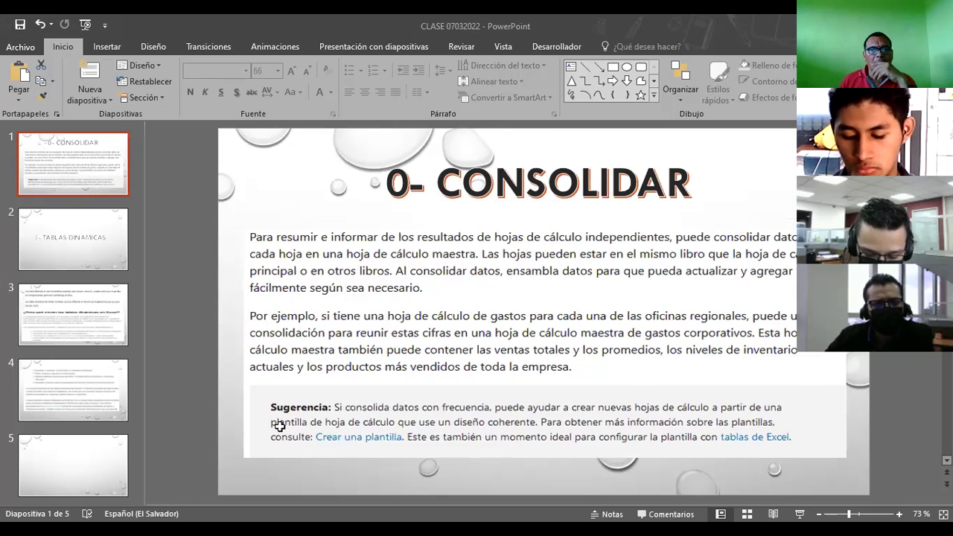
Step: Switch from the PowerPoint CONSOLIDAR slide to the Excel workbook Libro1
key("alt+Tab")
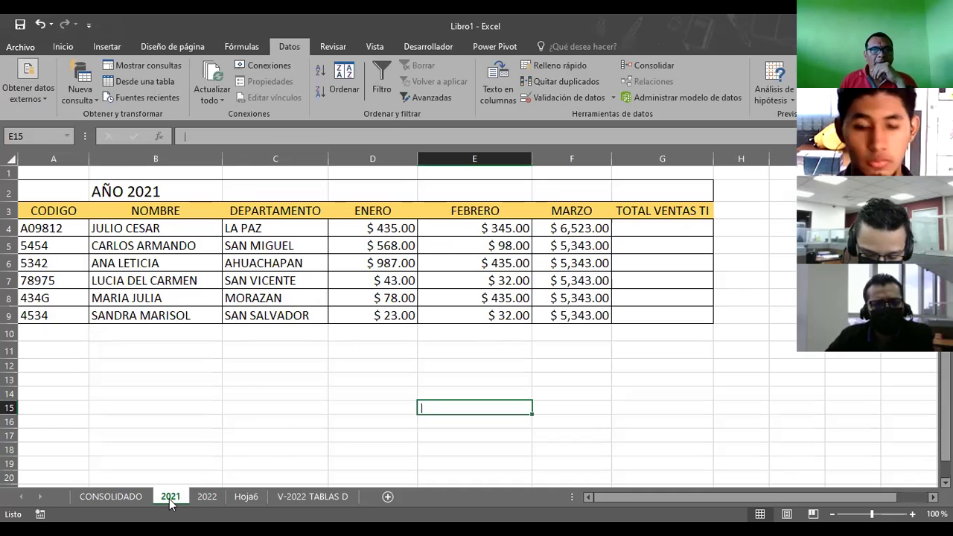
Step: Make a copy of sheet 2021, placed before 2021
right_click(171, 503)
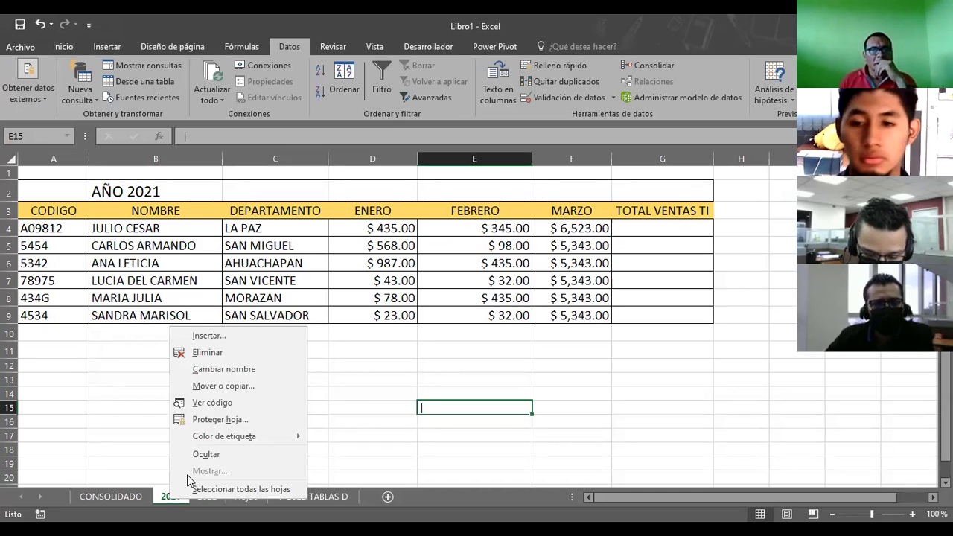
left_click(232, 385)
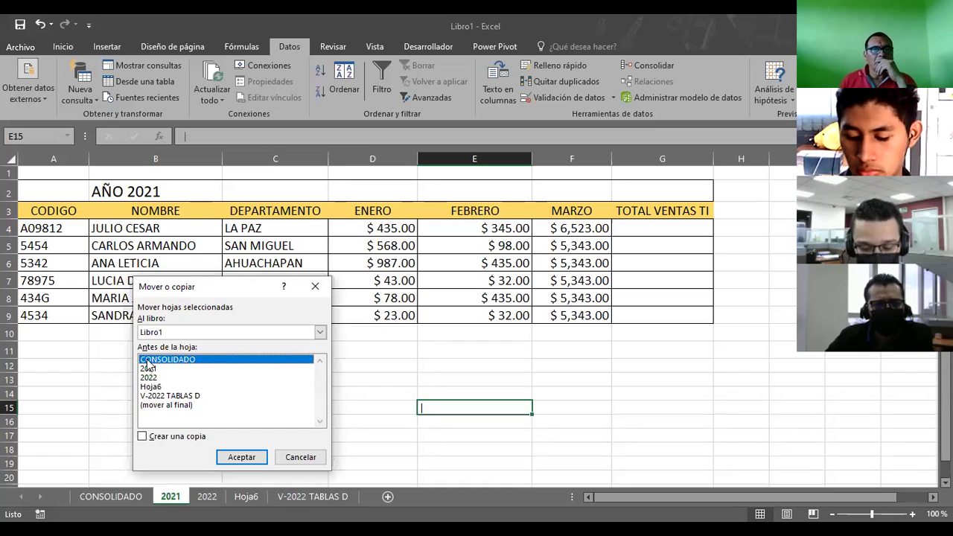
left_click(153, 369)
left_click(142, 436)
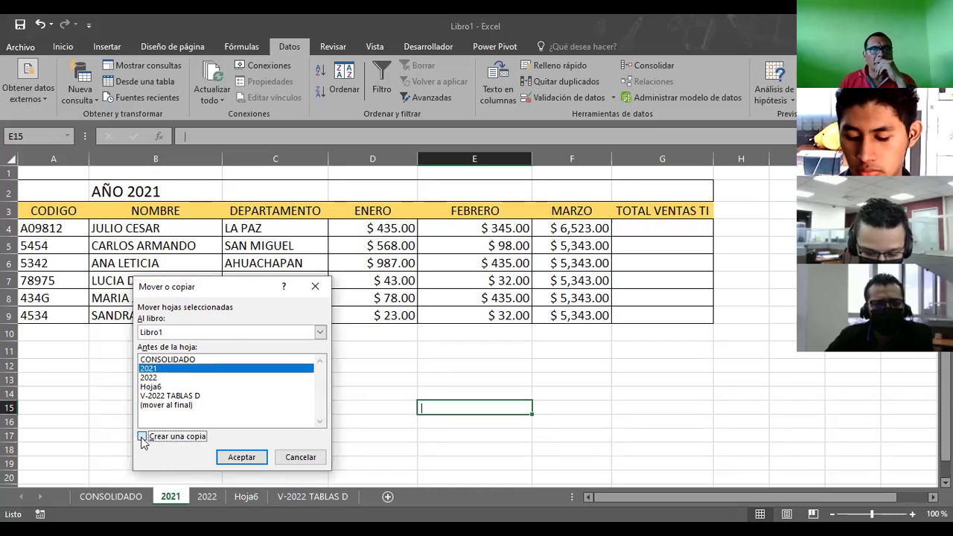
left_click(238, 456)
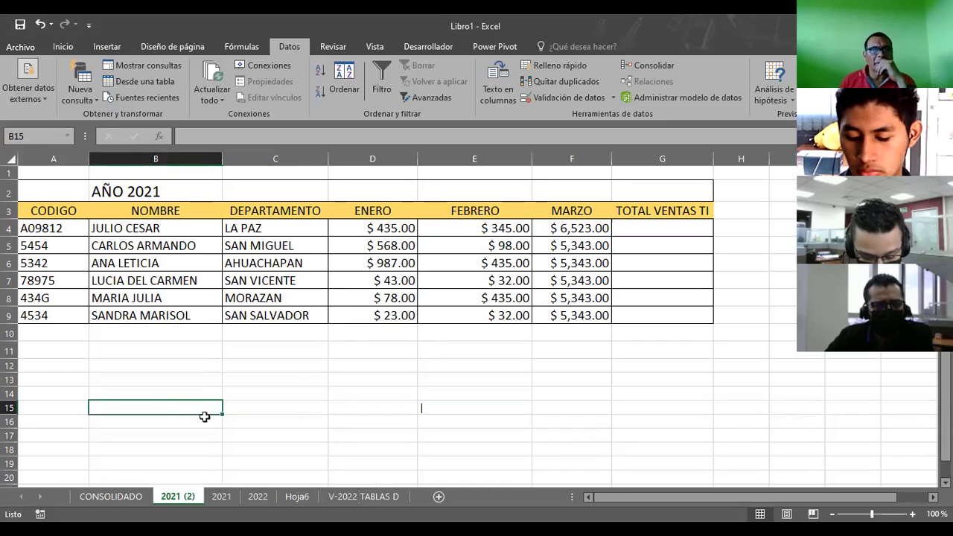
left_click(222, 497)
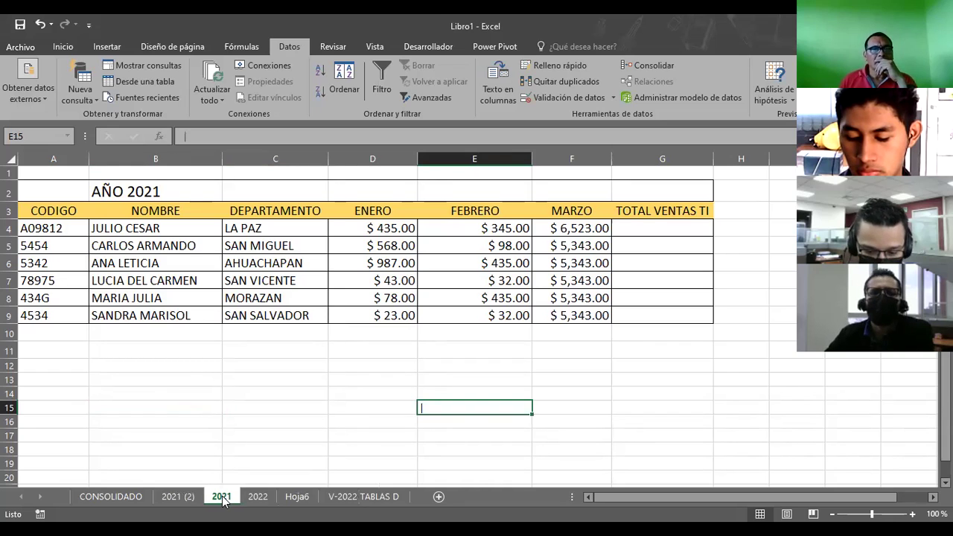
left_click(189, 501)
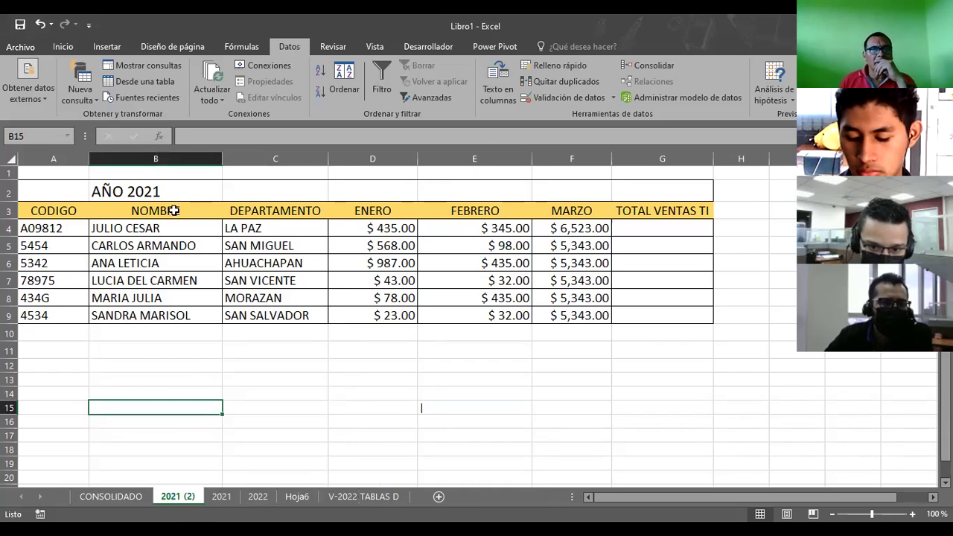
Step: Change the copy's B2 title from AÑO 2021 to AÑO 2020
left_click(124, 196)
key("Left")
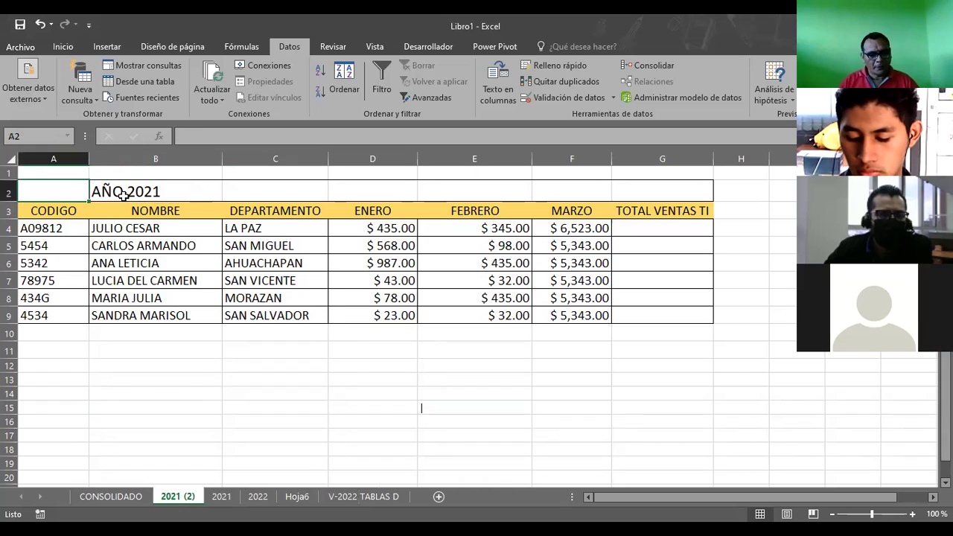
left_click(124, 195)
key("F2")
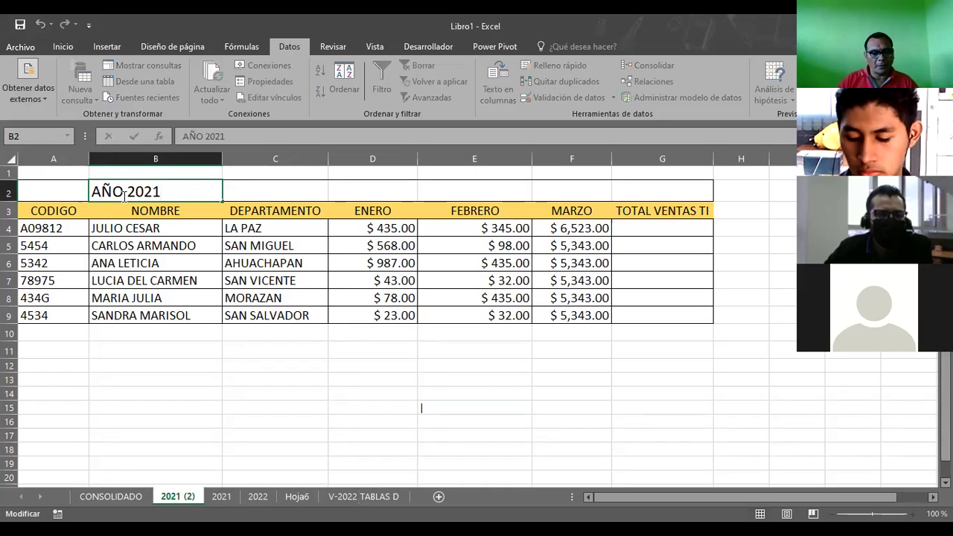
key("BackSpace")
type("0")
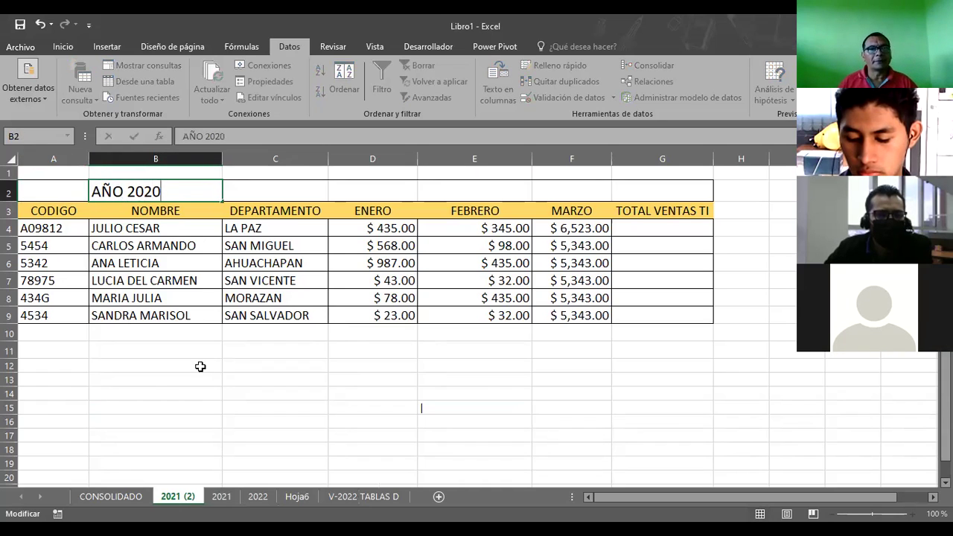
left_click(199, 355)
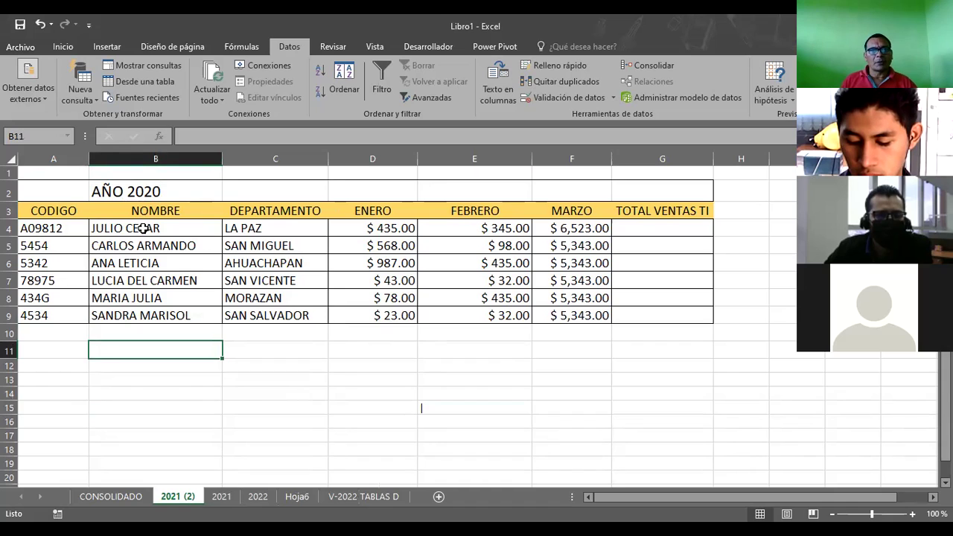
Step: Rename the copied sheet tab from '2021 (2)' to '2020'
left_click(224, 497)
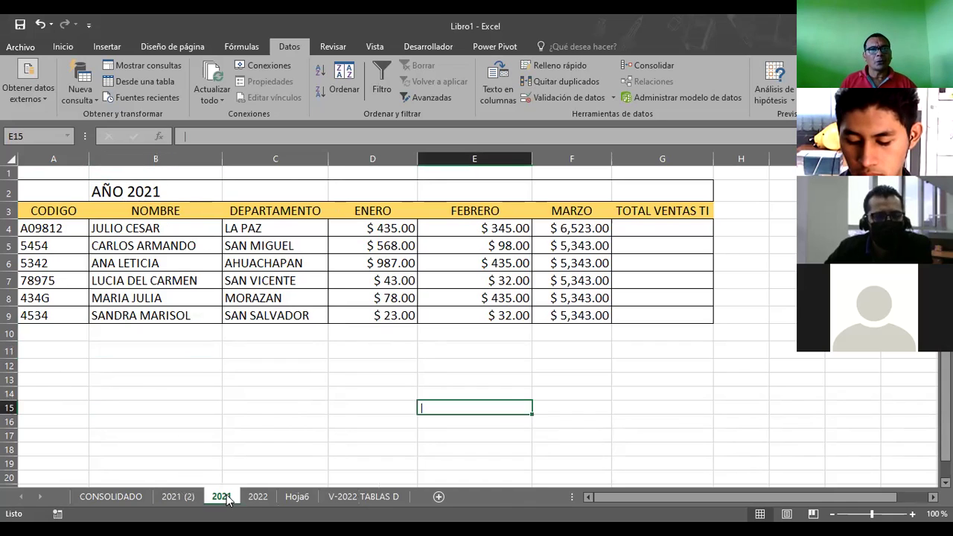
left_click(267, 391)
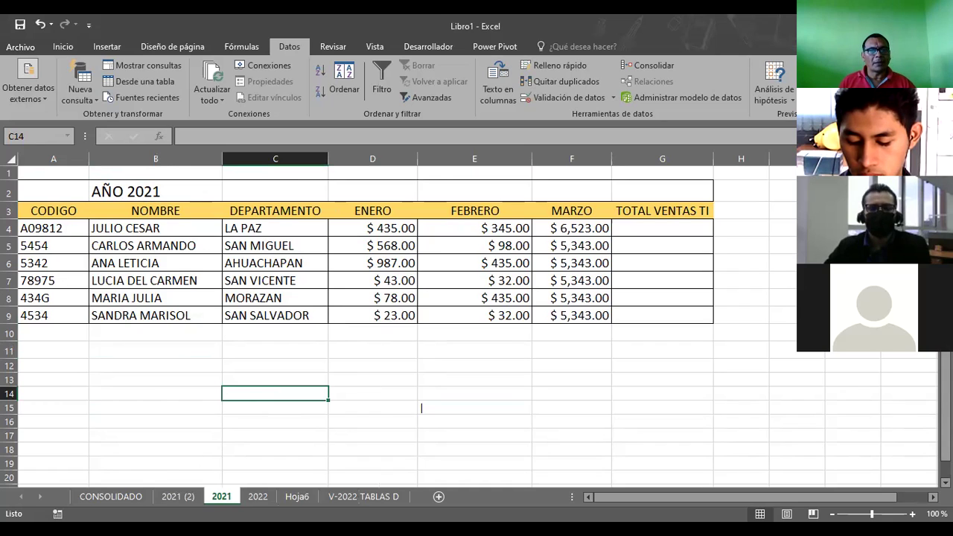
left_click(178, 496)
right_click(175, 496)
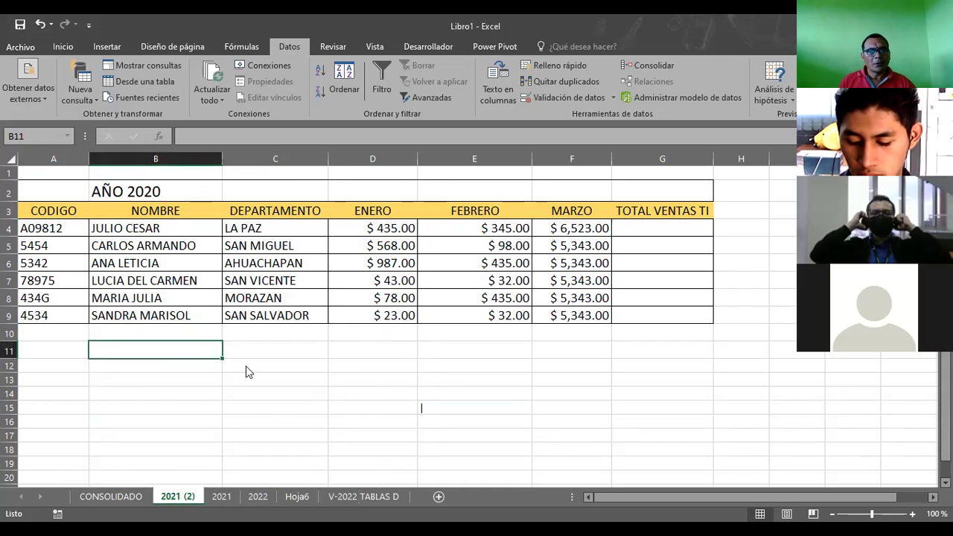
left_click(246, 365)
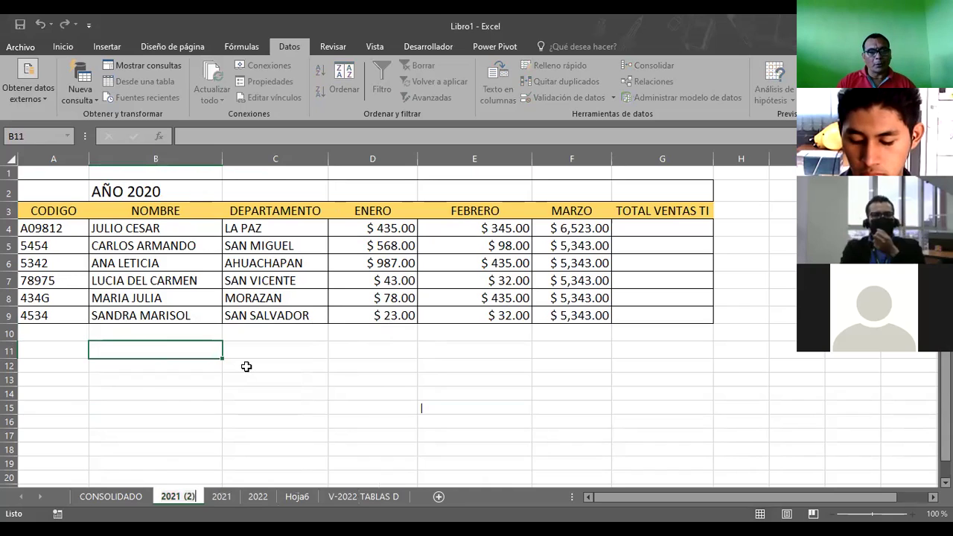
key("BackSpace")
key("BackSpace")
key("BackSpace")
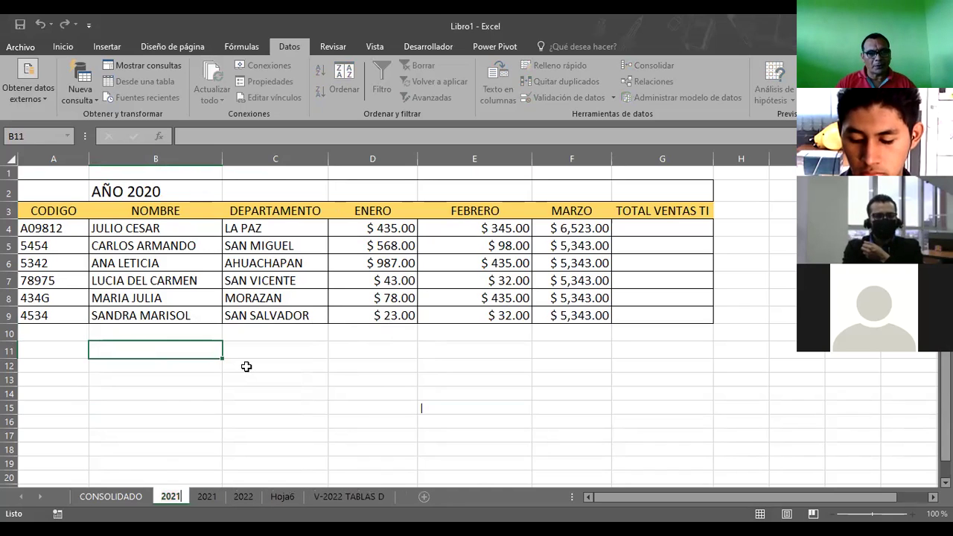
key("BackSpace")
type("0")
key("Return")
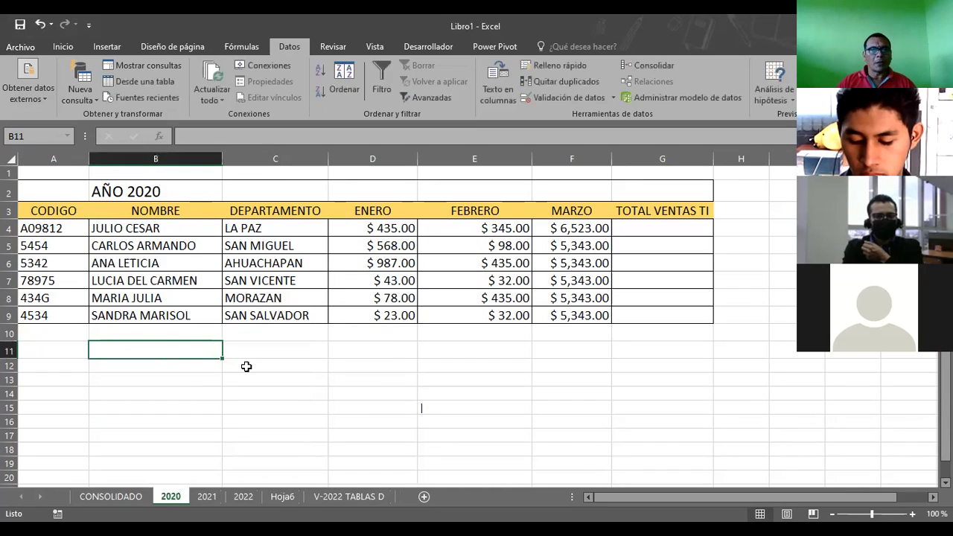
left_click(245, 366)
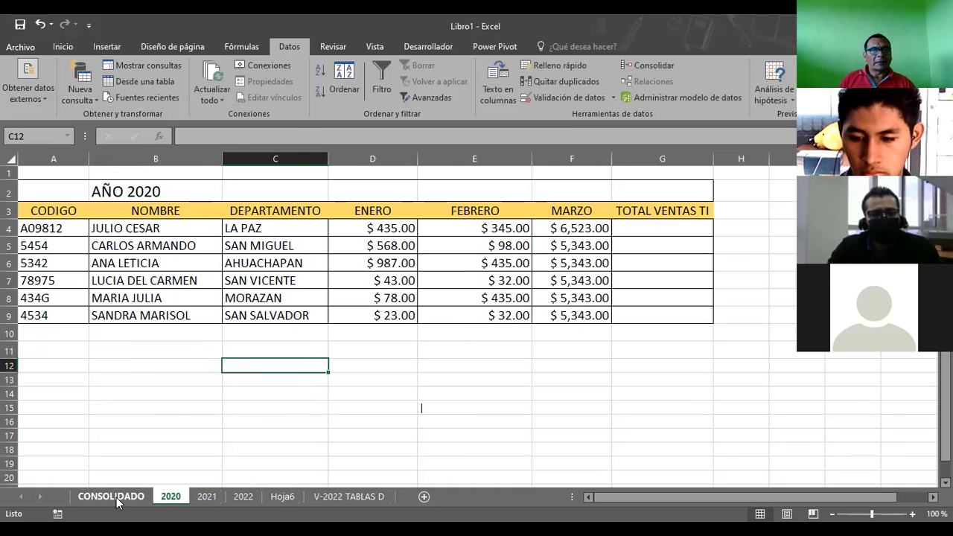
Step: On the 2020 sheet, AutoSum D4:F4 into G4 and fill the total down to G9
left_click(116, 498)
left_click(109, 322)
left_click(41, 171)
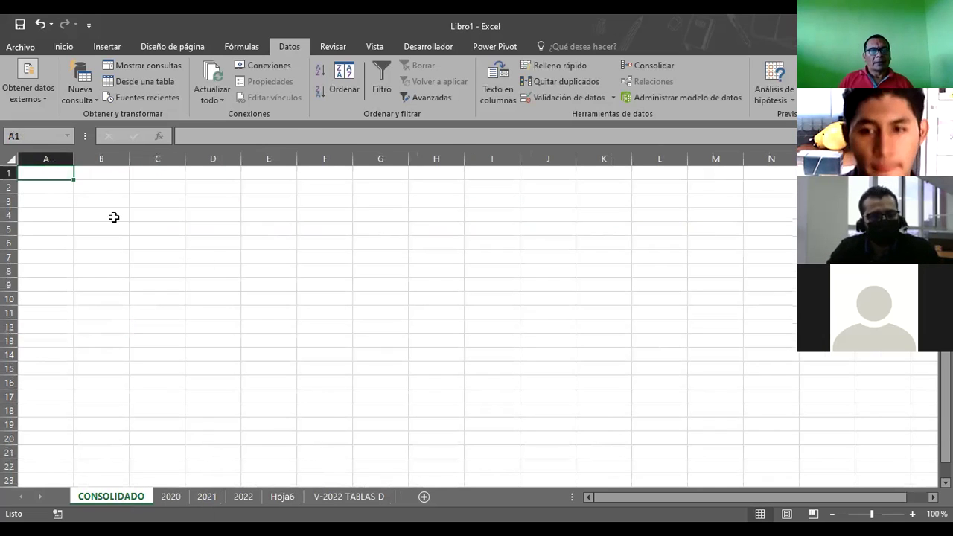
left_click(178, 496)
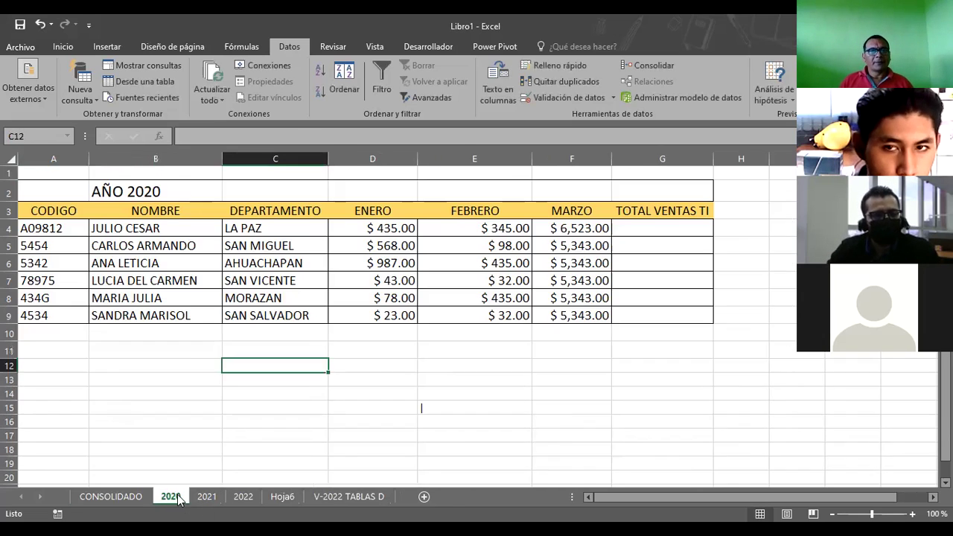
left_click(140, 393)
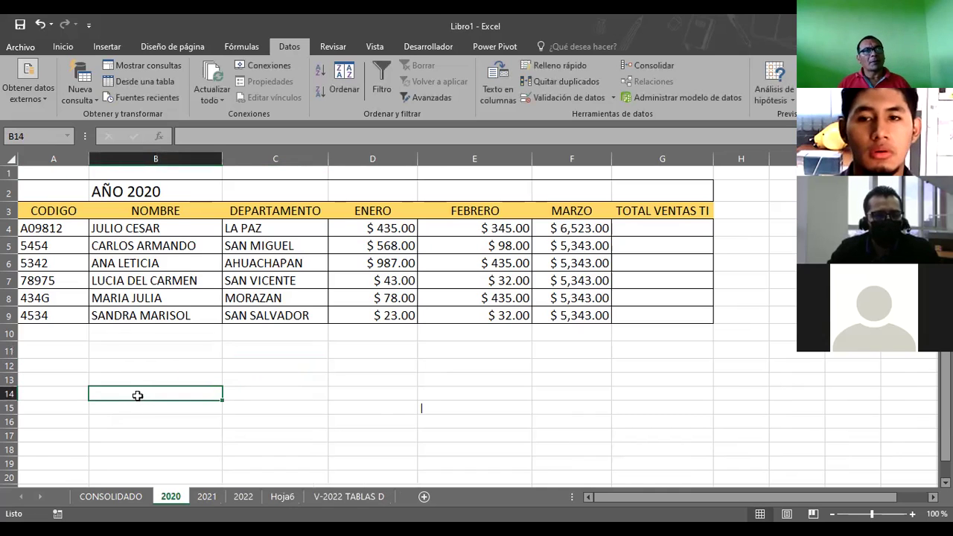
left_click(384, 407)
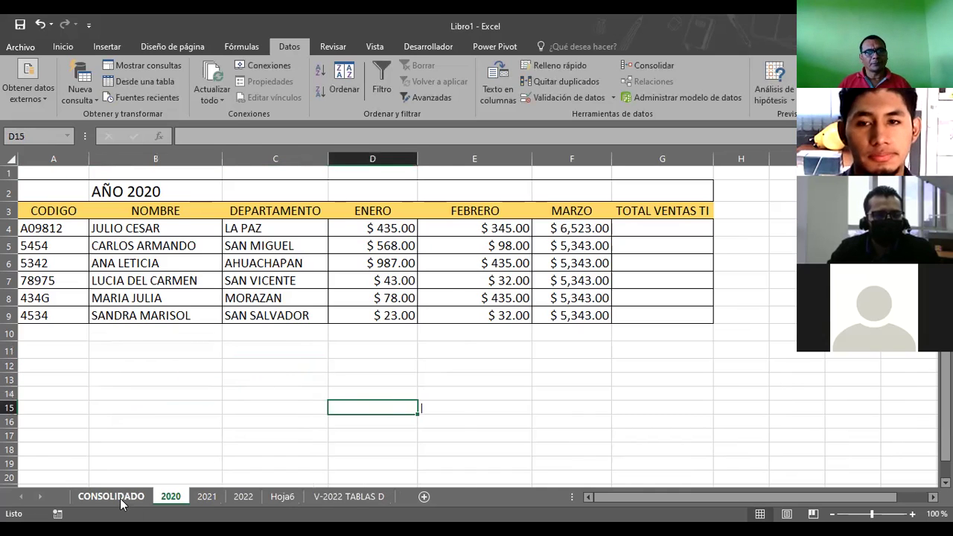
left_click(121, 501)
left_click(172, 497)
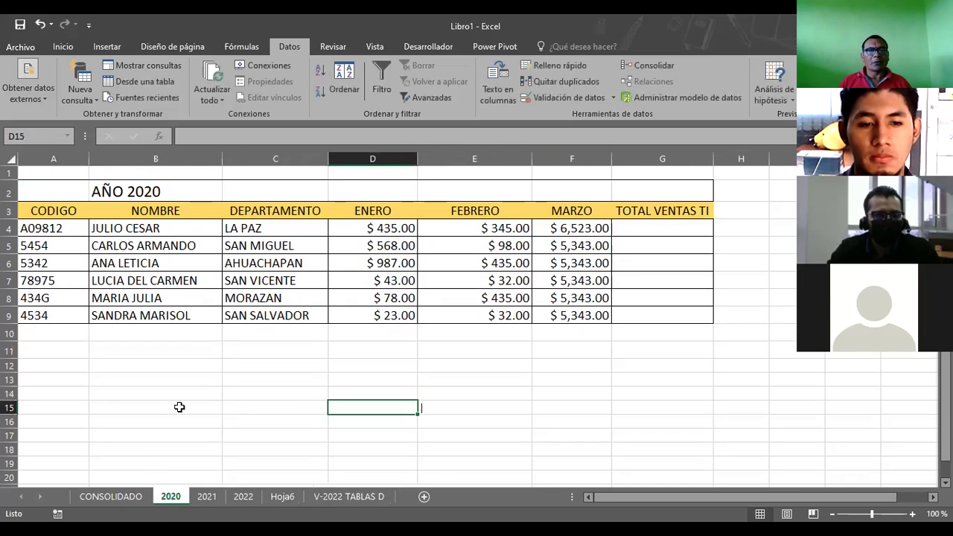
left_click(378, 336)
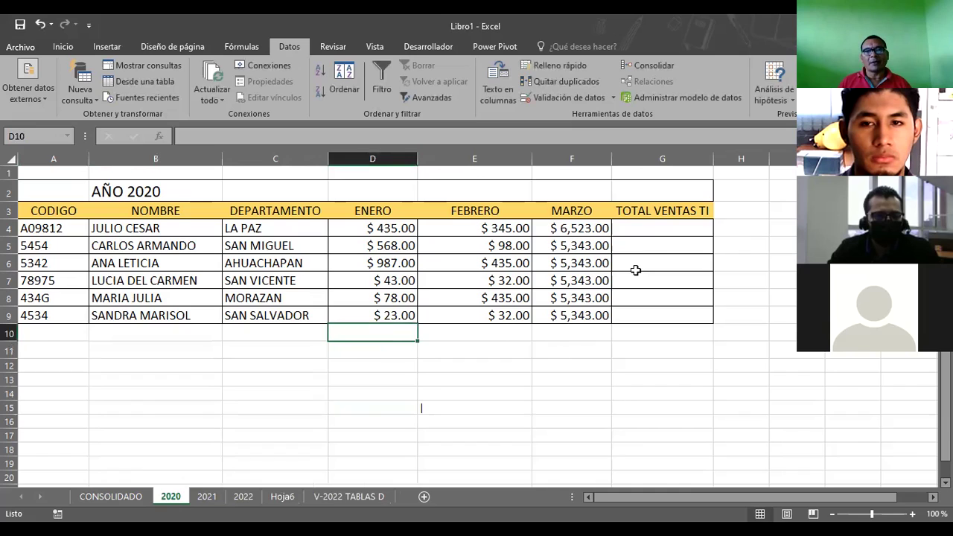
left_click(644, 227)
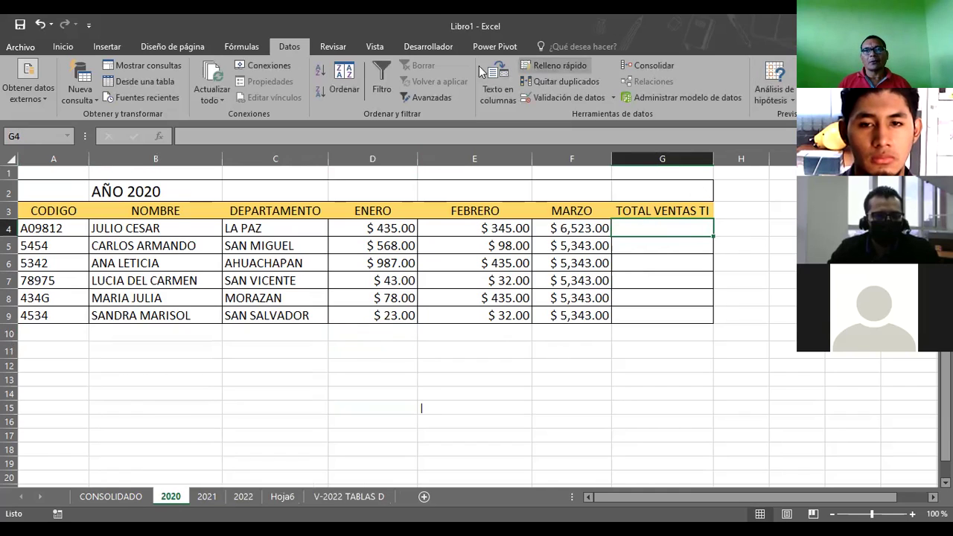
left_click(63, 47)
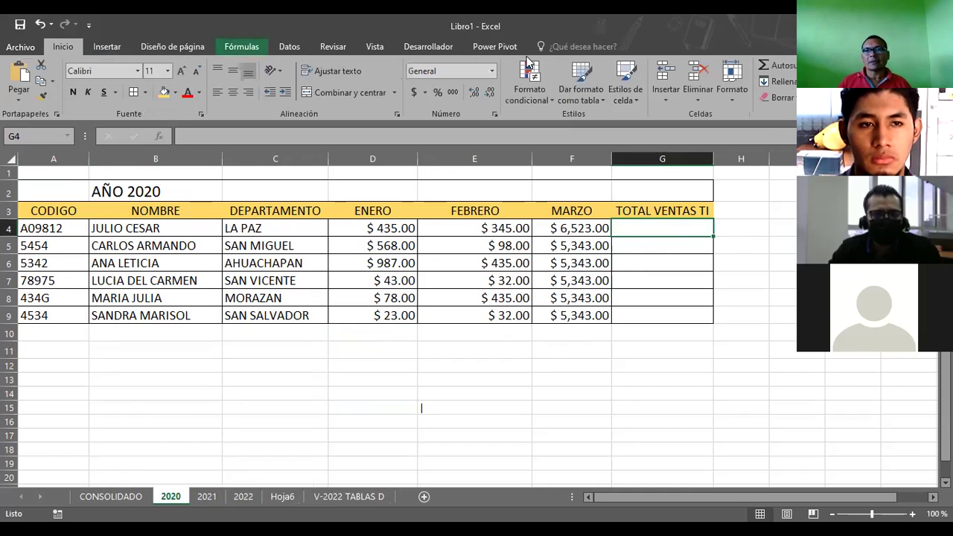
left_click(771, 66)
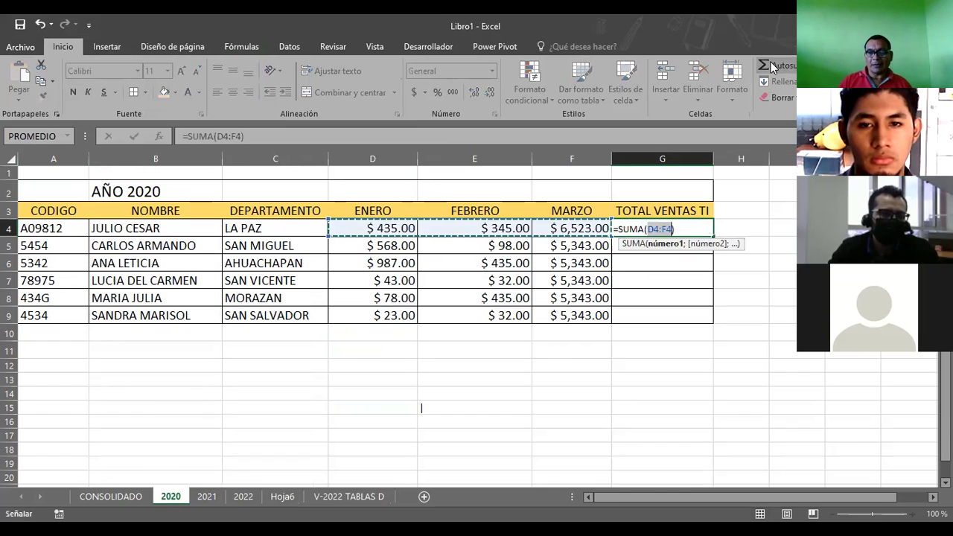
key("Return")
left_click(671, 231)
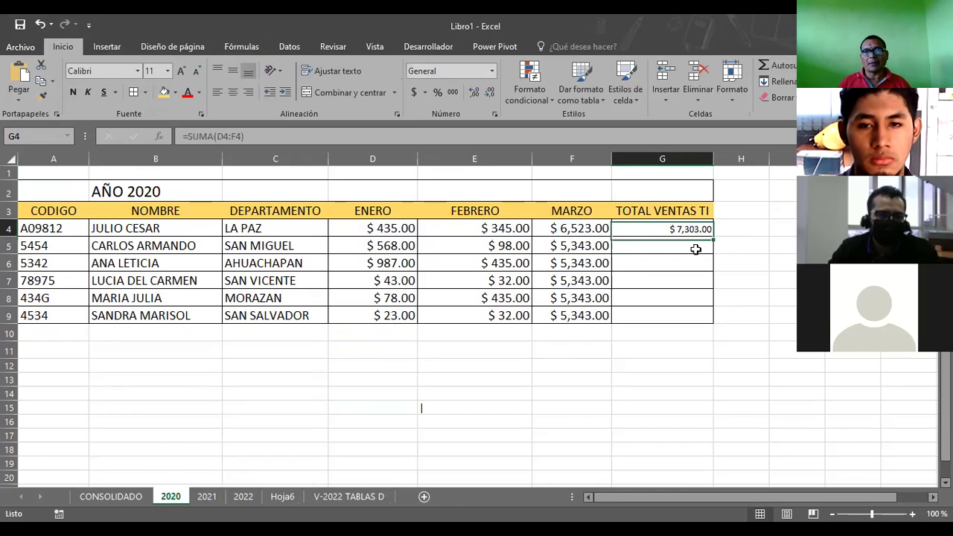
left_click_drag(715, 233, 705, 316)
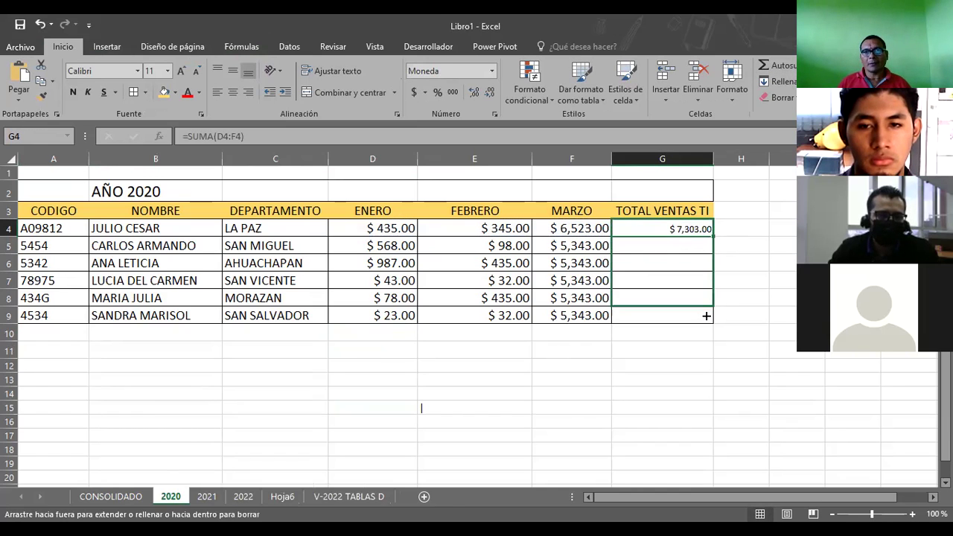
Step: Add the same G4:G9 AutoSum row totals on the 2021 sheet
left_click(590, 406)
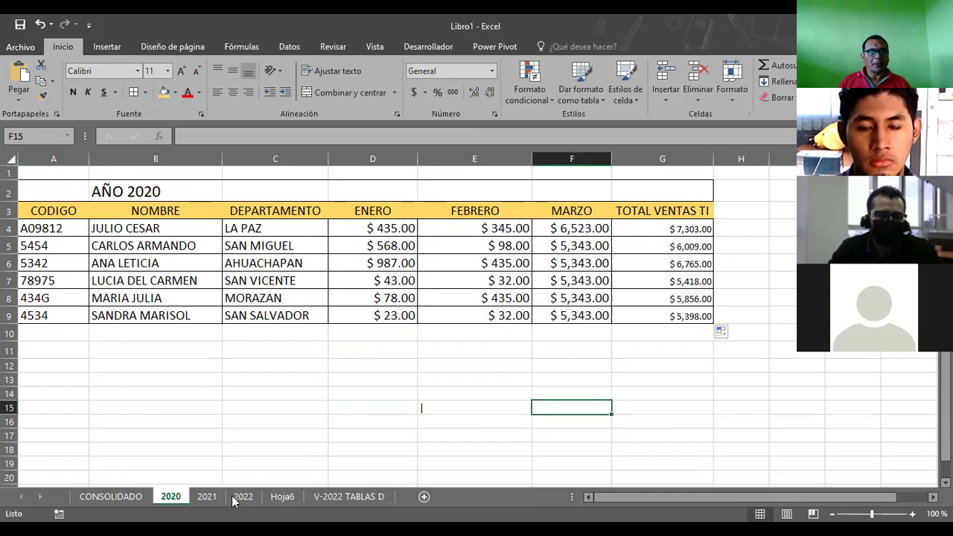
left_click(208, 497)
left_click(670, 228)
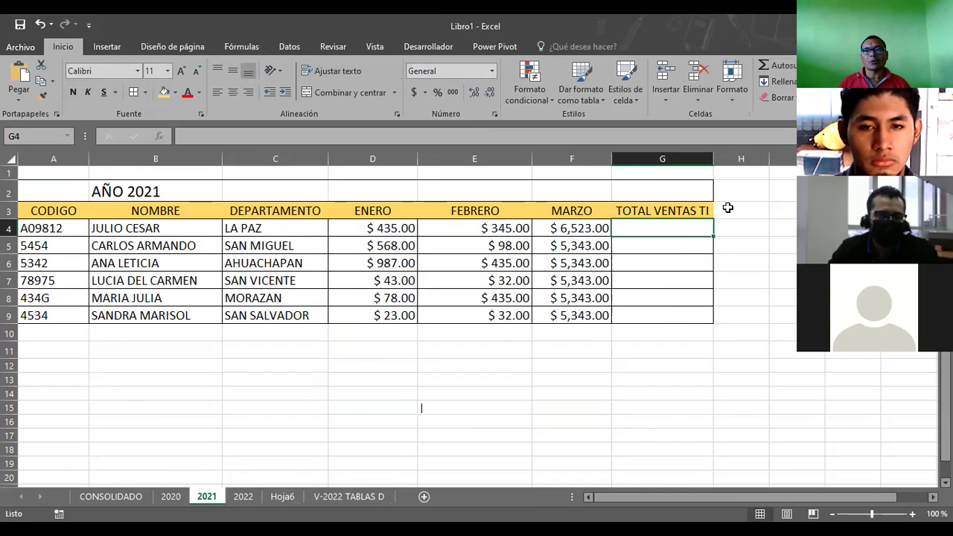
left_click(774, 67)
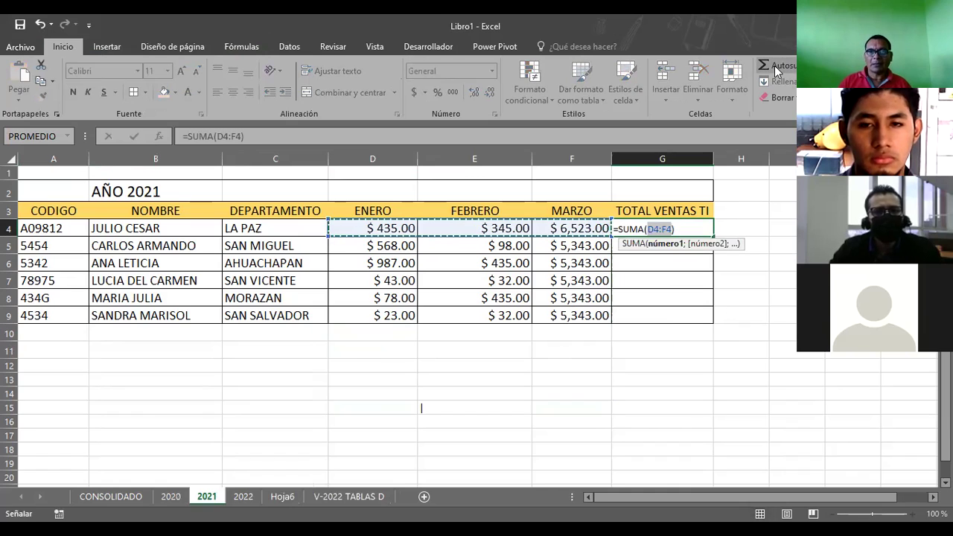
left_click(774, 67)
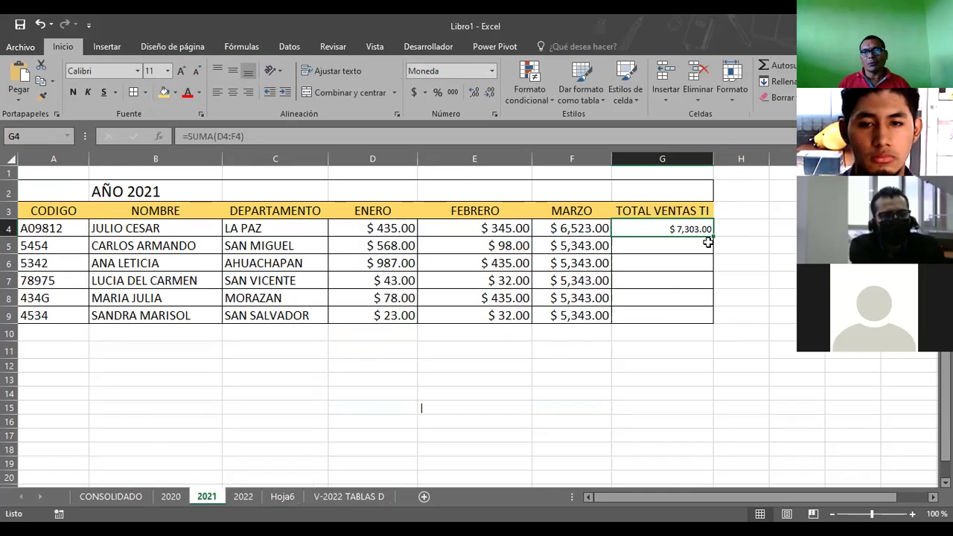
left_click_drag(714, 235, 711, 320)
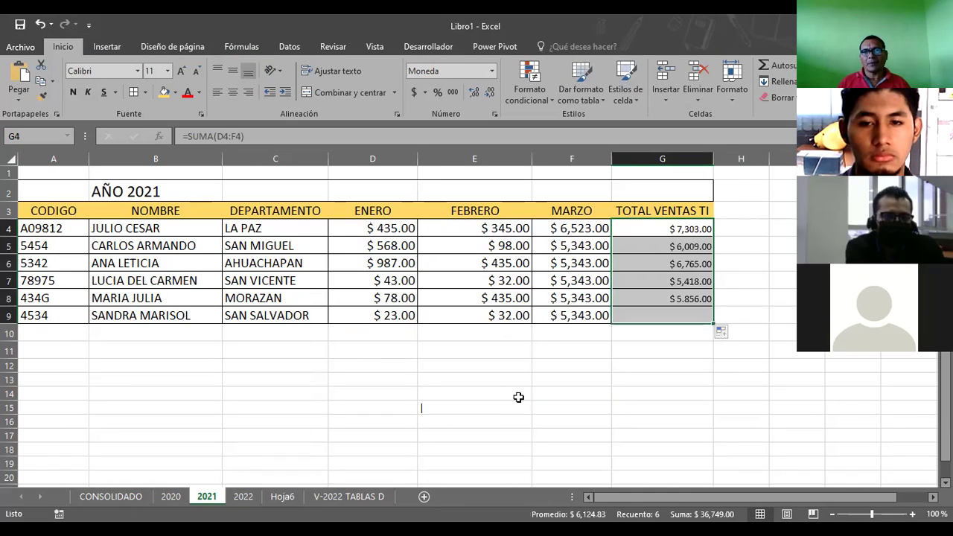
left_click(500, 418)
Step: On sheet 2020, enter D5 54, D8 5646, E6 4,564, F8 4564, F5 654, F7 464
left_click(170, 497)
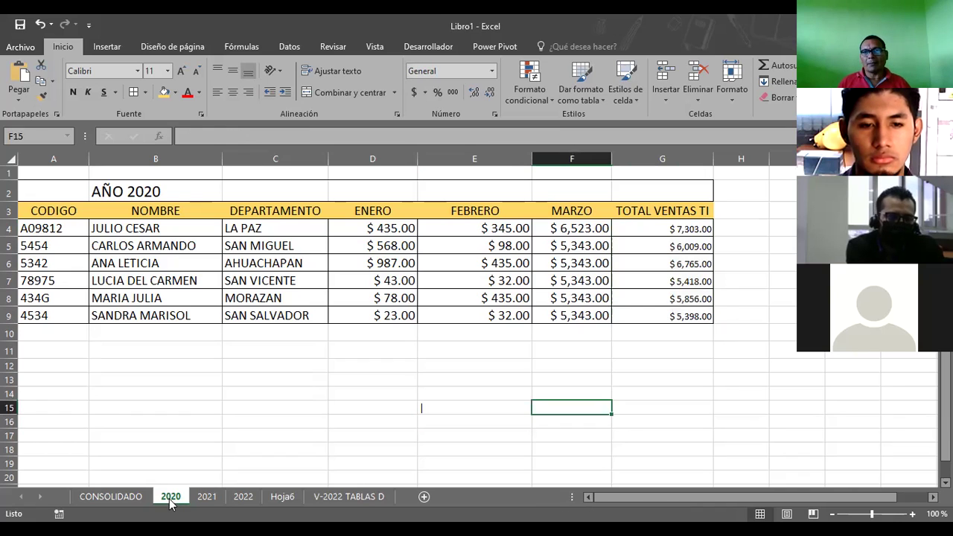
left_click(391, 245)
type("54")
left_click(387, 298)
type("5646")
left_click(492, 264)
type("4,564")
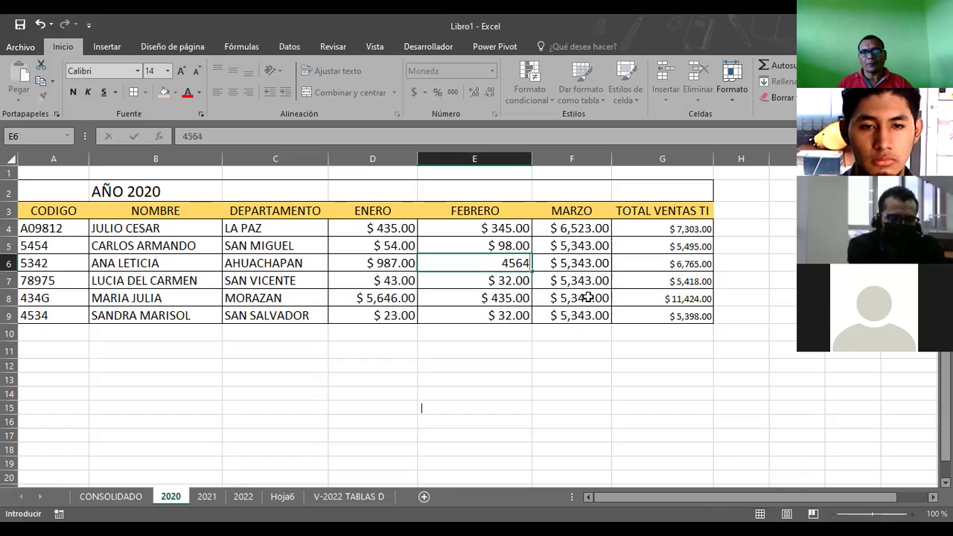
left_click(589, 298)
type("4564")
left_click(581, 246)
type("654")
left_click(587, 276)
type("464")
Step: Revise sheet 2020 figures: E6 5, E8 456, F5 456, F4 56, F8 56, F9 87
left_click(459, 263)
type("5")
left_click(365, 262)
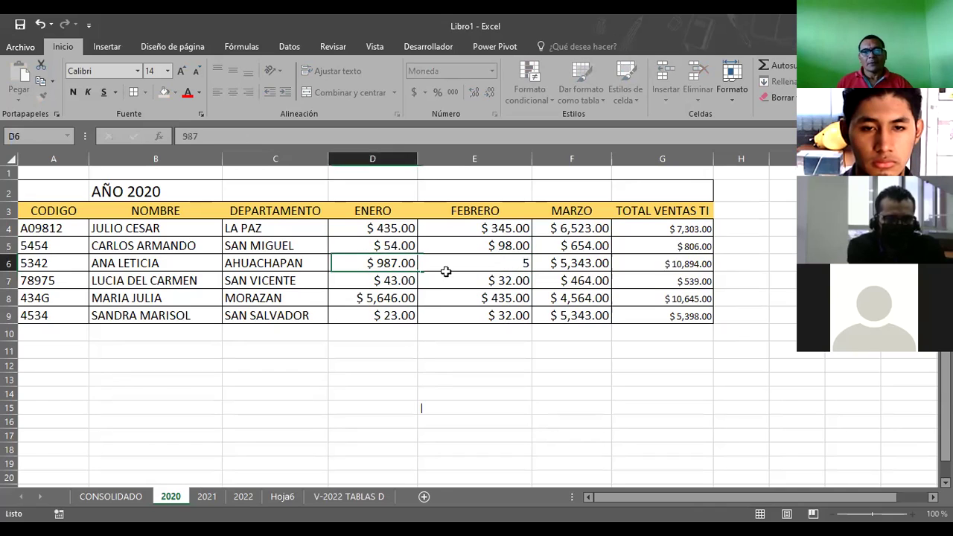
left_click(491, 302)
type("456")
left_click(370, 263)
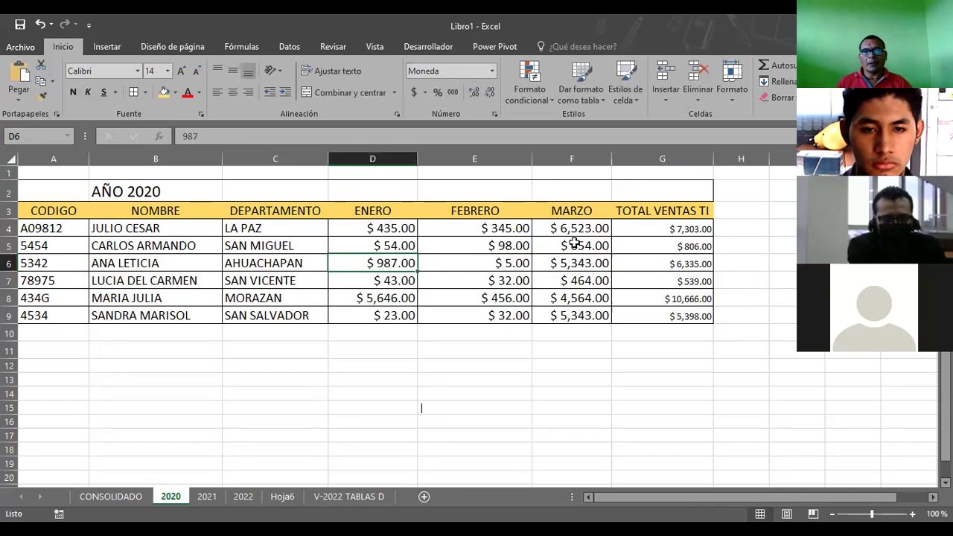
left_click(574, 243)
type("456")
left_click(574, 232)
type("56")
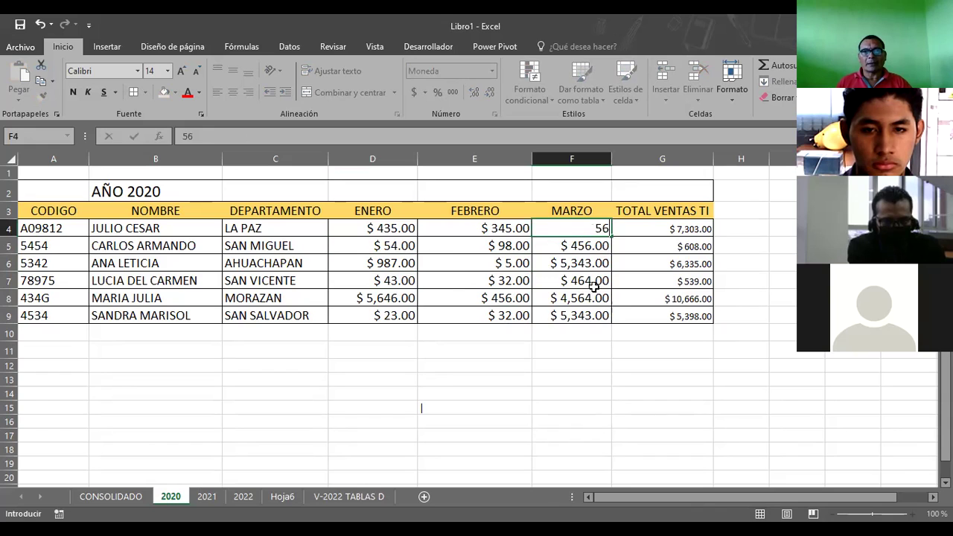
left_click(585, 295)
type("56")
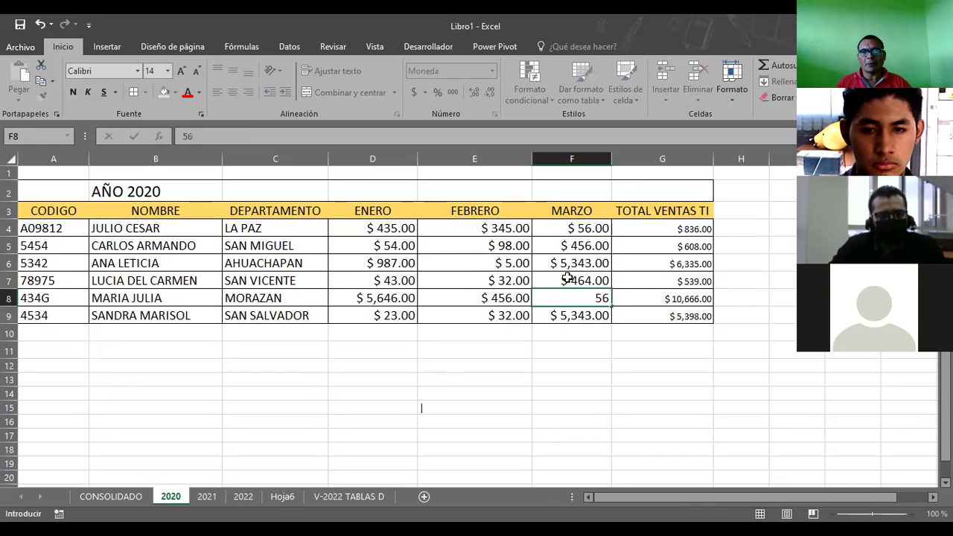
left_click(566, 280)
left_click(566, 316)
type("87")
left_click(372, 380)
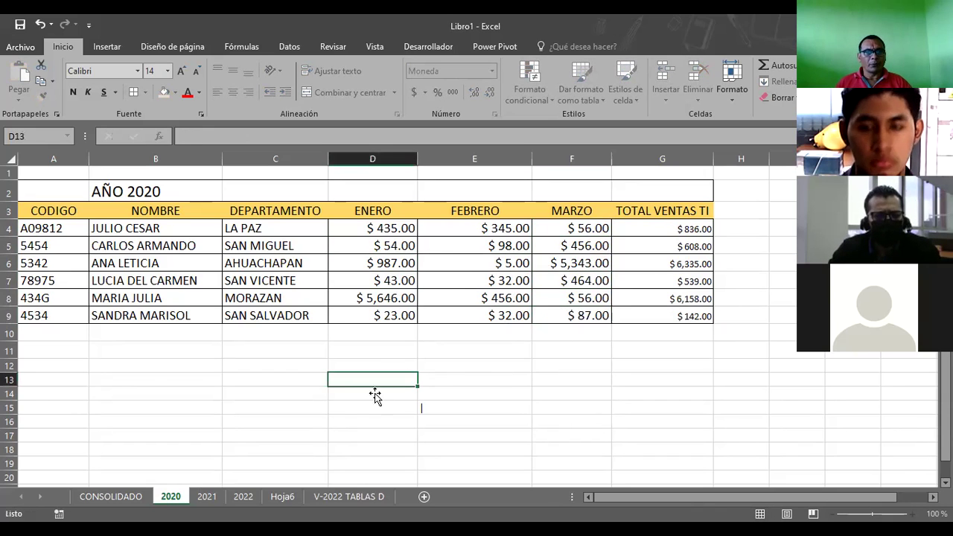
Step: On sheet 2021, enter F6 678, F7 3242, F5 435, E5 435, E8 5,678, E6 768, F8 678
left_click(207, 497)
left_click(585, 261)
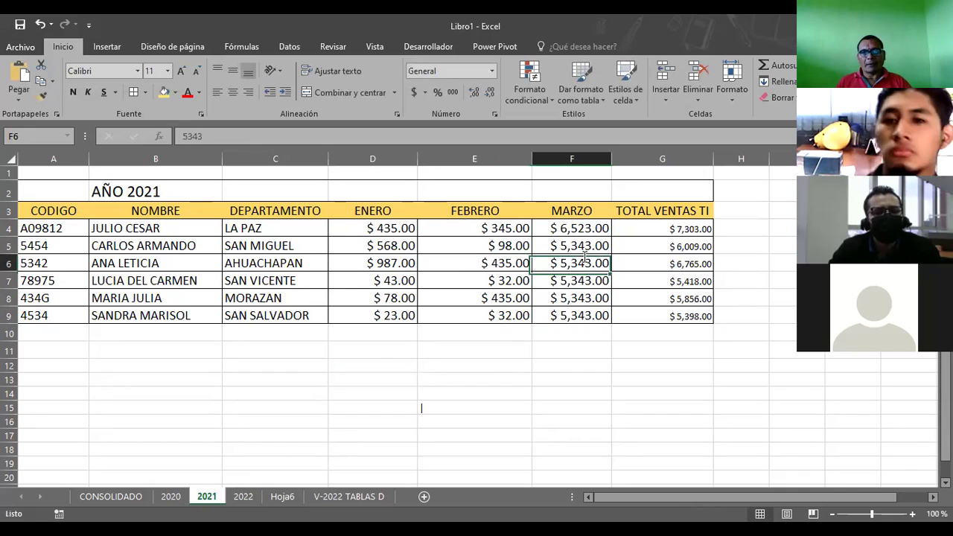
type("678")
left_click(575, 283)
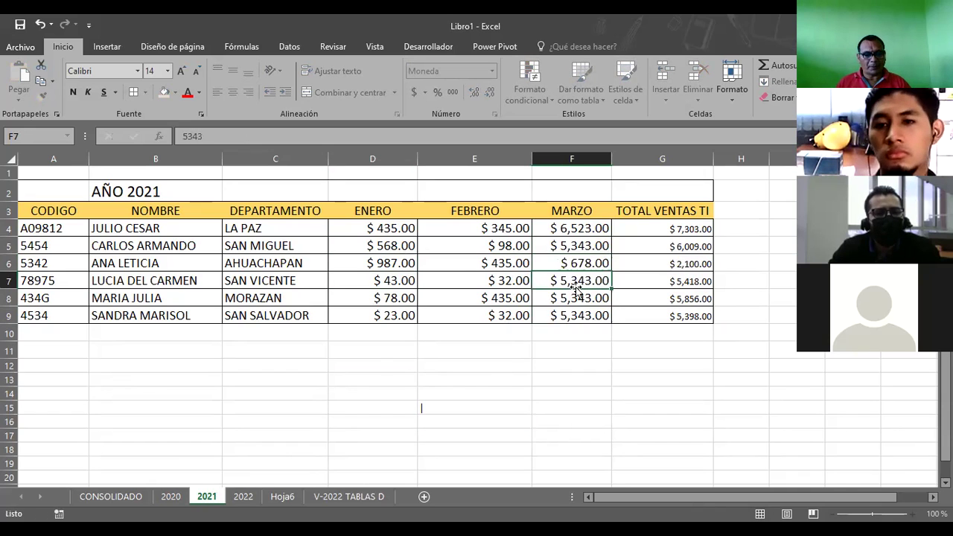
type("3242")
left_click(578, 246)
type("435")
left_click(491, 246)
type("435")
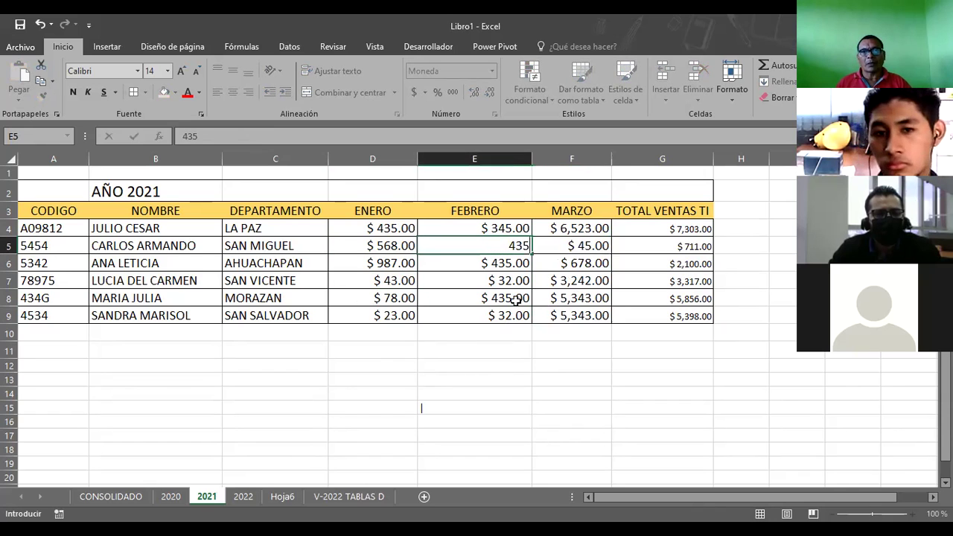
left_click(505, 298)
type("5,678")
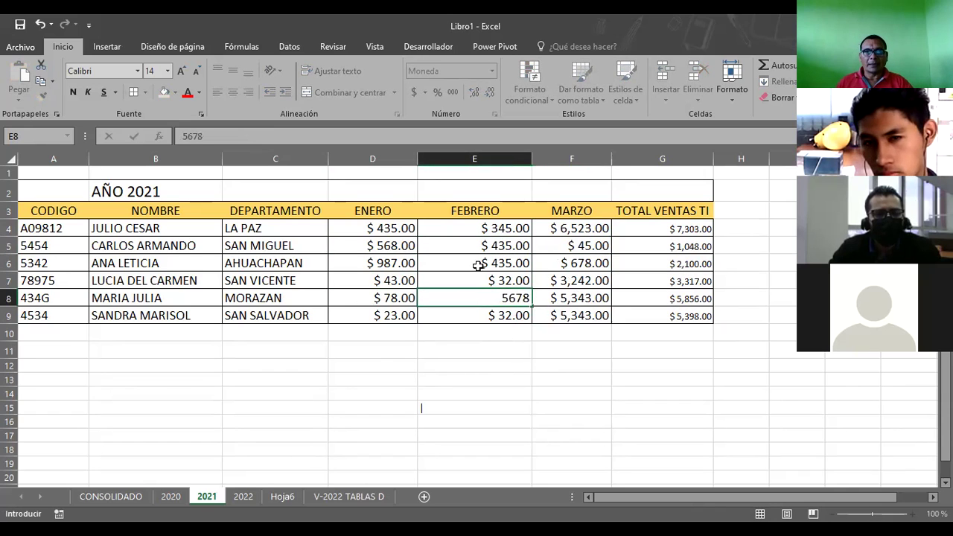
left_click(495, 257)
type("768")
left_click(577, 293)
type("678")
left_click(394, 279)
Step: Replace sheet 2021's ENERO values: D4 8977, D6 342, D5 34, D8 324, D9 234
left_click(377, 235)
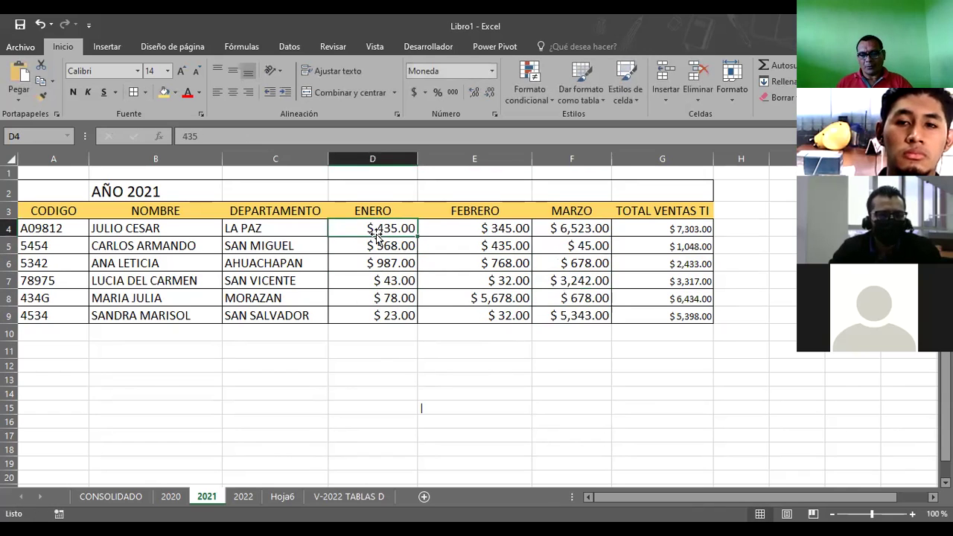
type("8977")
left_click(379, 263)
type("342")
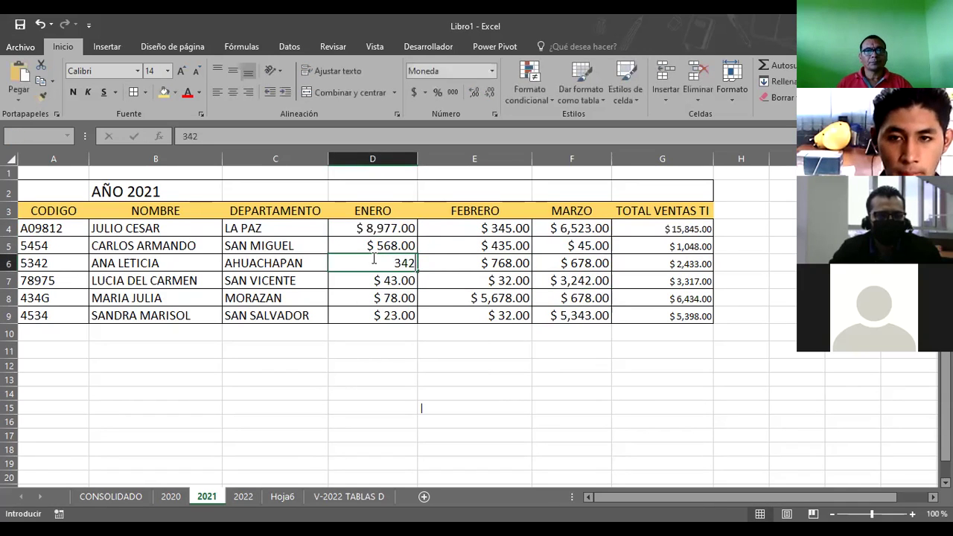
left_click(370, 245)
type("34")
left_click(373, 298)
type("324")
left_click(373, 315)
type("234")
key("Return")
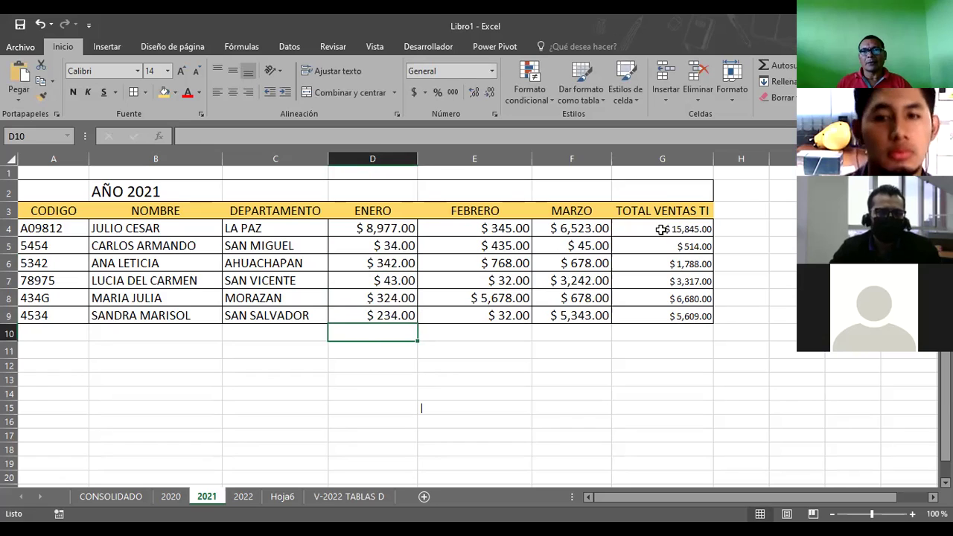
Step: Enlarge the G4:G9 totals on sheets 2021 and 2020 to 14-point font
left_click_drag(665, 228, 647, 304)
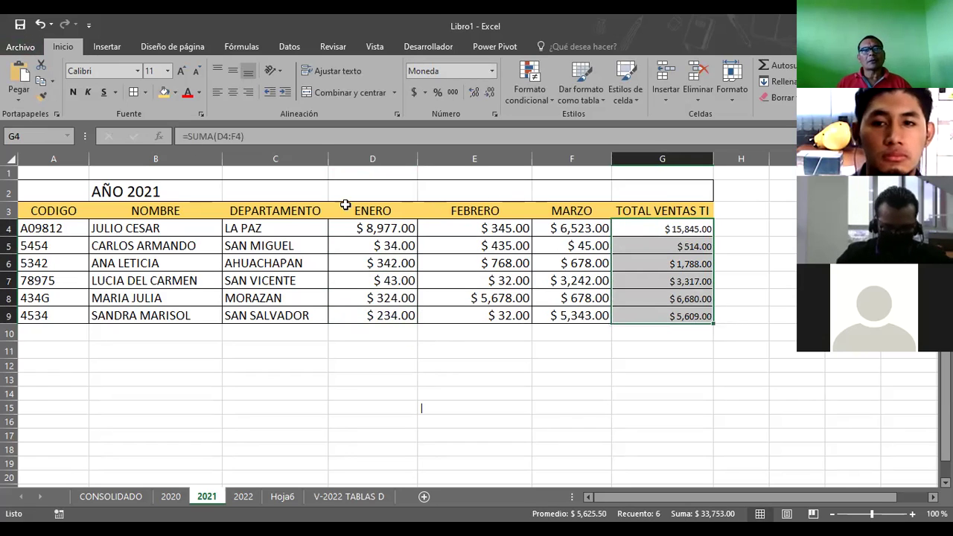
left_click(181, 70)
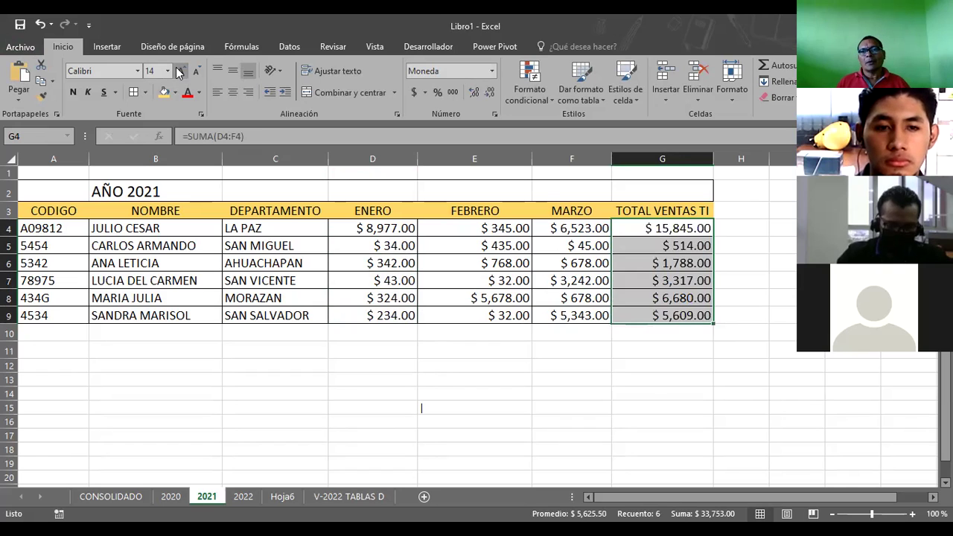
left_click(230, 362)
left_click(180, 492)
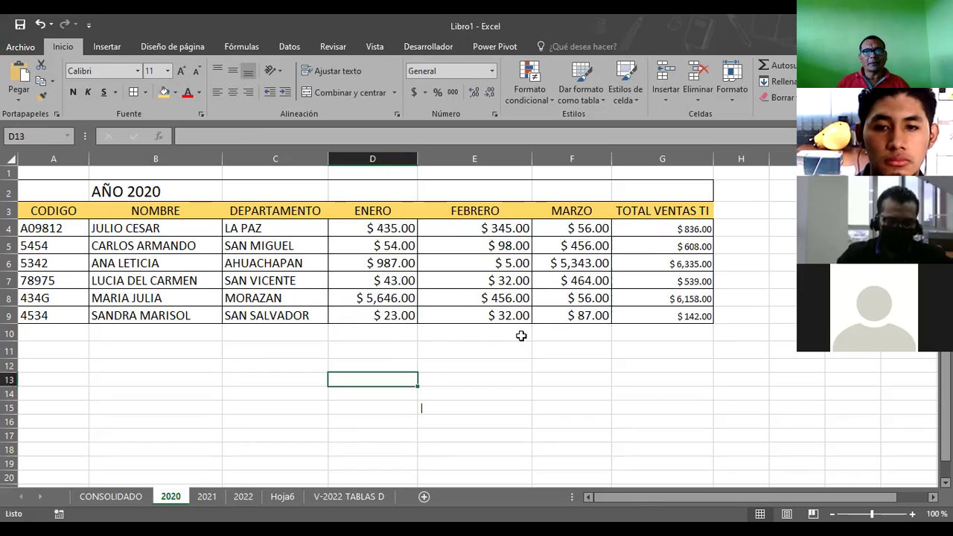
left_click_drag(665, 229, 662, 316)
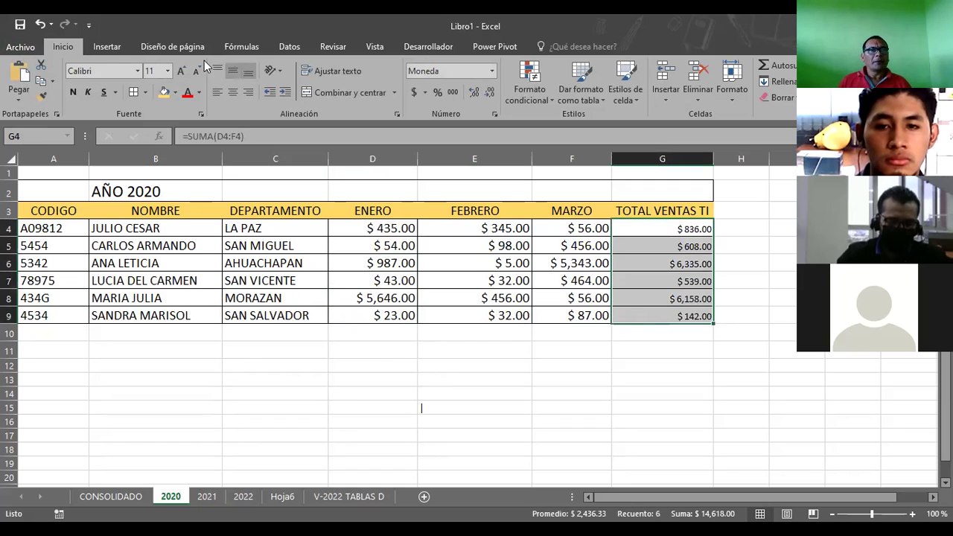
left_click(181, 70)
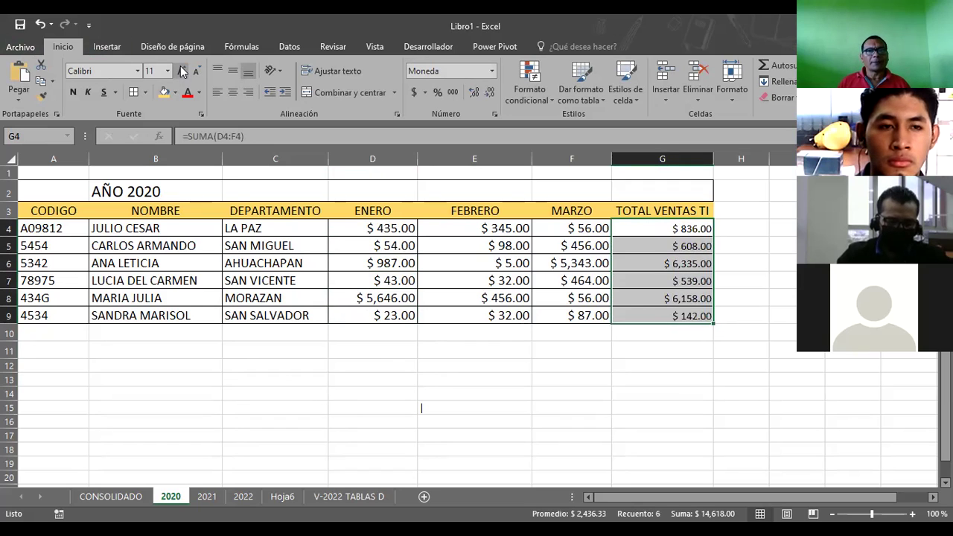
left_click(181, 70)
left_click(331, 328)
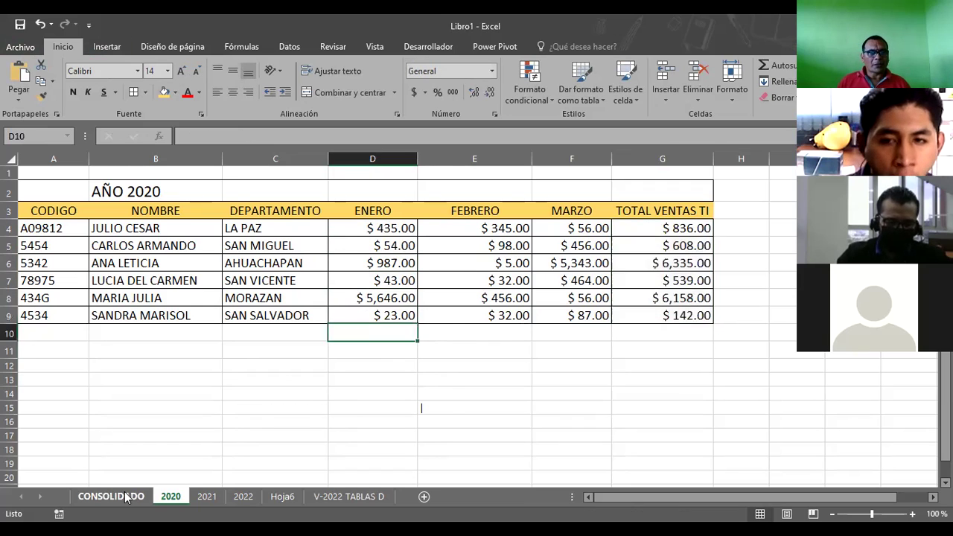
left_click(112, 497)
left_click(134, 287)
left_click(44, 172)
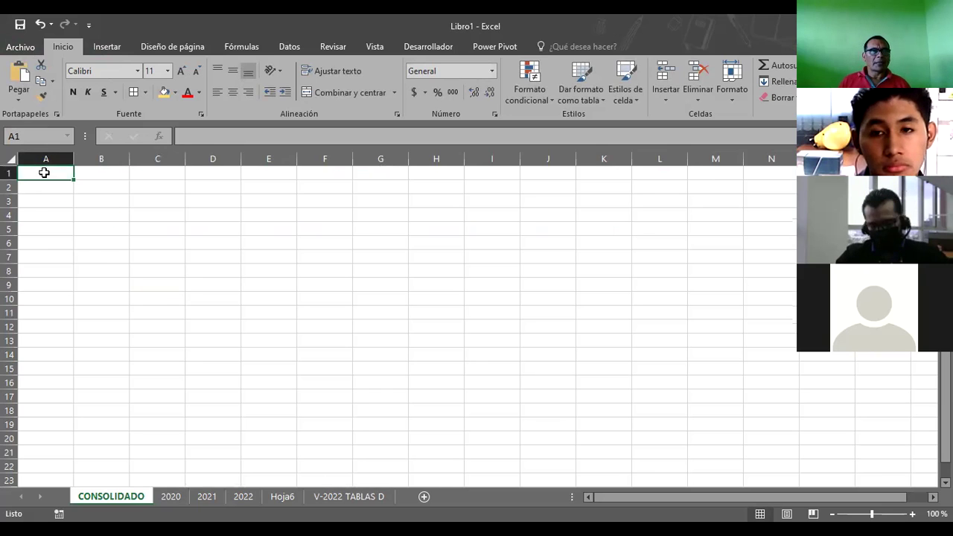
Step: Copy the CODIGO, NOMBRE, DEPARTAMENTO columns from 2020 into CONSOLIDADO and widen columns A–C
left_click(171, 497)
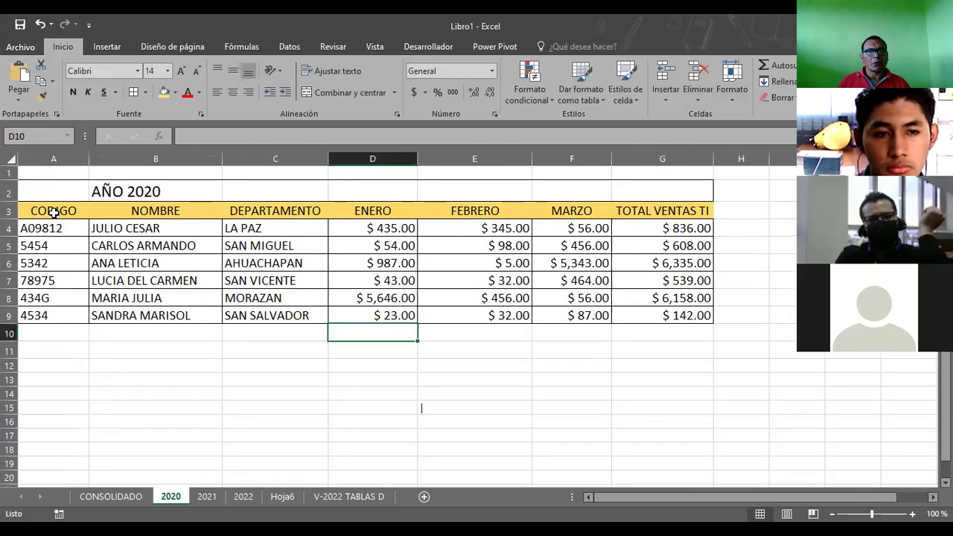
mouse_move(45, 211)
left_mouse_down()
mouse_move(252, 330)
mouse_move(254, 312)
left_mouse_up()
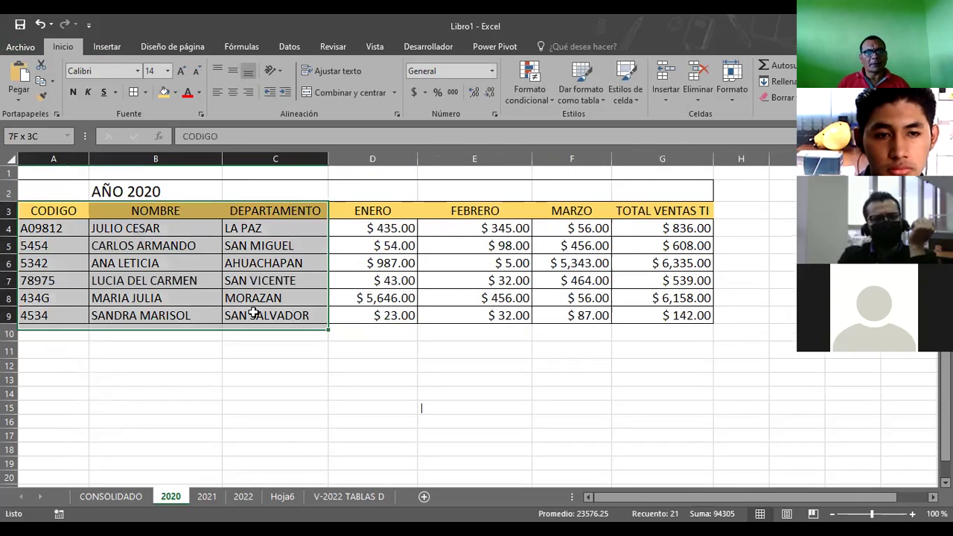
key("ctrl+c")
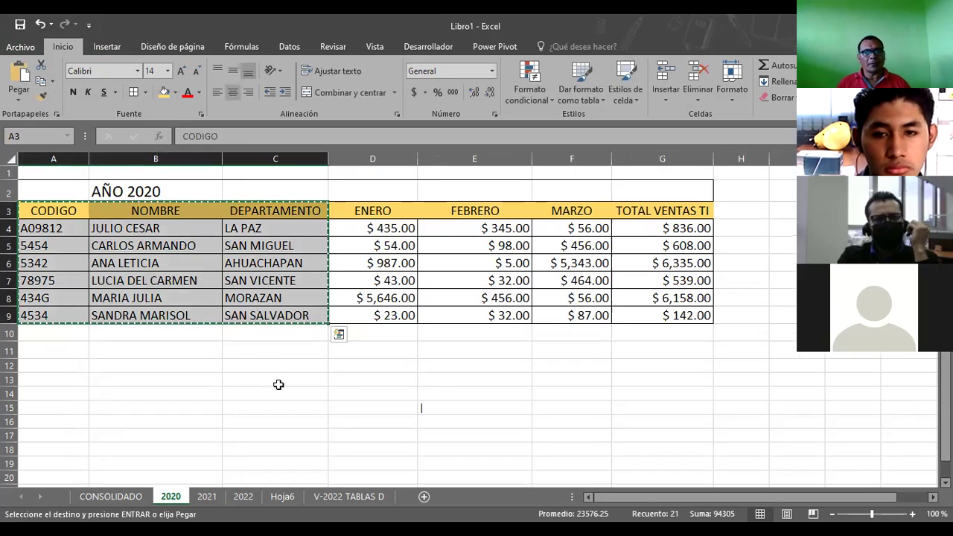
left_click(128, 498)
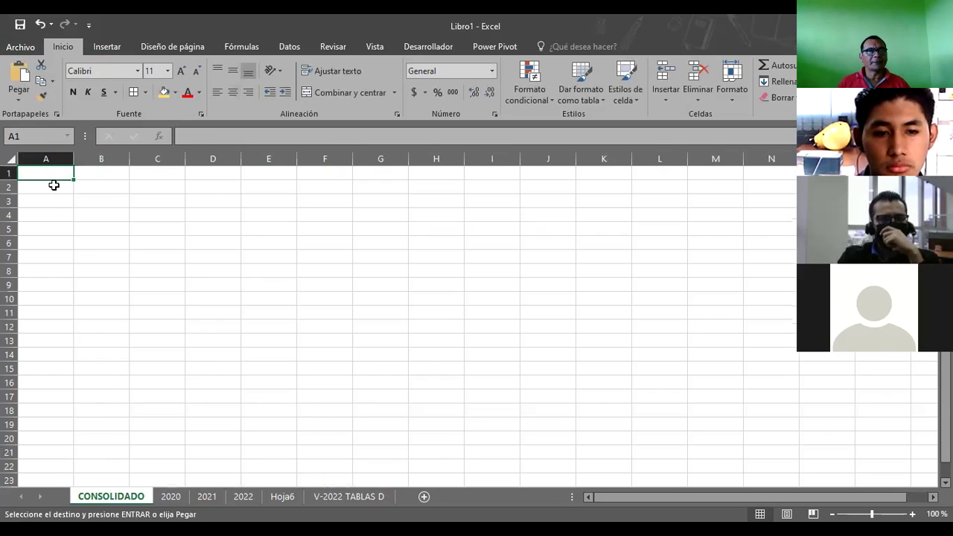
key("ctrl+v")
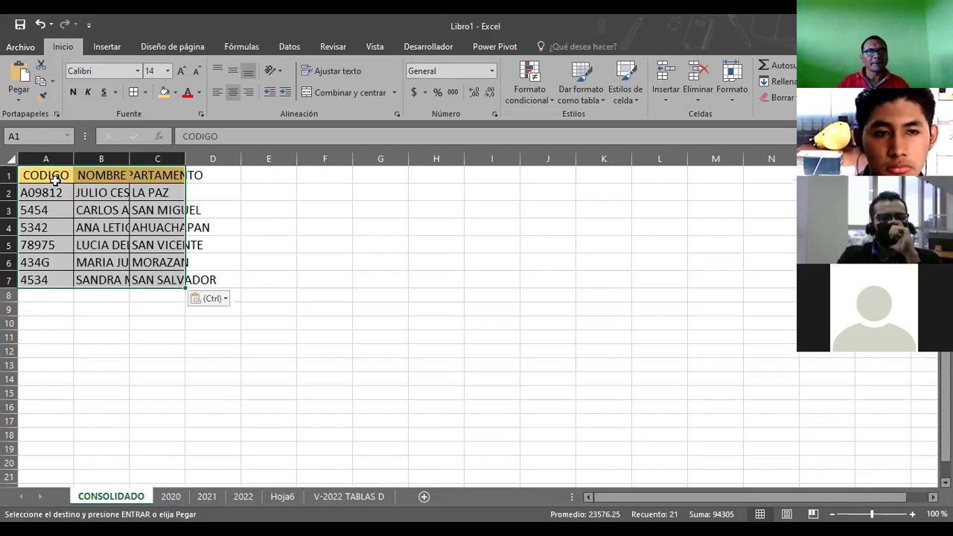
left_click(163, 375)
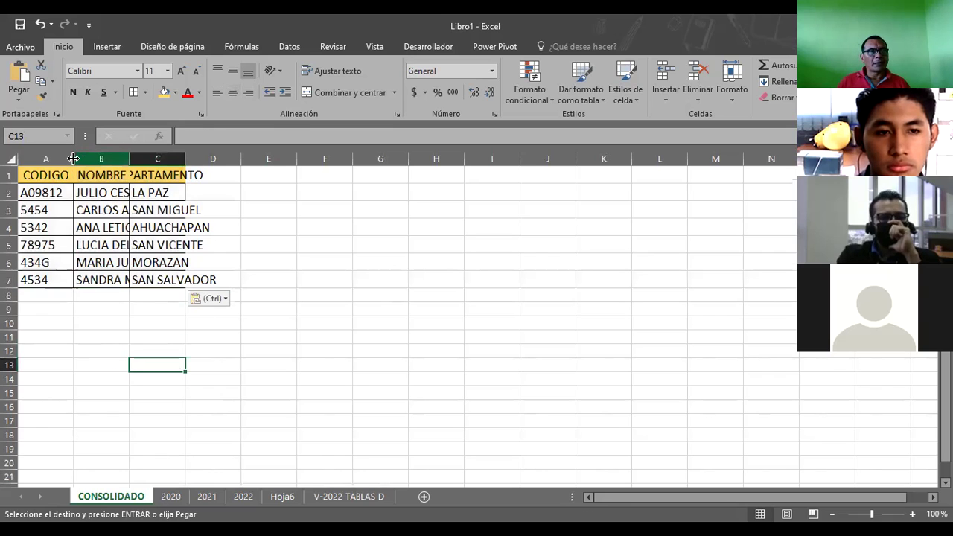
left_click_drag(73, 159, 120, 160)
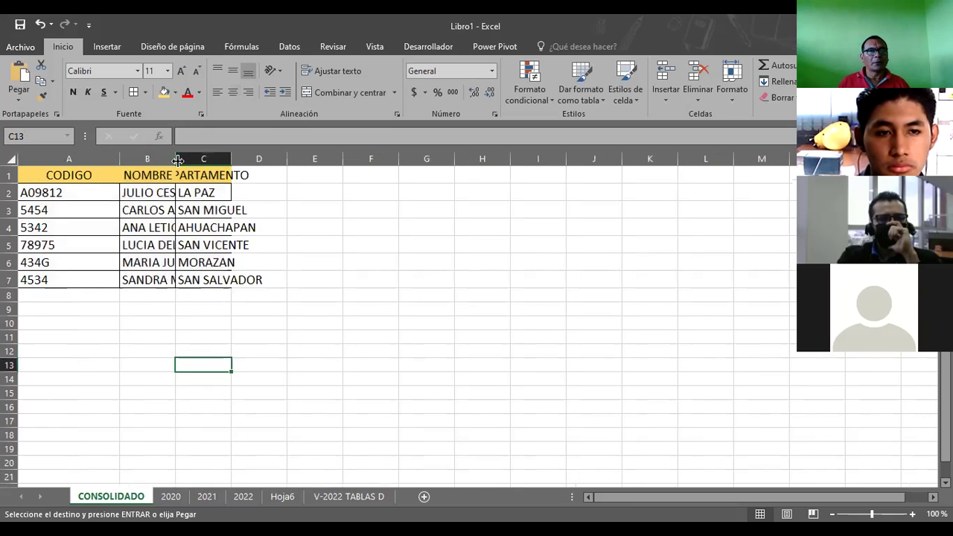
left_click_drag(176, 160, 273, 159)
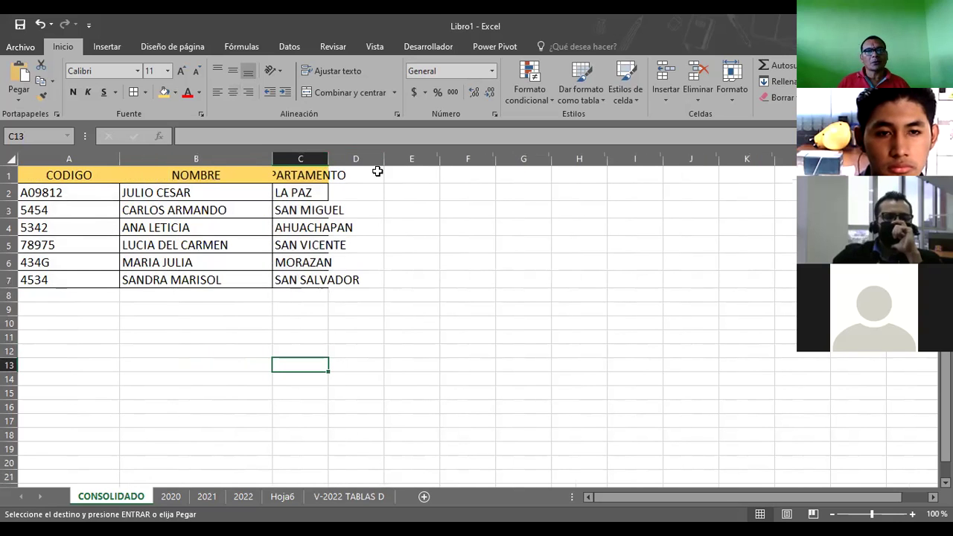
left_click(214, 344)
Step: Insert a blank row above the table and title it COSOLIDADO in B1
left_click(68, 175)
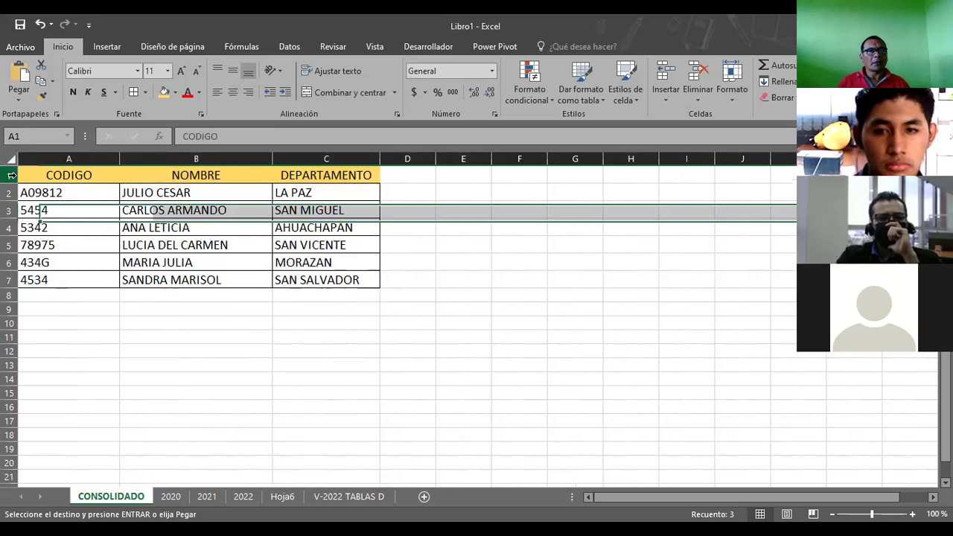
key("shift+F10")
key("Return")
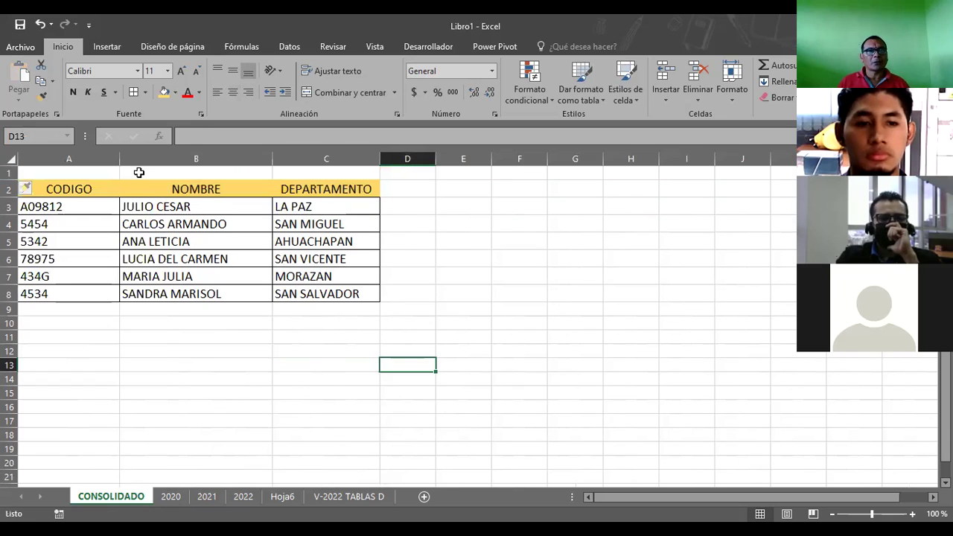
left_click(140, 171)
type("COSOLIDD")
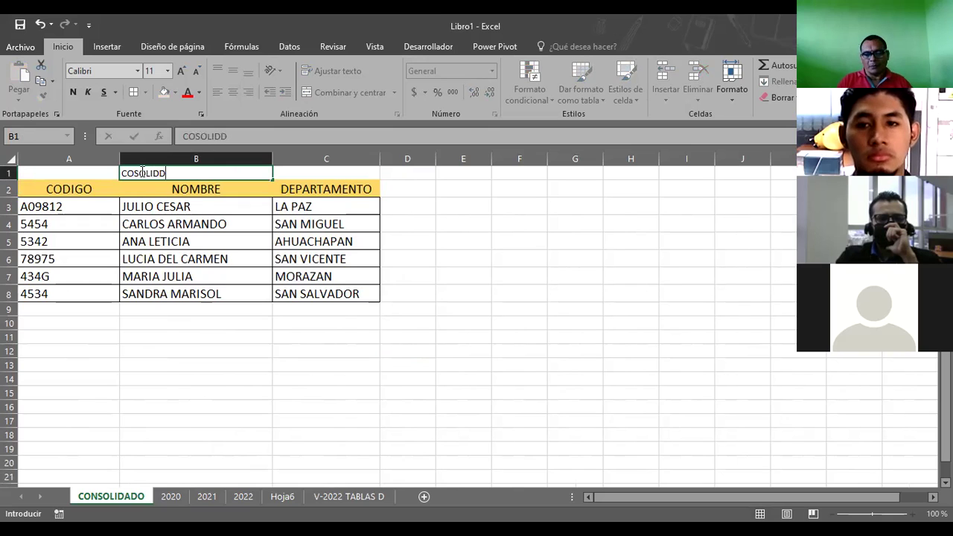
key("BackSpace")
type("ADO")
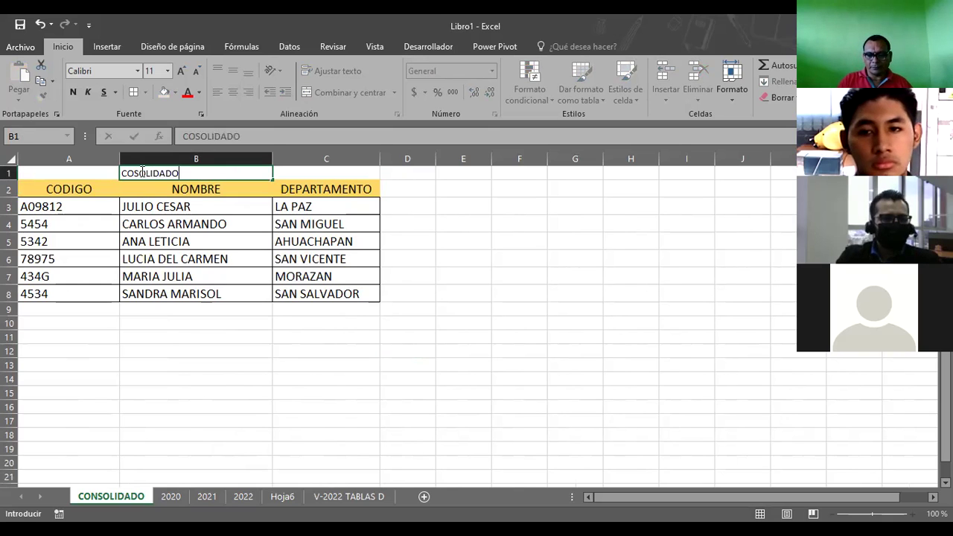
key("Return")
left_click(519, 322)
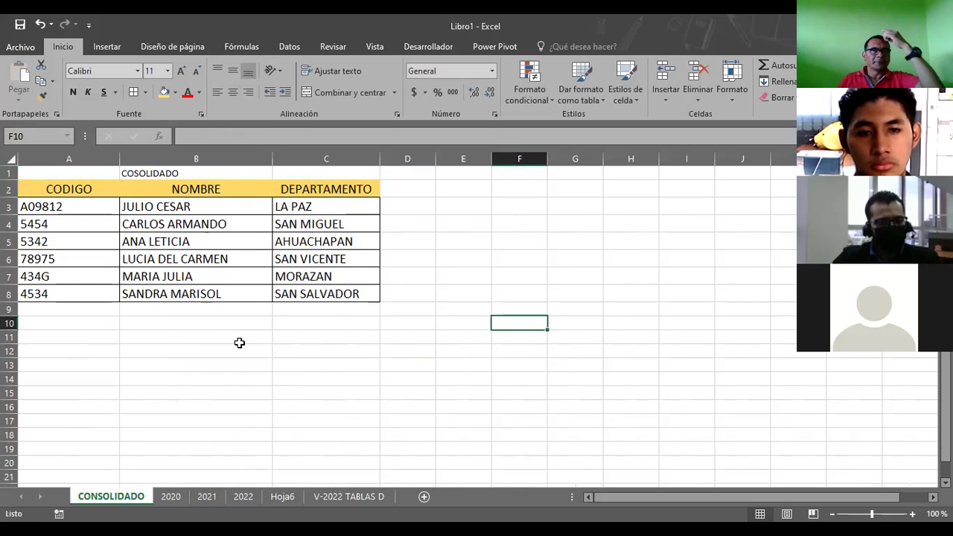
Step: Review the 2020, 2021 and 2022 yearly sales sheets, then return to CONSOLIDADO
left_click(405, 194)
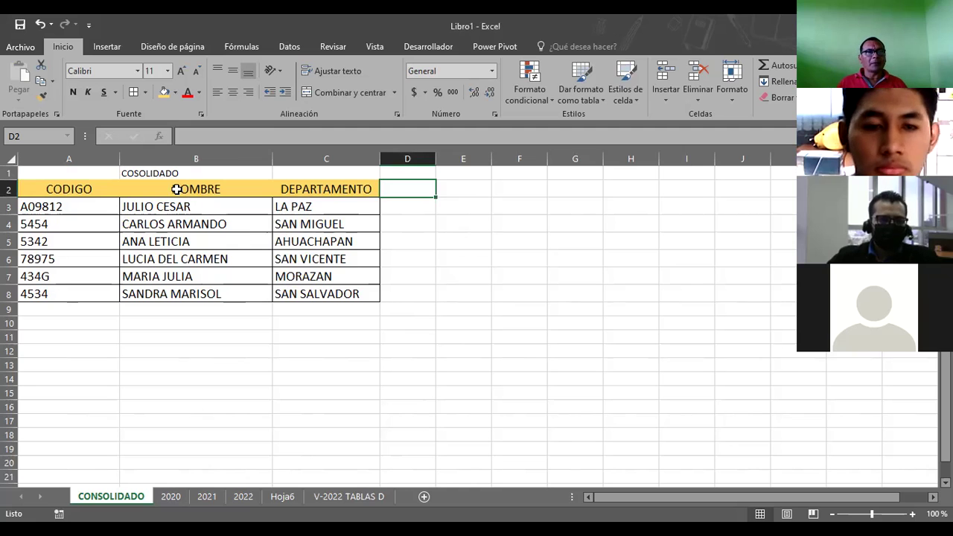
left_click(208, 497)
left_click(243, 497)
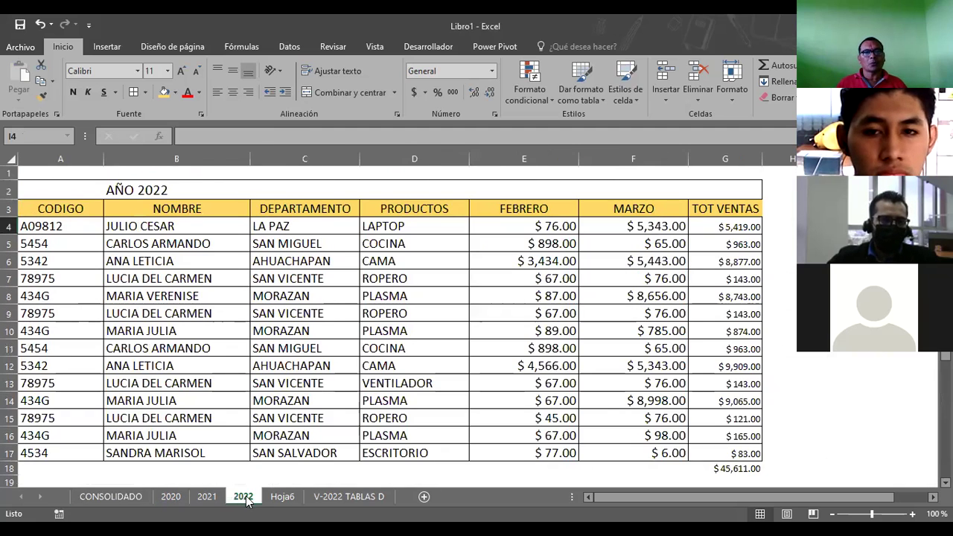
left_click(174, 500)
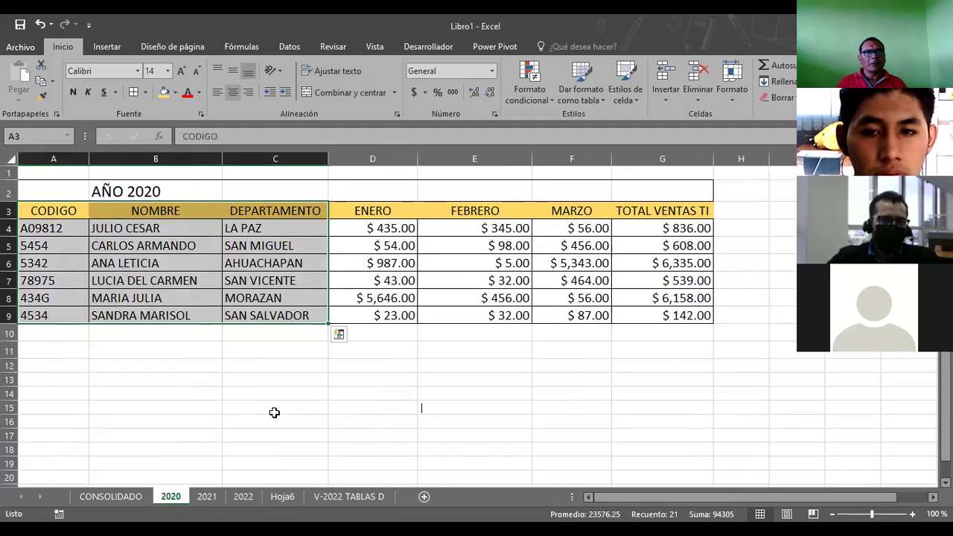
left_click(273, 410)
left_click(240, 505)
left_click(207, 503)
left_click(241, 502)
left_click(209, 502)
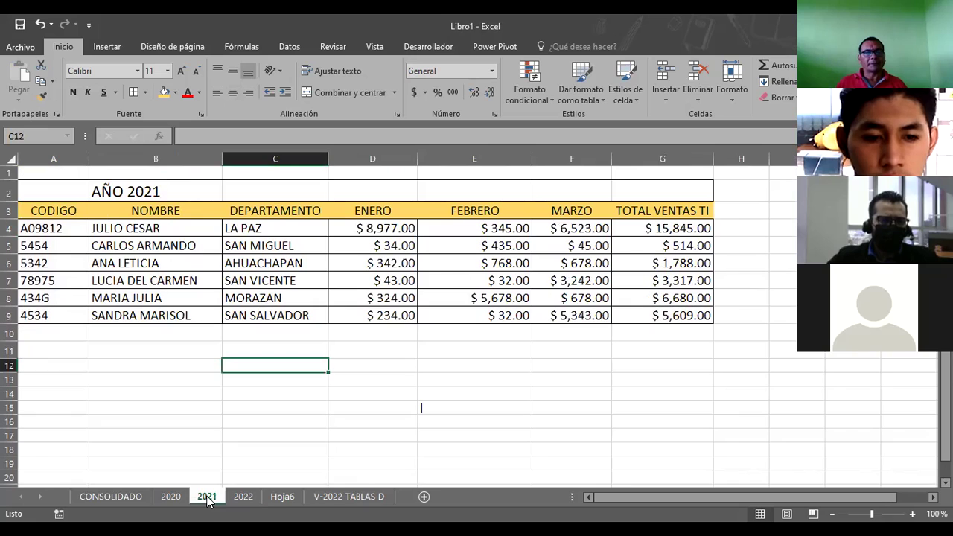
left_click(37, 333)
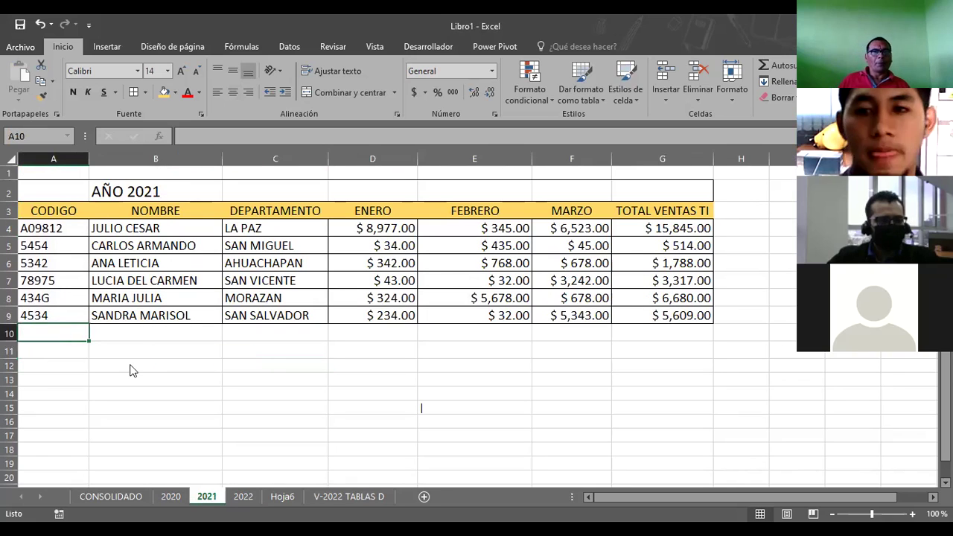
left_click(111, 498)
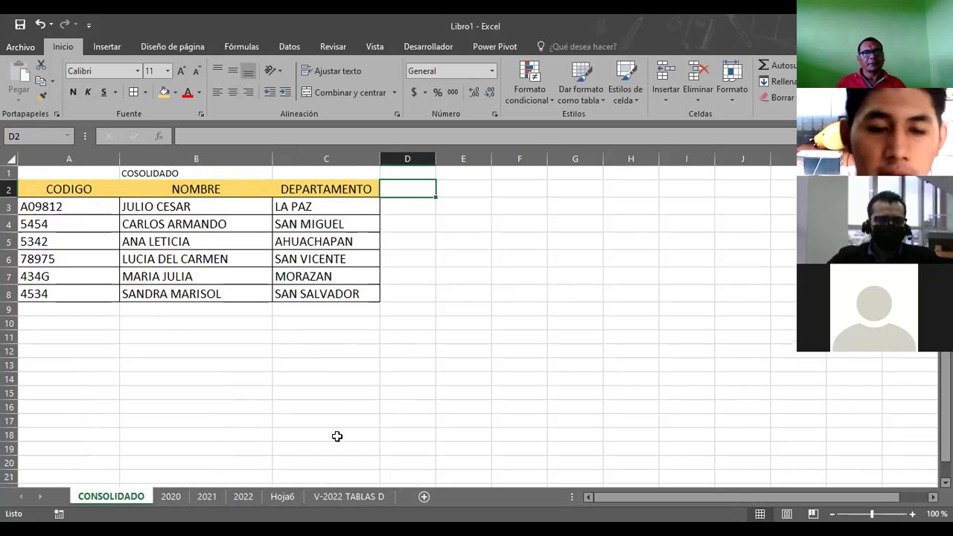
Step: Widen the 2021 sheet's TOTAL VENTAS TI column G slightly and CONSOLIDADO's column D much wider
left_click(359, 396)
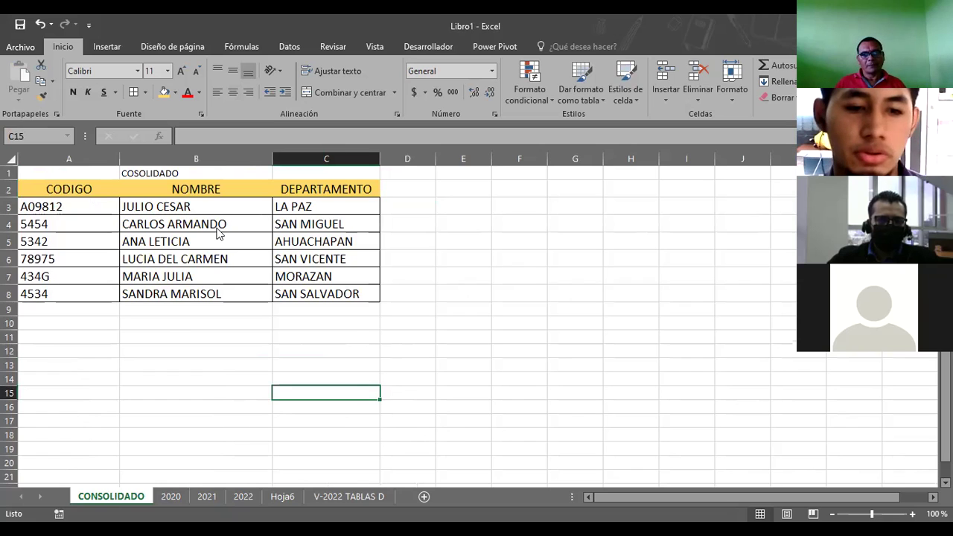
left_click(394, 189)
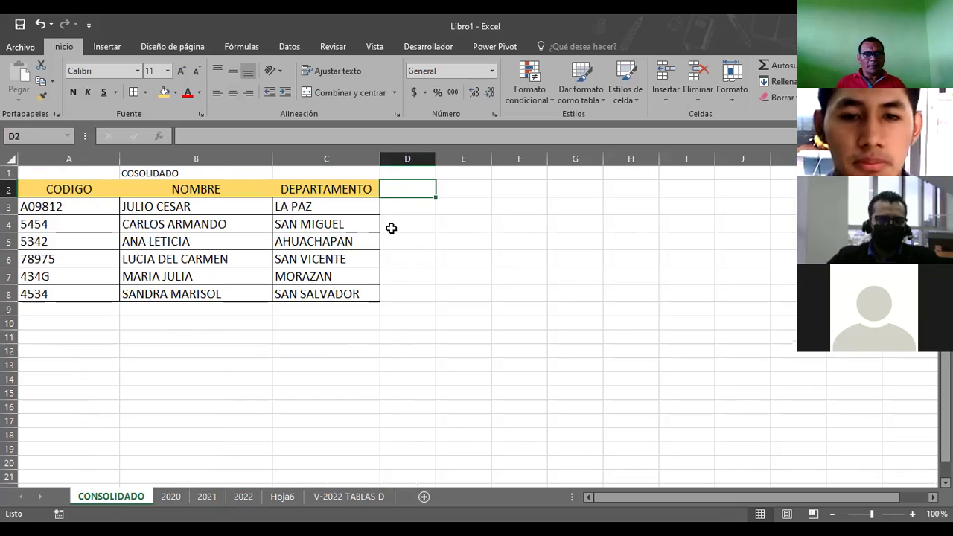
left_click(207, 496)
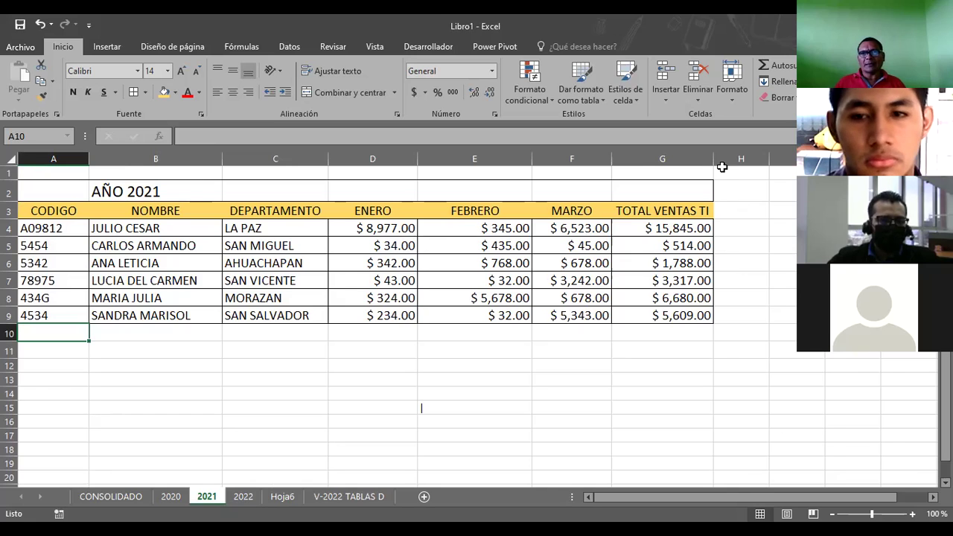
left_click_drag(713, 160, 722, 164)
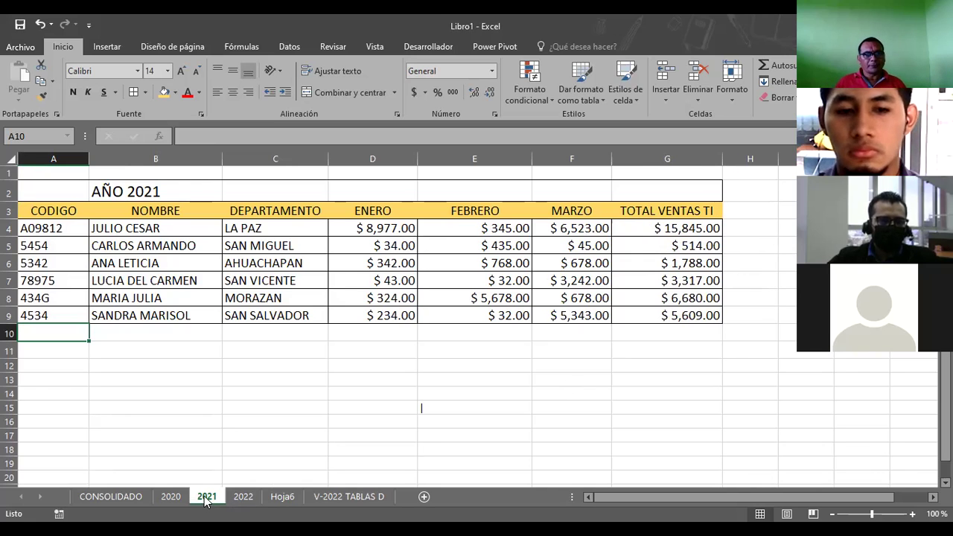
left_click(124, 497)
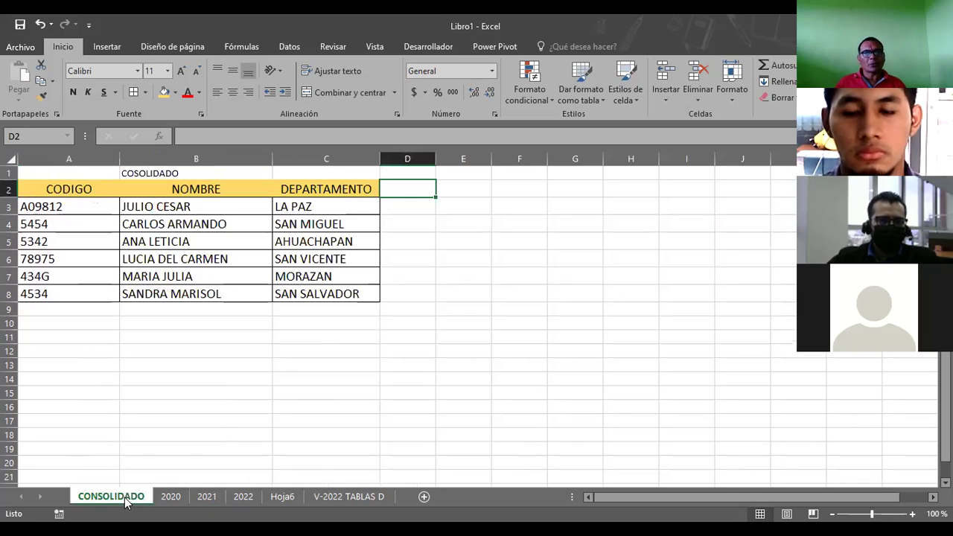
left_click_drag(437, 158, 534, 206)
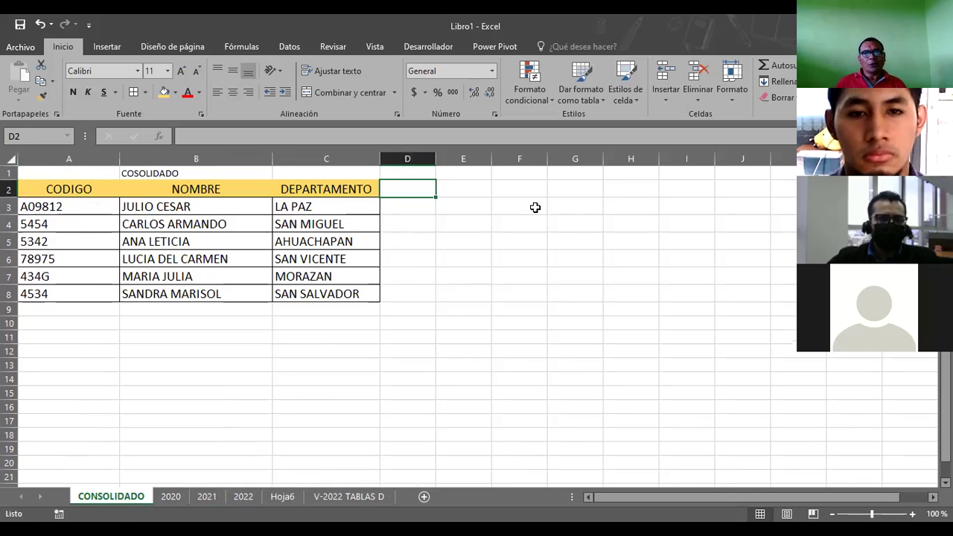
Step: Set up Consolidar with Suma, top-row and left-column labels, and source links, then go to the 2021 sheet
left_click(292, 46)
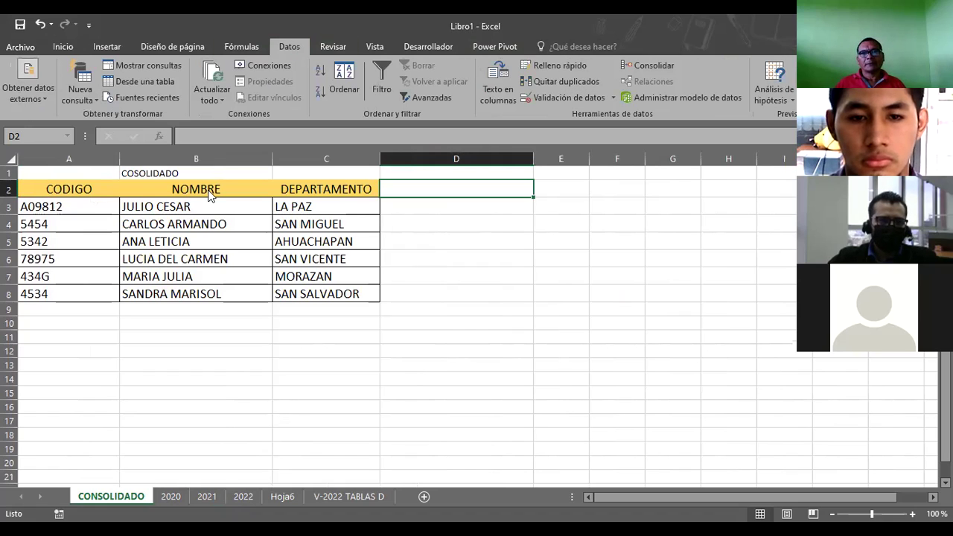
left_click(495, 92)
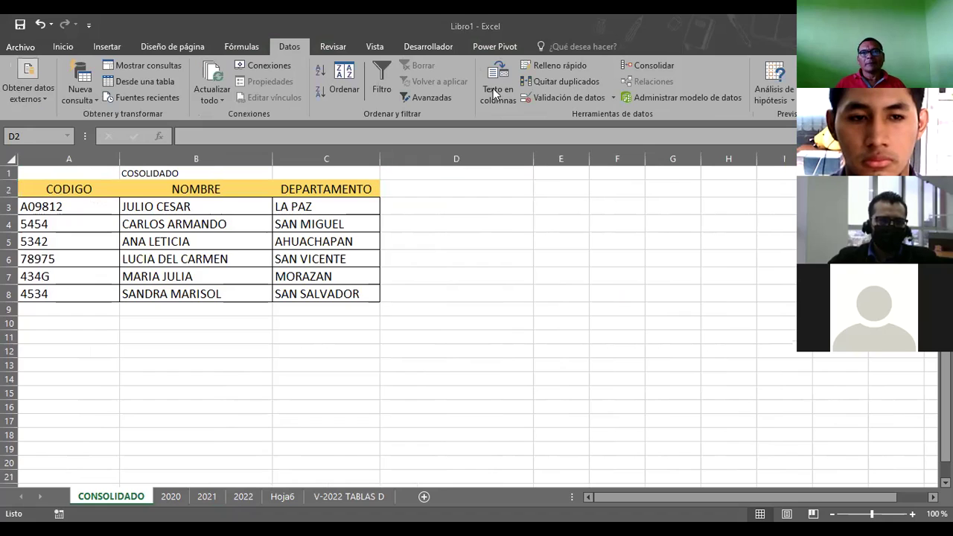
left_click(667, 67)
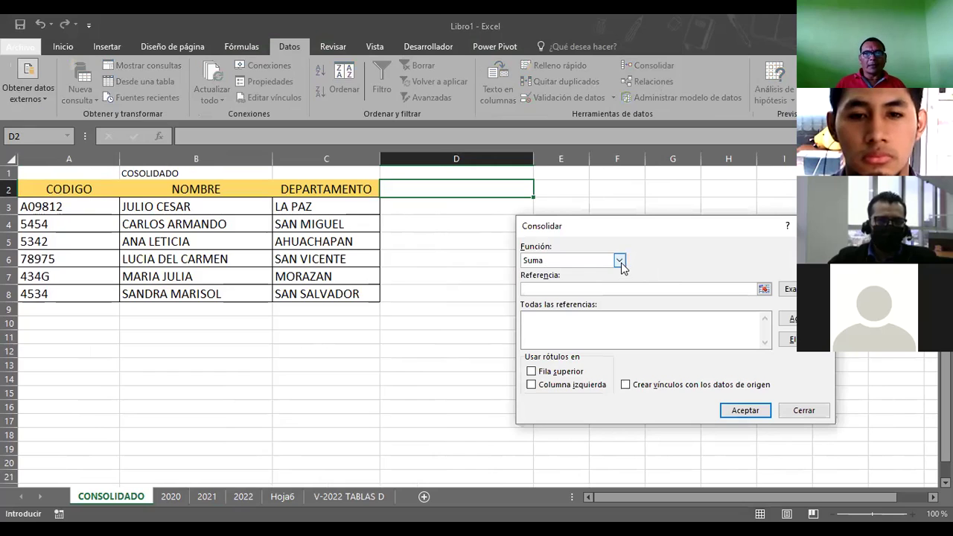
left_click(620, 262)
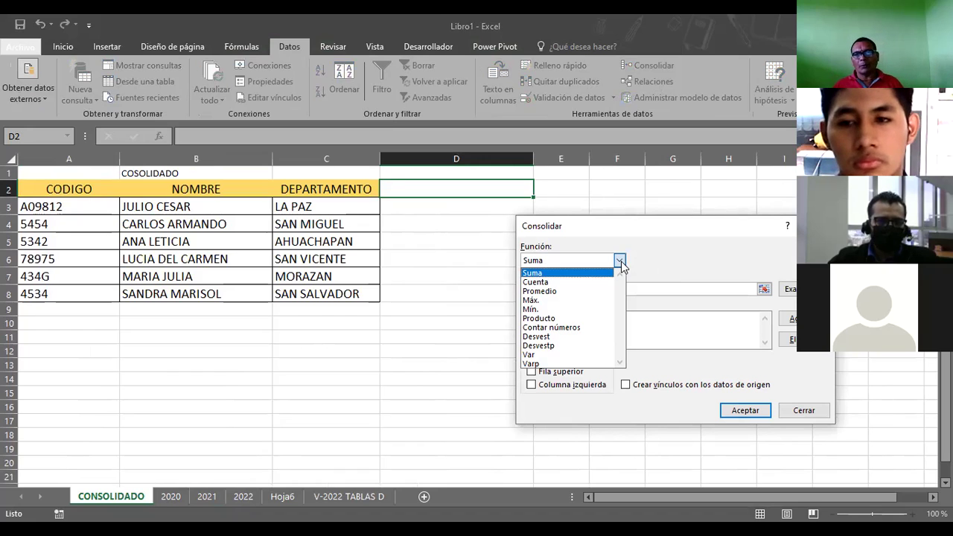
left_click(688, 248)
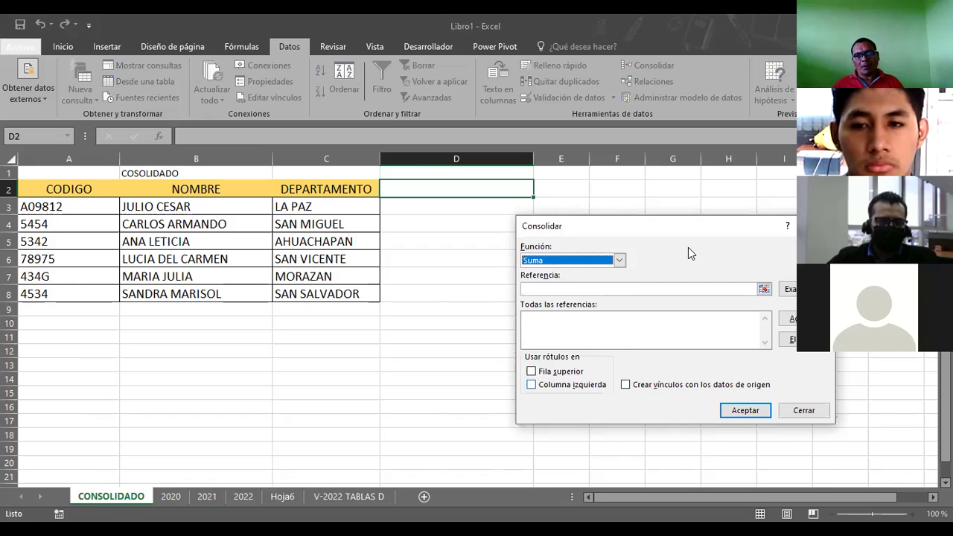
key("alt+s")
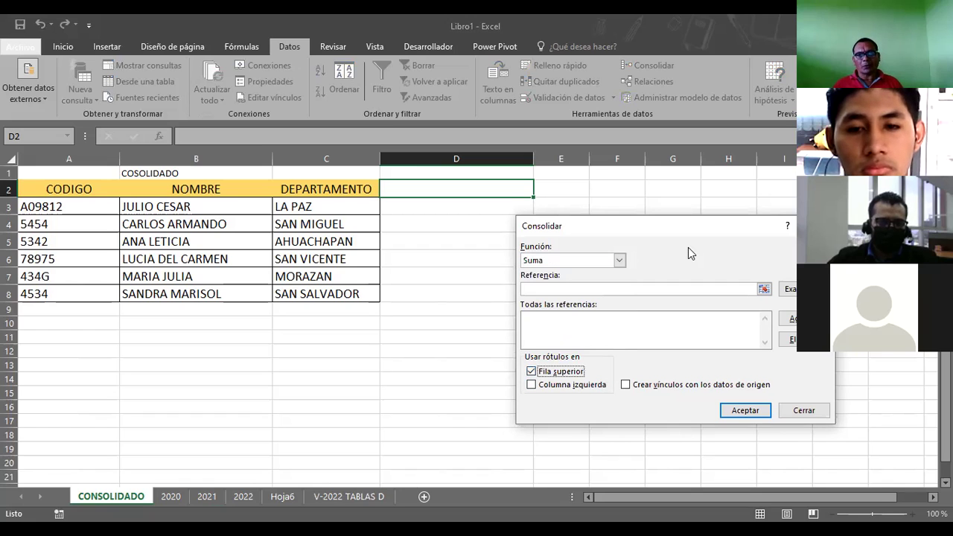
key("alt+i")
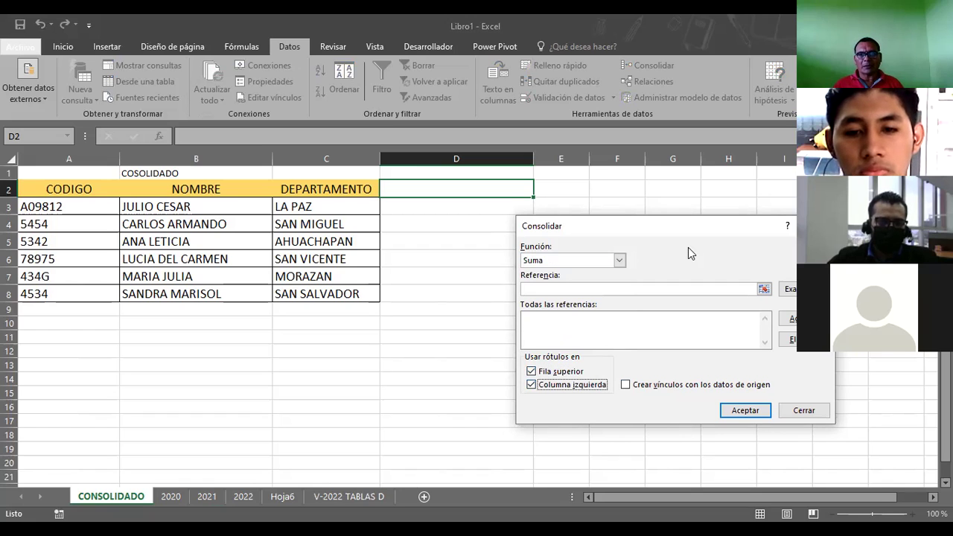
key("alt+v")
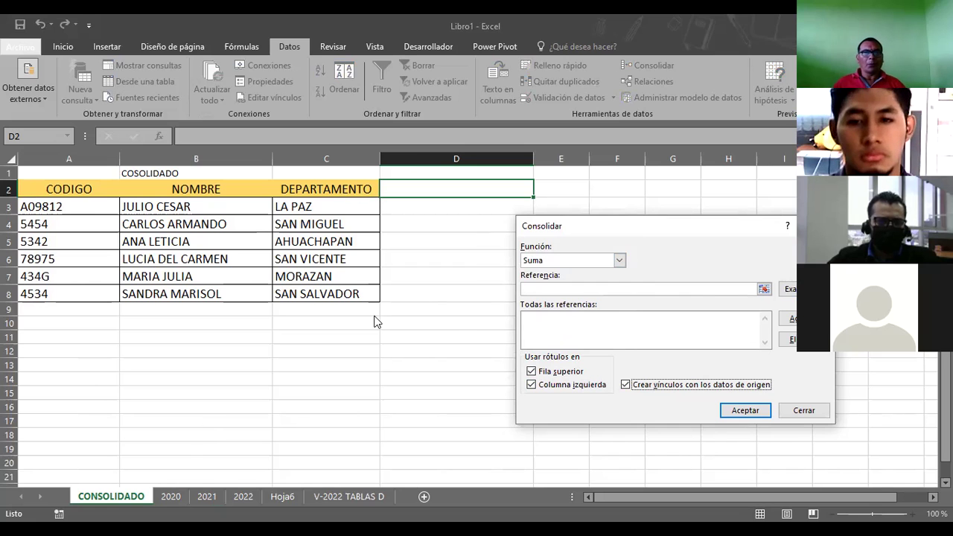
key("Escape")
left_click(209, 497)
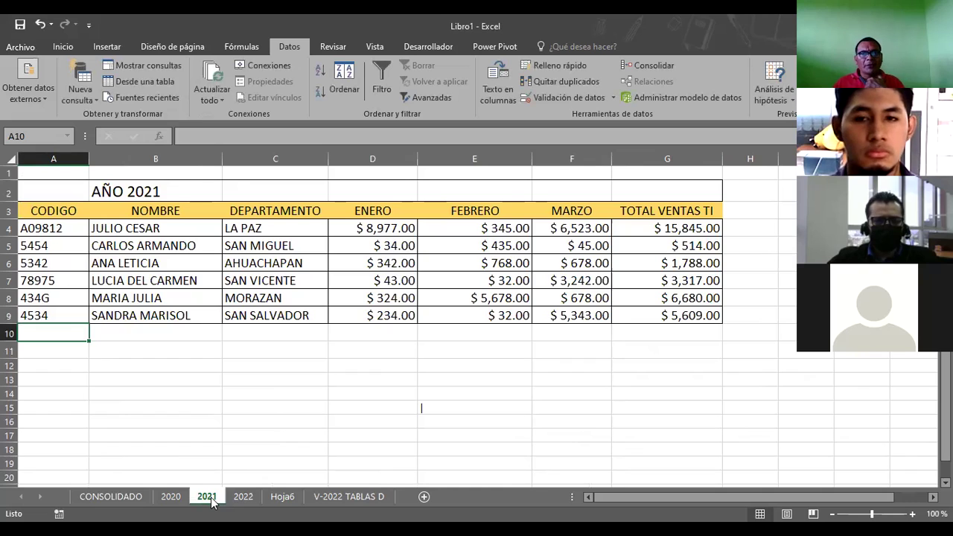
left_click(649, 214)
left_click_drag(651, 215, 653, 318)
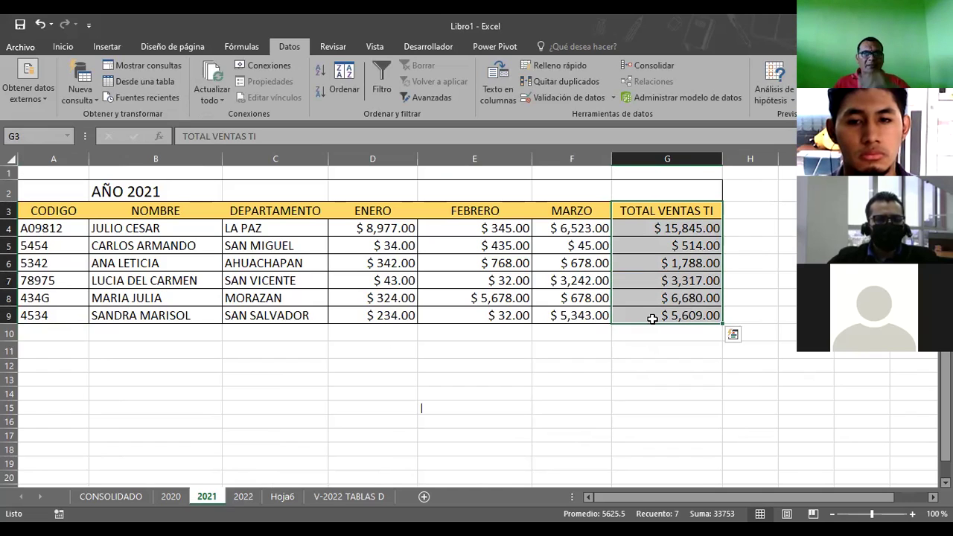
left_click(42, 137)
type("C20")
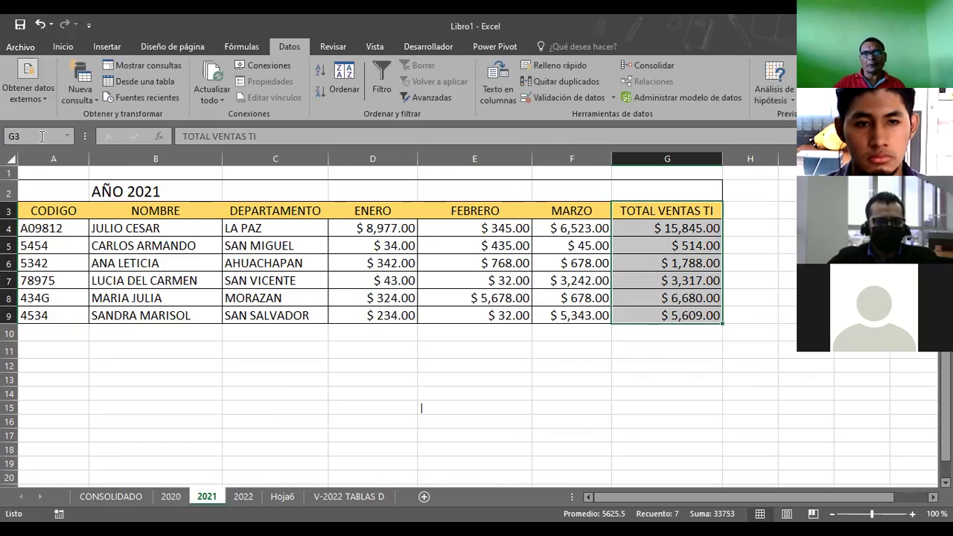
left_click(42, 136)
type("C2021")
key("Return")
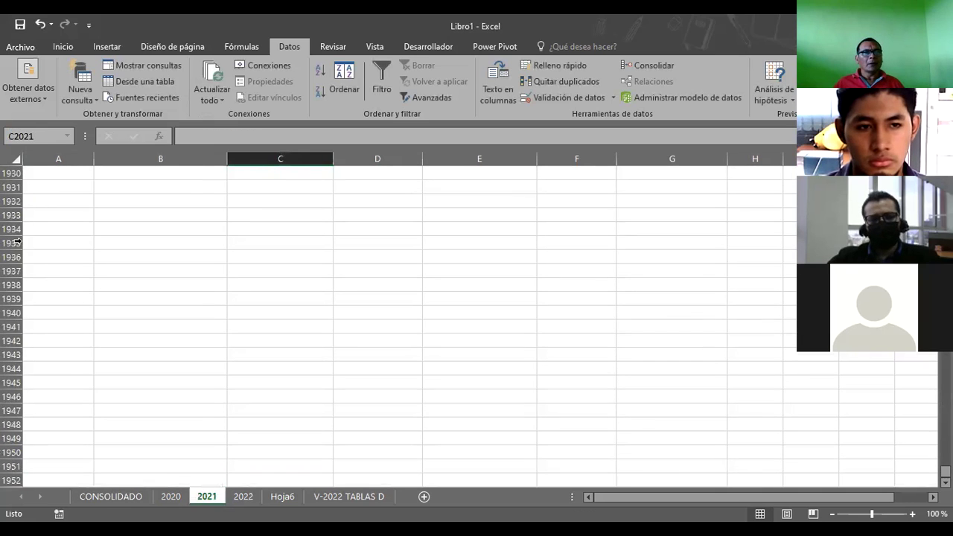
scroll(142, 273, "up", 20)
scroll(140, 270, "up", 20)
scroll(140, 270, "up", 18)
scroll(139, 271, "up", 18)
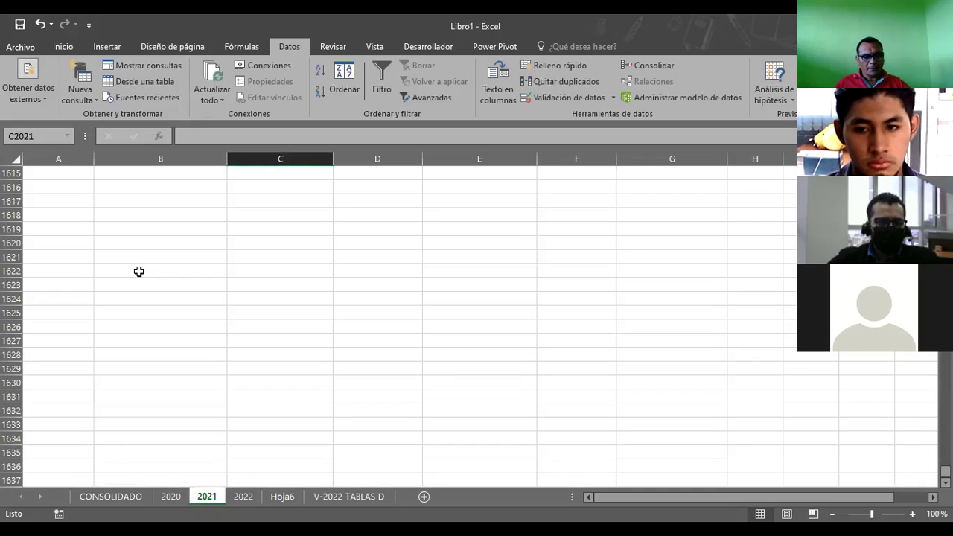
key("F5")
type("a1")
key("Return")
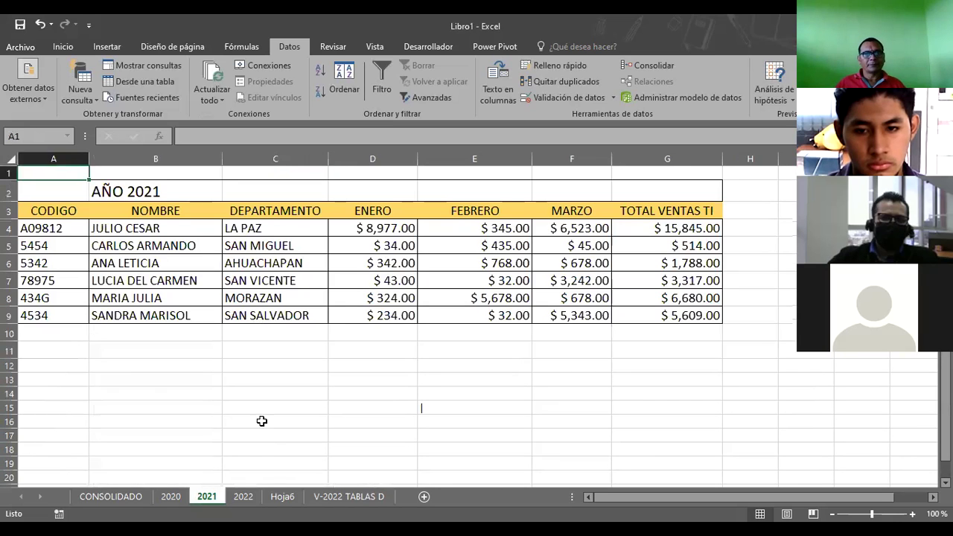
left_click(208, 437)
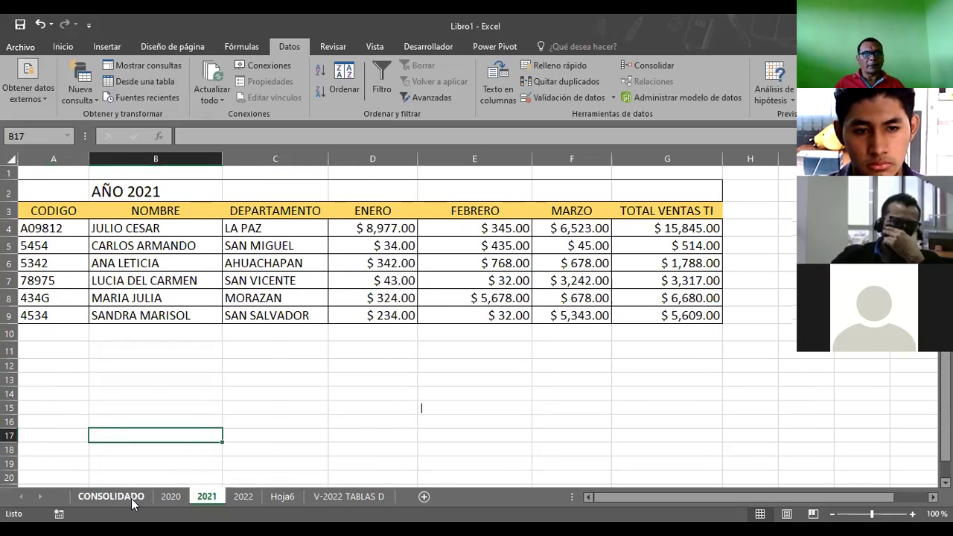
Step: Select the TOTAL VENTAS TI cells G3:G9 on the 2021 and 2020 sheets
left_click(112, 497)
left_click(473, 261)
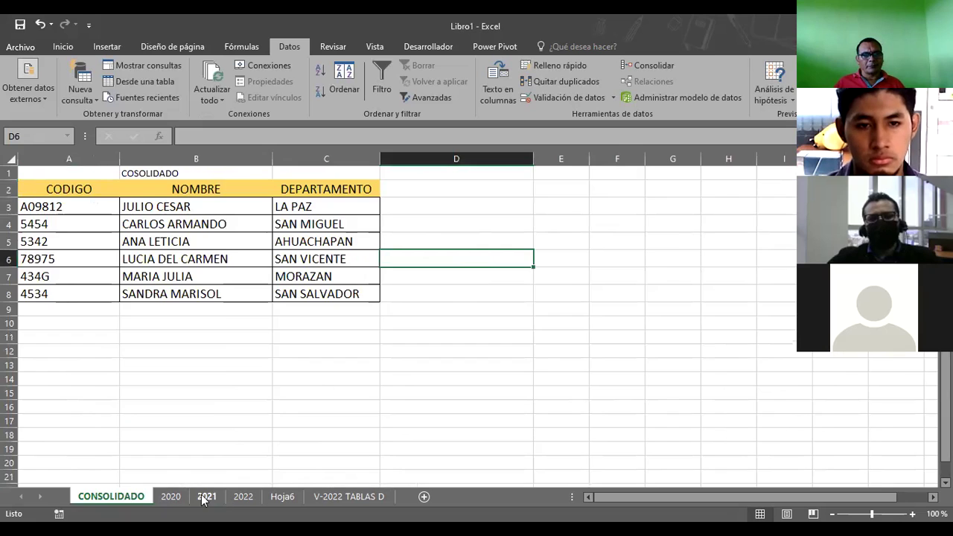
left_click(205, 496)
left_click(668, 261)
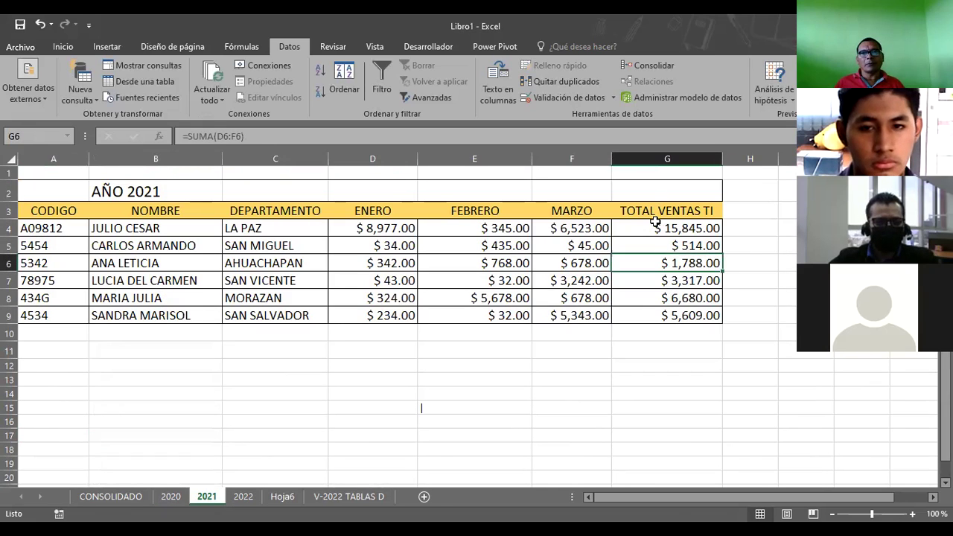
left_click_drag(656, 213, 656, 313)
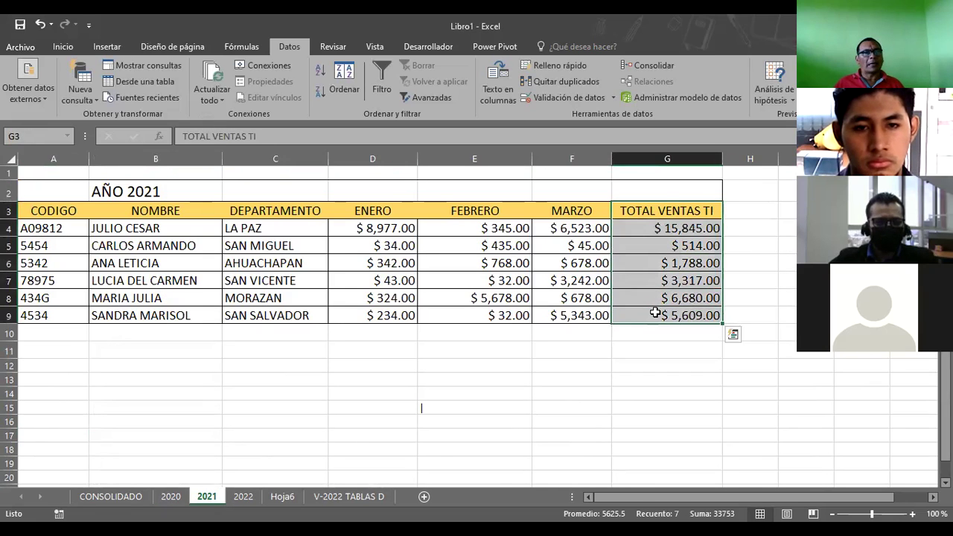
left_click(244, 497)
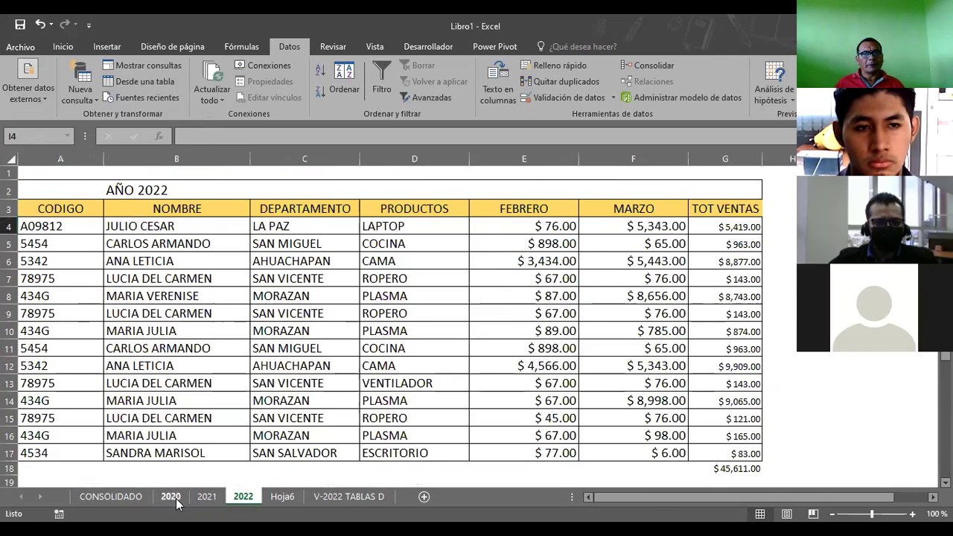
left_click(171, 497)
left_click_drag(659, 213, 632, 311)
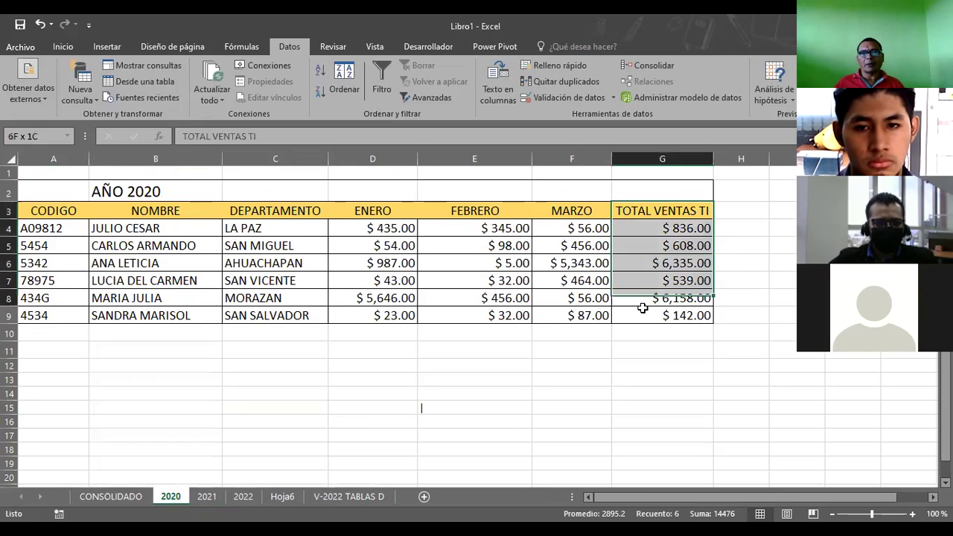
Step: Flip through the 2021, 2022 and 2020 sheets, then select the Name Box
left_click(207, 497)
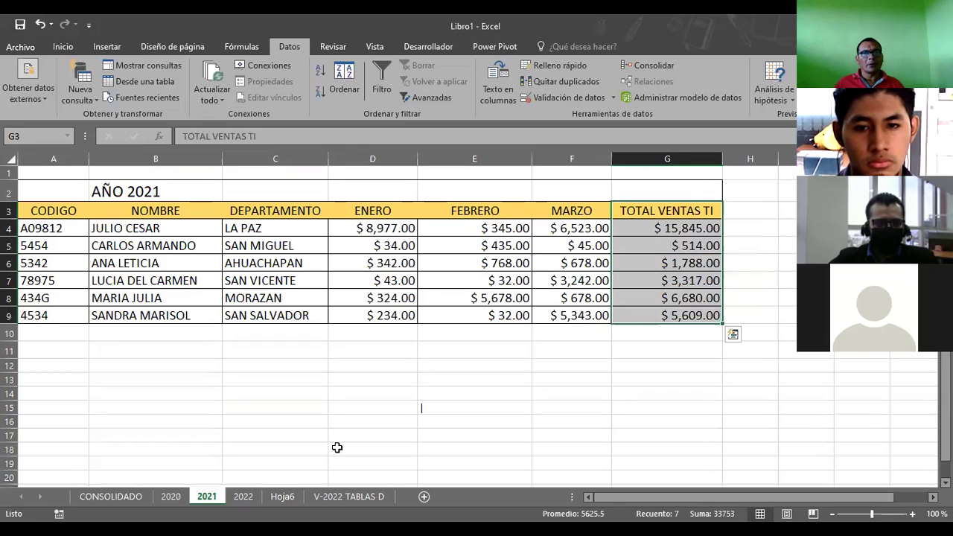
left_click(243, 497)
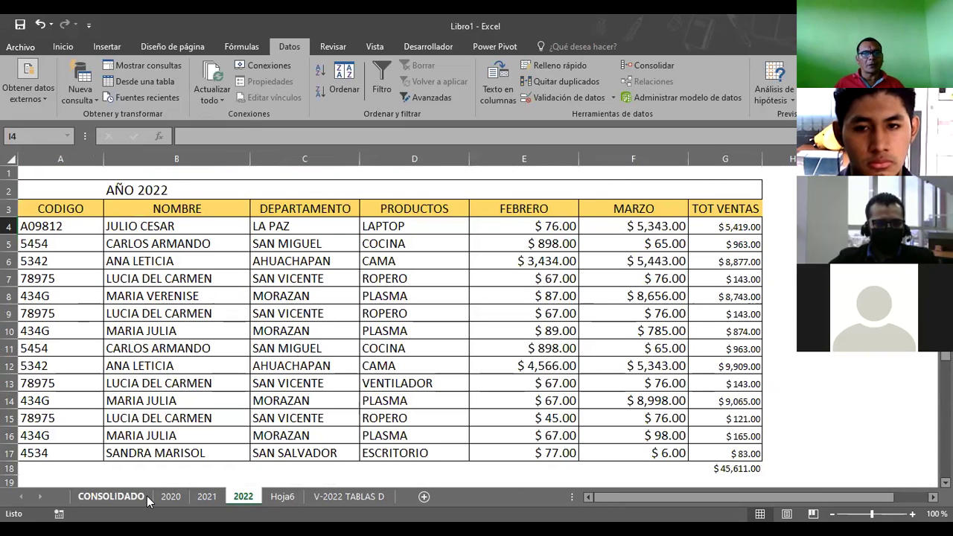
left_click(177, 499)
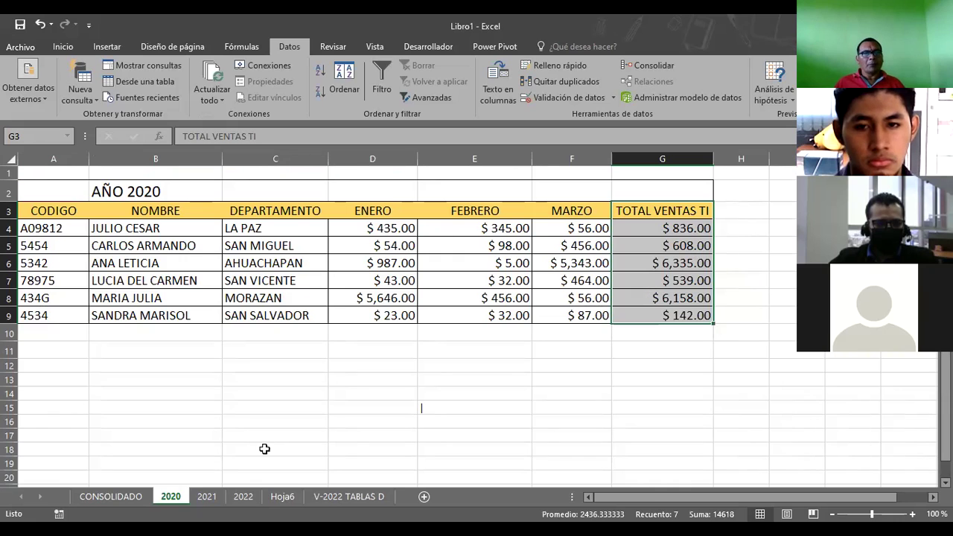
left_click(209, 497)
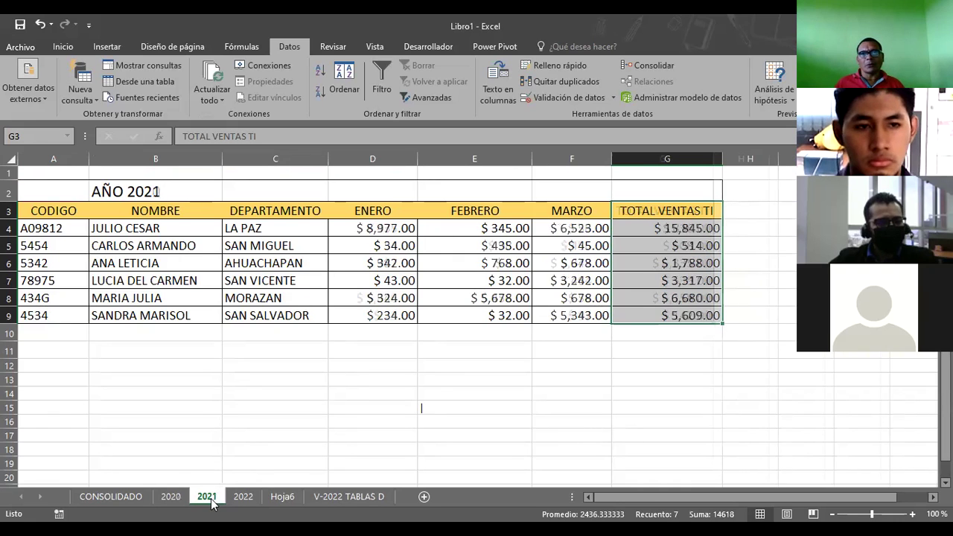
left_click(246, 497)
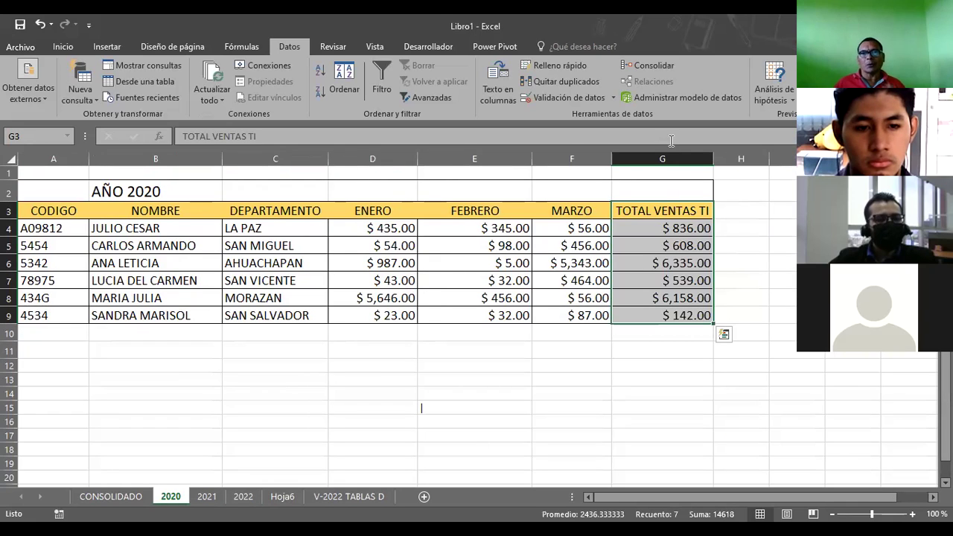
left_click(57, 136)
type("V")
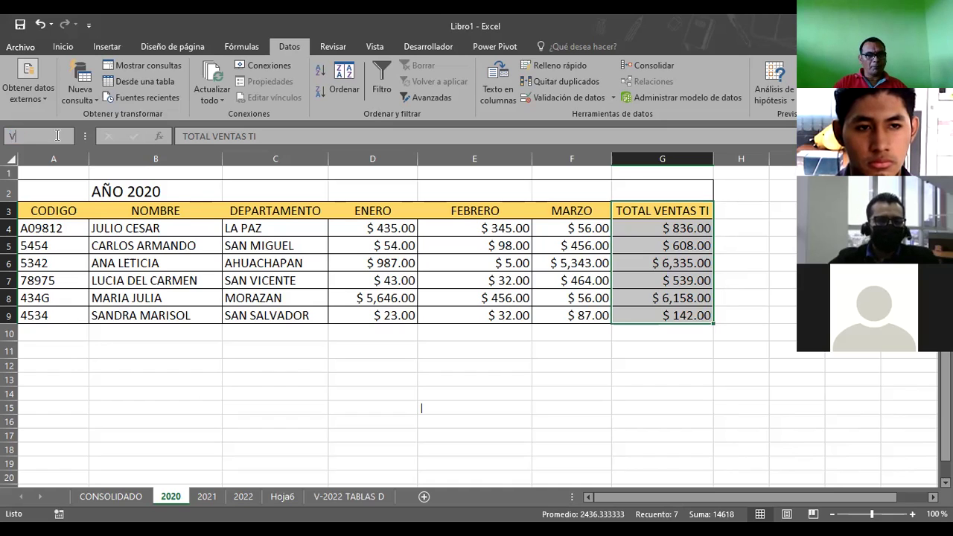
type("20")
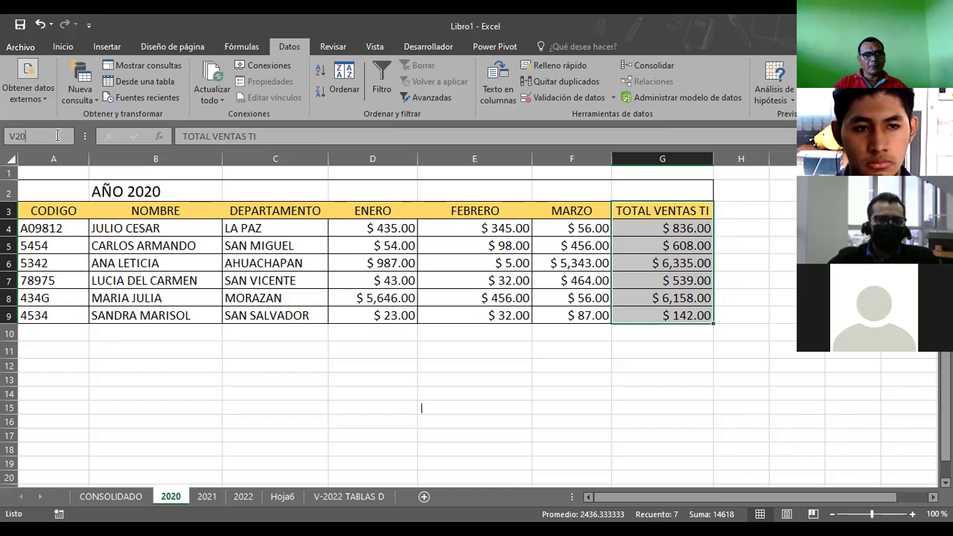
type("20")
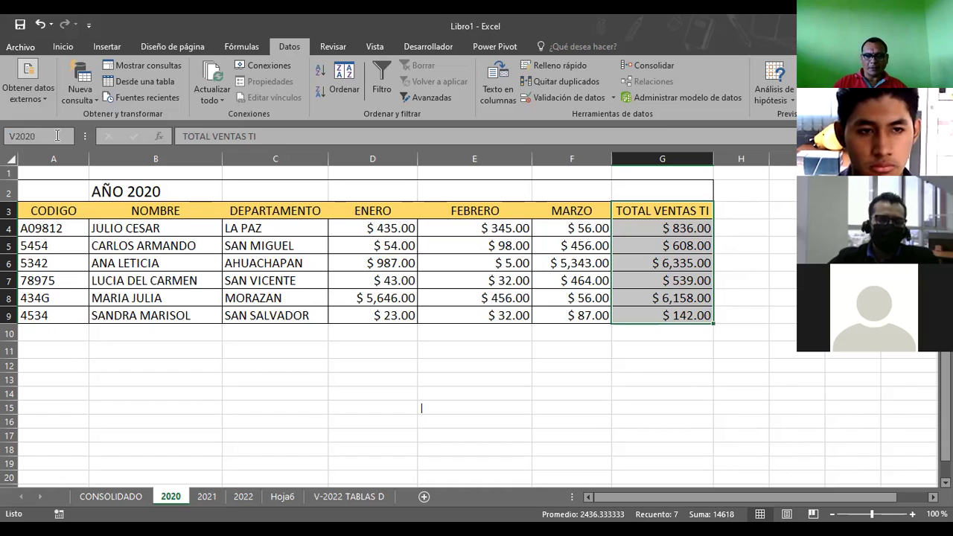
key("Return")
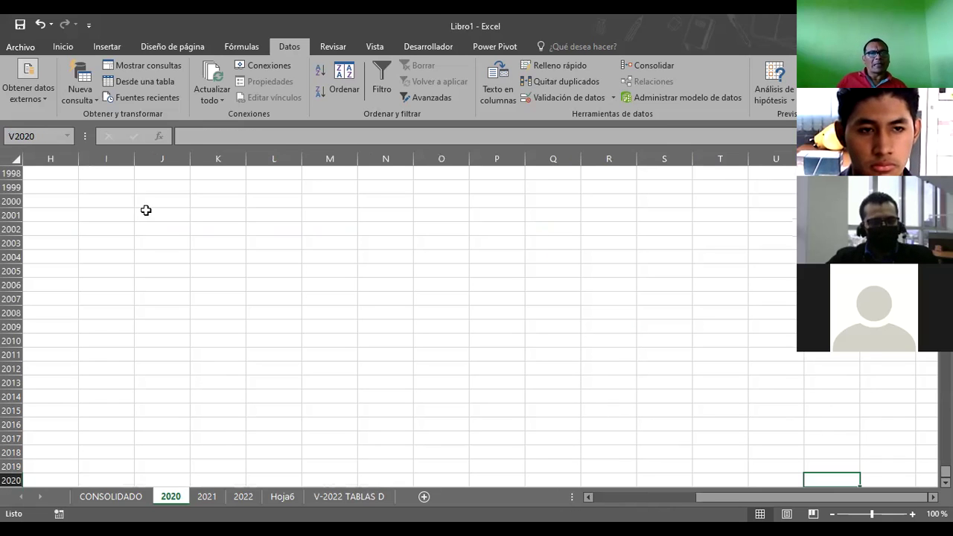
left_click(159, 255)
scroll(157, 257, "up", 20)
scroll(145, 246, "up", 20)
scroll(141, 245, "up", 18)
scroll(138, 242, "up", 15)
scroll(139, 242, "up", 15)
scroll(136, 238, "up", 20)
scroll(132, 236, "up", 20)
scroll(132, 234, "up", 10)
left_click(159, 229)
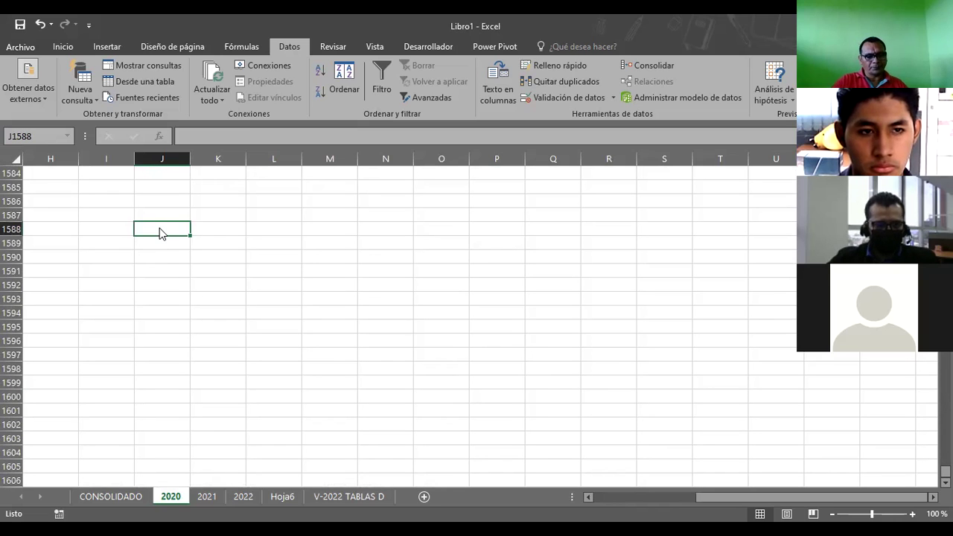
key("F5")
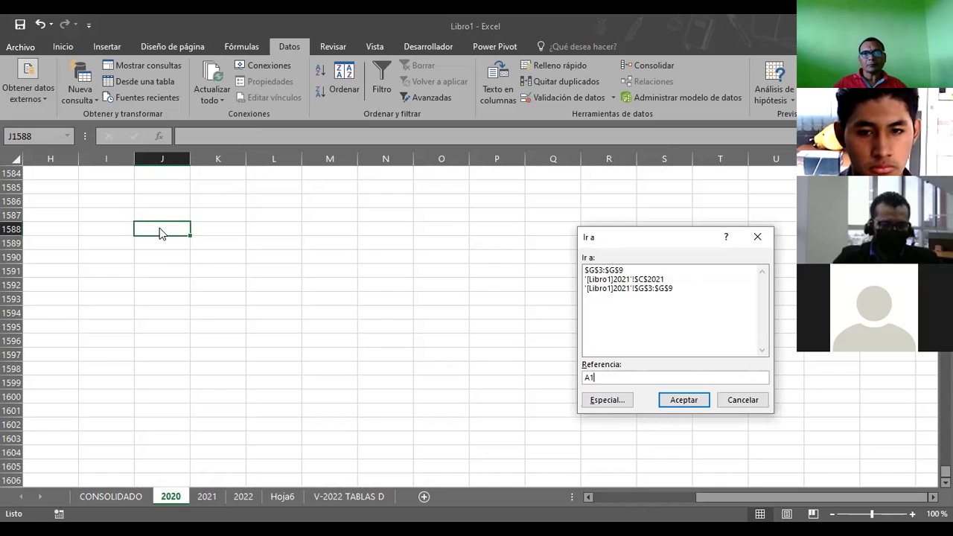
key("Escape")
left_click(91, 202)
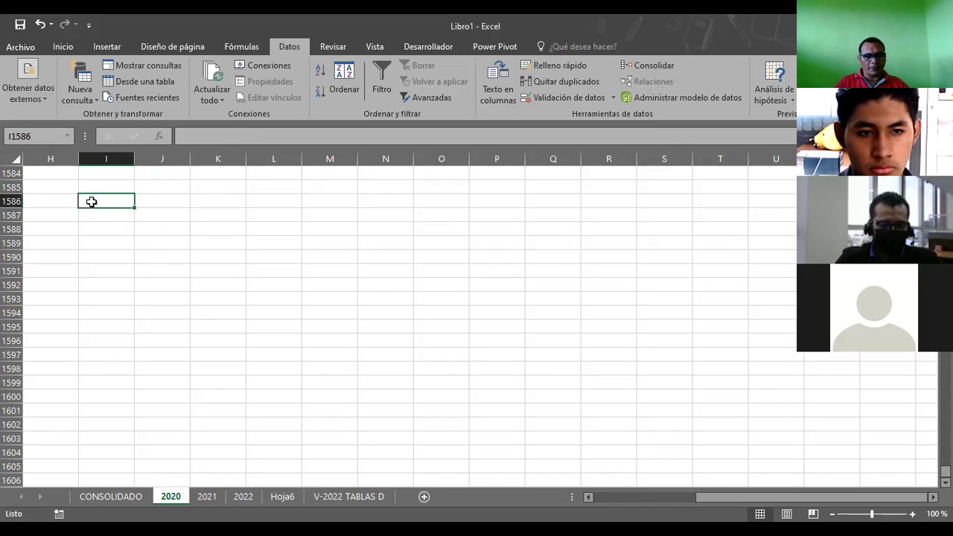
key("F5")
type("a1")
key("Return")
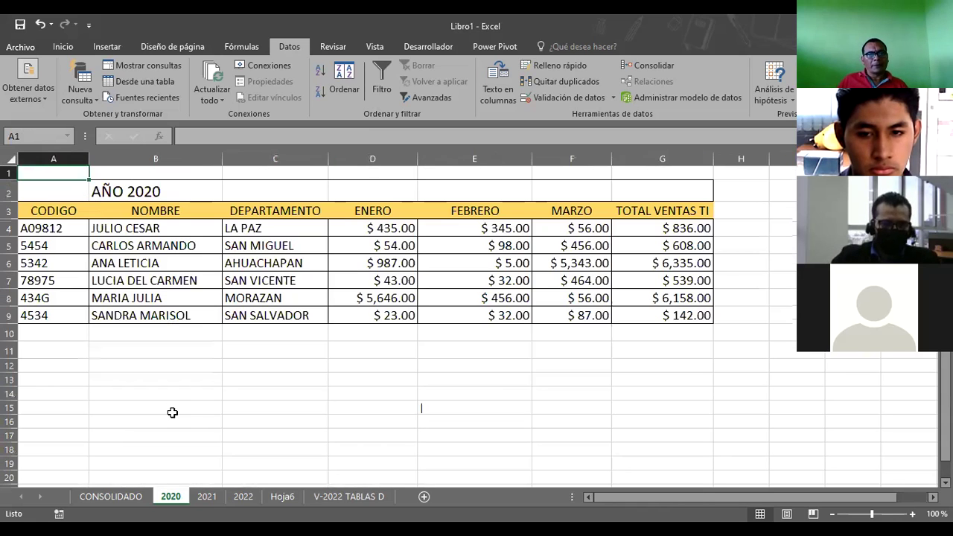
left_click(172, 412)
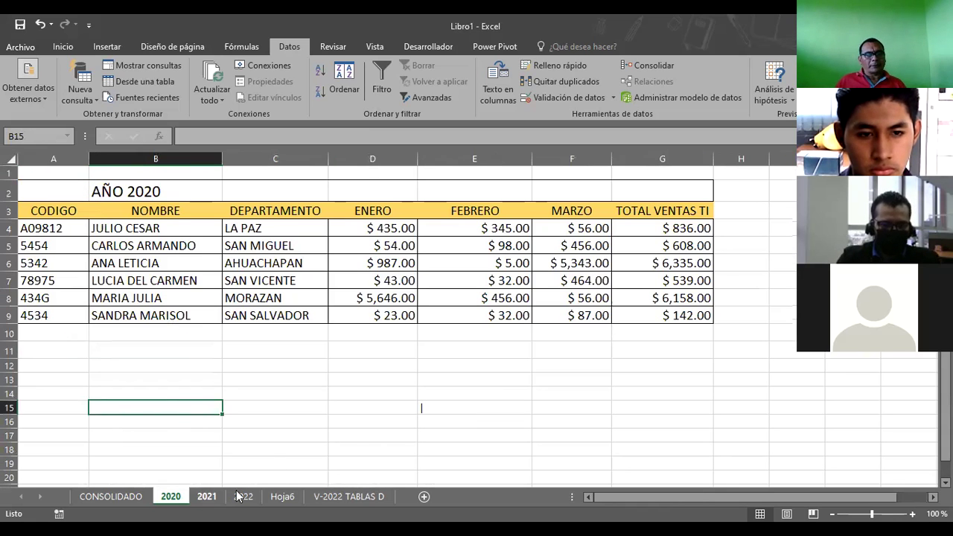
Step: Name the 2020 sheet's G3:G9 totals VENTAS20 via the Name Box
left_click(665, 231)
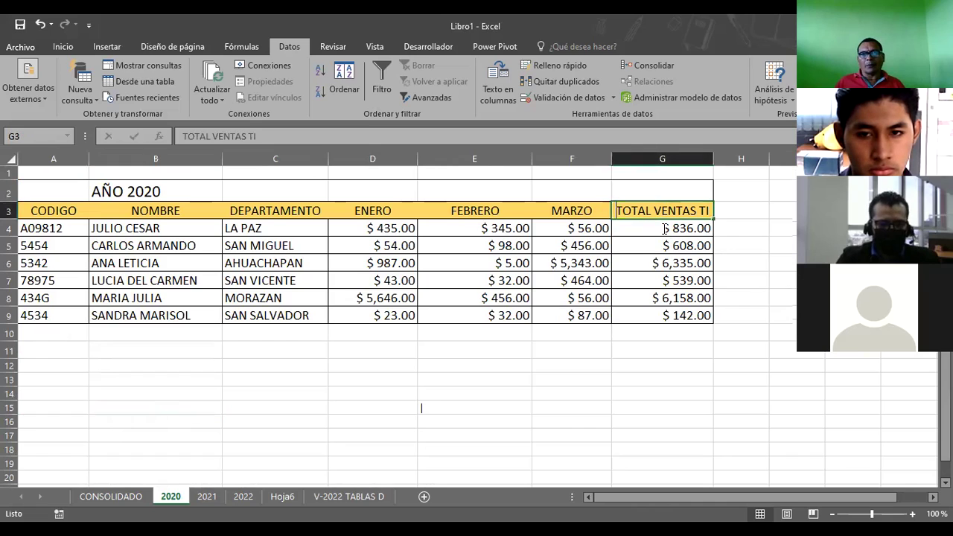
key("Down")
key("Down")
left_click_drag(656, 214, 642, 313)
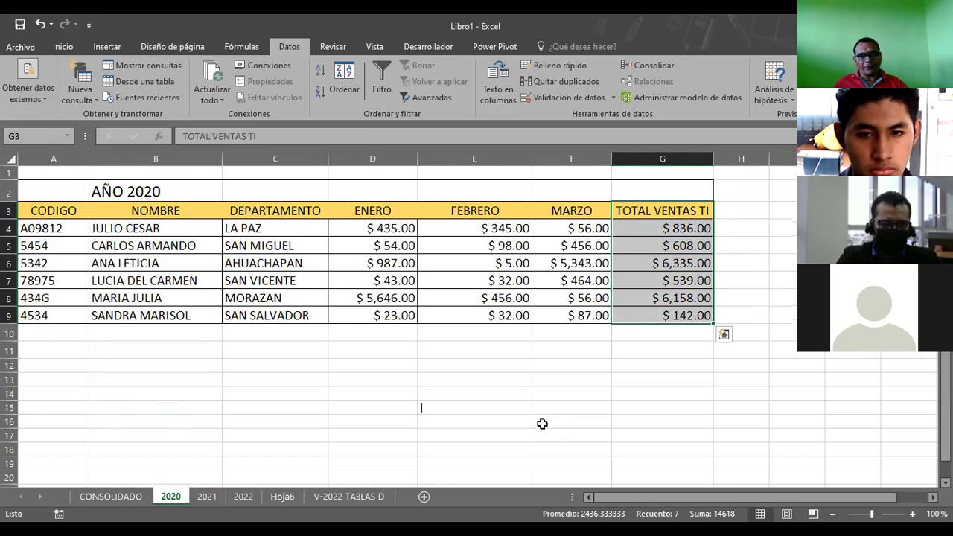
left_click(32, 137)
type("VE")
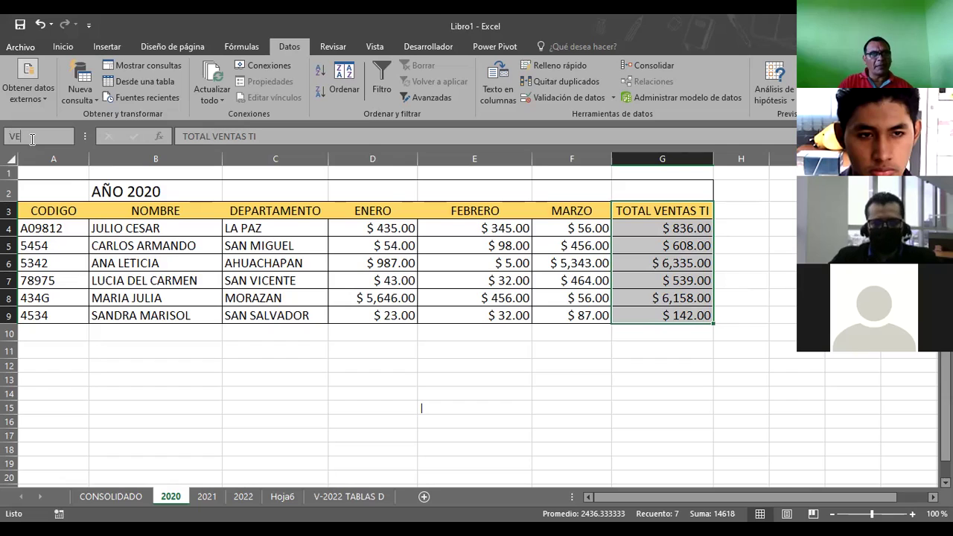
type("NT")
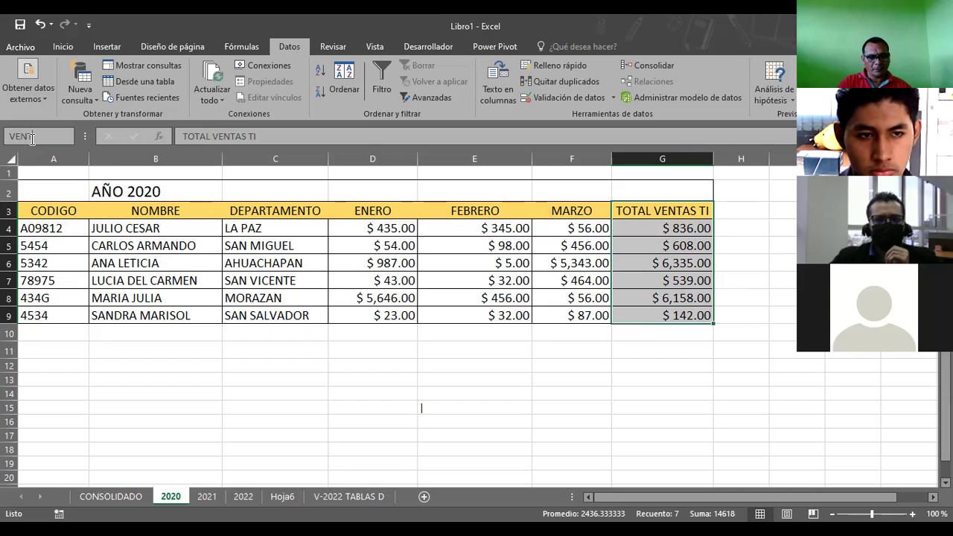
type("AS20")
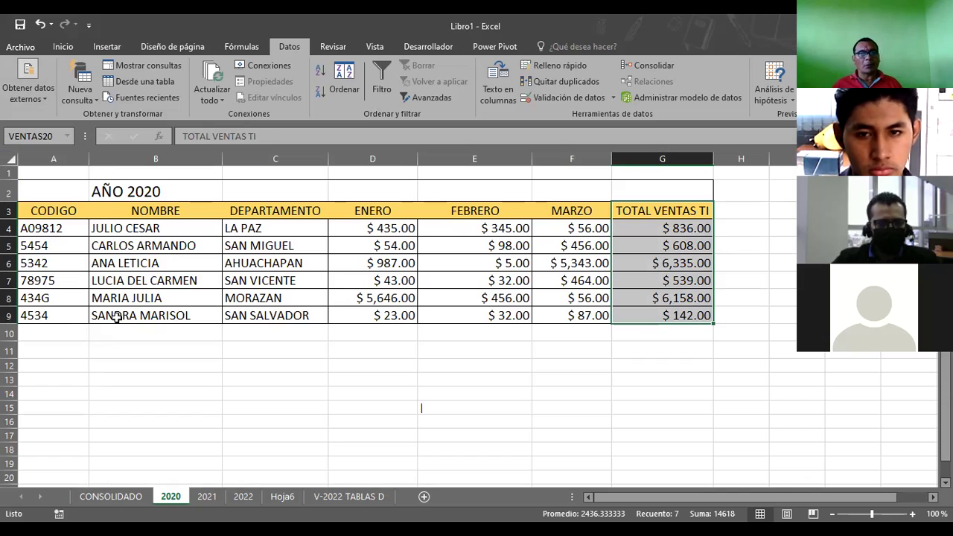
left_click(167, 446)
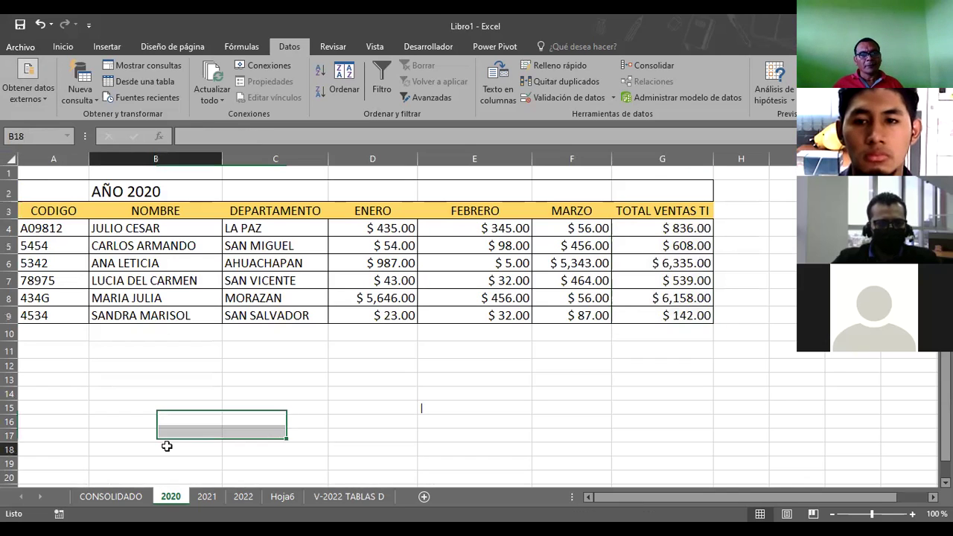
Step: Name the 2021 sheet's G3:G9 totals VENTA21 via the Name Box
left_click(206, 497)
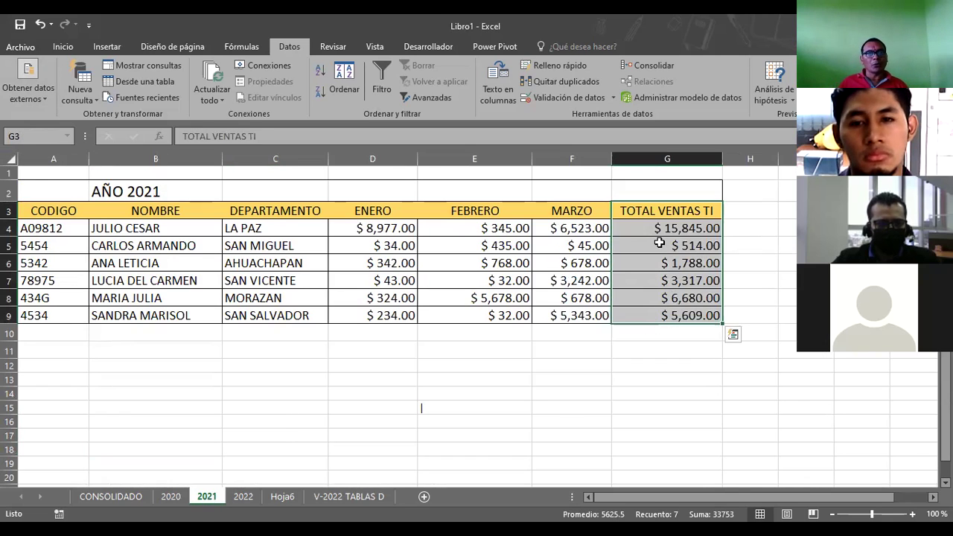
left_click(659, 194)
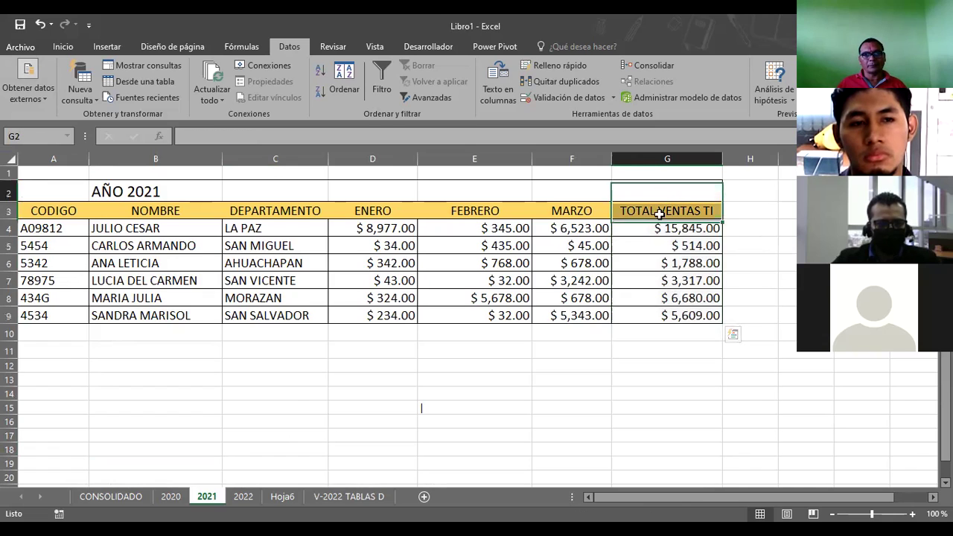
left_click_drag(660, 213, 649, 315)
left_click(37, 133)
type("VENTA21")
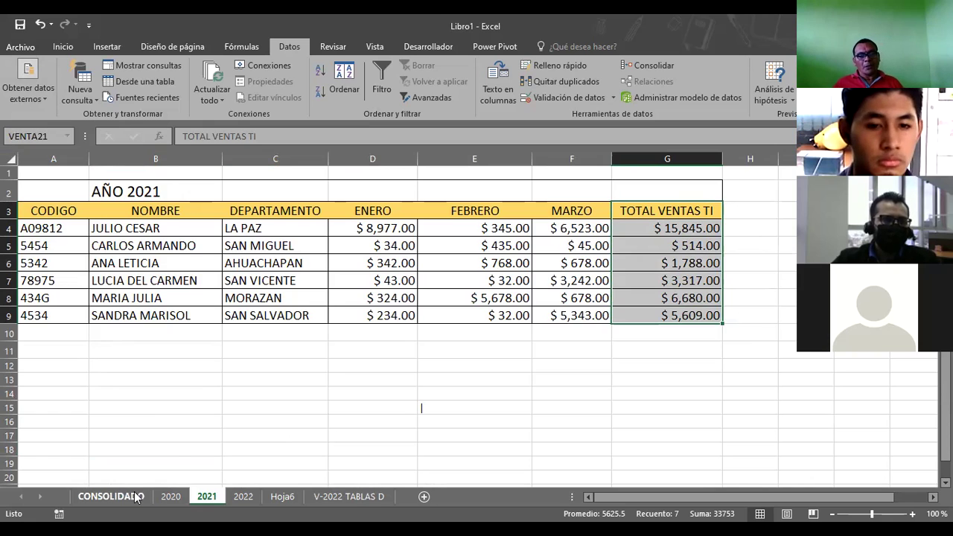
left_click(170, 449)
Step: Check the VENTAS20 and VENTA21 ranges, then select D2 on CONSOLIDADO
left_click(171, 496)
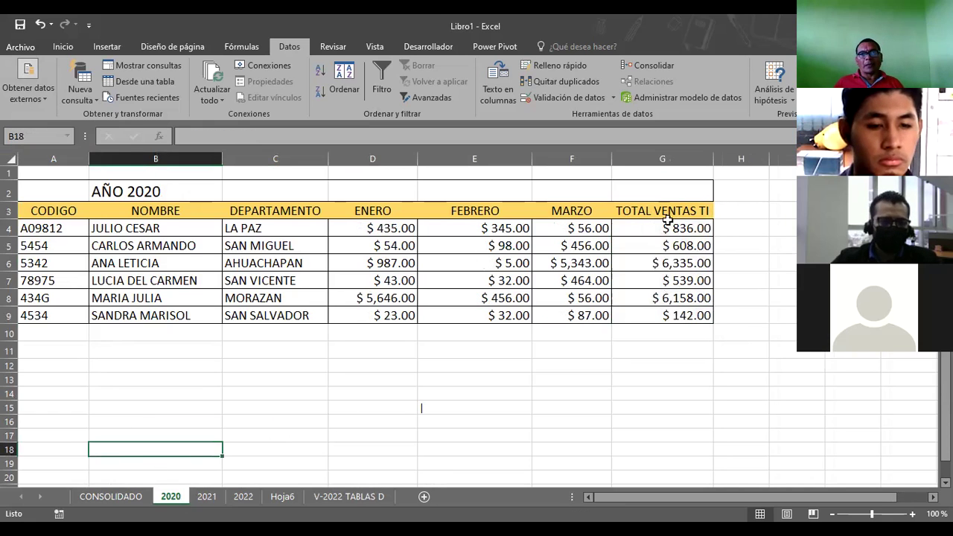
left_click_drag(668, 219, 644, 320)
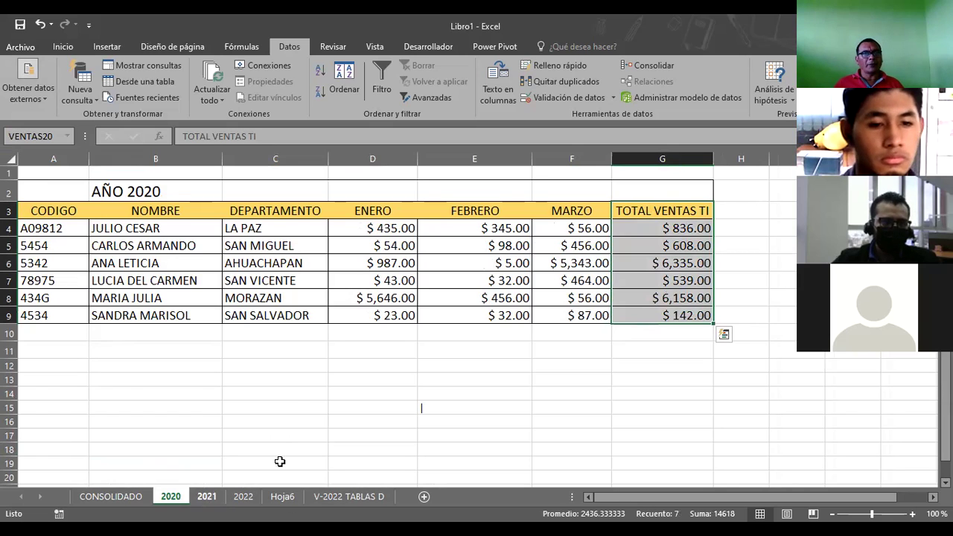
left_click(207, 496)
left_click_drag(670, 209, 673, 308)
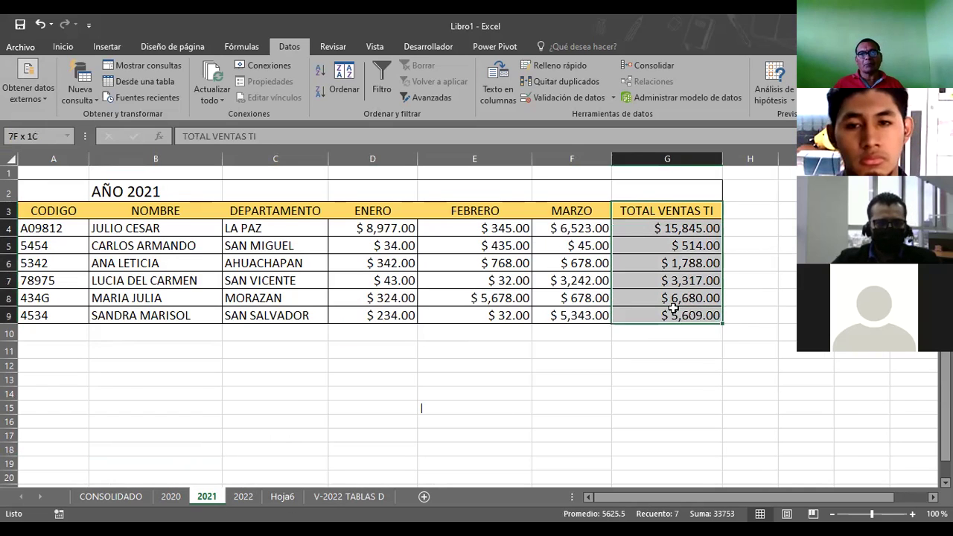
left_click(182, 422)
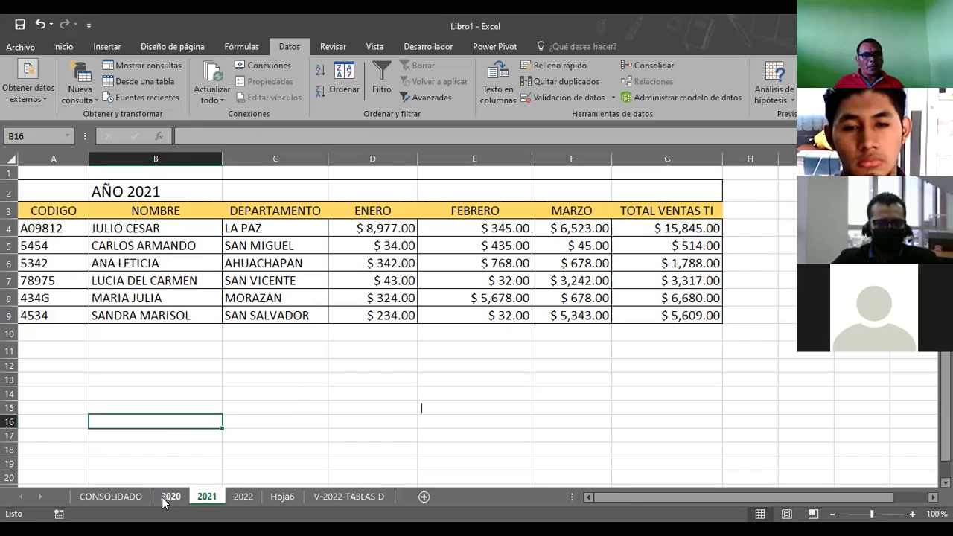
left_click(134, 497)
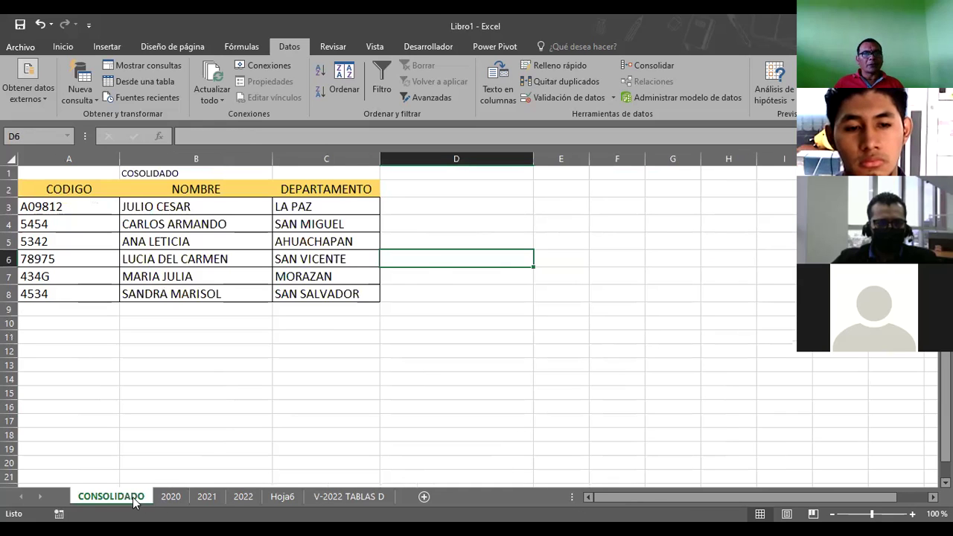
left_click(439, 186)
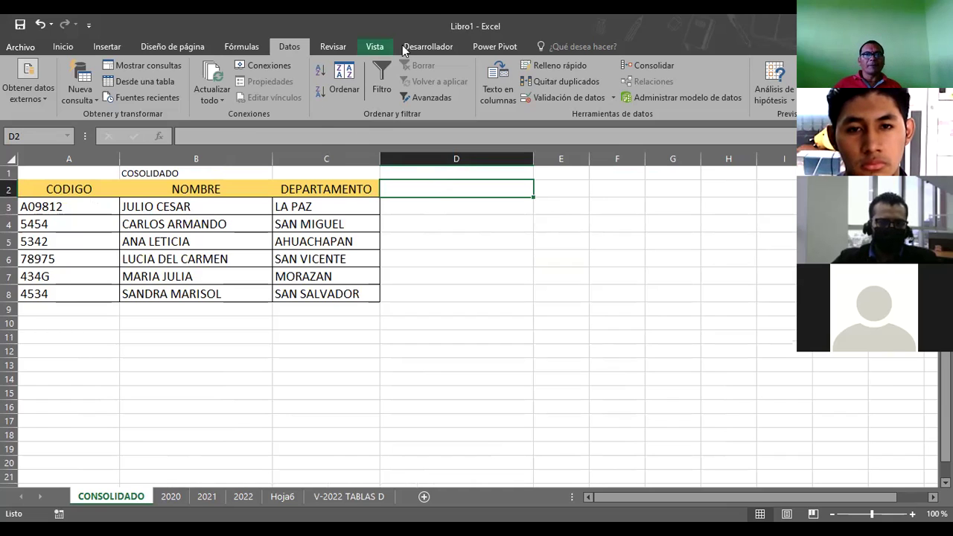
Step: Add the named range VENTAS20 as a Suma consolidation reference
left_click(671, 63)
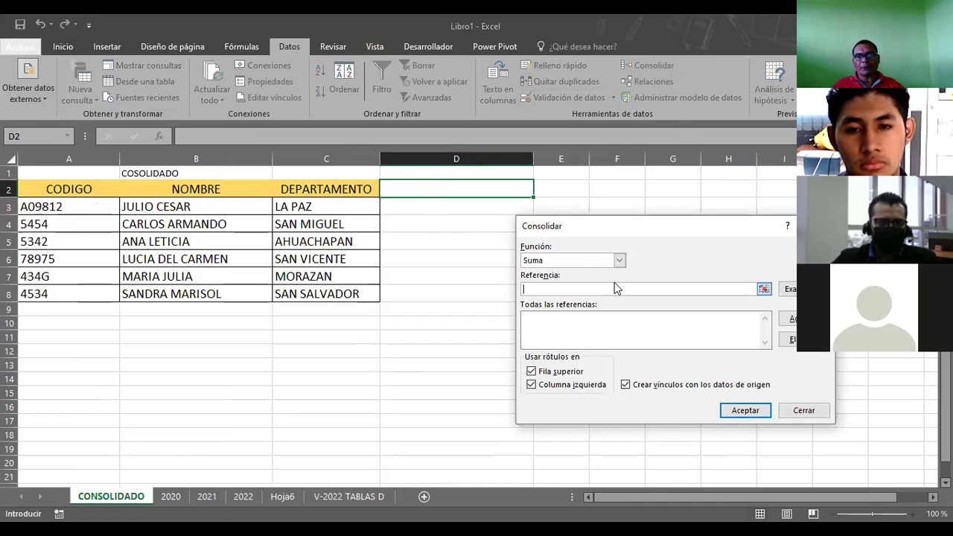
key("F3")
left_click(621, 302)
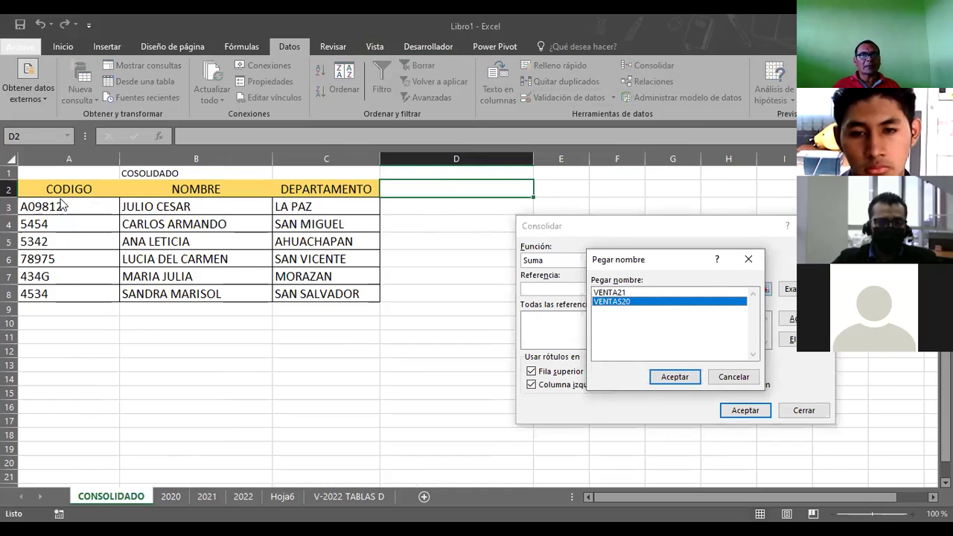
key("Escape")
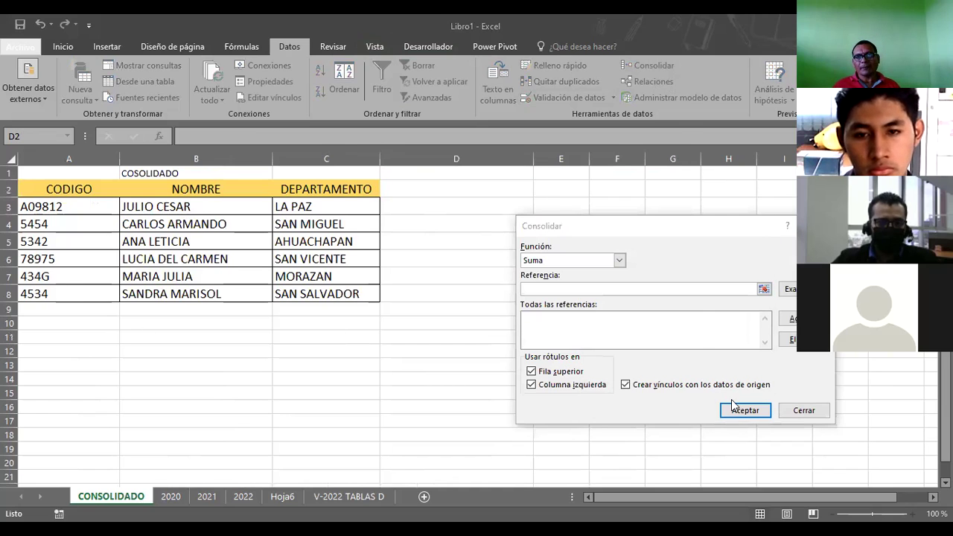
key("F3")
left_click(613, 302)
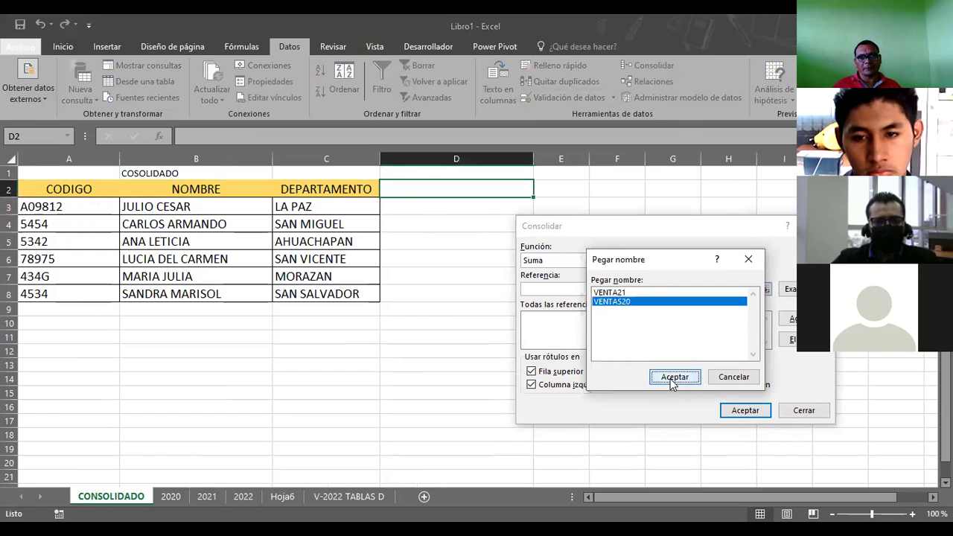
left_click(674, 377)
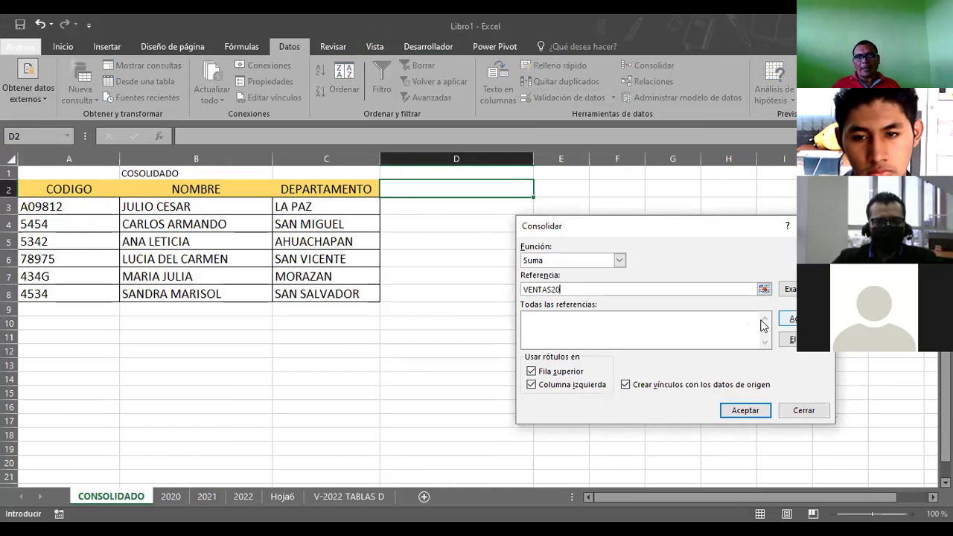
left_click(788, 319)
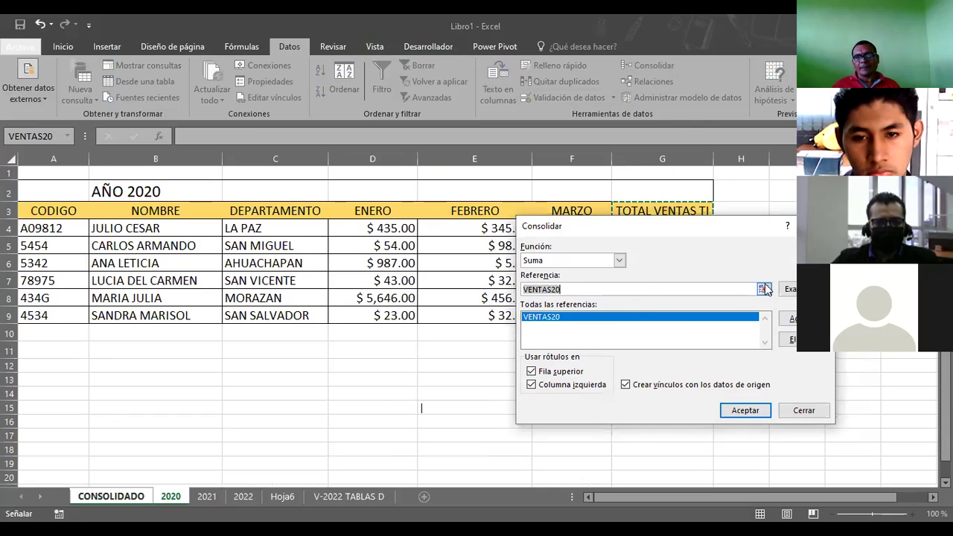
Step: Add the named range VENTA21 as the second consolidation reference
left_click(764, 289)
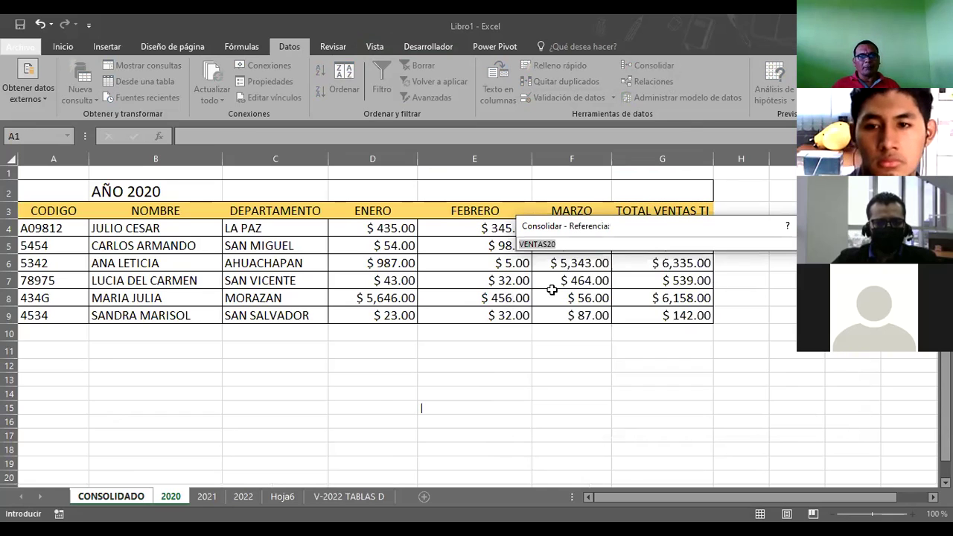
left_click(208, 497)
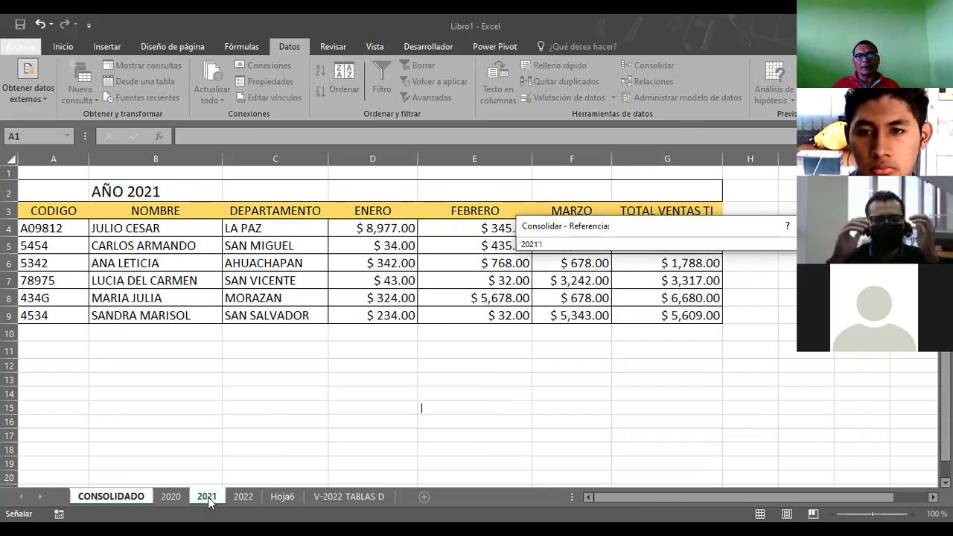
key("BackSpace")
key("BackSpace")
key("BackSpace")
key("BackSpace")
key("BackSpace")
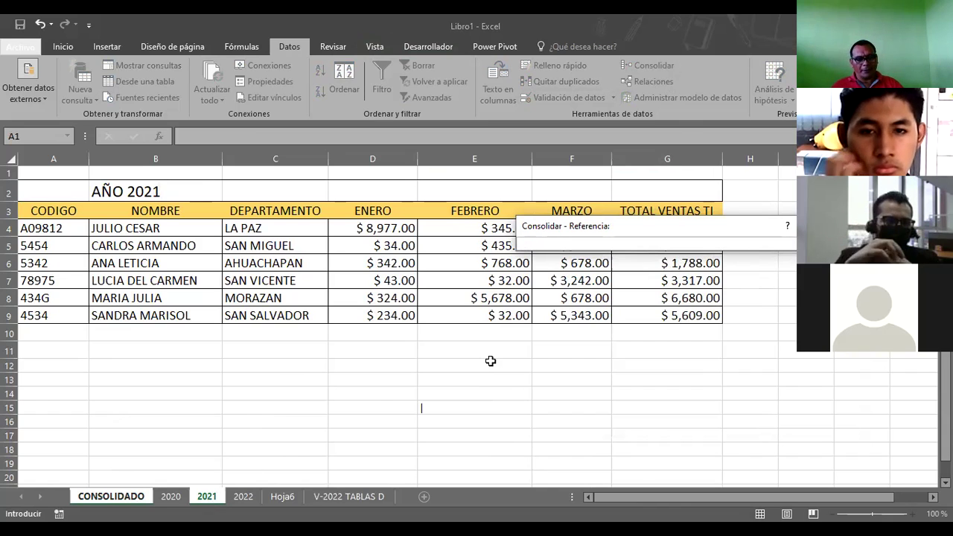
key("F3")
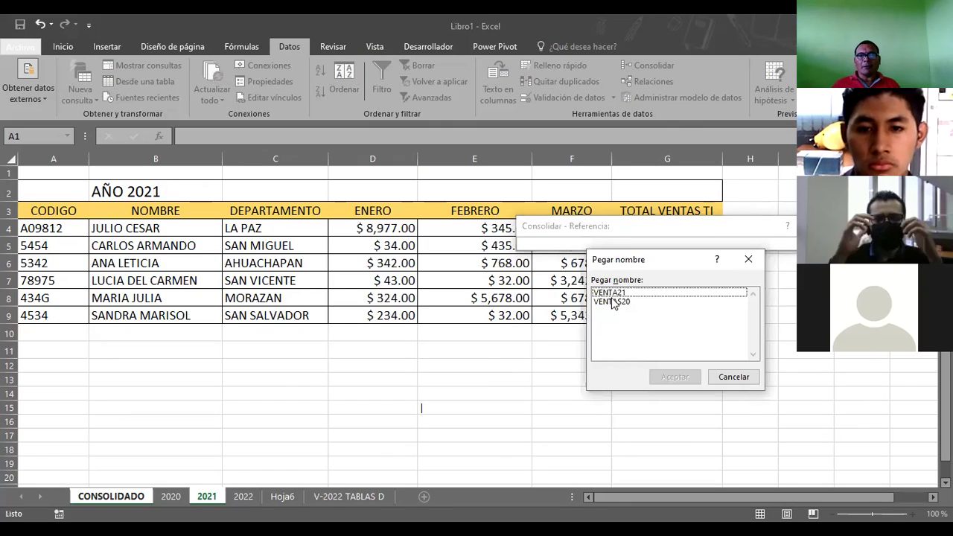
left_click(613, 293)
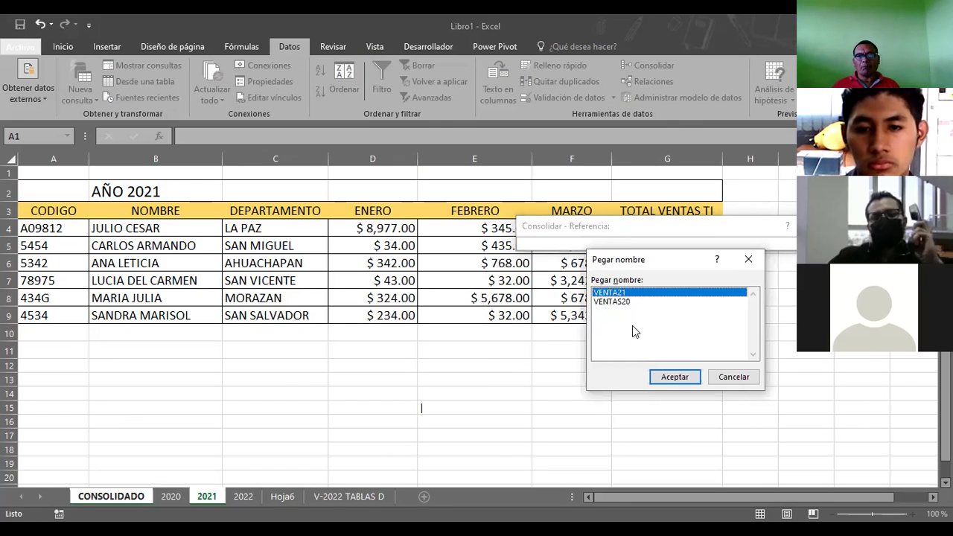
left_click(662, 379)
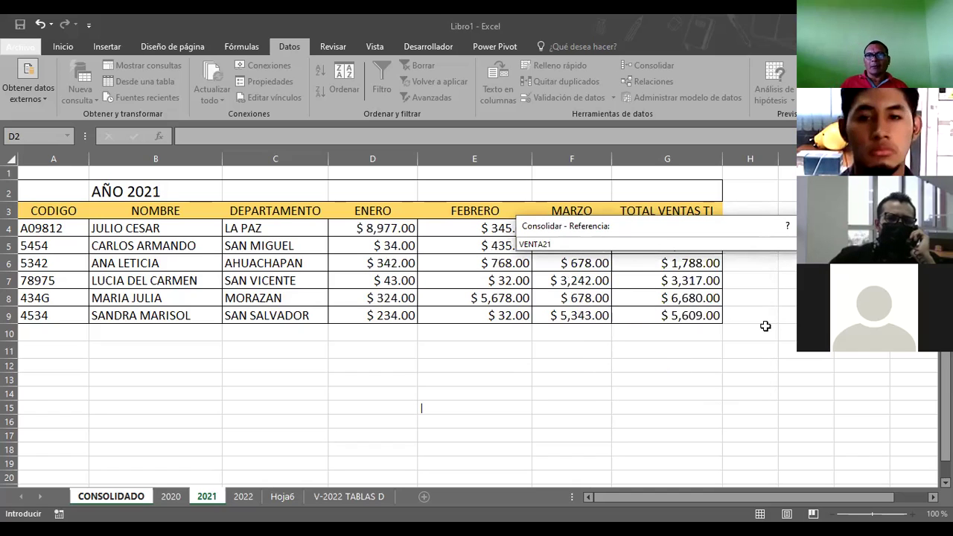
key("Return")
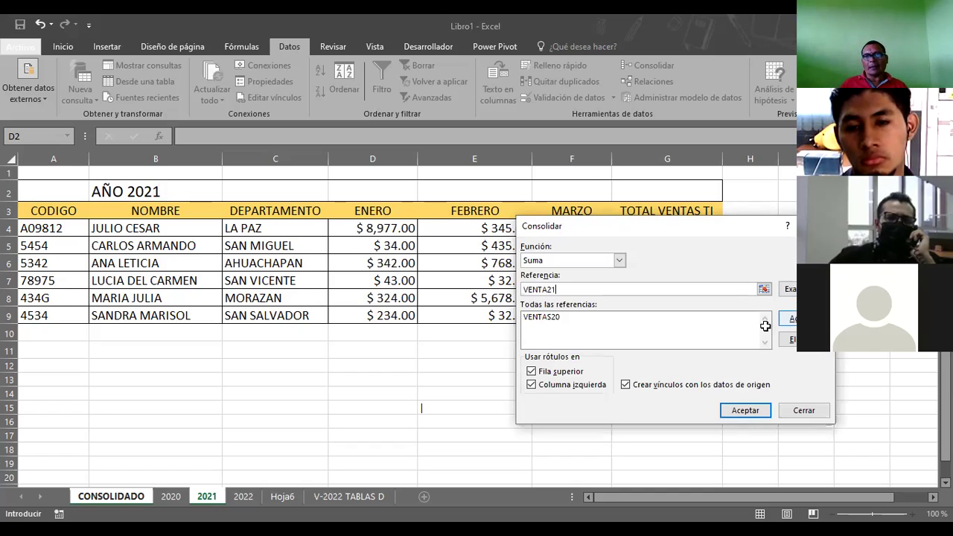
left_click(766, 326)
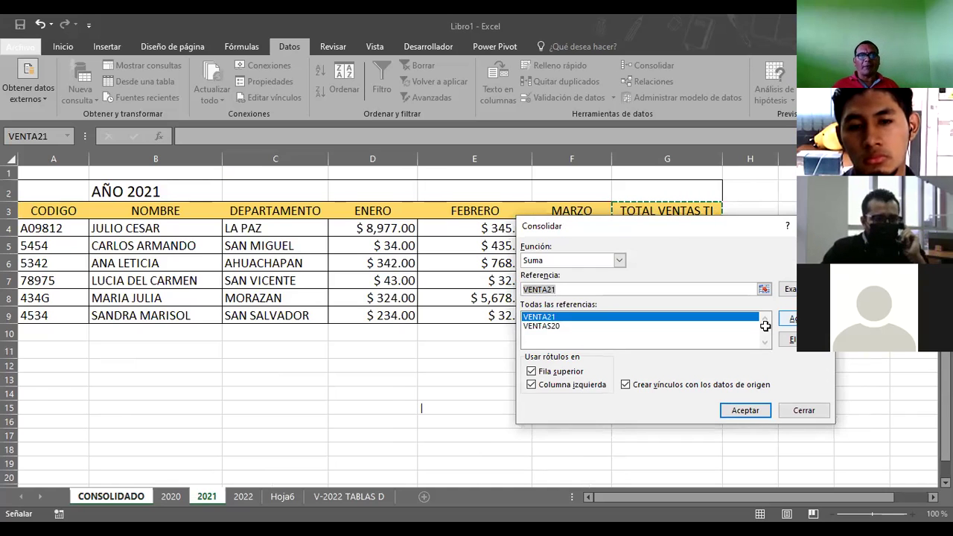
Step: Run the consolidation, dismiss the source-links error, and reselect D2
left_click(743, 411)
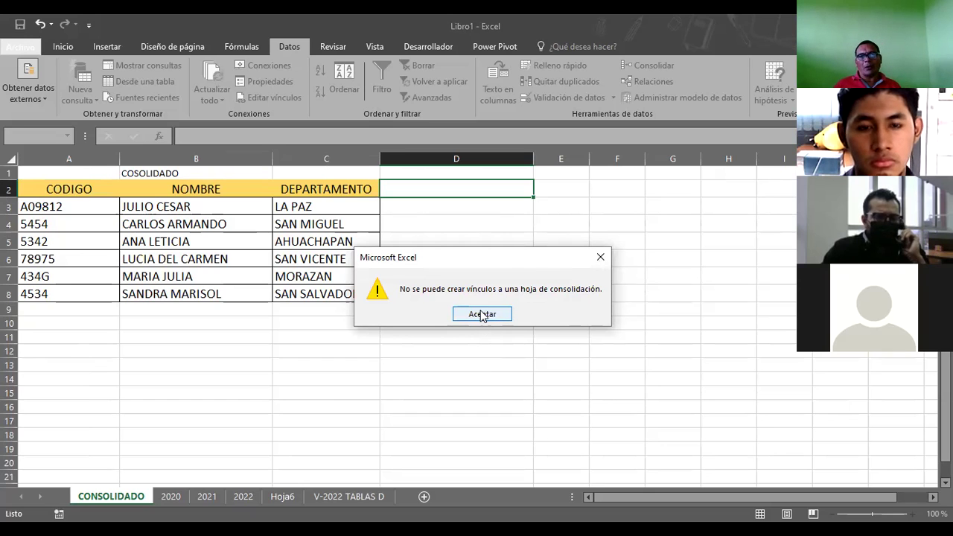
left_click(482, 314)
left_click(455, 242)
left_click(447, 189)
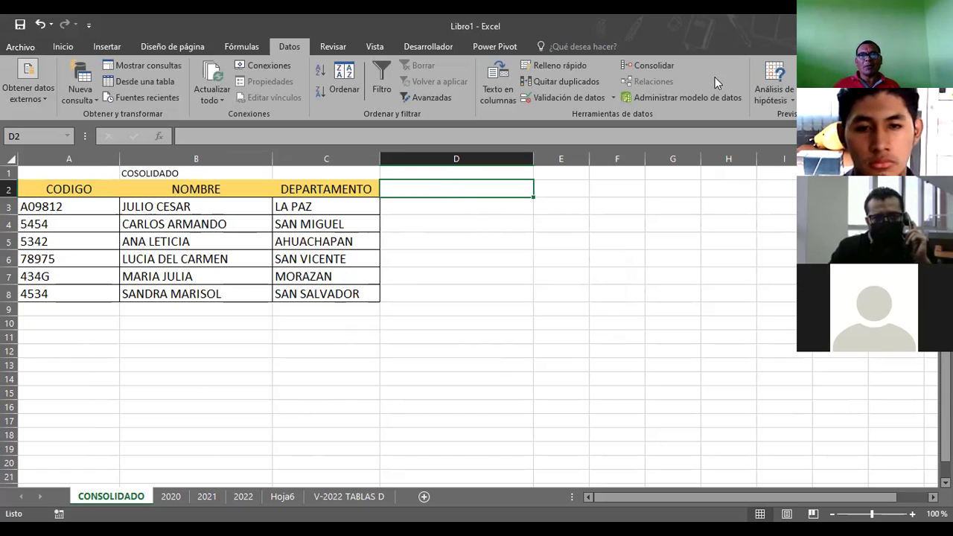
Step: Rerun the consolidation with source links off and dismiss 'No se consolidó ningún dato'
left_click(653, 66)
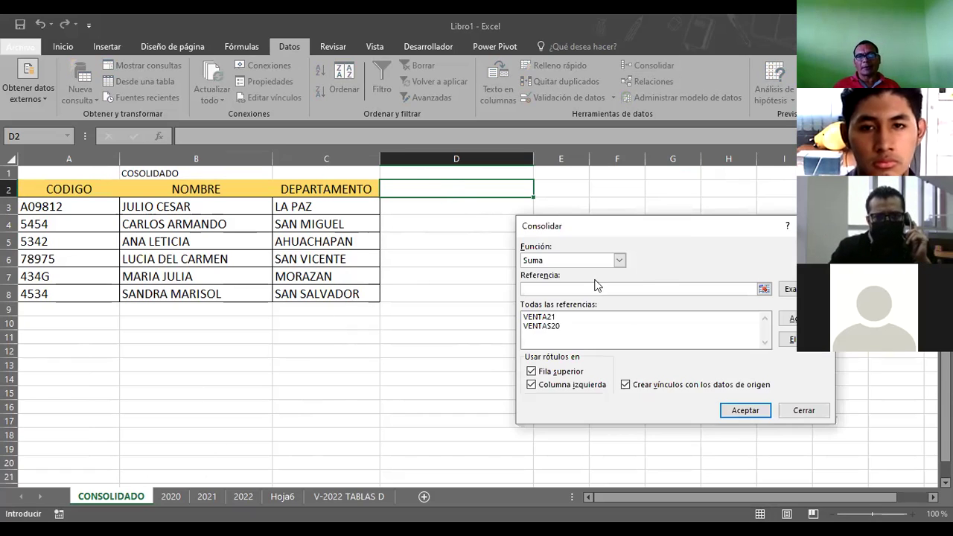
left_click(543, 318)
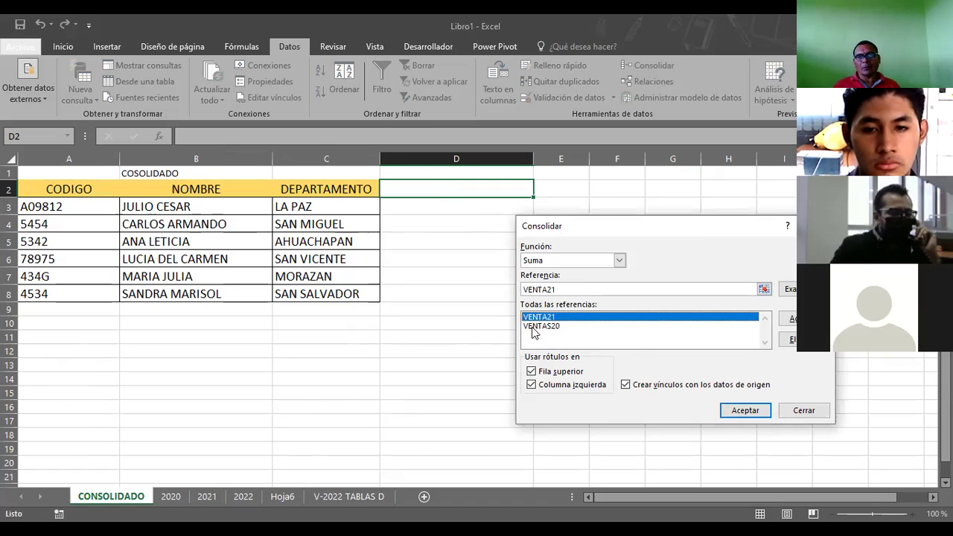
left_click(541, 327)
left_click(625, 385)
left_click(742, 411)
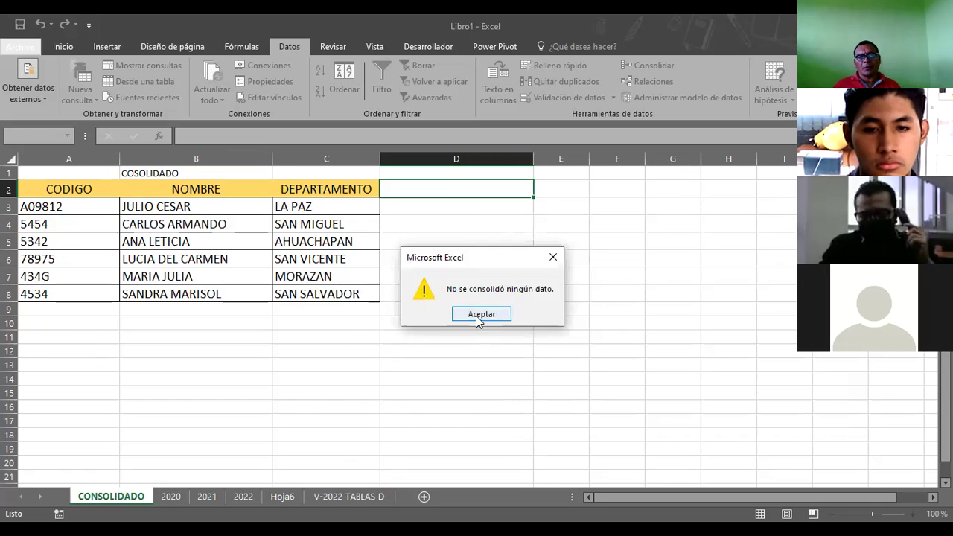
left_click(480, 314)
left_click(541, 241)
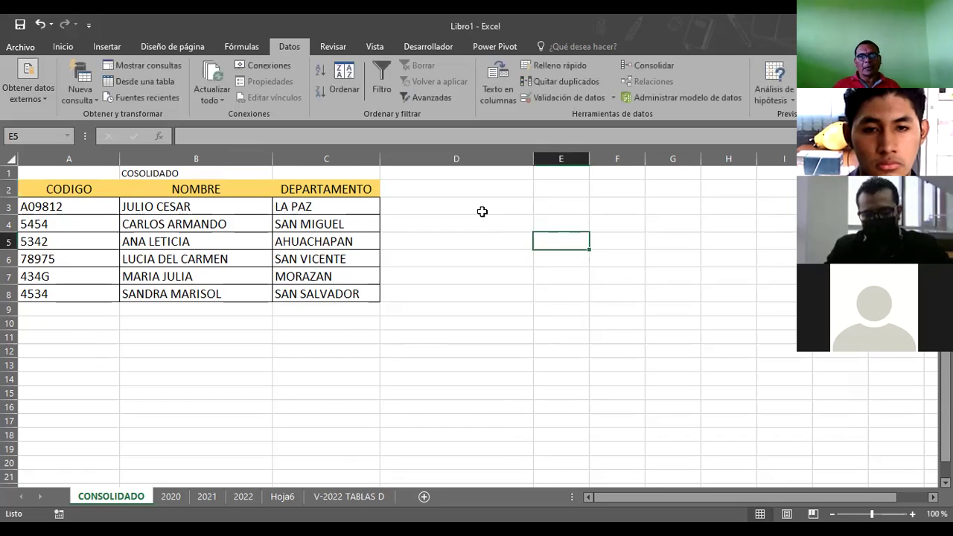
Step: Copy the TOTAL VENTAS TI header from the 2020 sheet into D2 on CONSOLIDADO
left_click(430, 184)
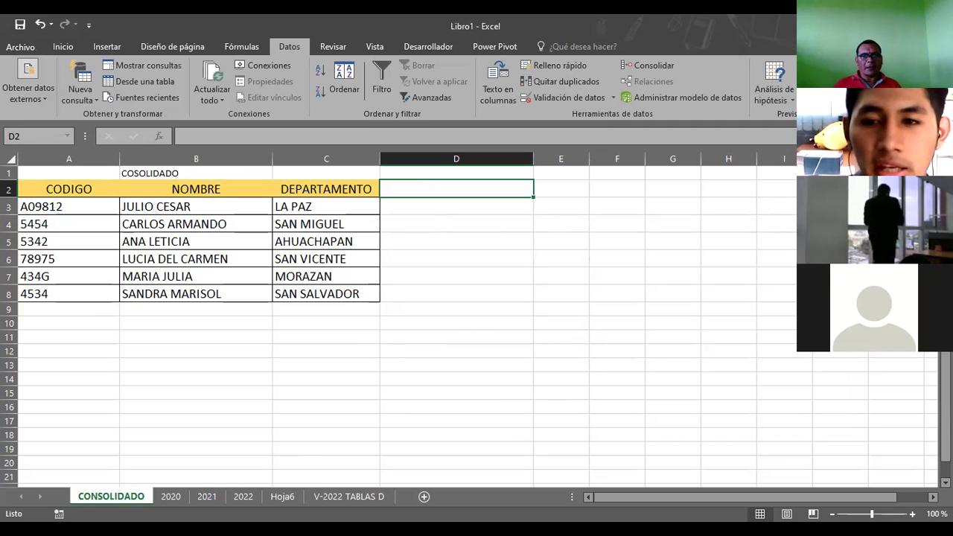
left_click(168, 499)
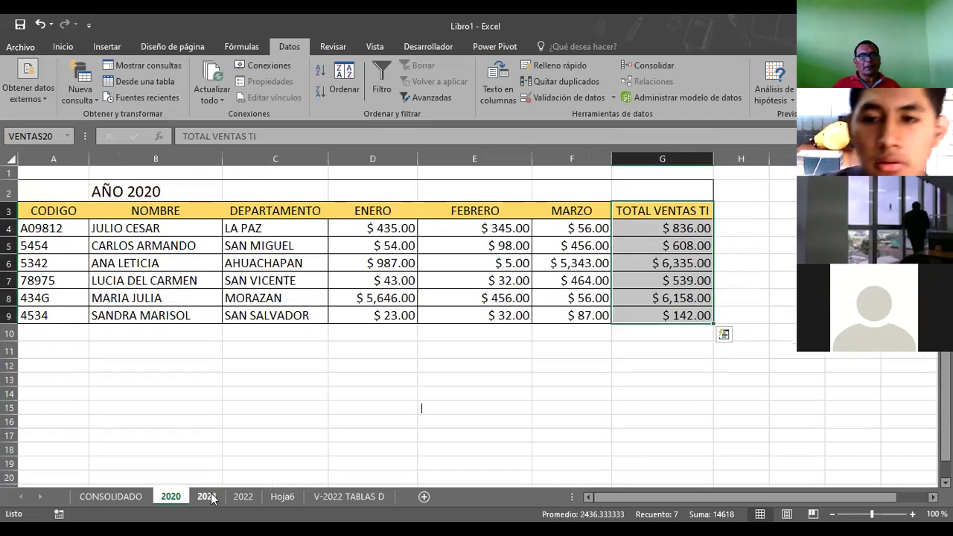
left_click(589, 394)
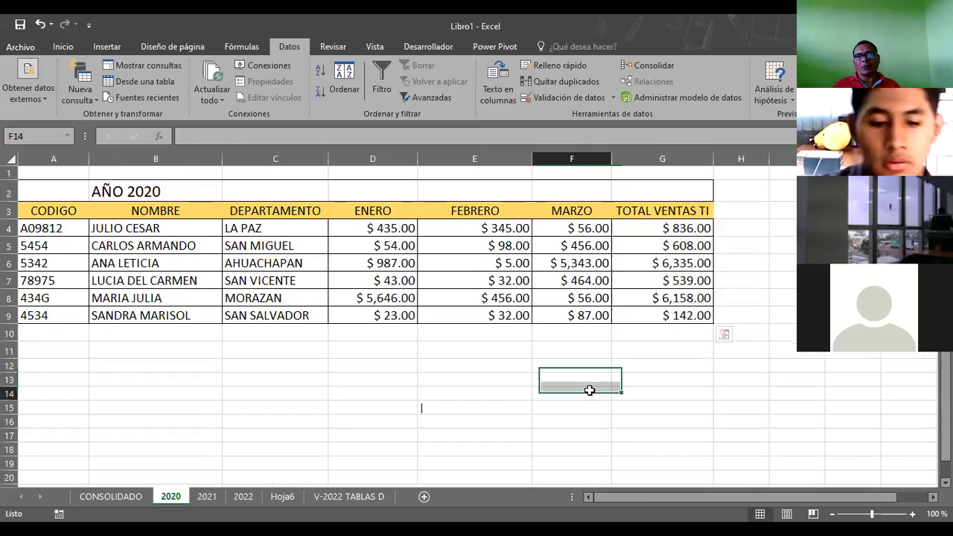
left_click(651, 212)
key("ctrl+c")
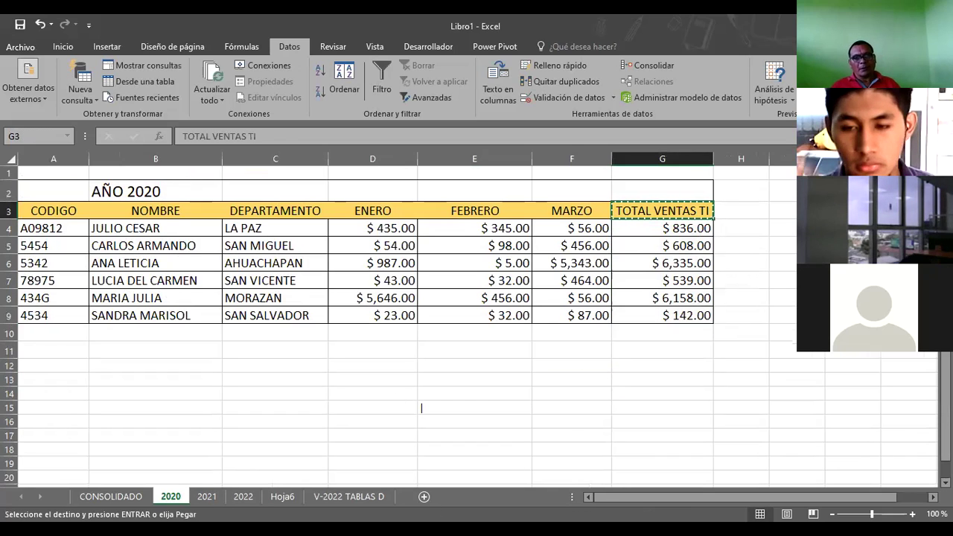
left_click(207, 497)
left_click(119, 497)
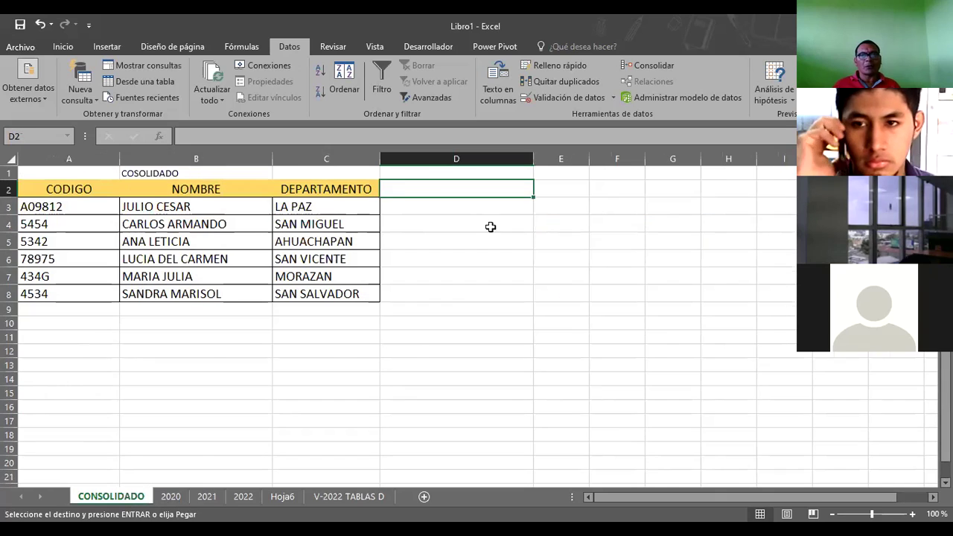
key("ctrl+v")
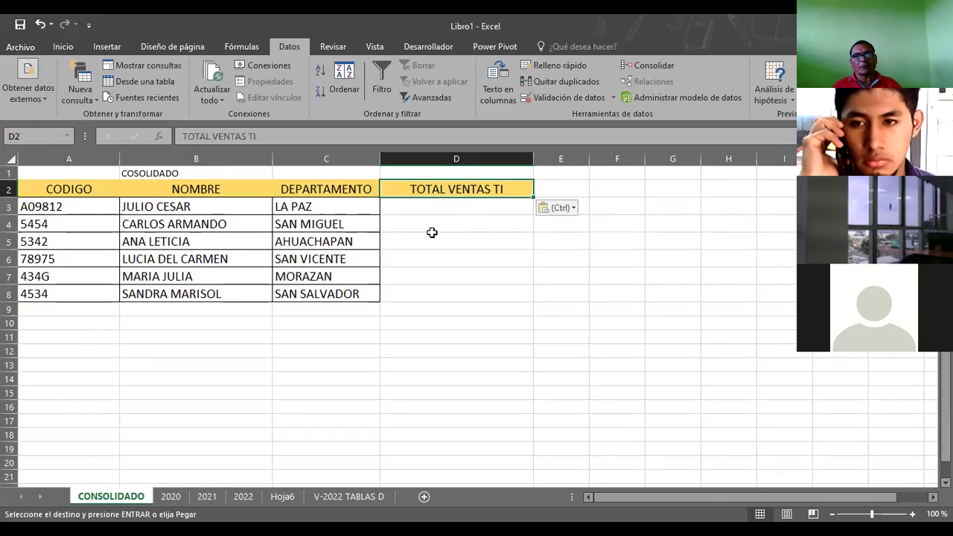
Step: Select D3 and reopen the consolidation settings
left_click(449, 273)
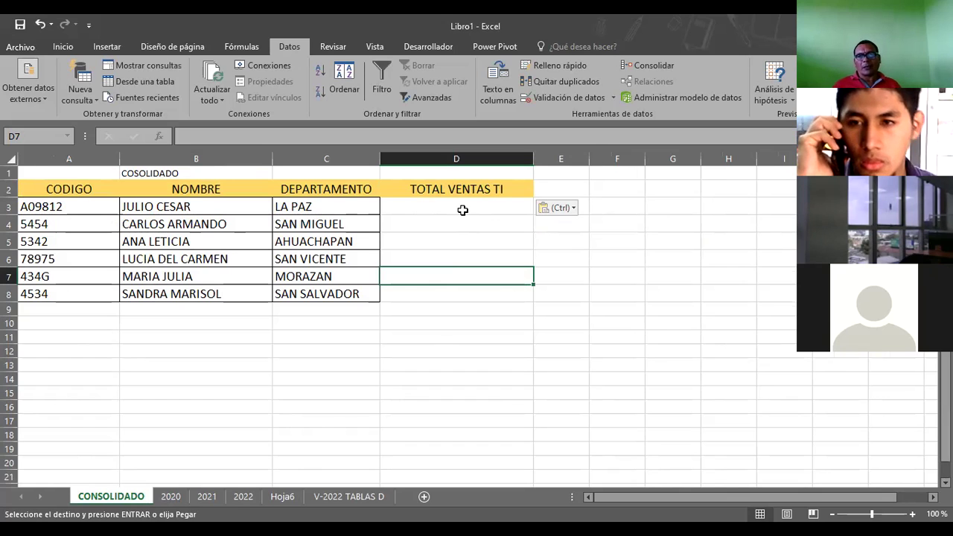
left_click(463, 210)
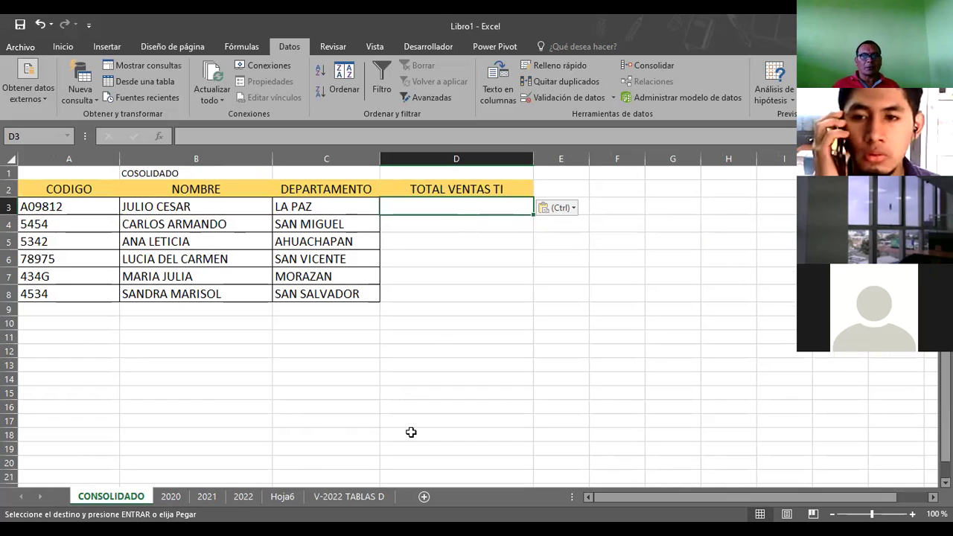
left_click(659, 59)
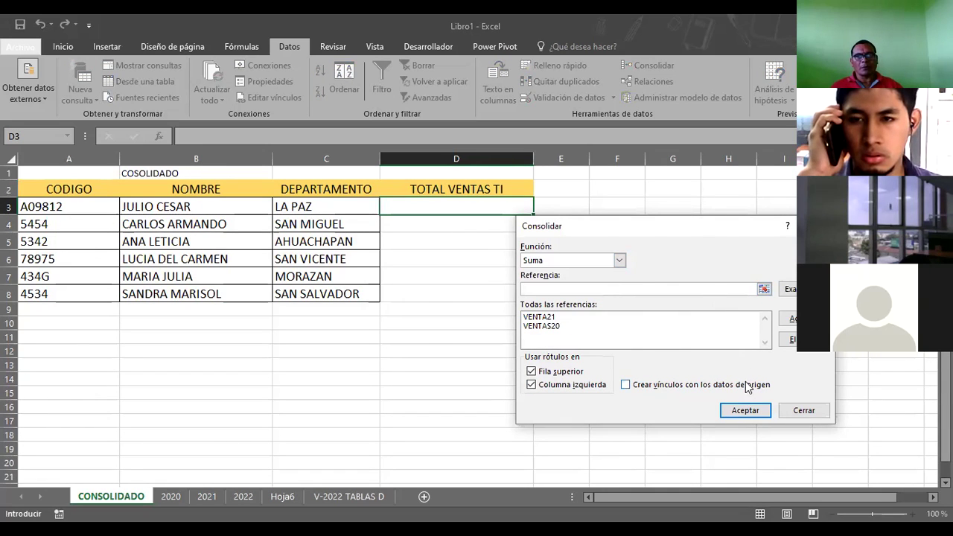
Step: Rerun the VENTA21 and VENTAS20 consolidation from D2; it returns no data
key("Escape")
left_click(438, 186)
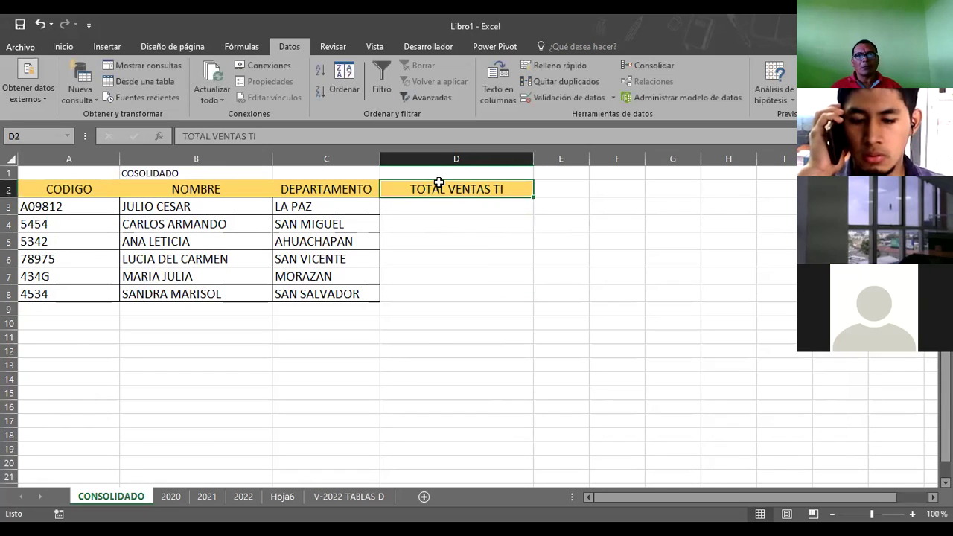
left_click(643, 66)
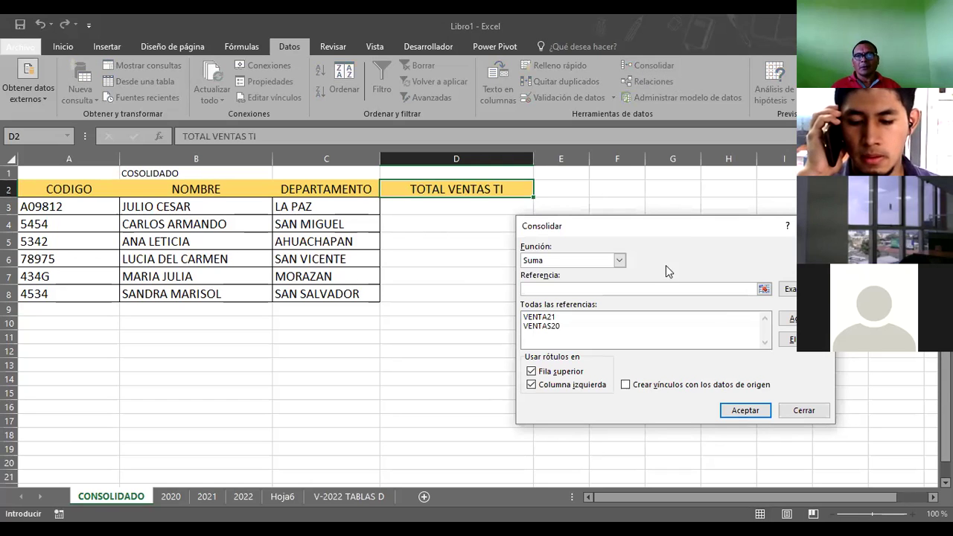
left_click(539, 317)
left_click(554, 327)
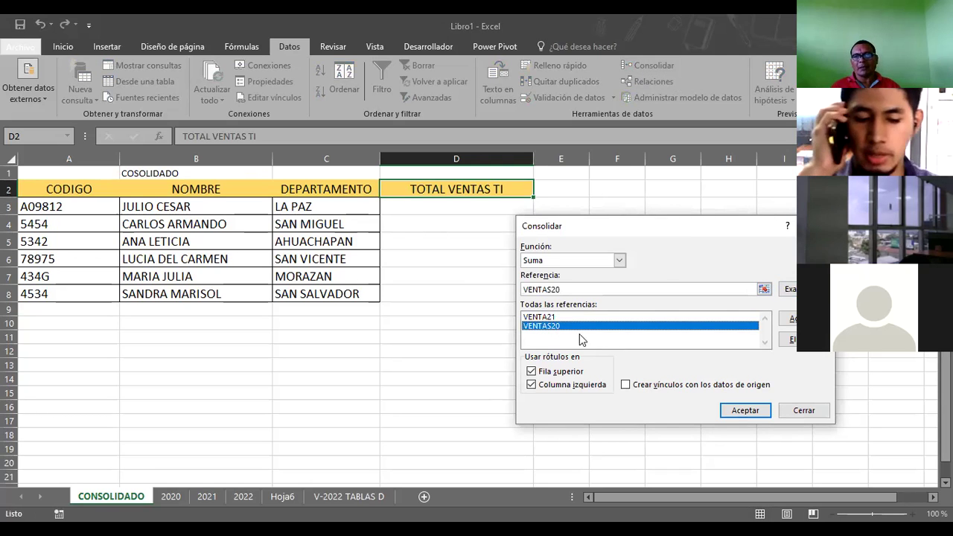
left_click(747, 414)
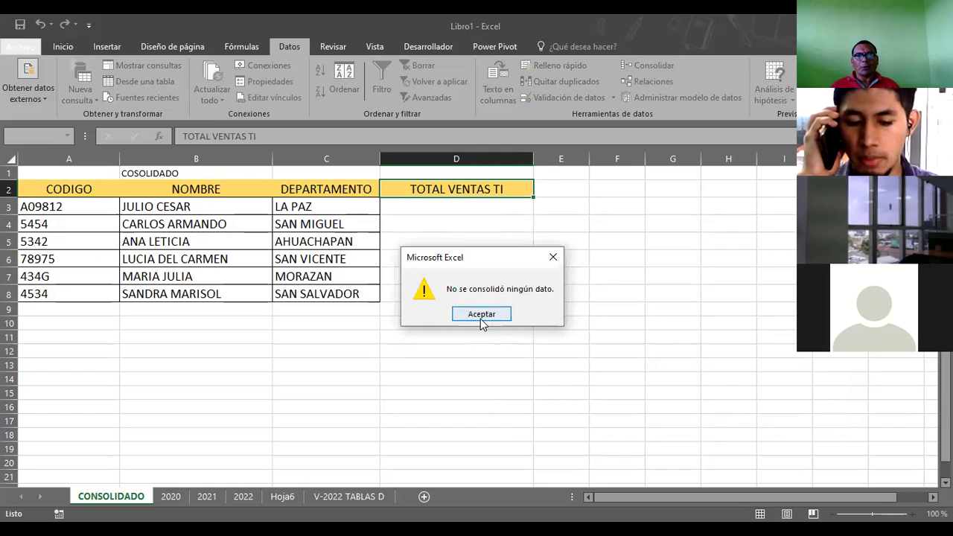
left_click(480, 318)
Step: Retry the consolidation over D2:D8, which again consolidates no data
left_click_drag(469, 190, 474, 296)
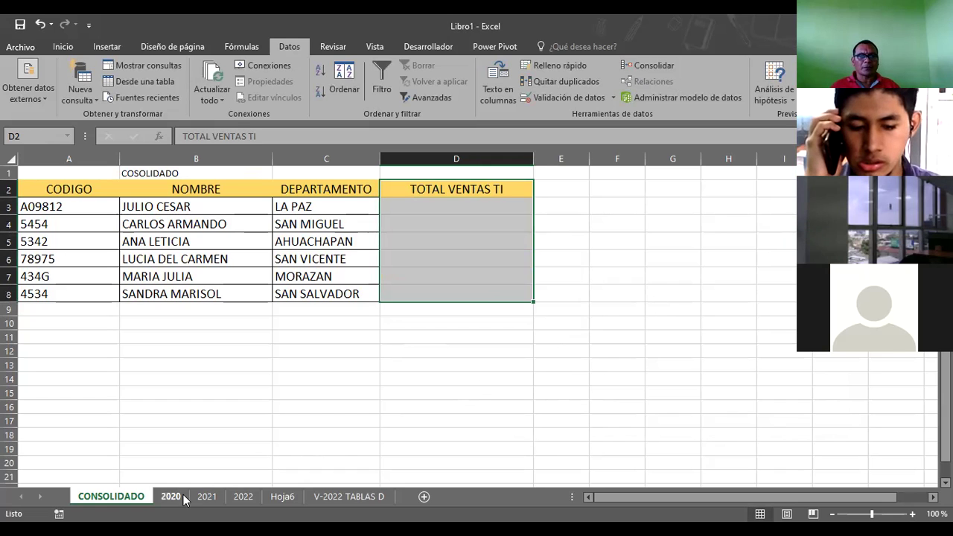
left_click(652, 67)
left_click(630, 317)
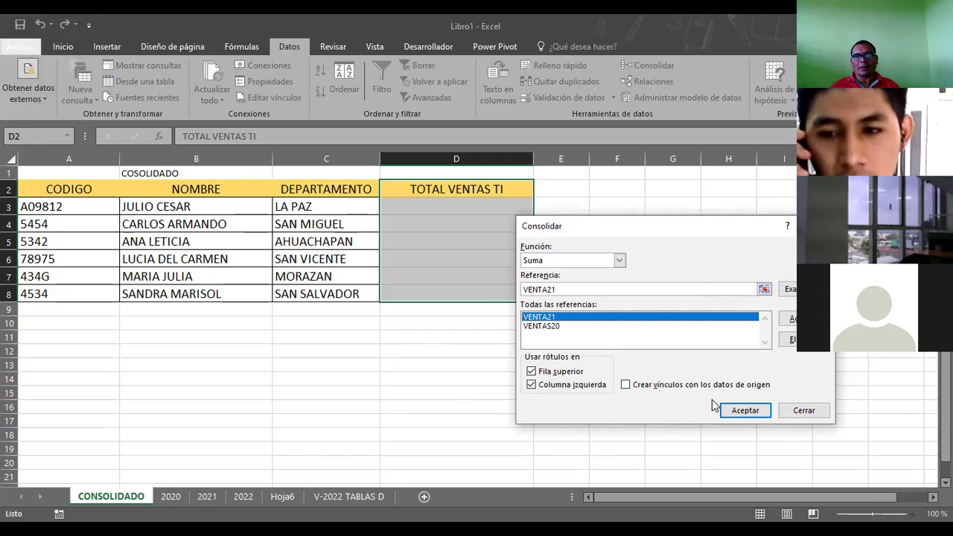
left_click(738, 420)
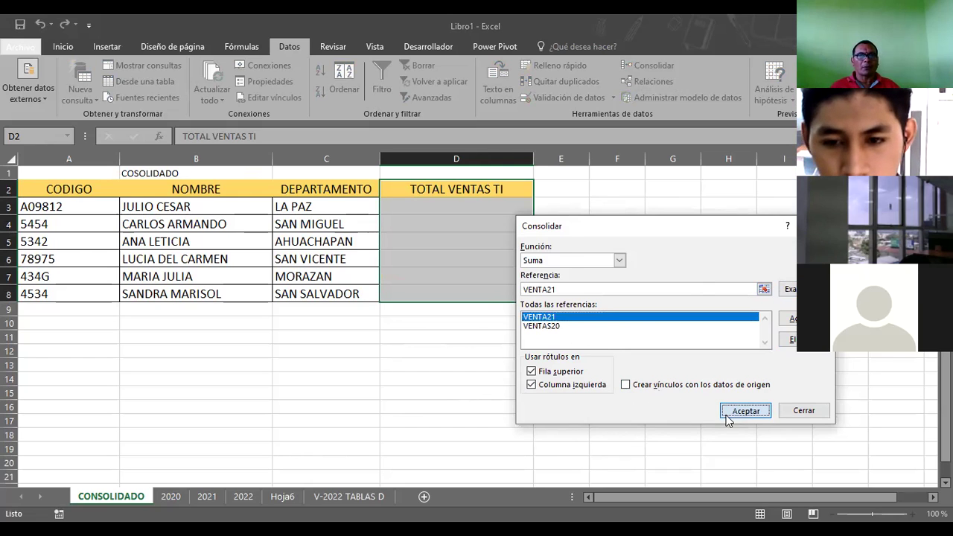
left_click(484, 320)
left_click(419, 368)
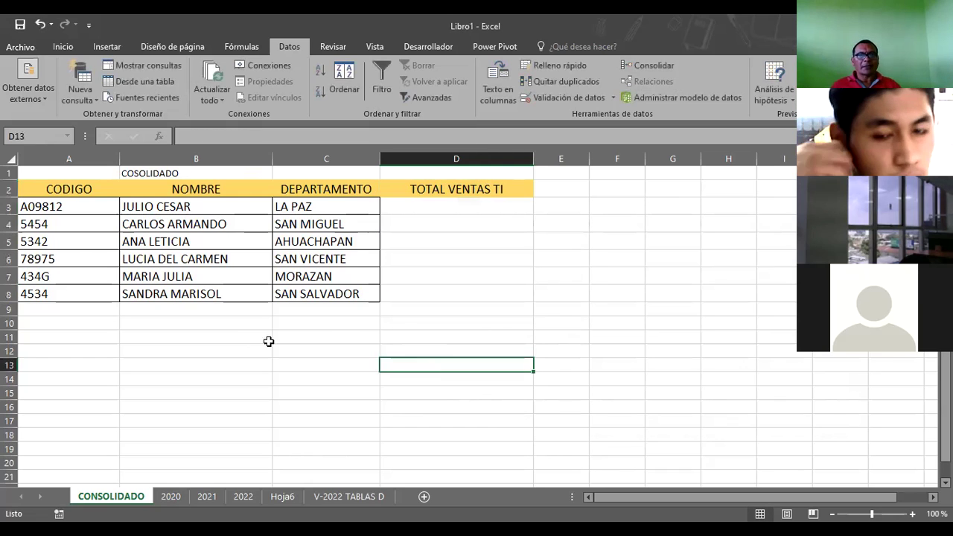
left_click(498, 211)
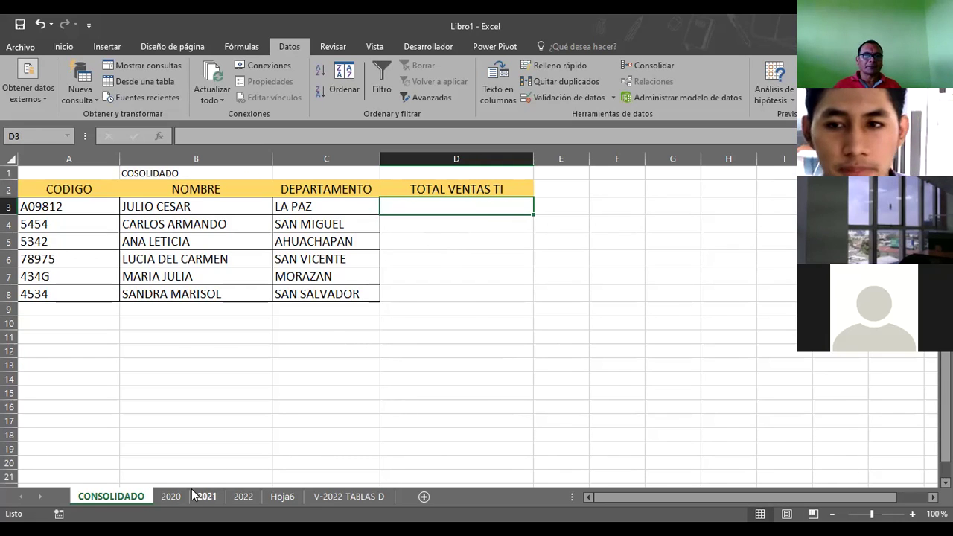
Step: Check the VENTA21 and VENTAS20 ranges on the 2021 and 2020 sheets, returning to CONSOLIDADO
left_click(481, 297)
left_click(443, 189)
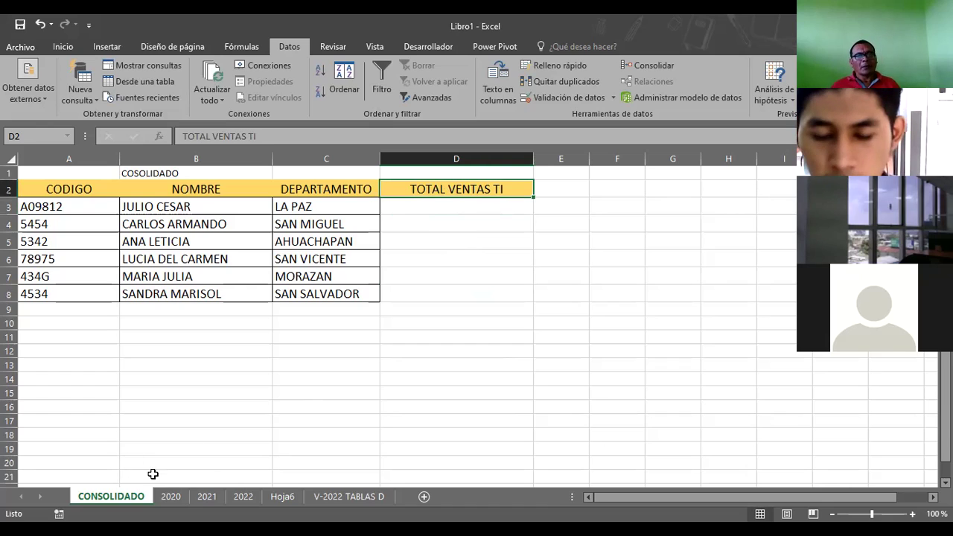
left_click(171, 496)
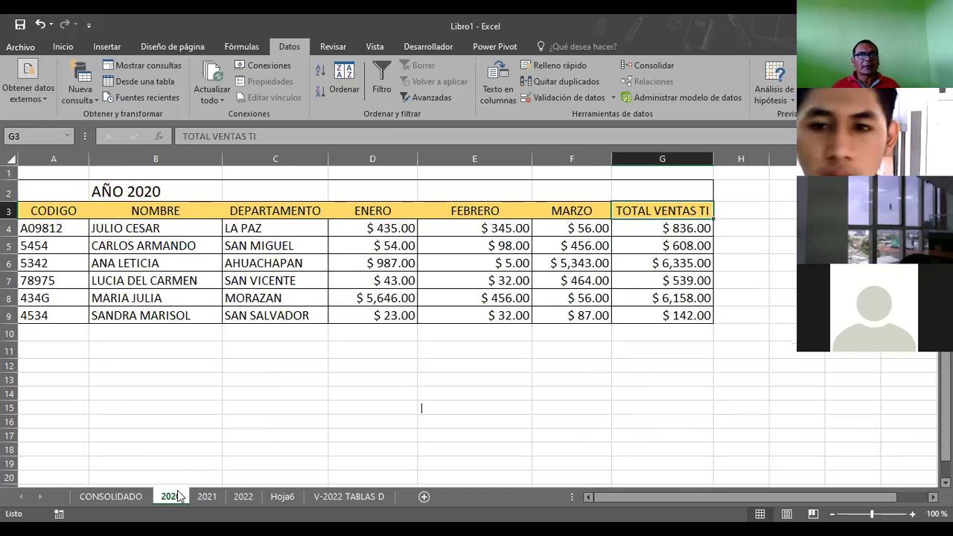
left_click(208, 498)
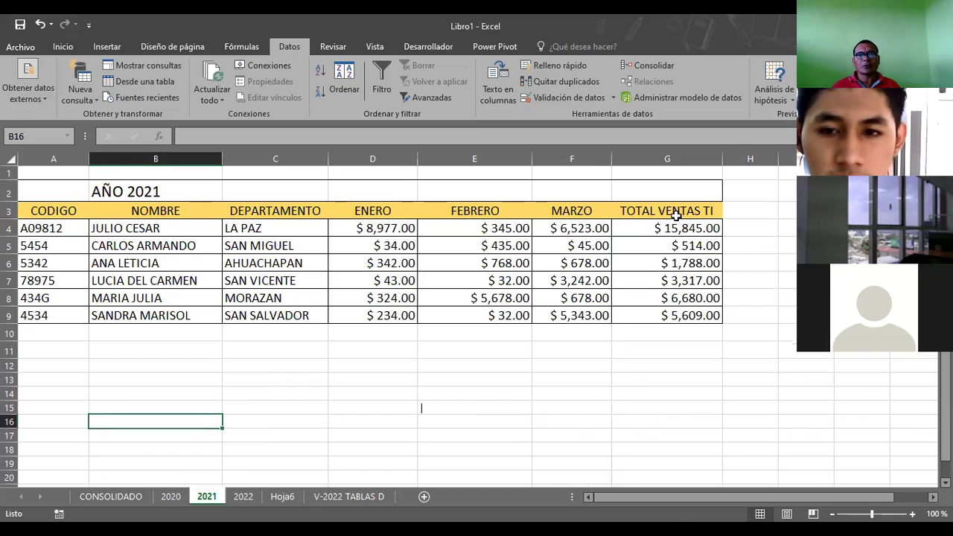
left_click_drag(675, 215, 668, 310)
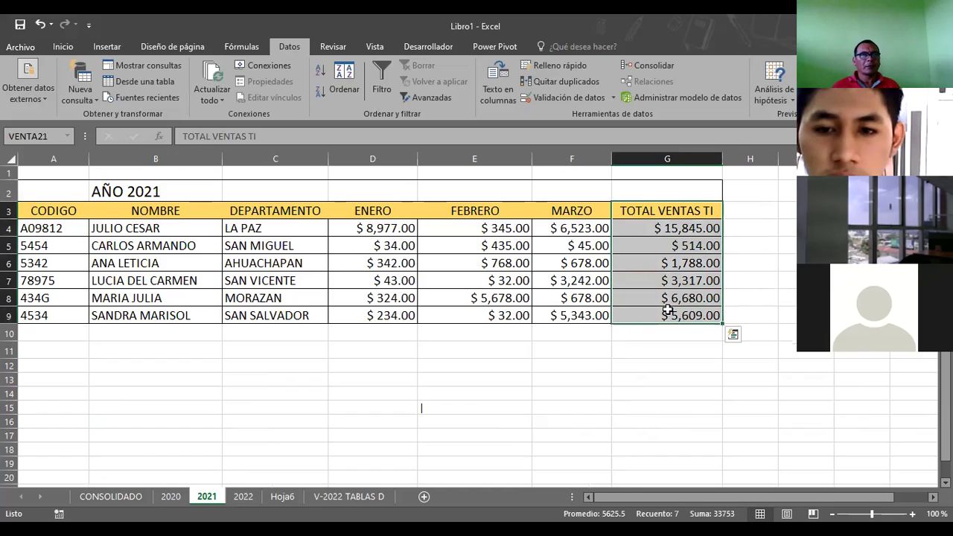
left_click(171, 496)
left_click_drag(659, 211, 644, 313)
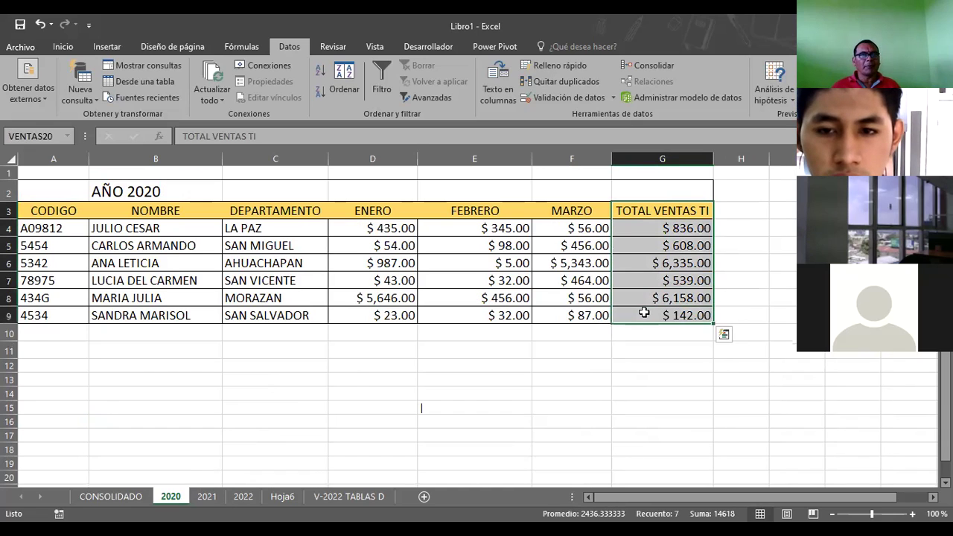
left_click(355, 377)
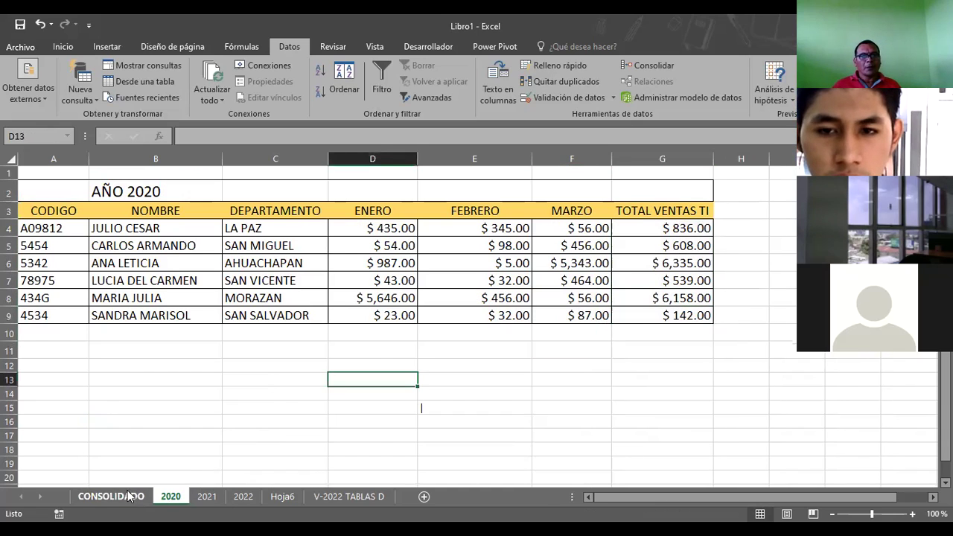
left_click(129, 497)
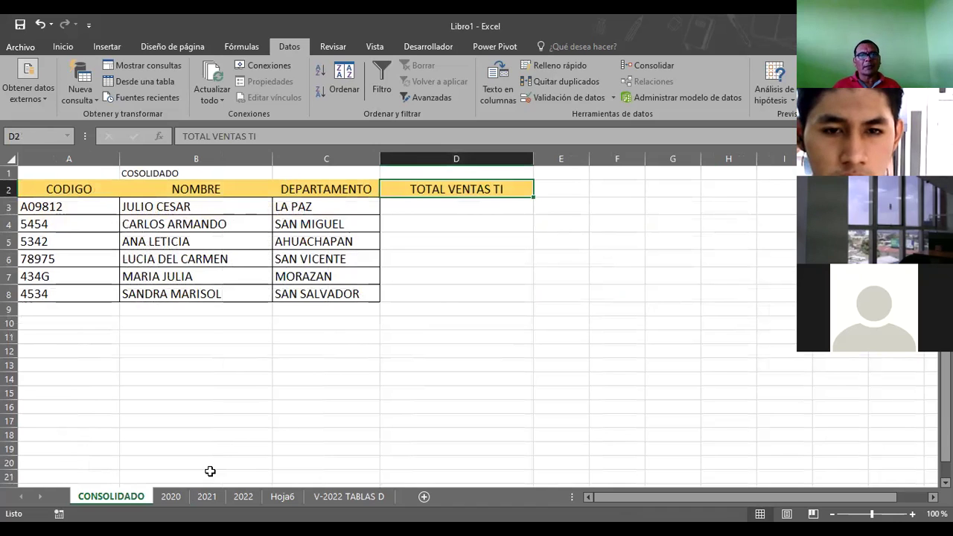
Step: Flip through the yearly sheets, then insert a new blank sheet Hoja10 after CONSOLIDADO
left_click(175, 497)
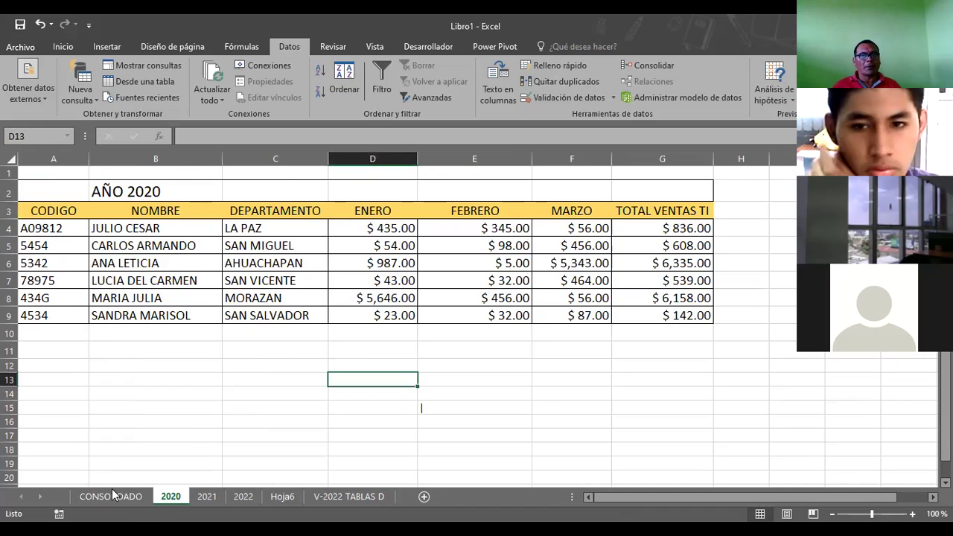
left_click(208, 498)
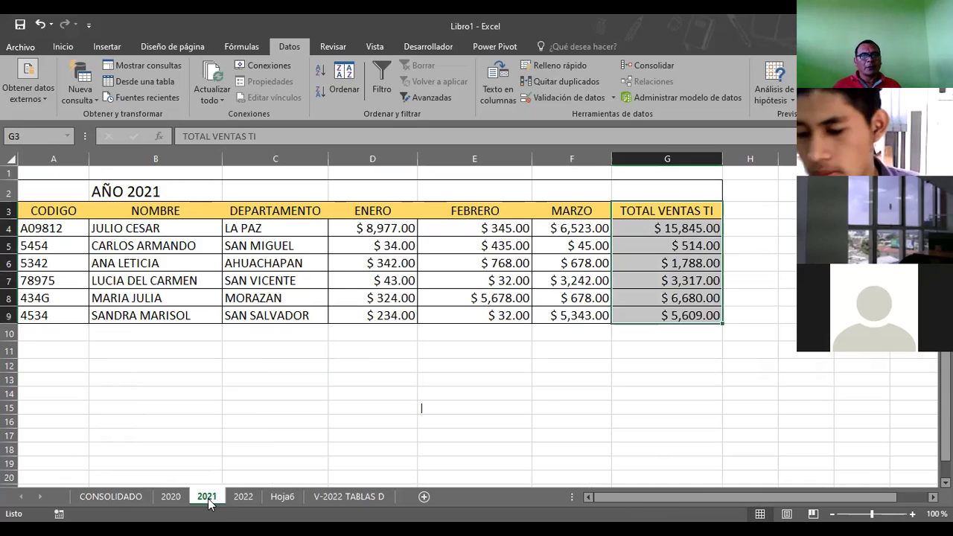
left_click(241, 497)
left_click(208, 497)
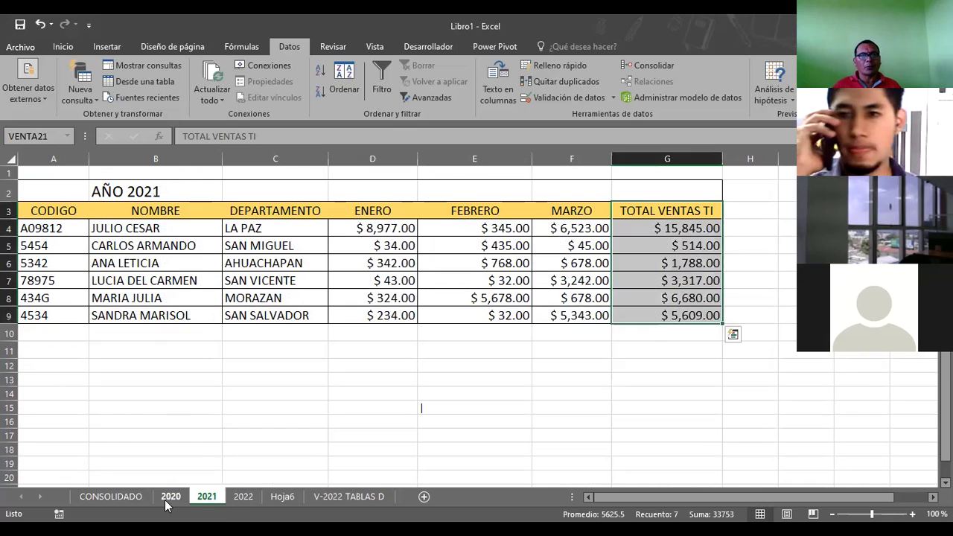
left_click(170, 497)
left_click(112, 497)
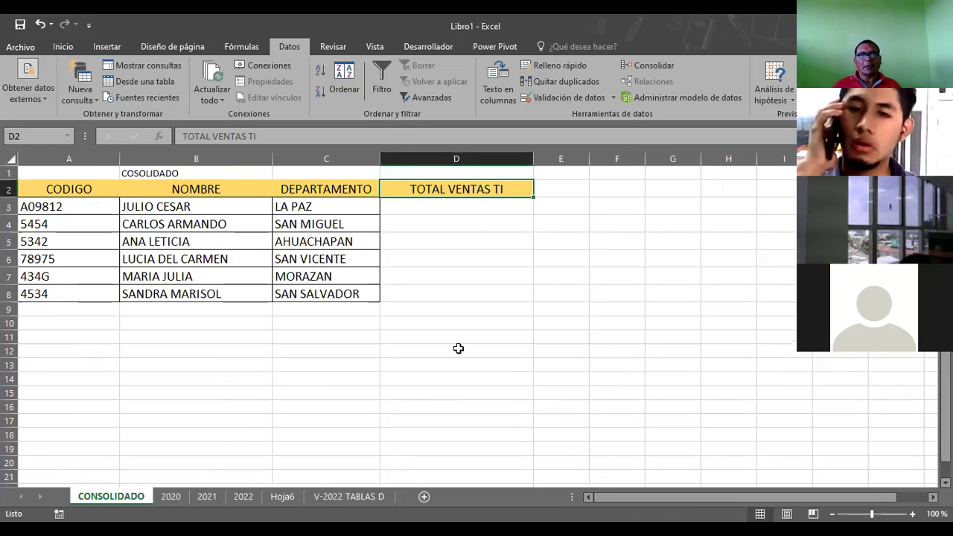
left_click(462, 190)
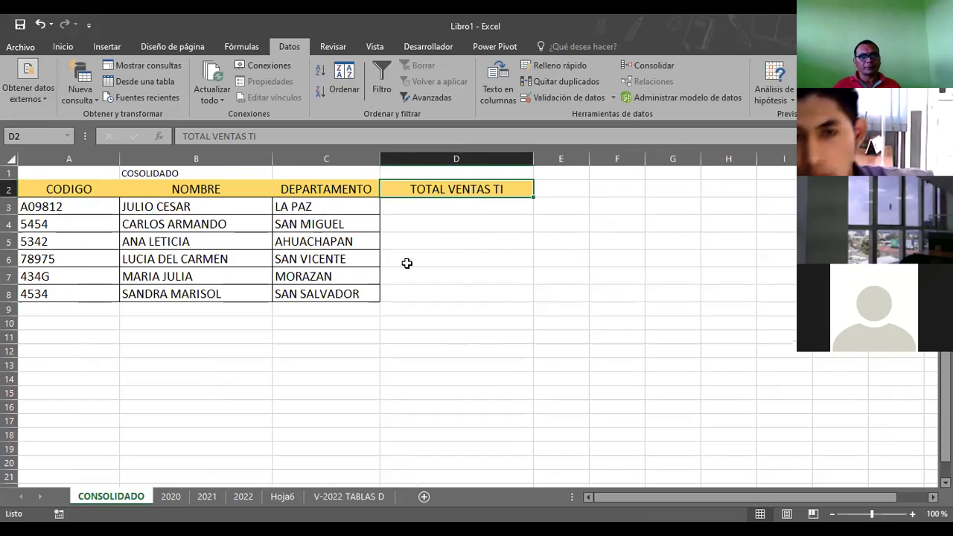
left_click(424, 496)
Step: From cell A2, start a Suma consolidation with top-row and left-column labels and VENTAS20 as first source
left_click(55, 191)
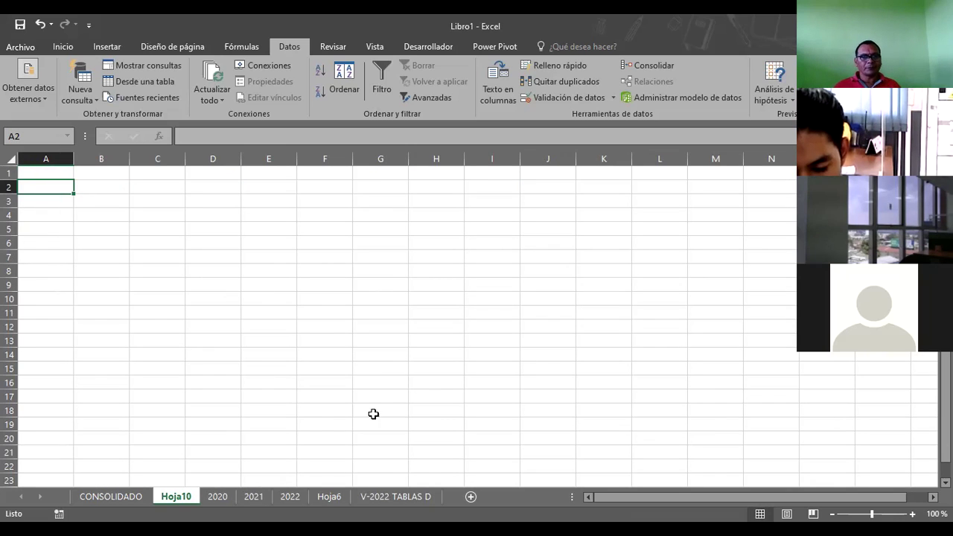
left_click(648, 67)
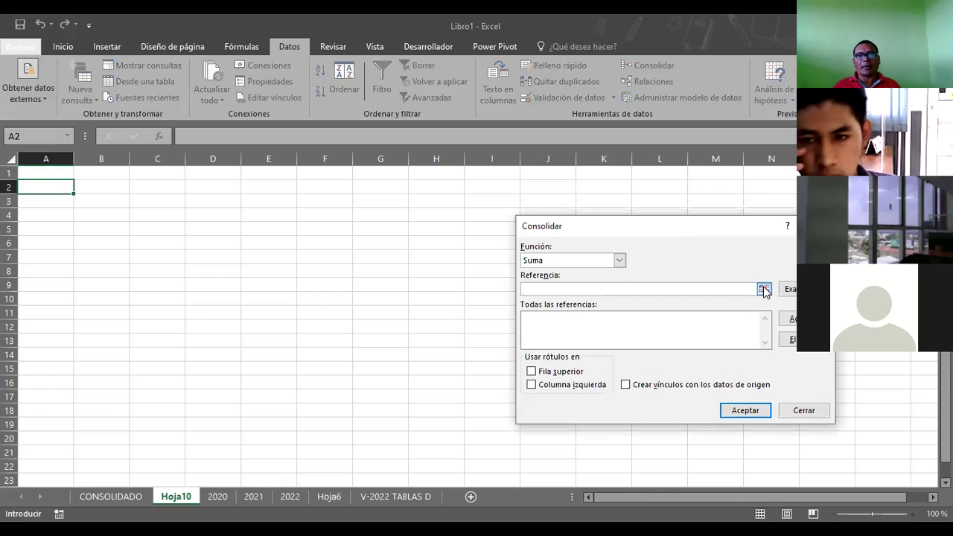
left_click(531, 371)
left_click(531, 385)
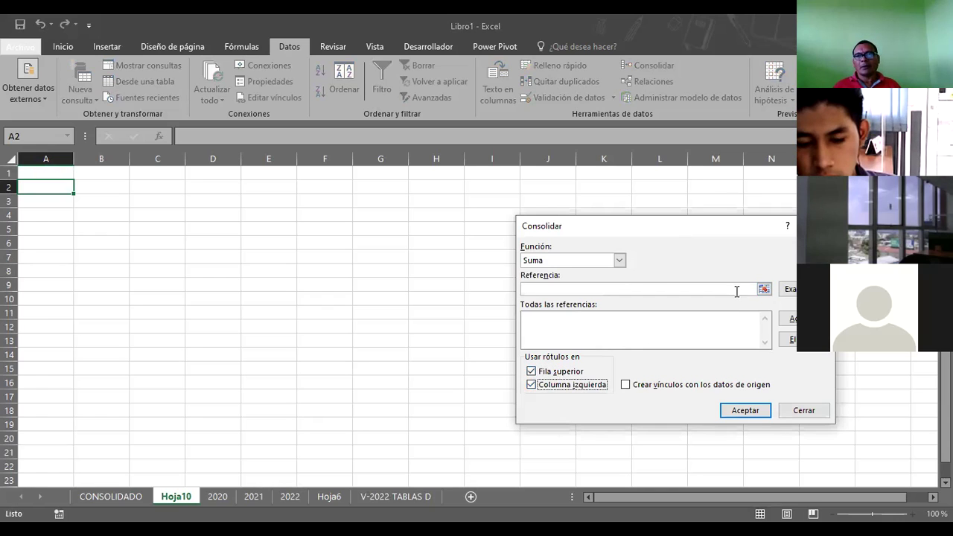
left_click(764, 290)
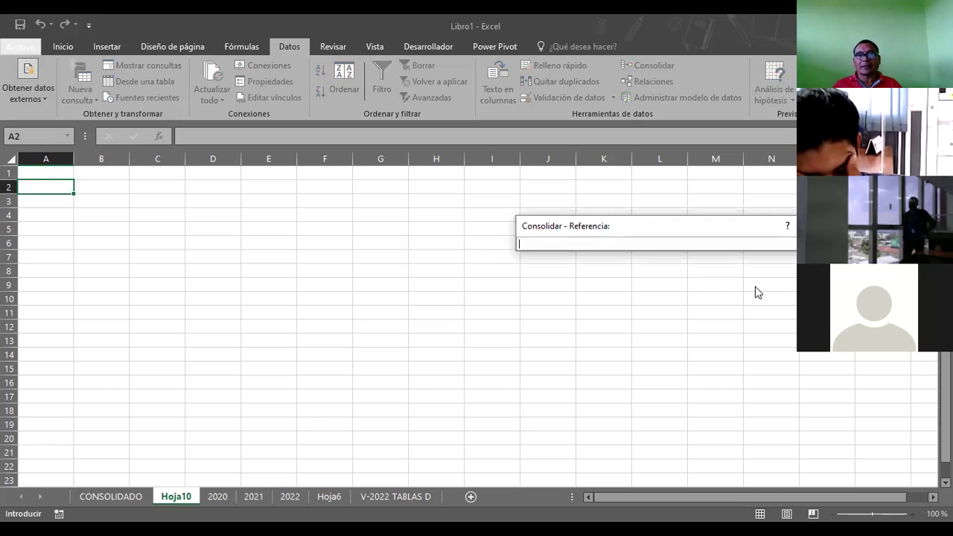
key("F3")
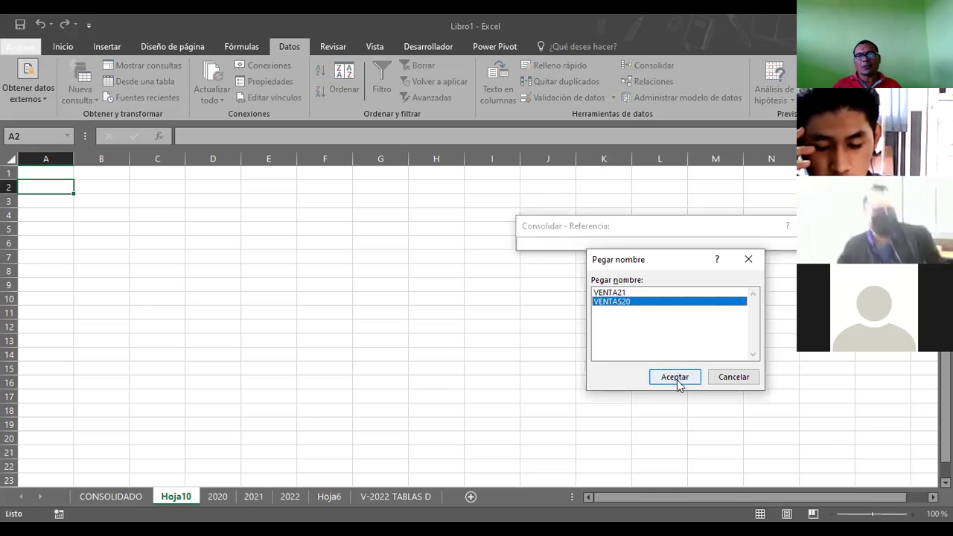
left_click(675, 378)
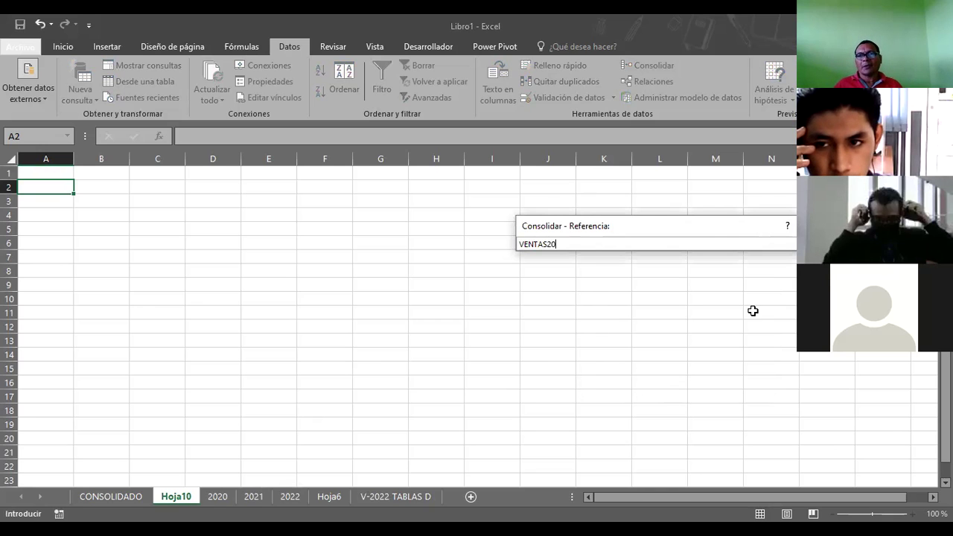
key("Return")
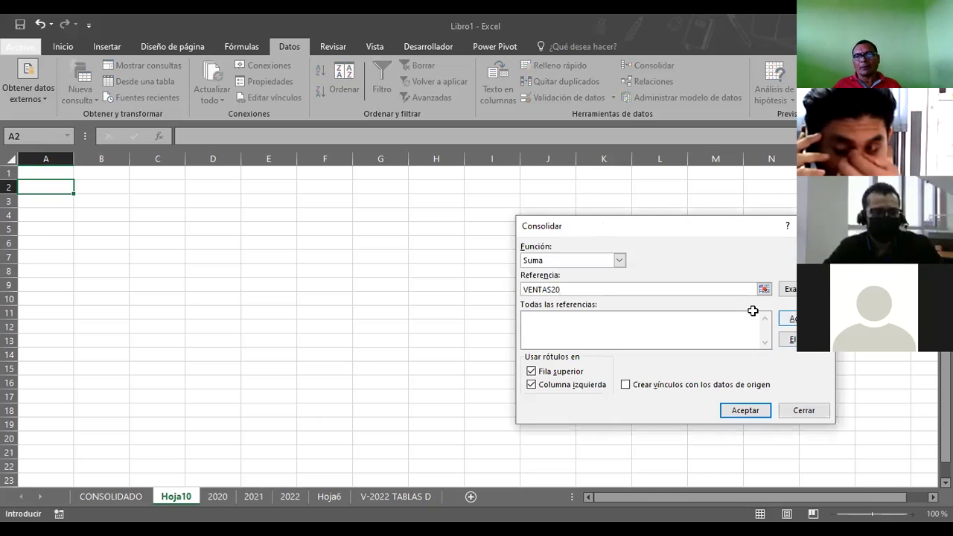
key("Return")
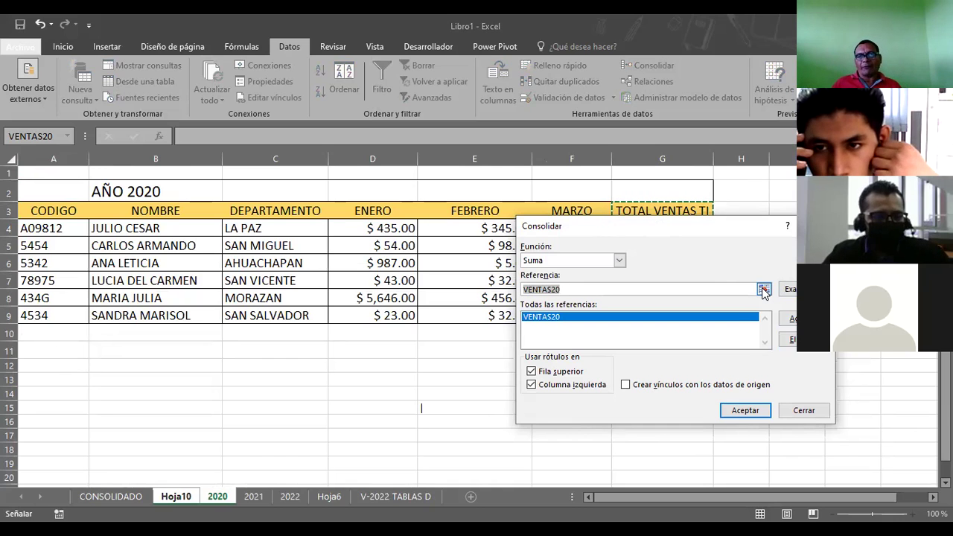
Step: Try referencing the 2021 sheet's totals G3:G9 as the next consolidation source
left_click(764, 290)
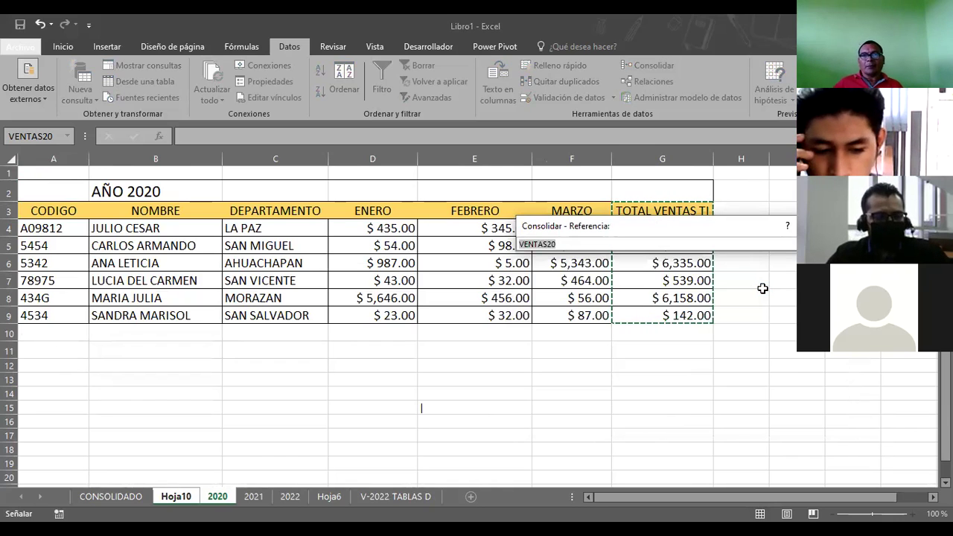
left_click(254, 497)
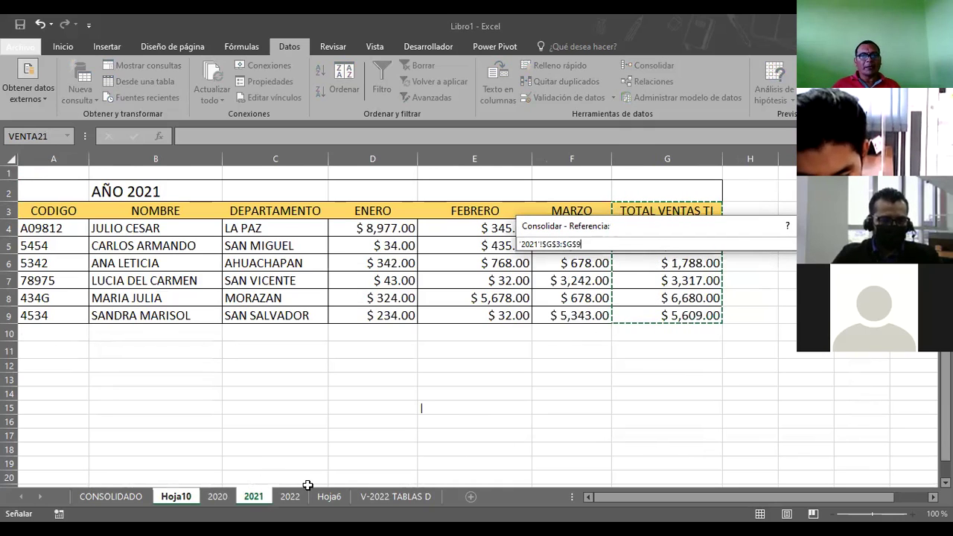
left_click(217, 497)
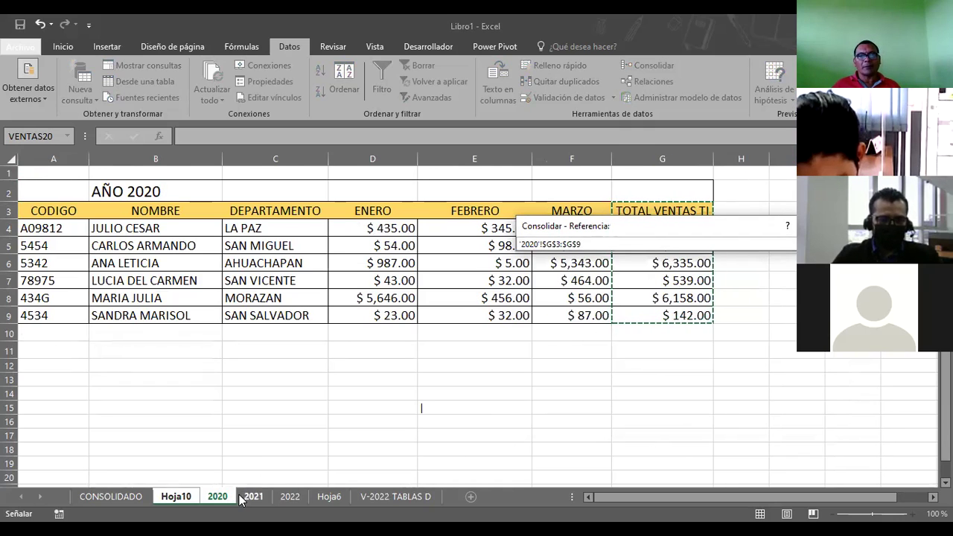
left_click(251, 499)
left_click(227, 498)
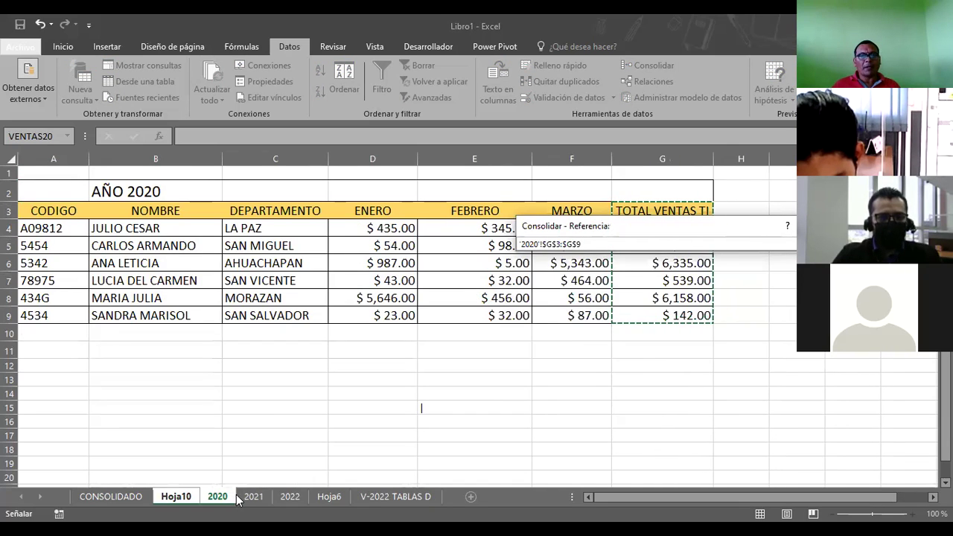
left_click(247, 499)
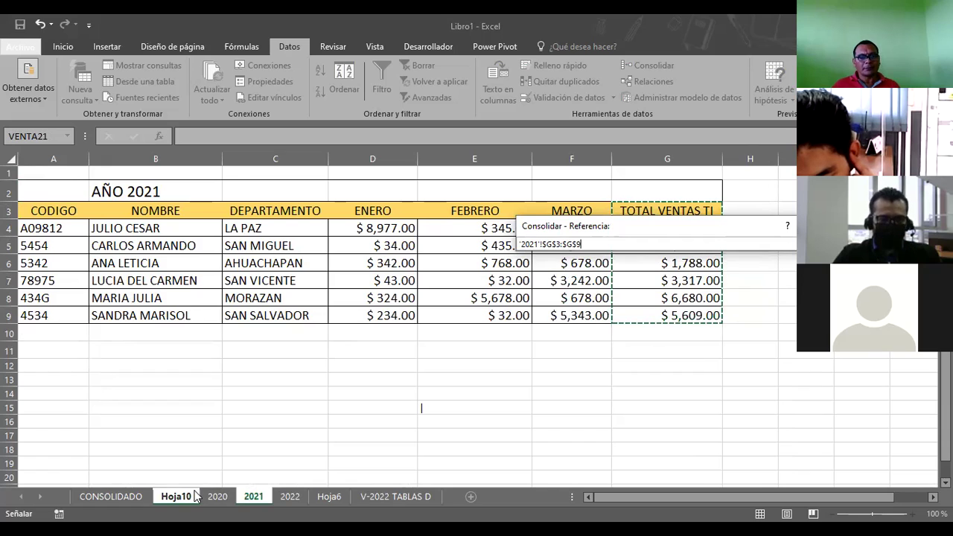
key("Return")
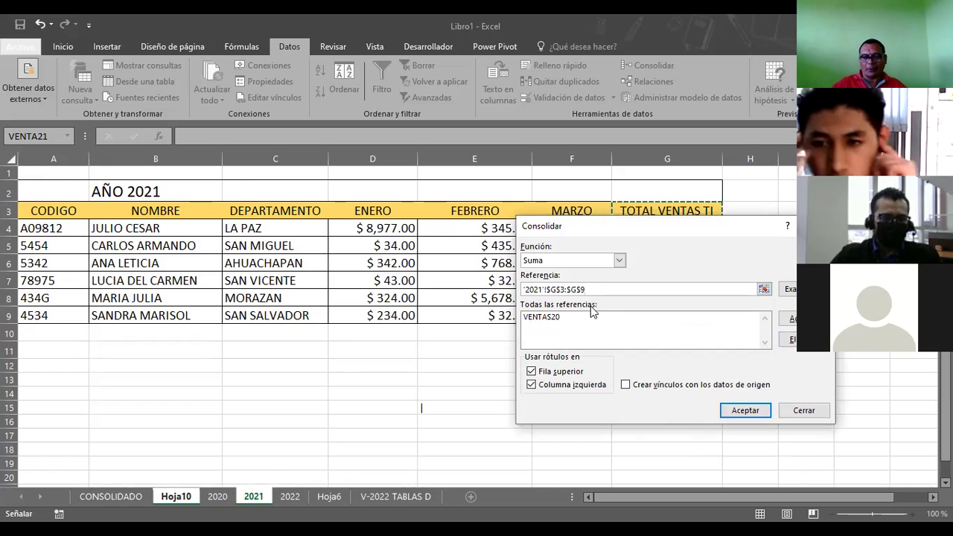
key("BackSpace")
key("BackSpace")
key("BackSpace")
key("BackSpace")
key("BackSpace")
key("BackSpace")
key("BackSpace")
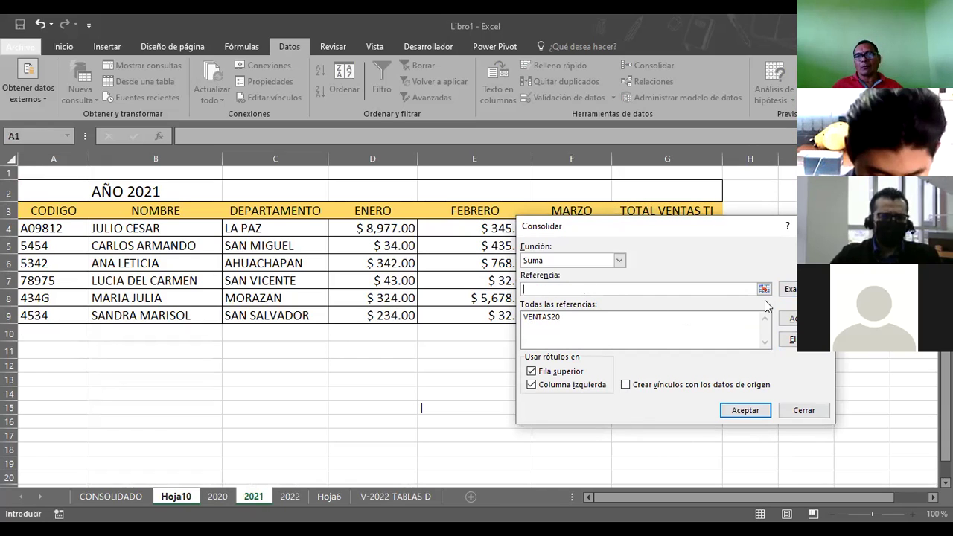
left_click(765, 289)
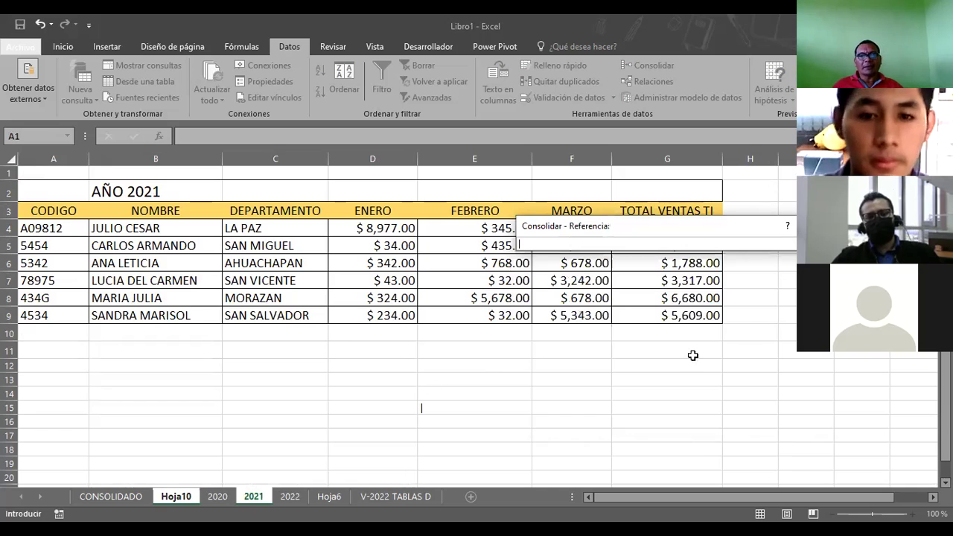
key("Return")
Step: Replace the reference with the defined name VENTA21 and run the consolidation
left_click(254, 497)
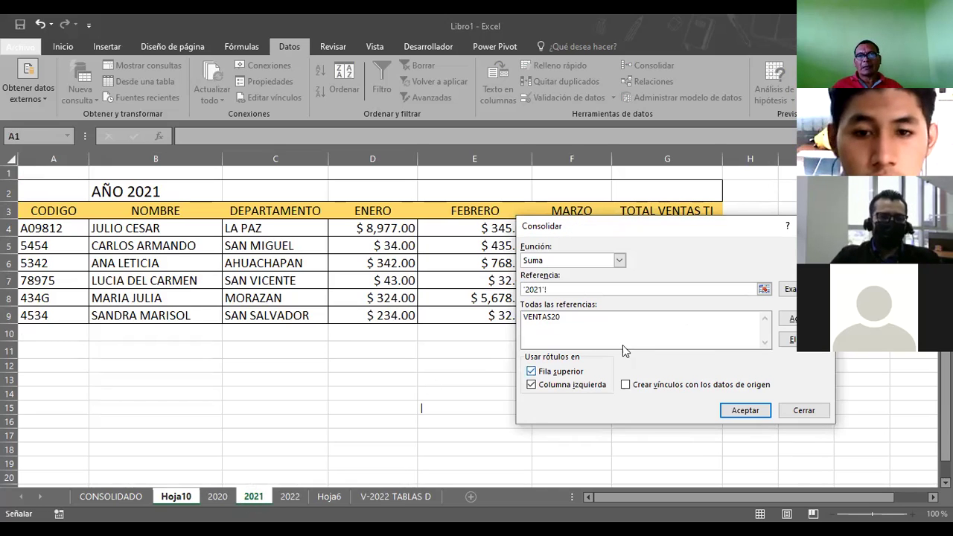
key("BackSpace")
key("BackSpace")
key("BackSpace")
key("BackSpace")
key("BackSpace")
key("BackSpace")
key("BackSpace")
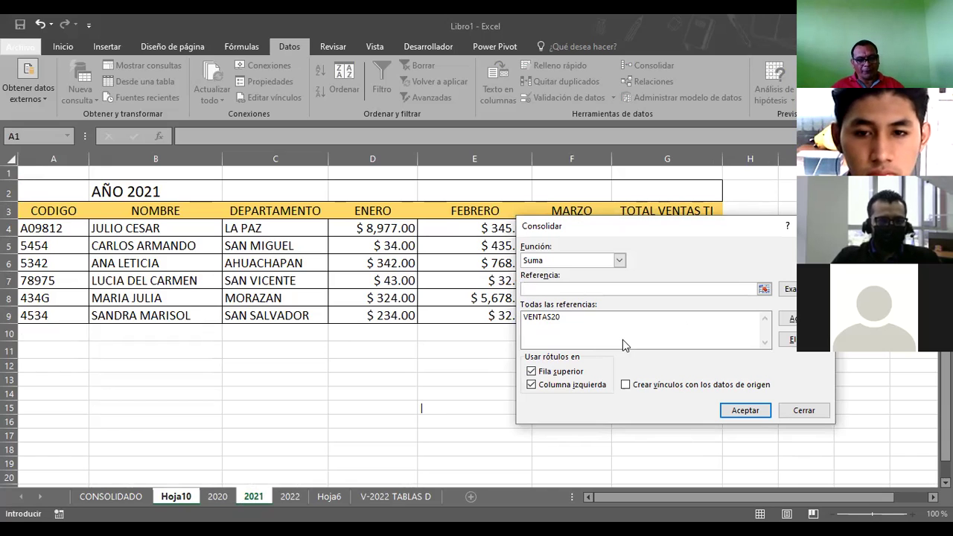
key("F3")
left_click(634, 293)
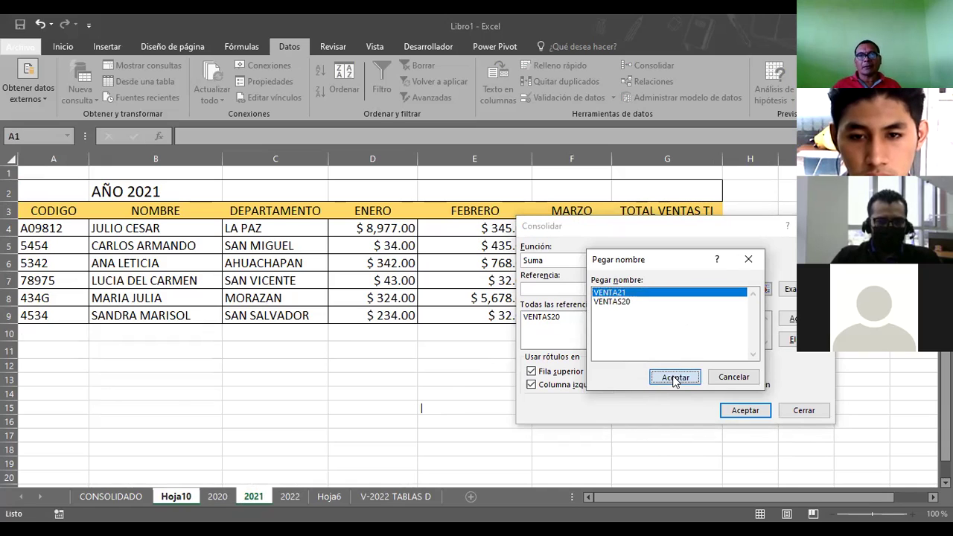
left_click(674, 377)
left_click(742, 411)
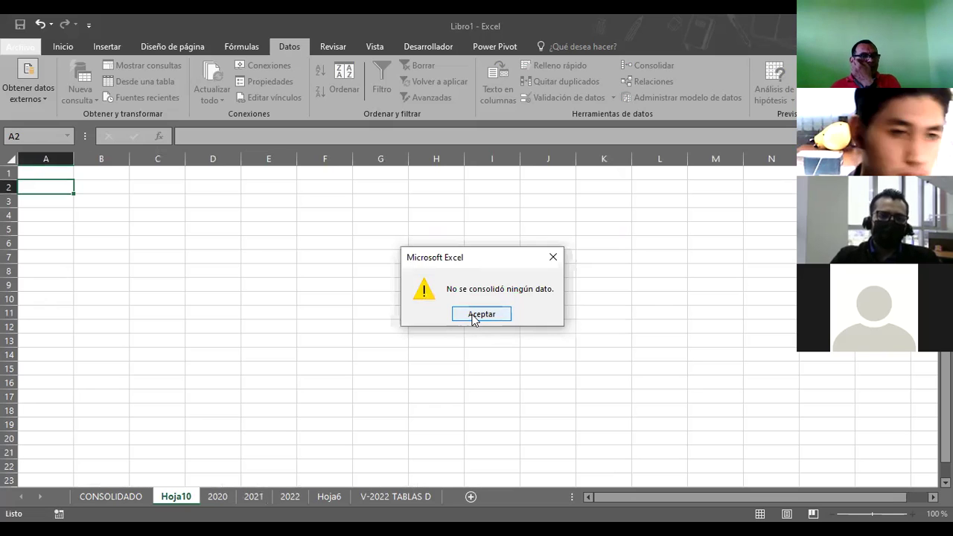
Step: Dismiss the 'No se consolidó ningún dato' warning and select cell D20 on Hoja10
left_click(472, 316)
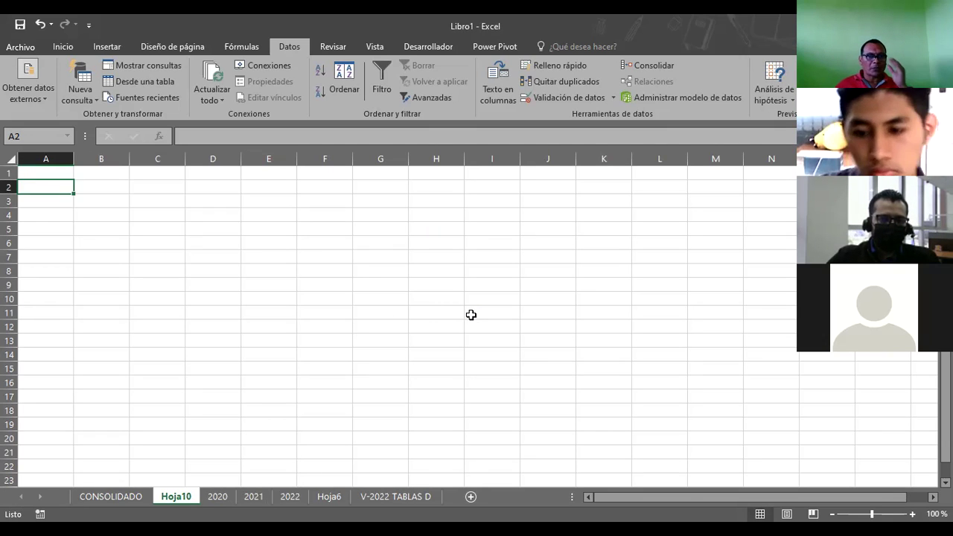
left_click(213, 435)
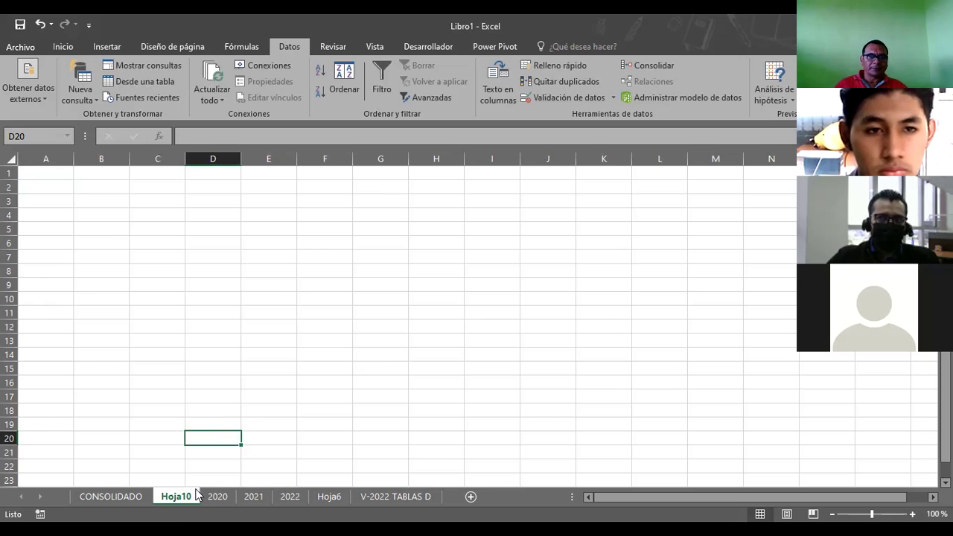
Step: Widen column G on the 2020 sheet and inspect the TOTAL VENTAS TI formulas in G4:G9
left_click(218, 497)
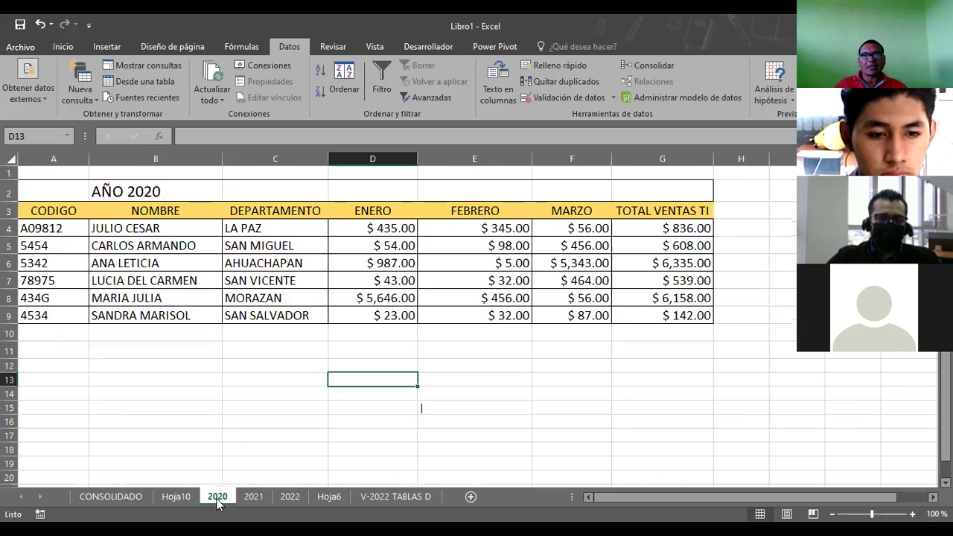
double_click(713, 158)
left_click(694, 227)
left_click_drag(691, 210, 681, 310)
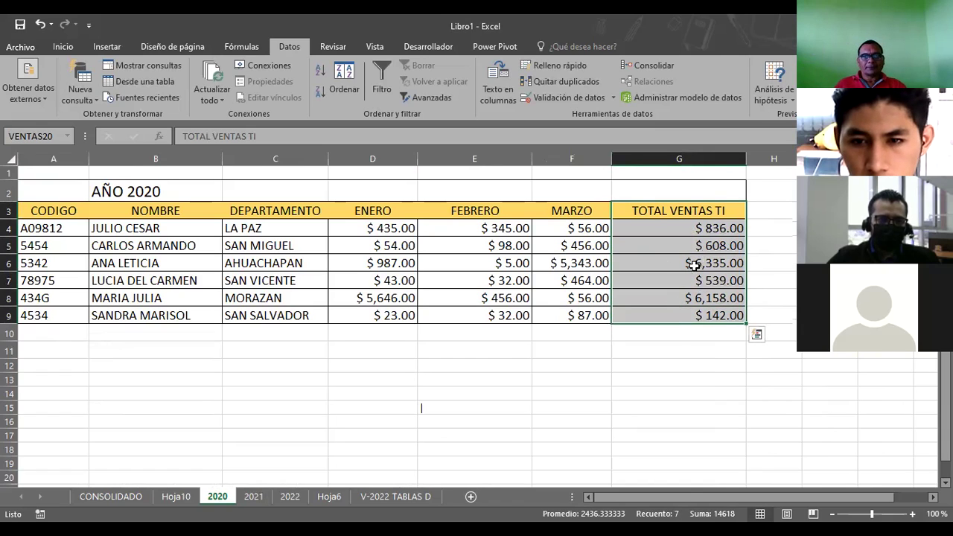
left_click(175, 497)
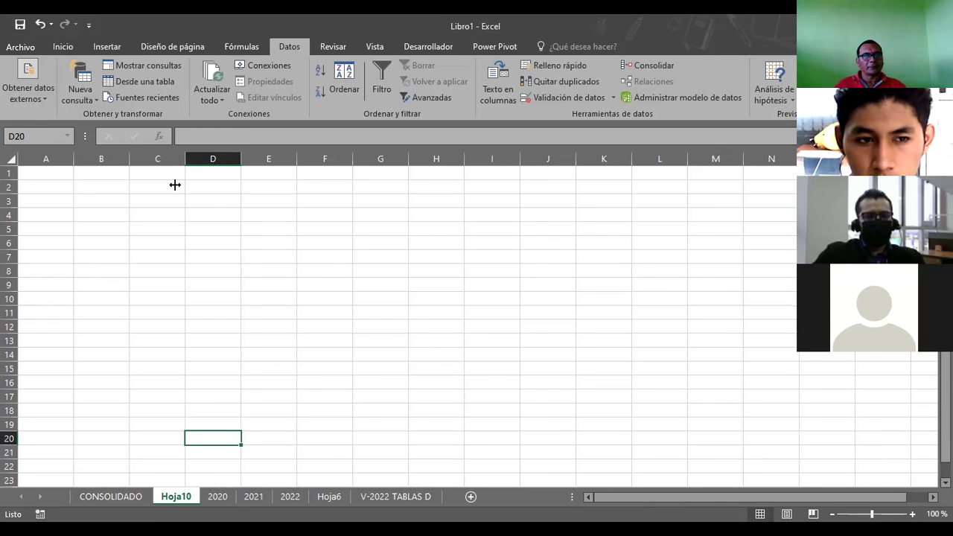
left_click(88, 195)
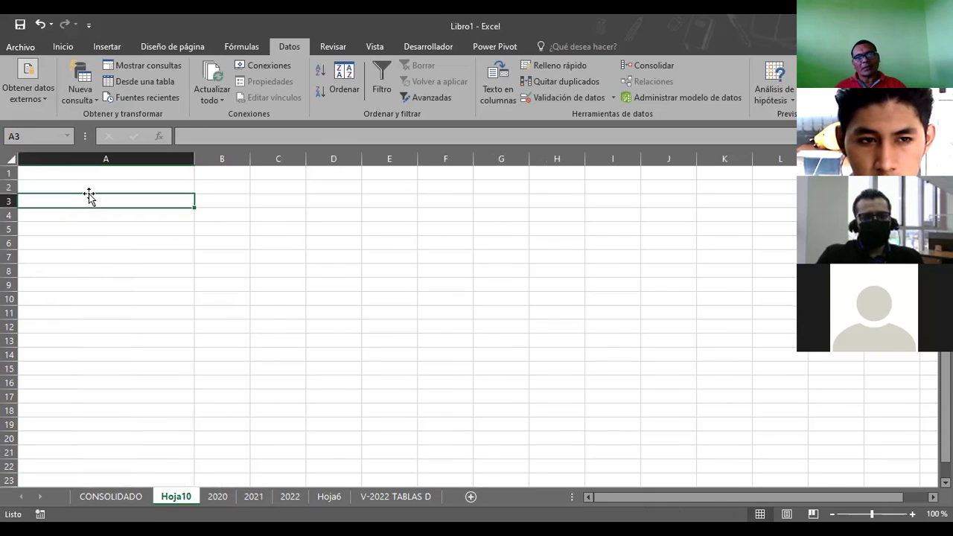
left_click(218, 501)
double_click(647, 227)
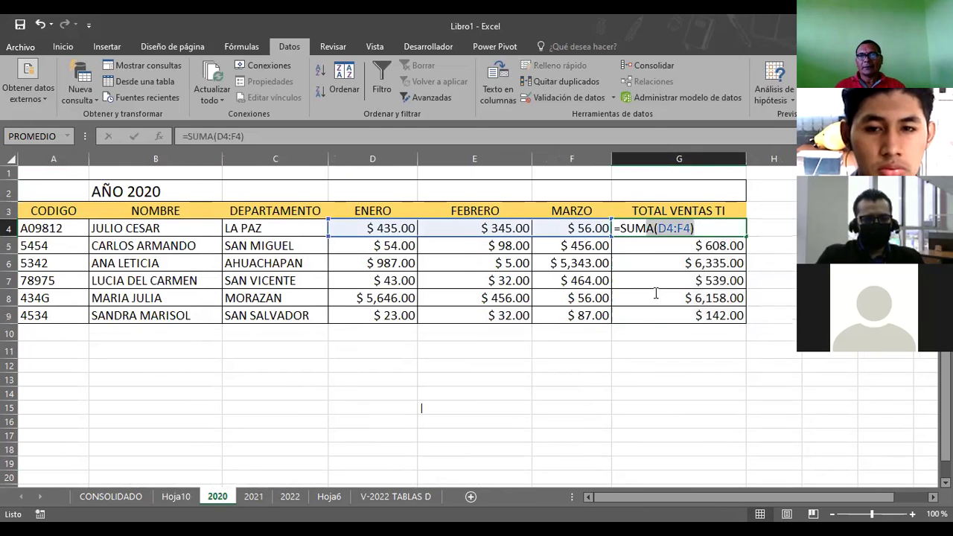
left_click(645, 316)
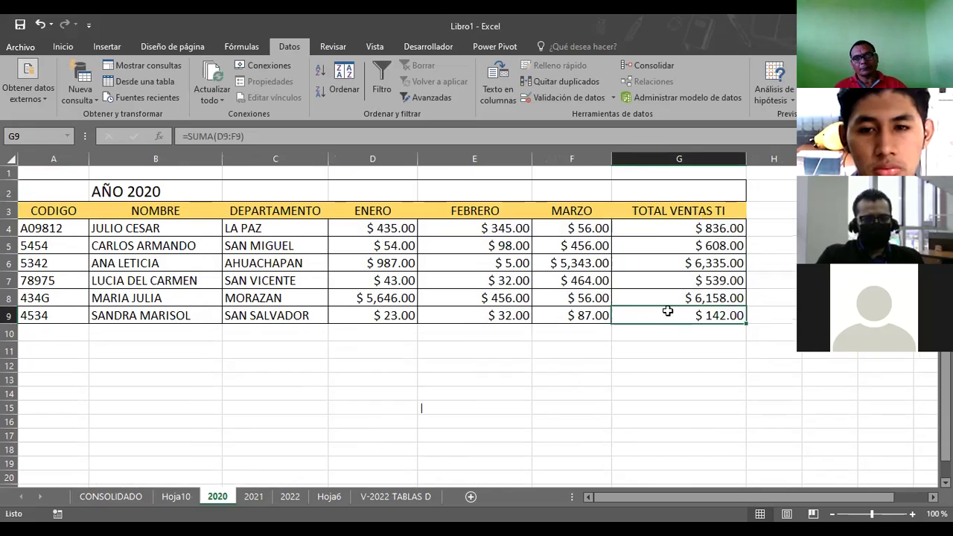
left_click_drag(666, 230, 659, 316)
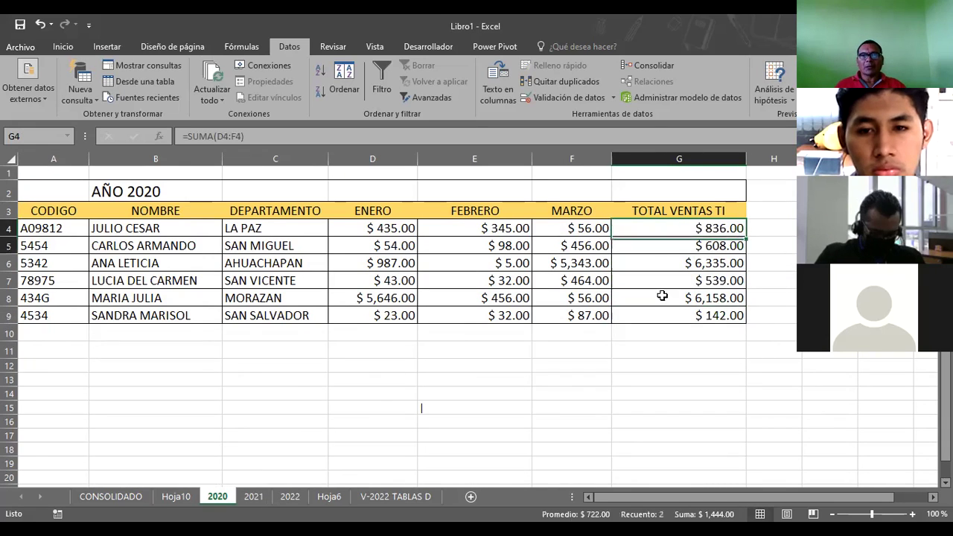
left_click(656, 229)
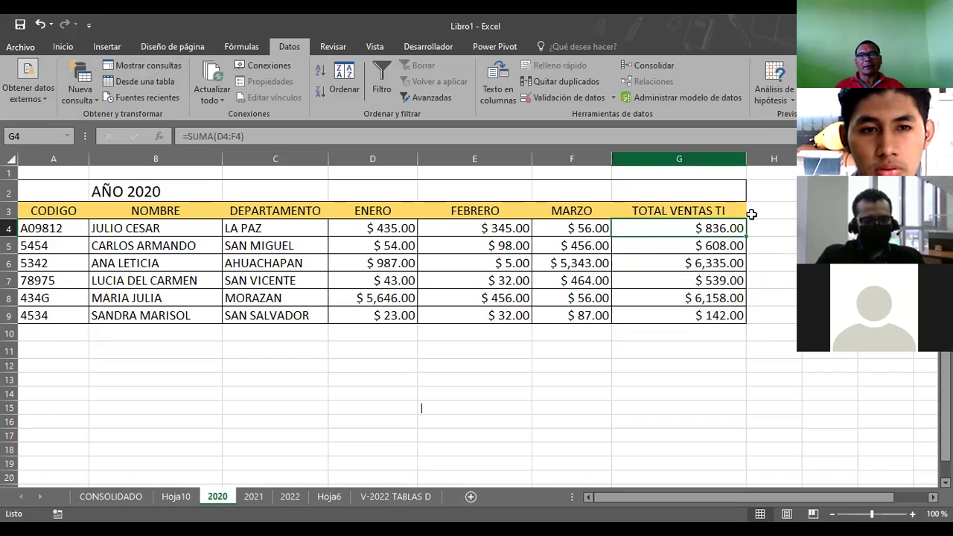
Step: Format the 2020 totals G4:G9 as Número with thousands separators
left_click_drag(683, 226, 676, 315)
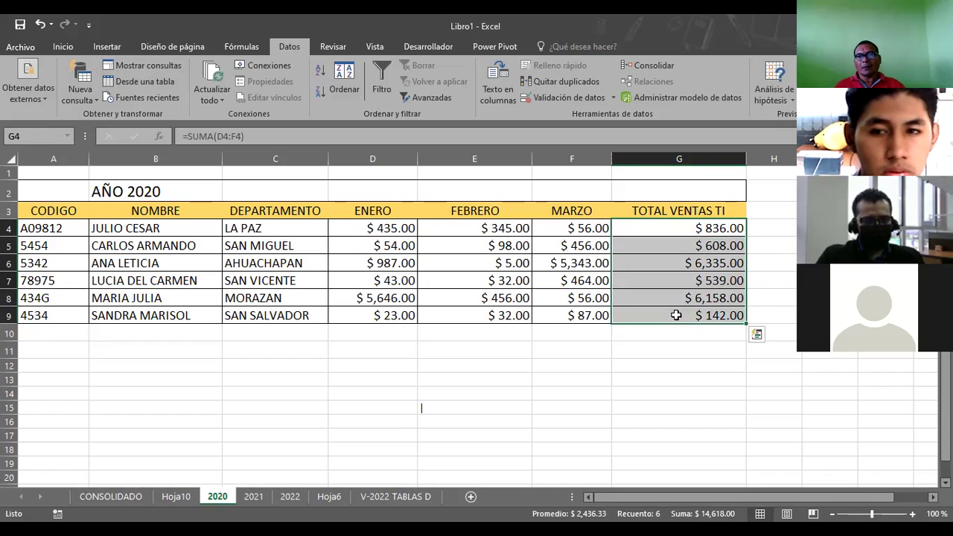
right_click(752, 468)
left_click(753, 457)
left_click(586, 267)
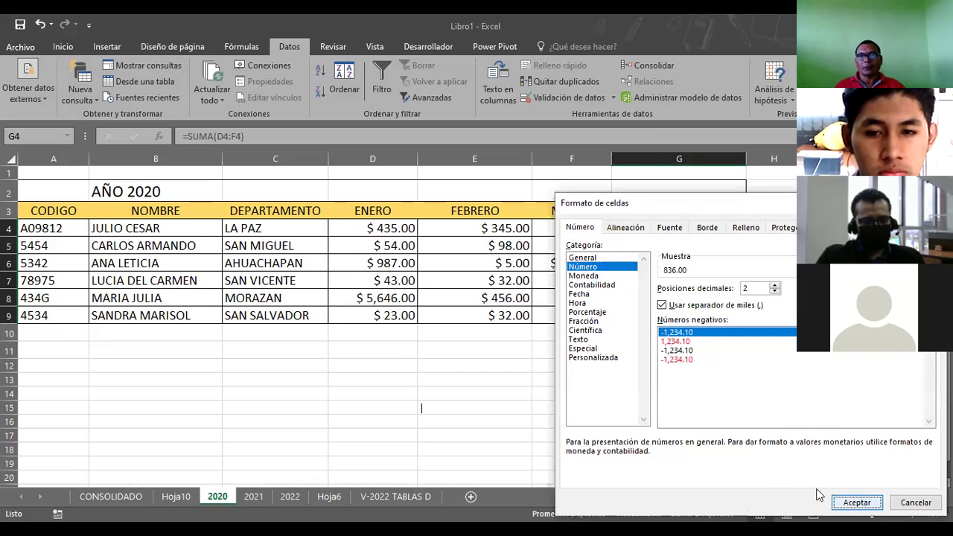
left_click(857, 503)
left_click(642, 433)
Step: Give cells A1:A12 on Hoja10 the Número format with 2 decimals
left_click(123, 499)
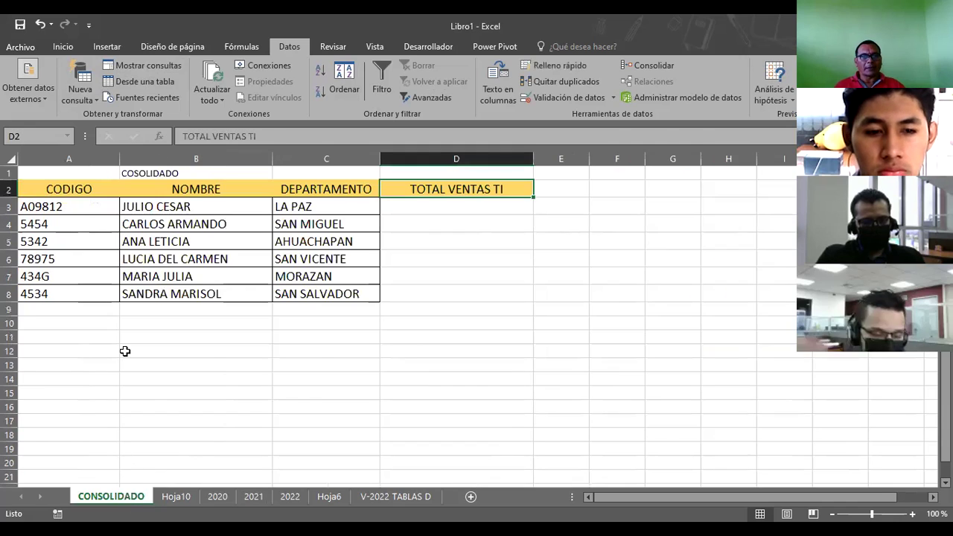
left_click(176, 497)
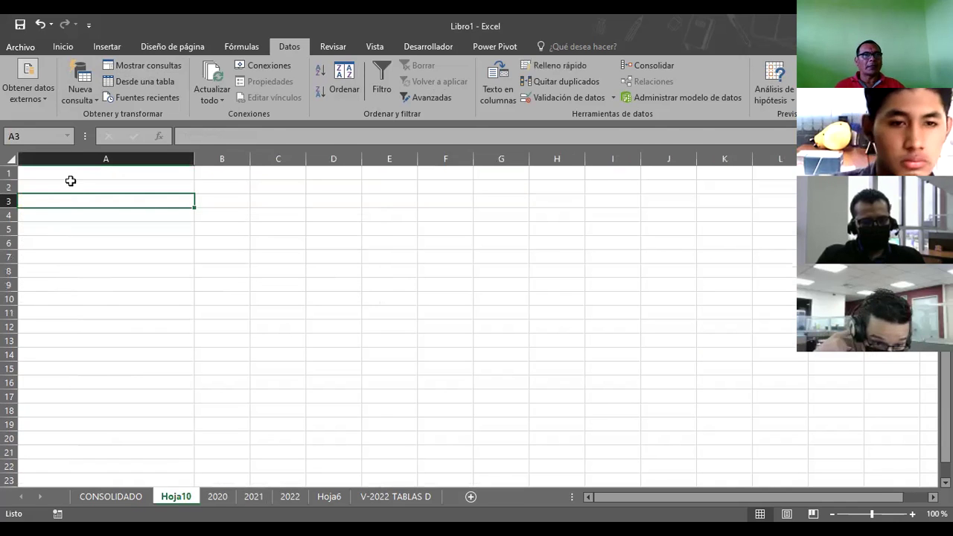
left_click_drag(74, 175, 66, 321)
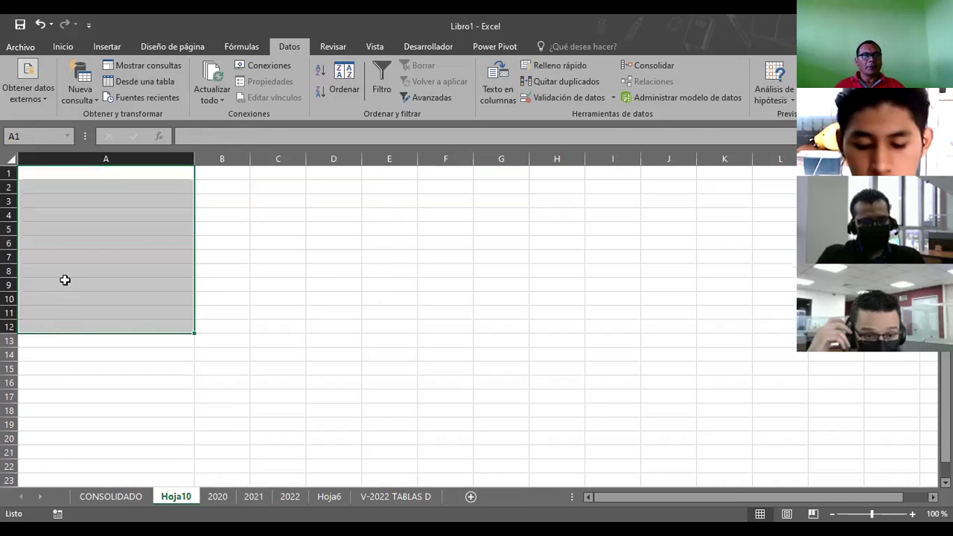
right_click(64, 280)
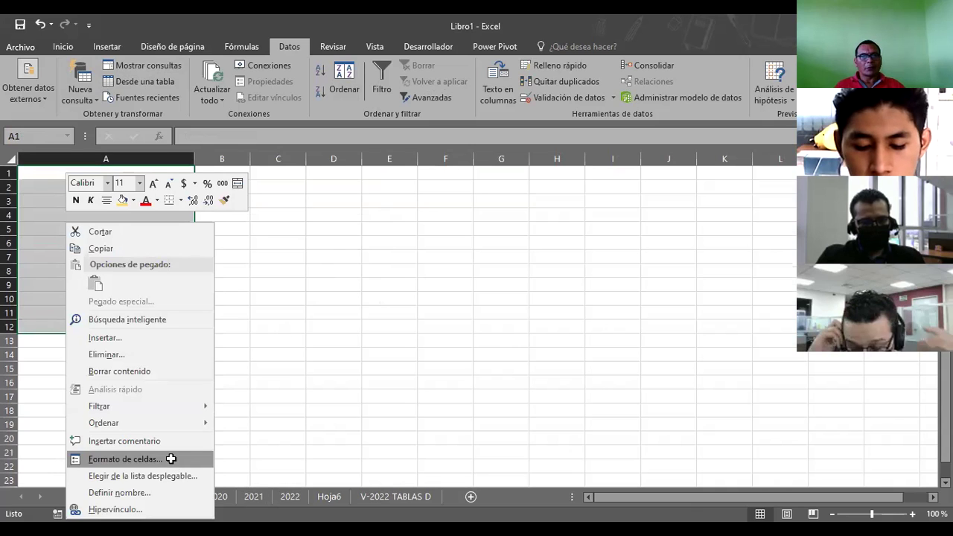
left_click(171, 458)
left_click(55, 268)
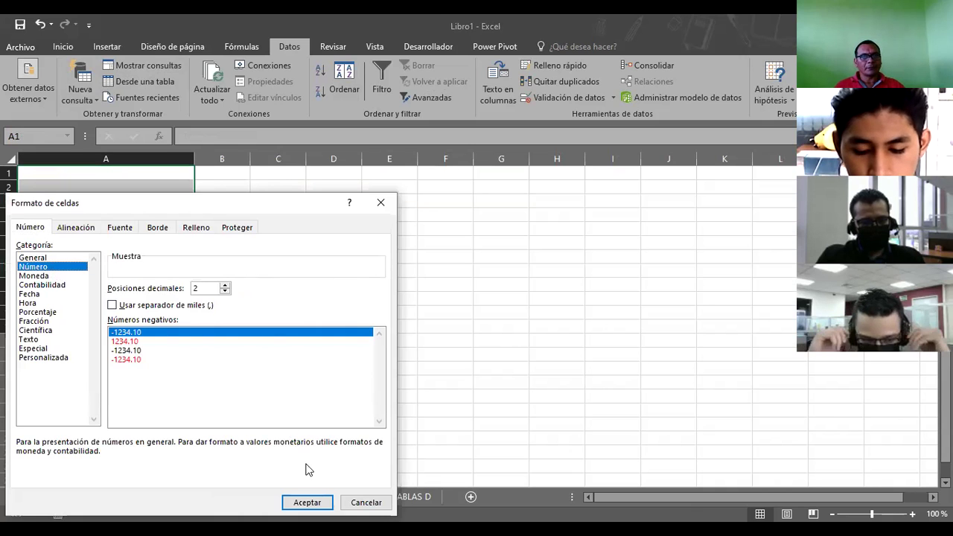
left_click(307, 503)
left_click(271, 345)
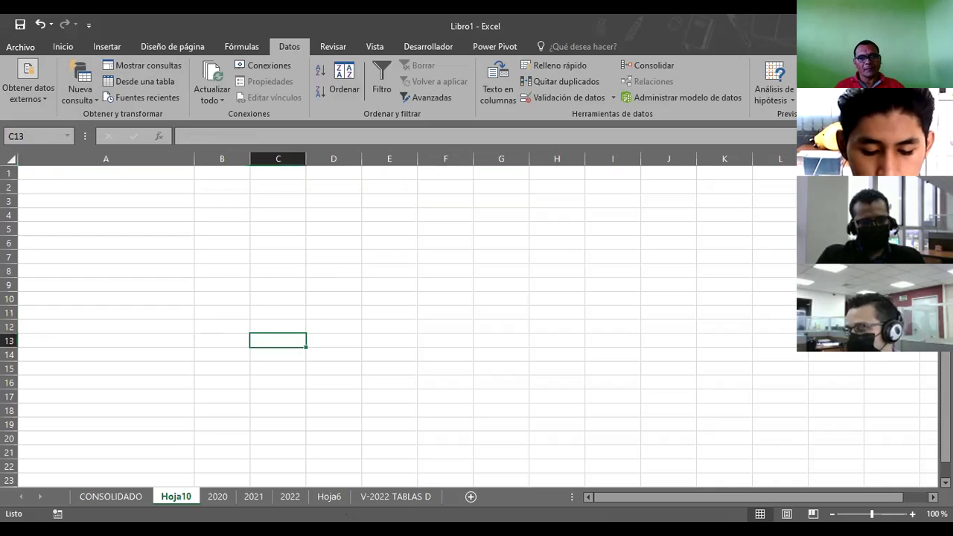
left_click(254, 496)
Step: Format the 2021 totals G4:G9 as Número with thousands separators
double_click(522, 408)
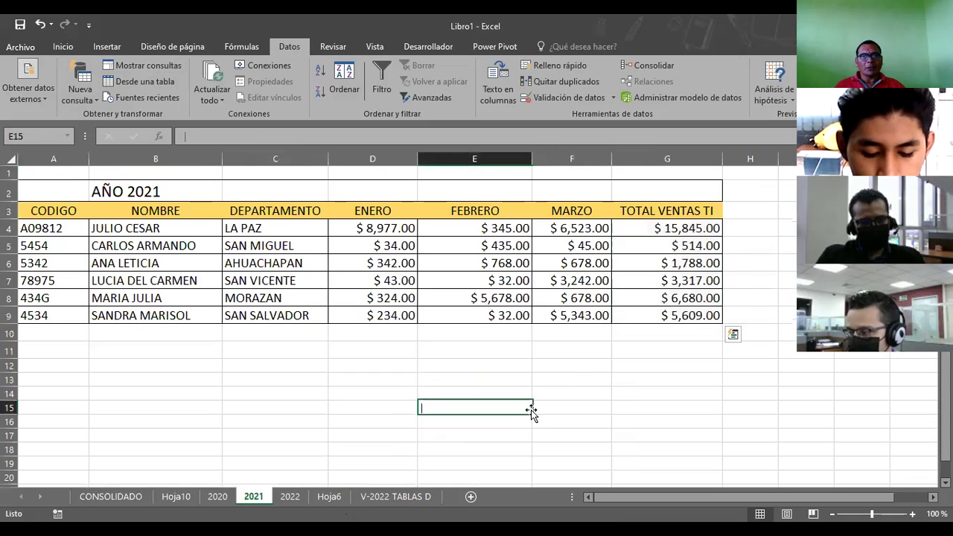
left_click_drag(695, 232, 687, 319)
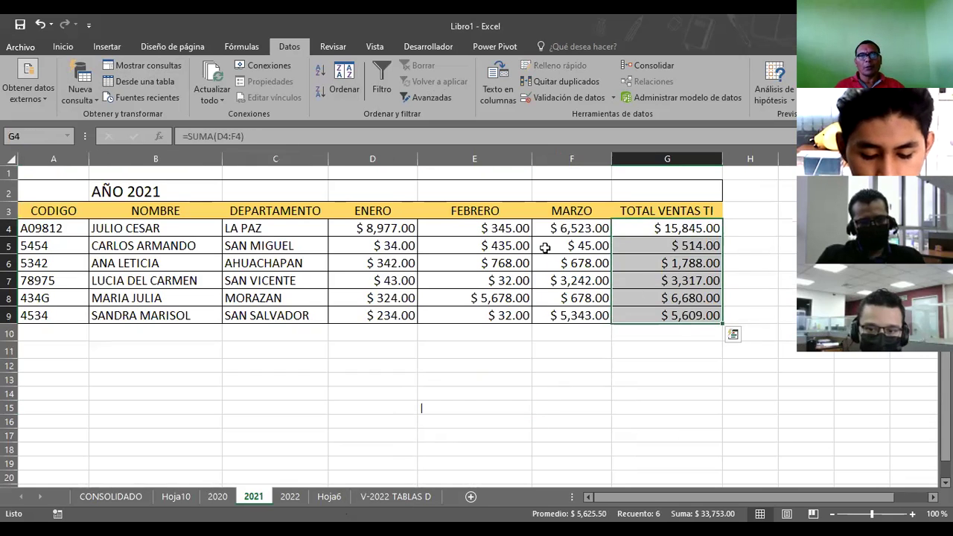
right_click(678, 326)
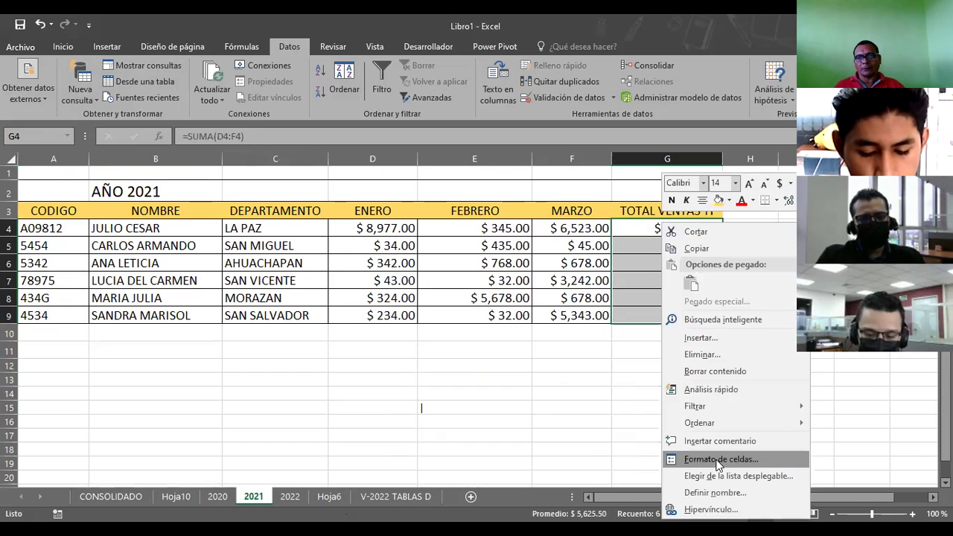
left_click(676, 458)
left_click(549, 267)
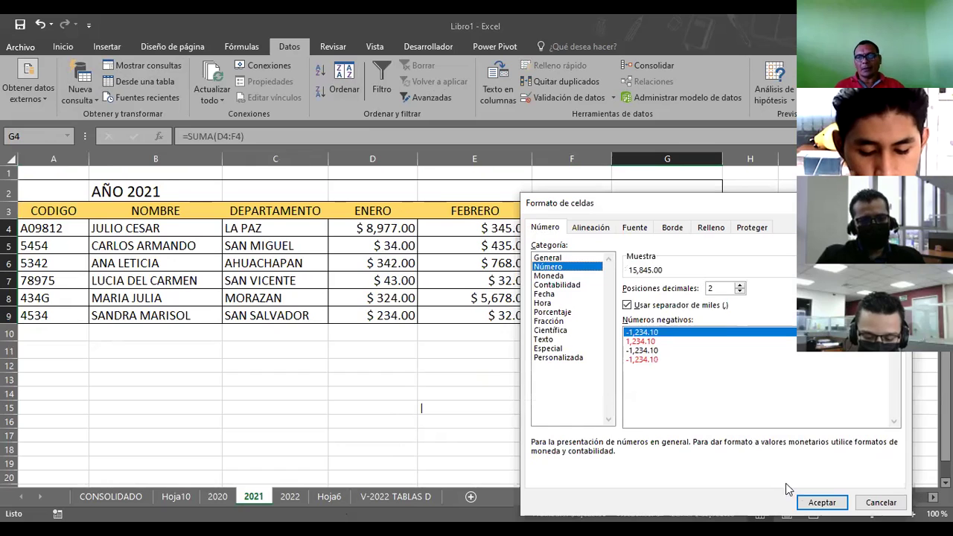
left_click(813, 501)
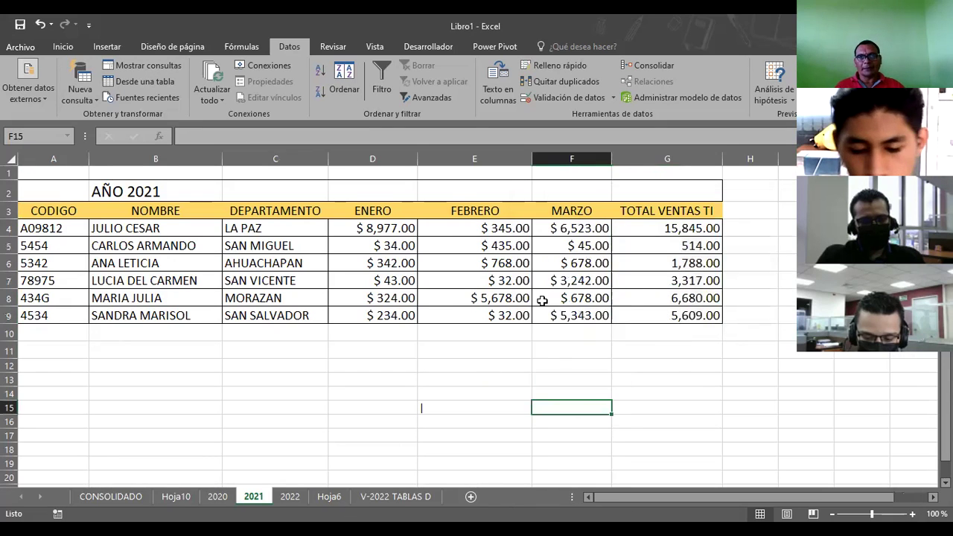
left_click(180, 497)
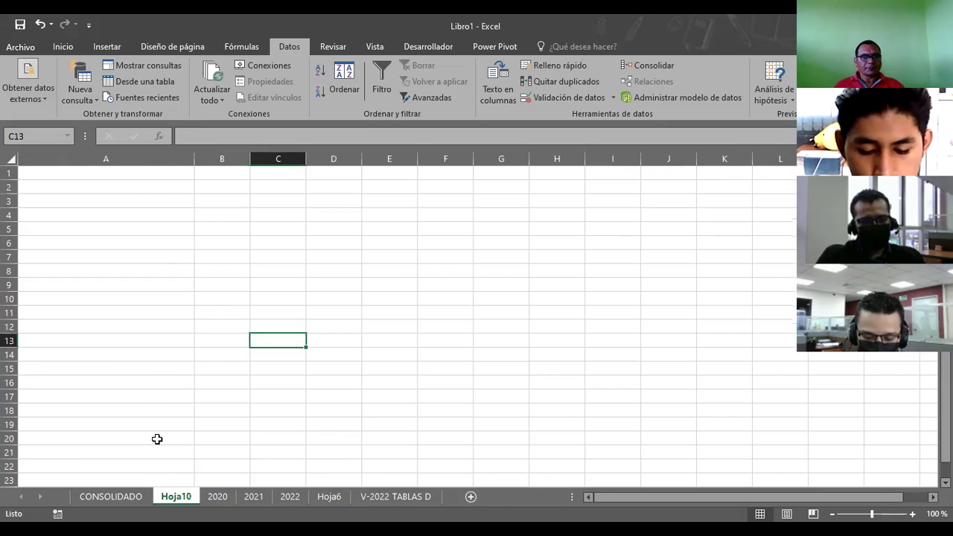
left_click(67, 176)
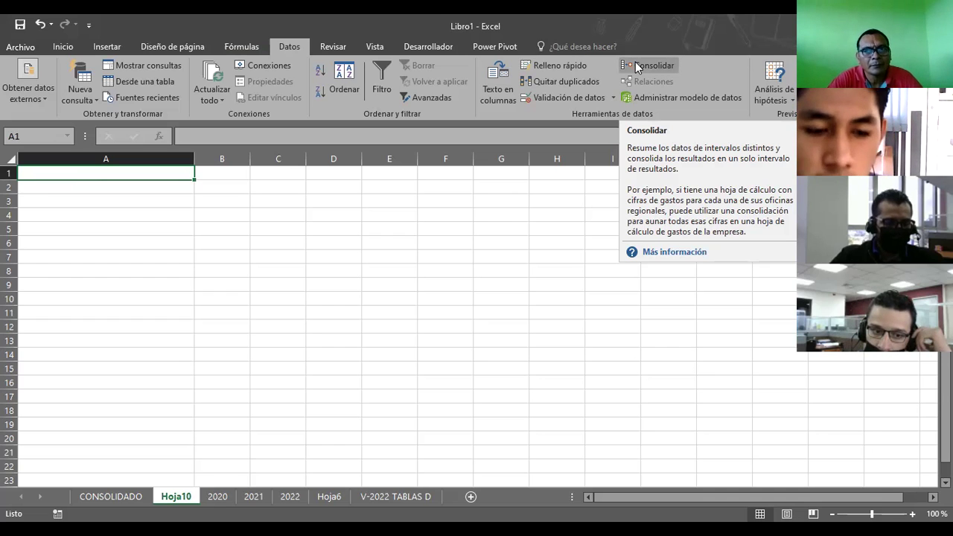
left_click(252, 394)
left_click(221, 497)
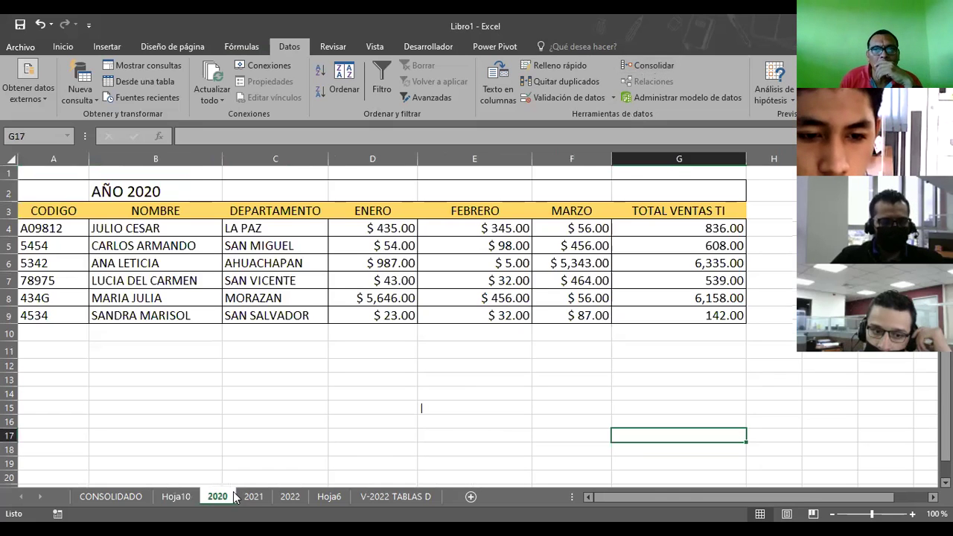
left_click(254, 497)
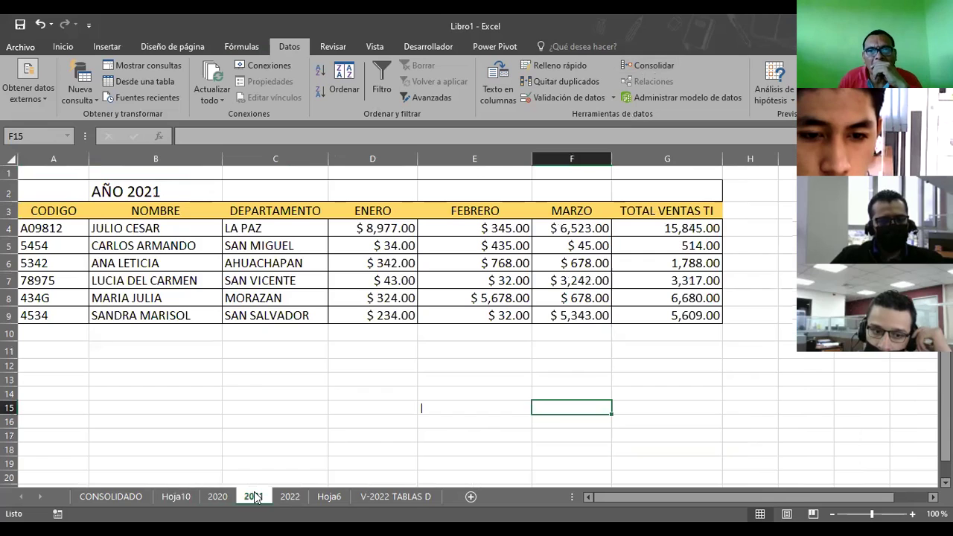
left_click(119, 497)
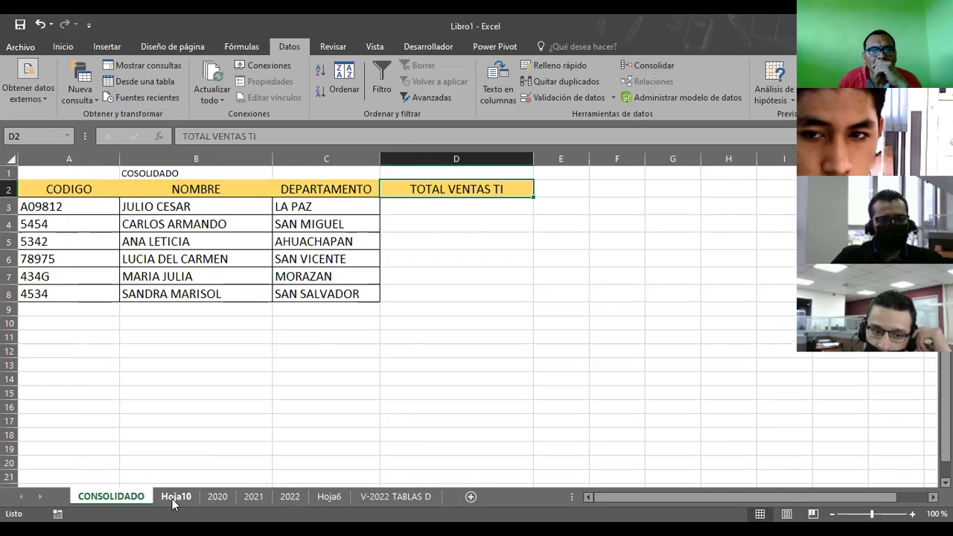
left_click(173, 498)
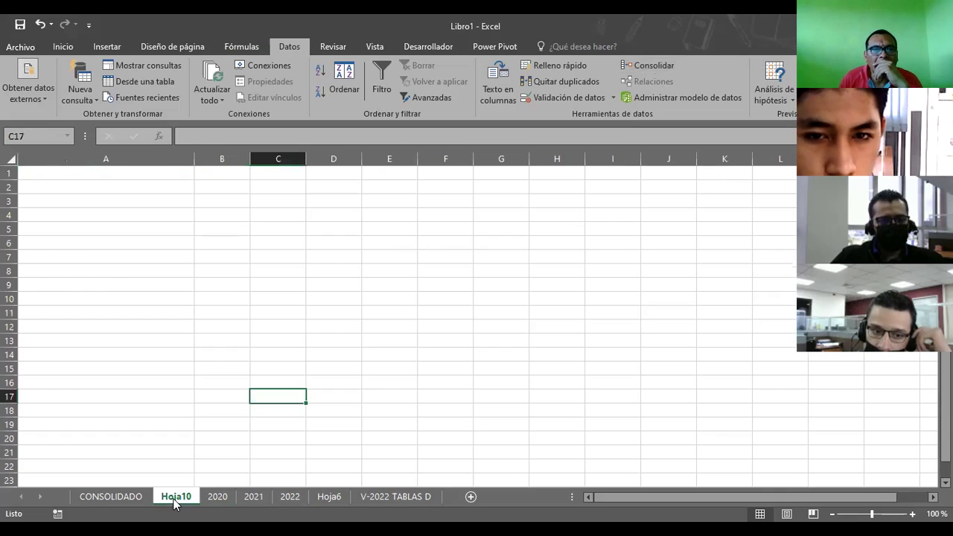
left_click(74, 182)
left_click(76, 171)
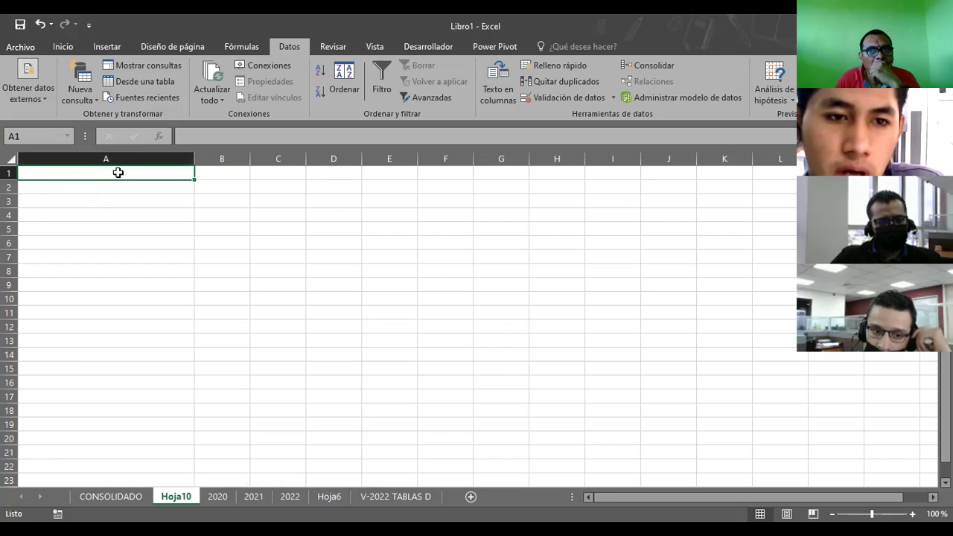
Step: Review the 2020 and 2021 totals and the TOTAL VENTAS TI header in G3
left_click_drag(117, 173, 112, 328)
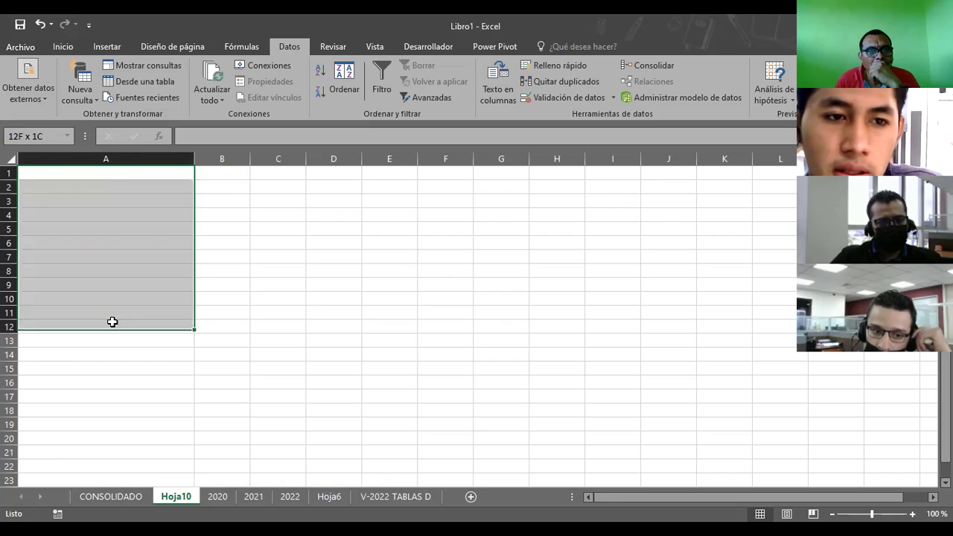
left_click(135, 244)
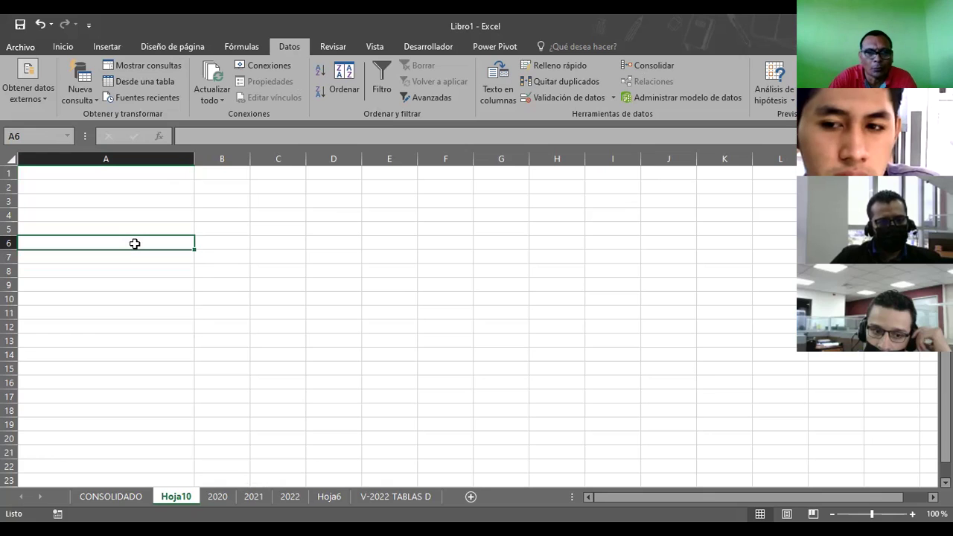
left_click(219, 499)
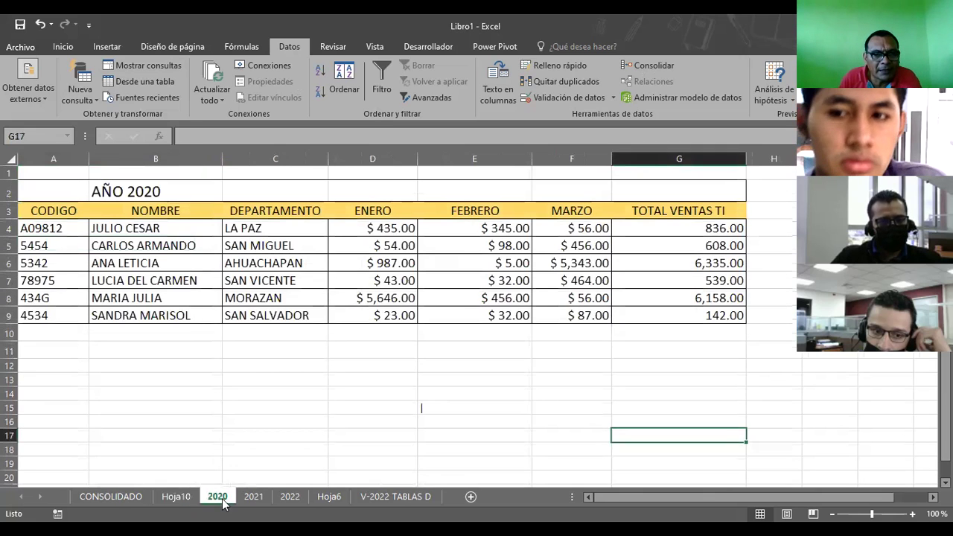
left_click(694, 231)
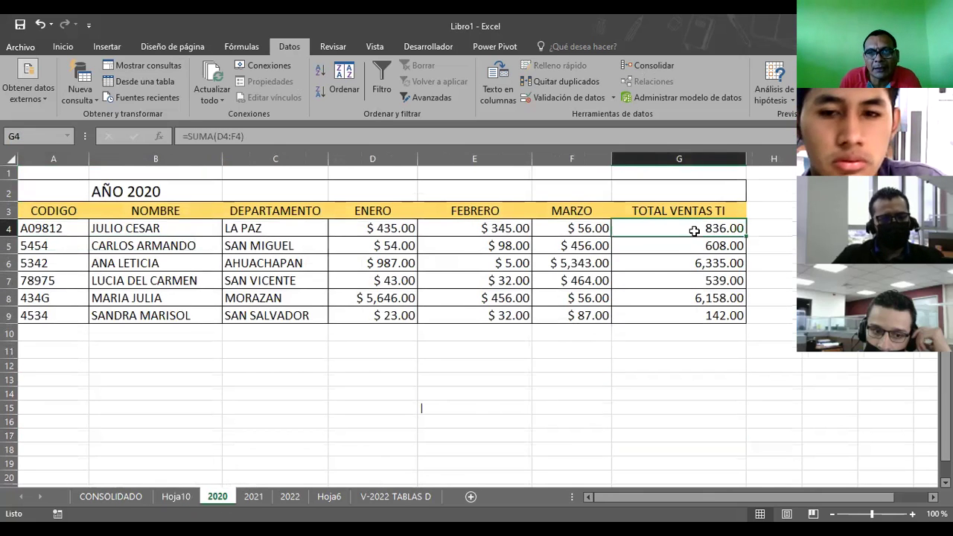
left_click(253, 497)
left_click(664, 245)
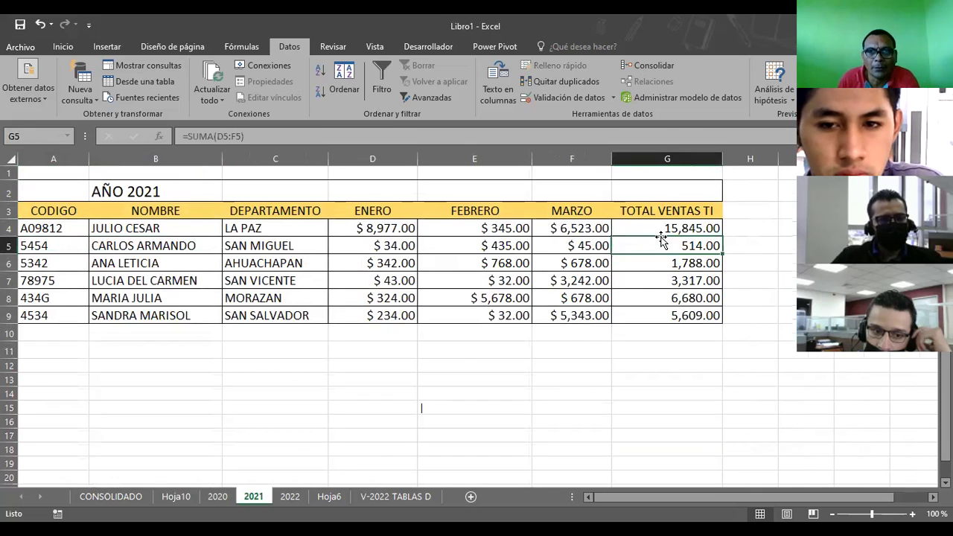
left_click(634, 208)
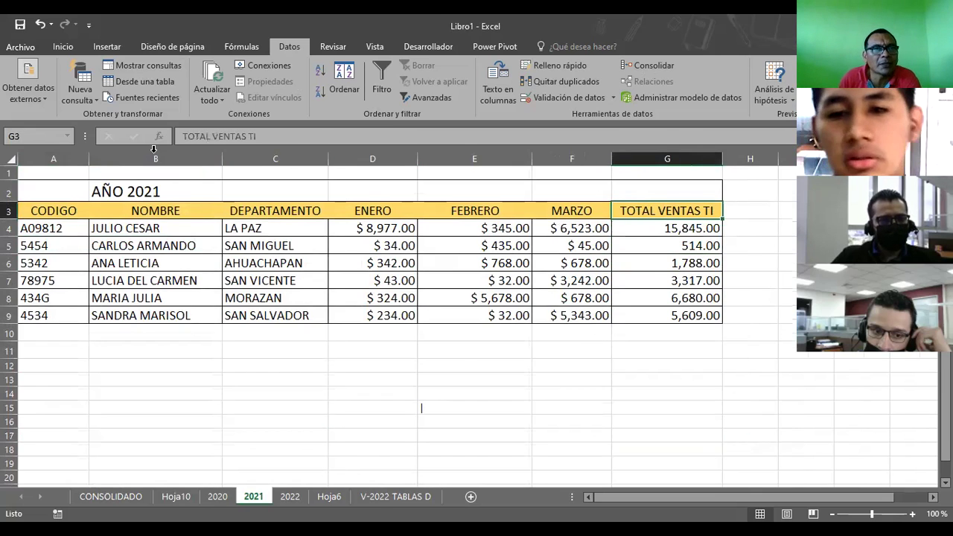
left_click(64, 48)
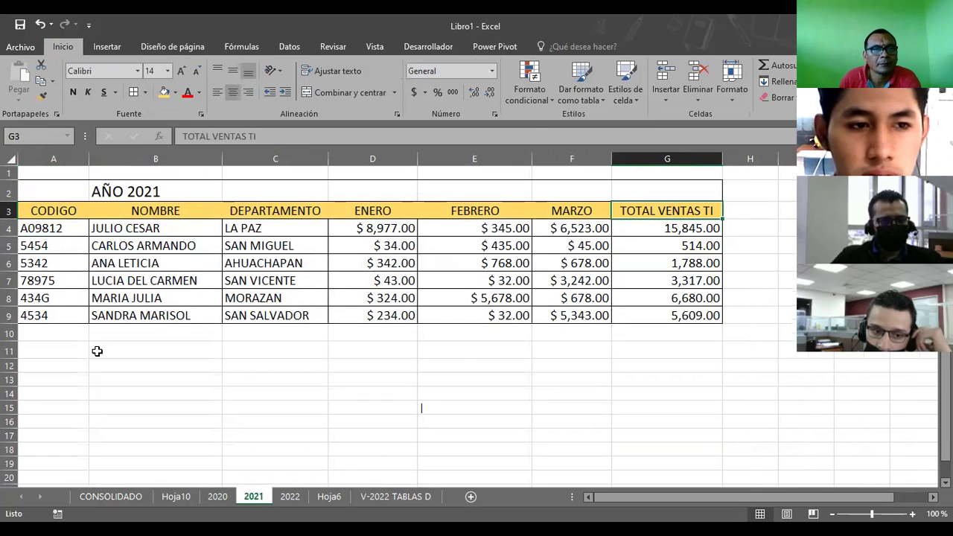
Step: Back on Hoja10, select cell A2 and bring up the Datos ribbon
left_click(221, 497)
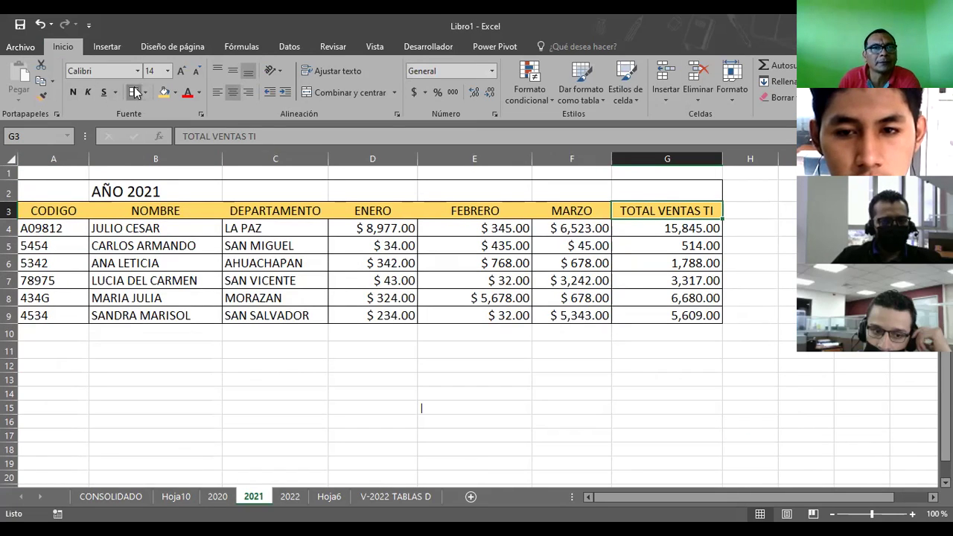
left_click(693, 233)
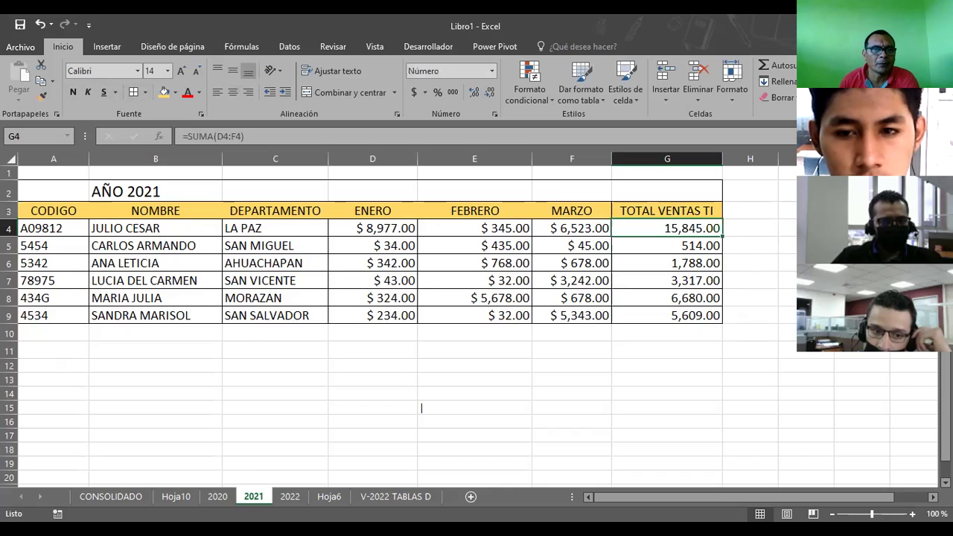
left_click(179, 497)
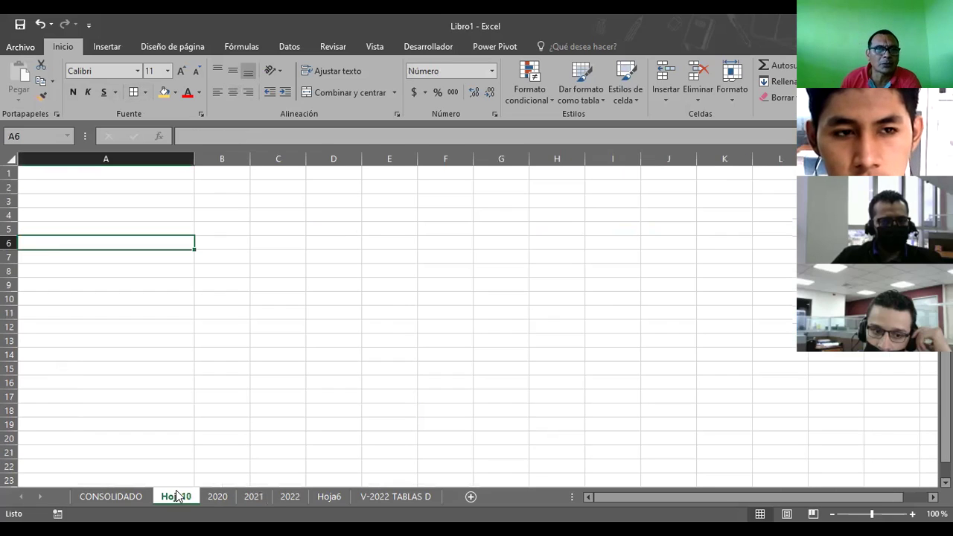
left_click(97, 183)
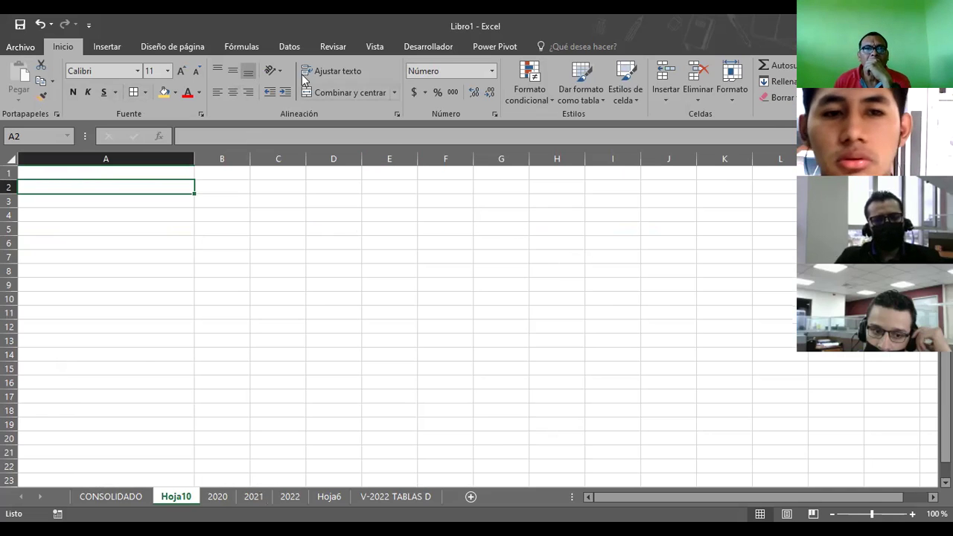
left_click(295, 48)
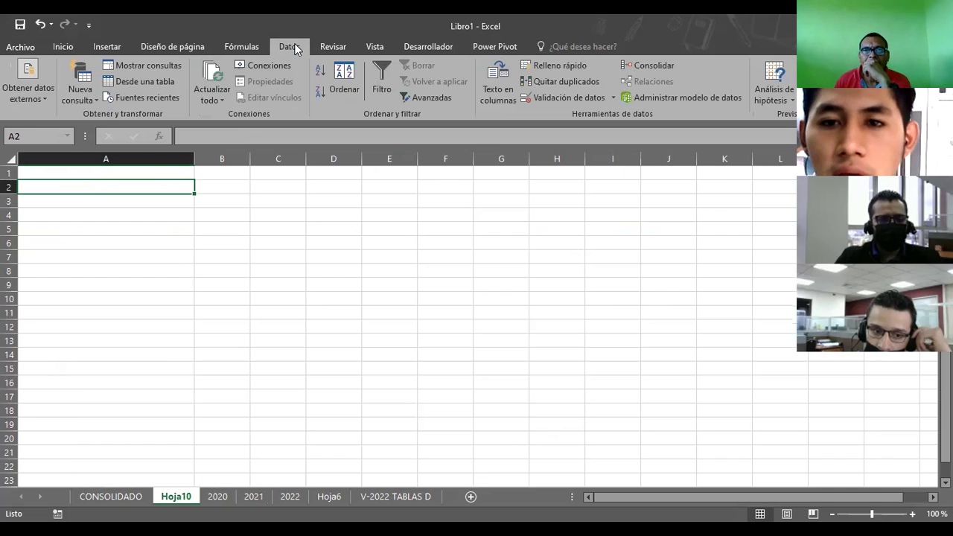
Step: Reopen Consolidar and delete the old VENTAS20 and VENTA21 source references
left_click(663, 67)
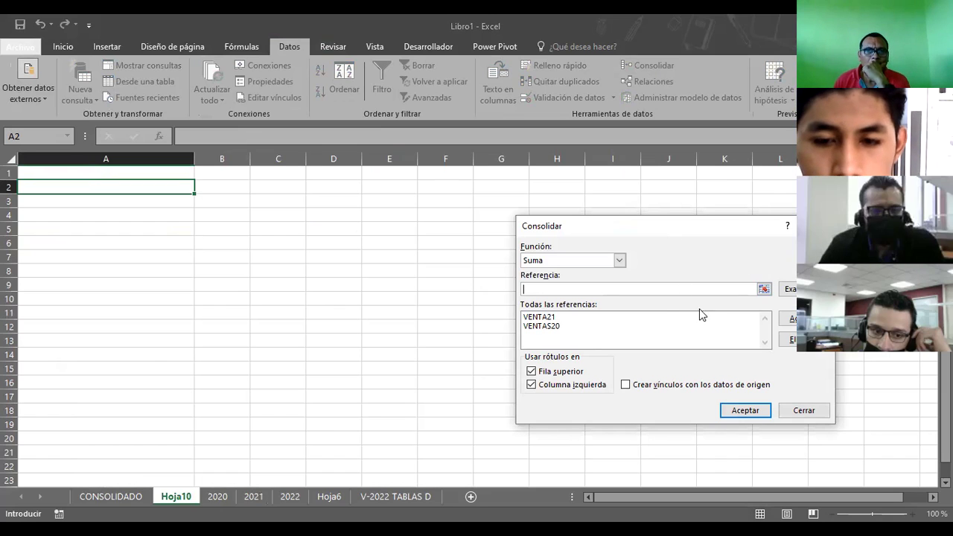
left_click(540, 326)
key("Delete")
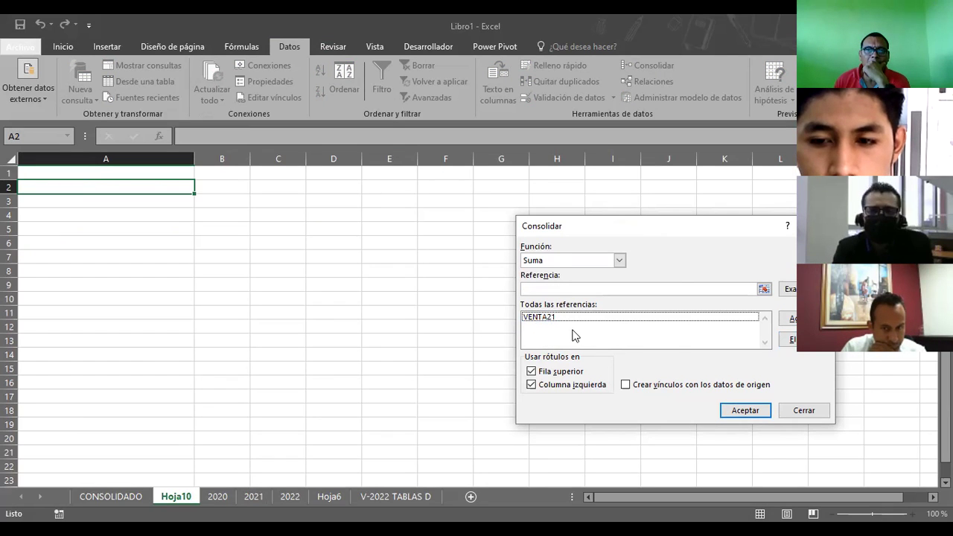
left_click(547, 318)
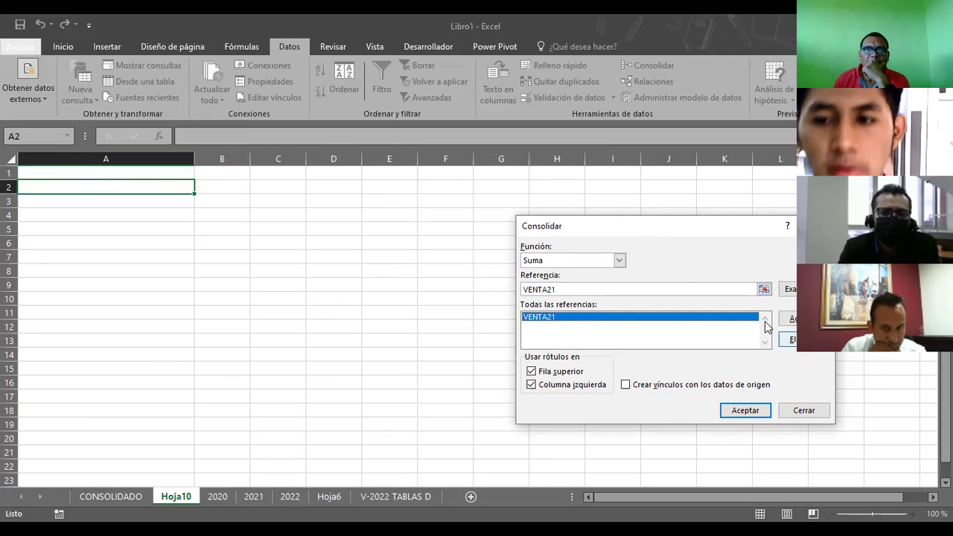
key("Delete")
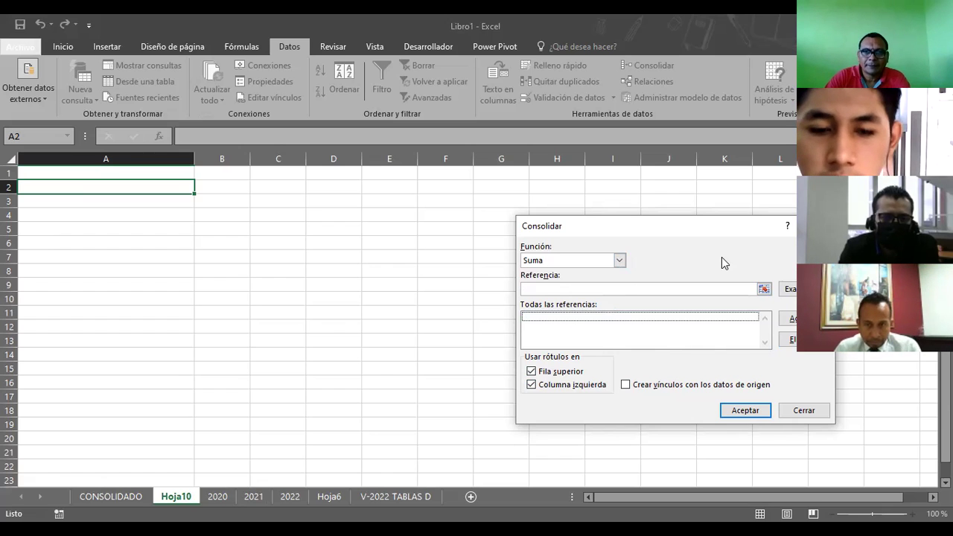
Step: Add '2020'!G3:G9 as a consolidation source
left_click(761, 290)
left_click(761, 290)
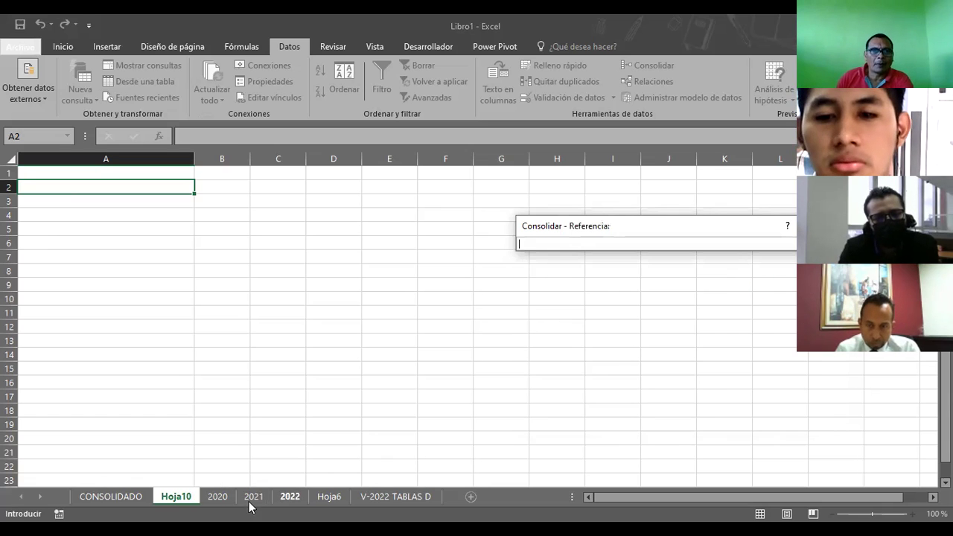
left_click(219, 497)
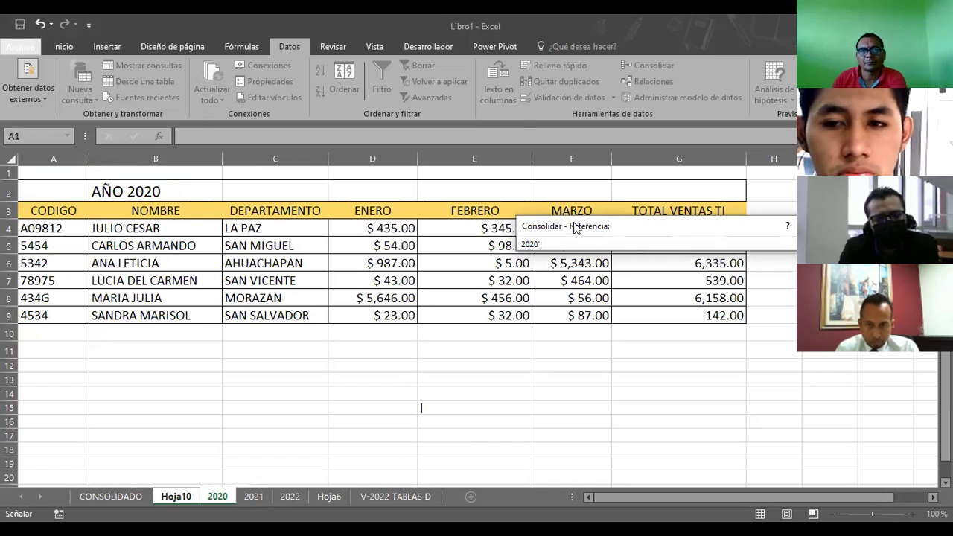
left_click_drag(576, 226, 265, 135)
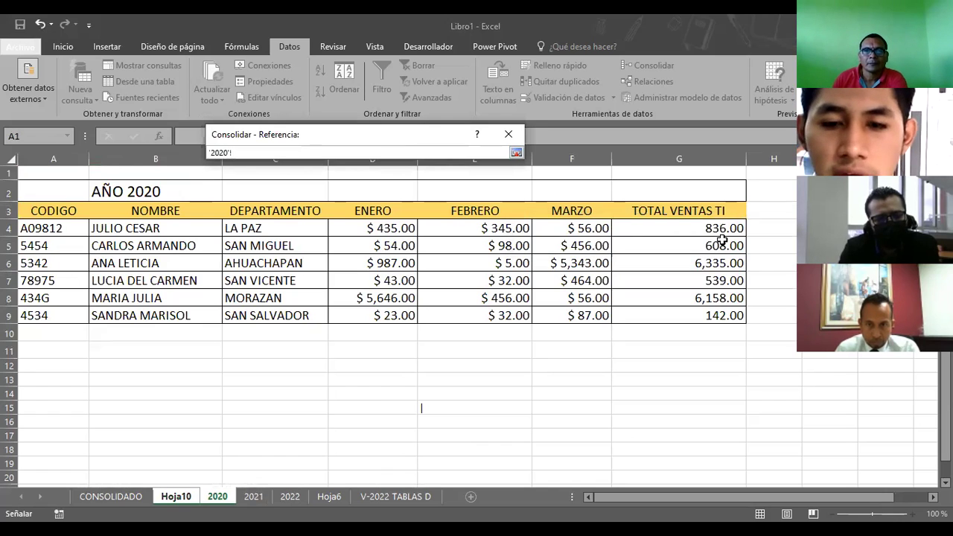
left_click(704, 211)
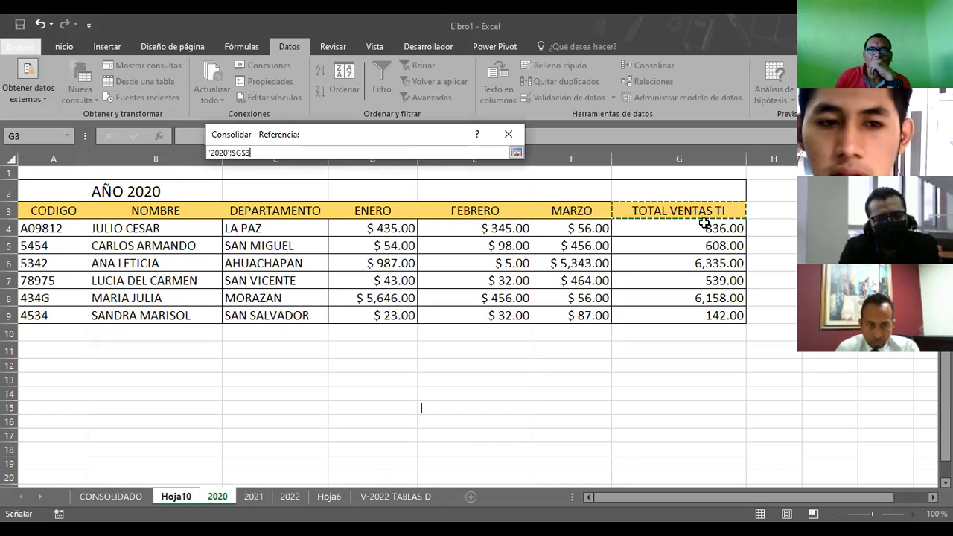
left_click(702, 316, "shift")
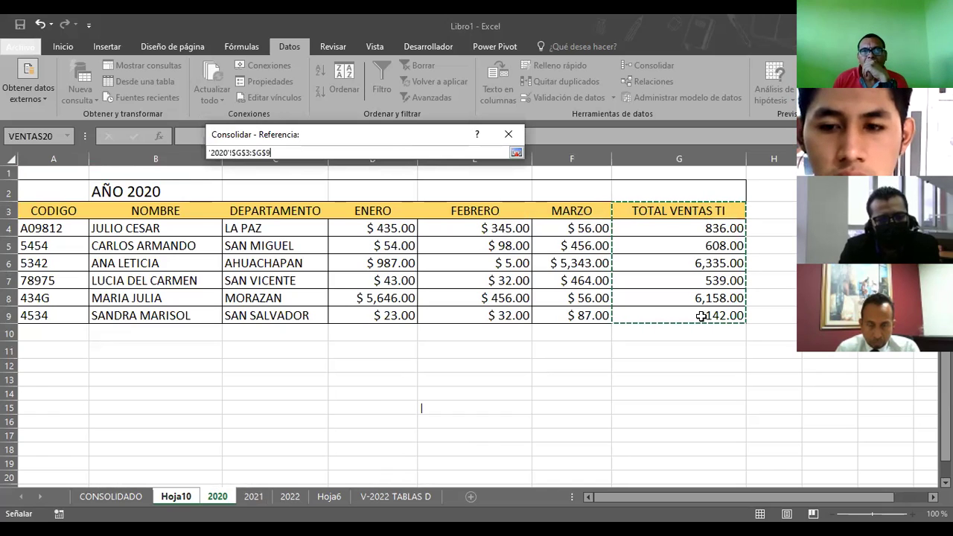
left_click(516, 151)
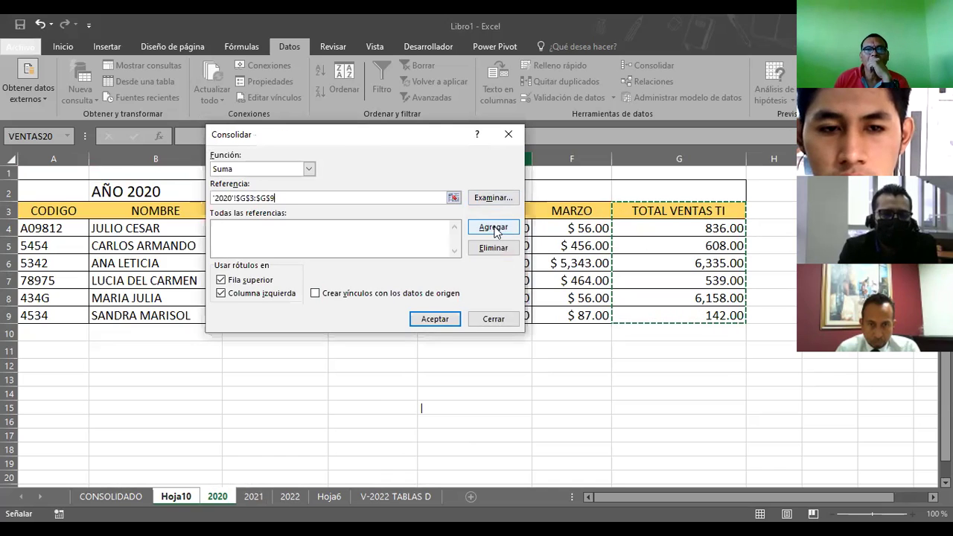
left_click(496, 230)
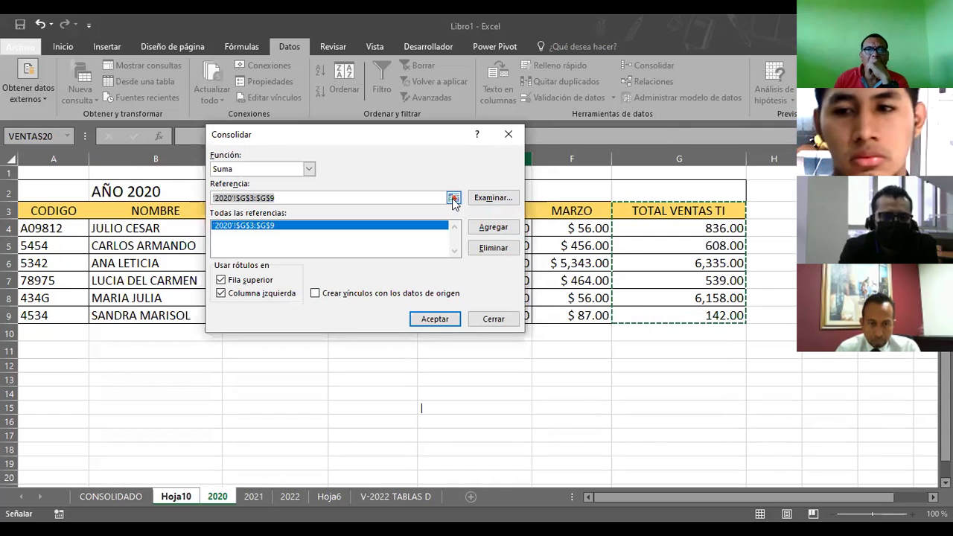
Step: Add '2021'!G3:G9 as a second source and run the consolidation
left_click(454, 199)
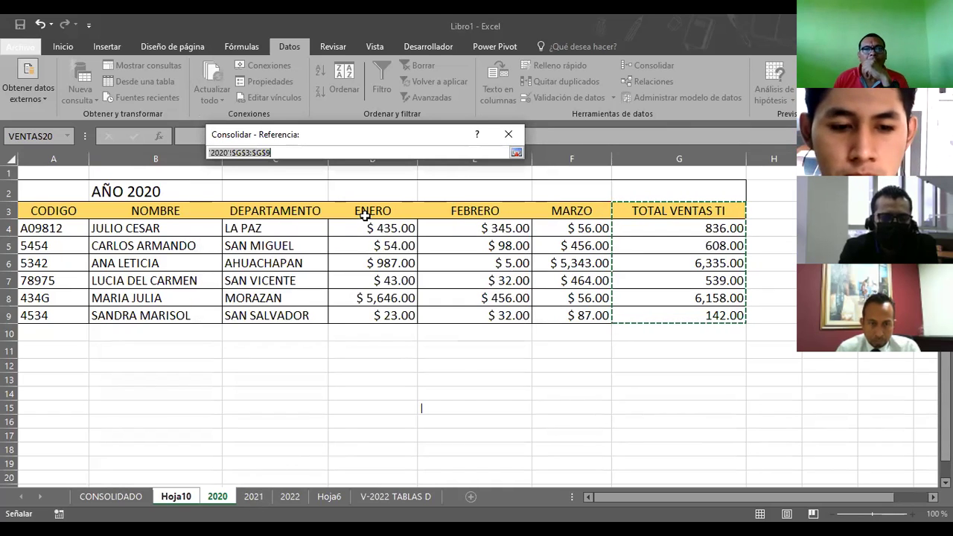
key("BackSpace")
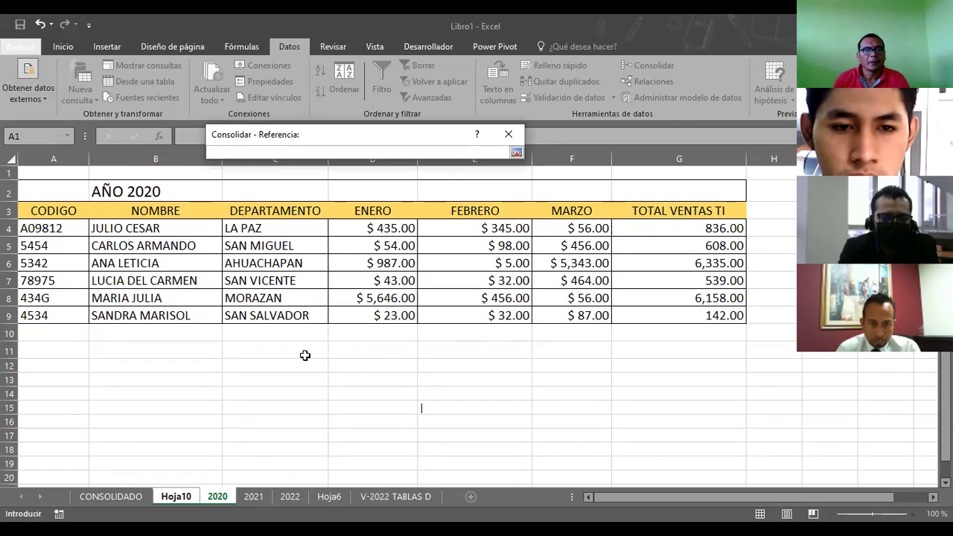
left_click(247, 497)
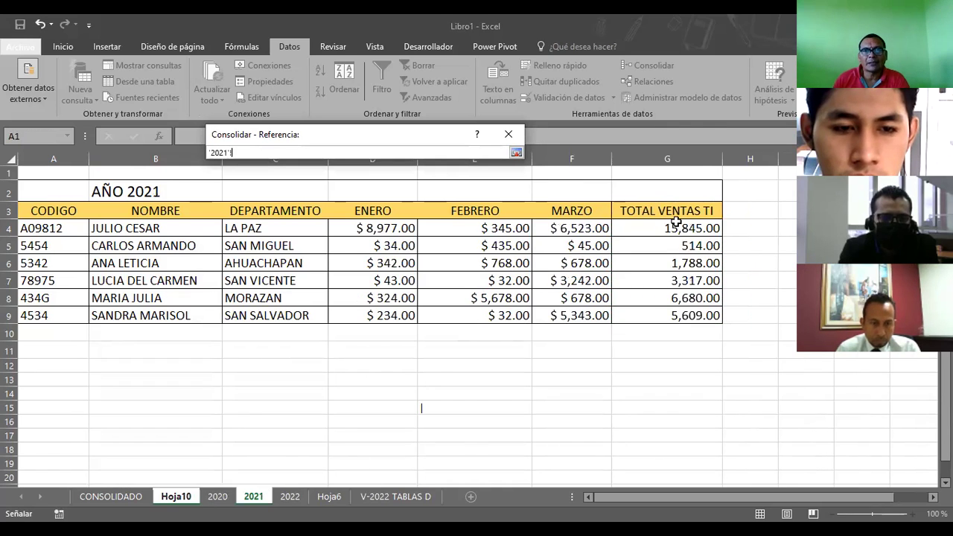
left_click_drag(675, 212, 674, 312)
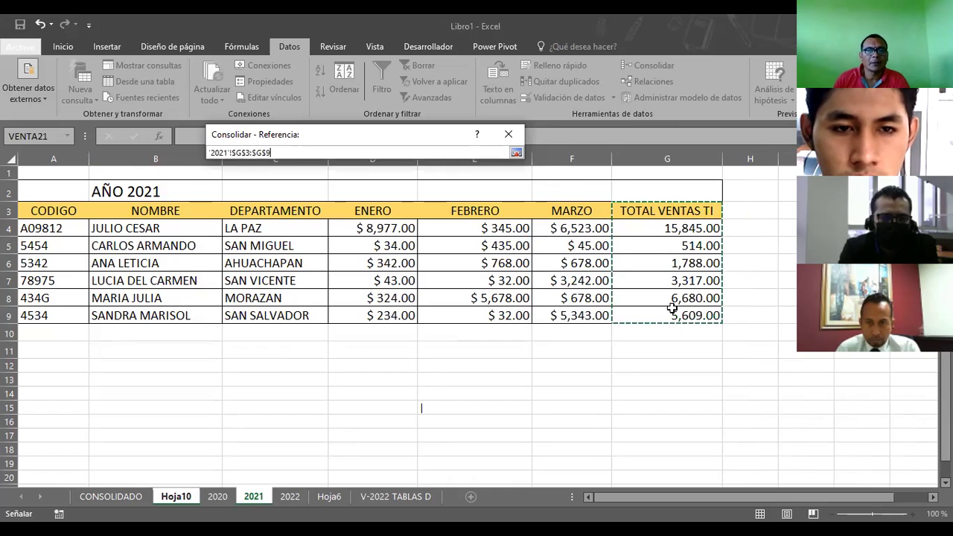
left_click(517, 154)
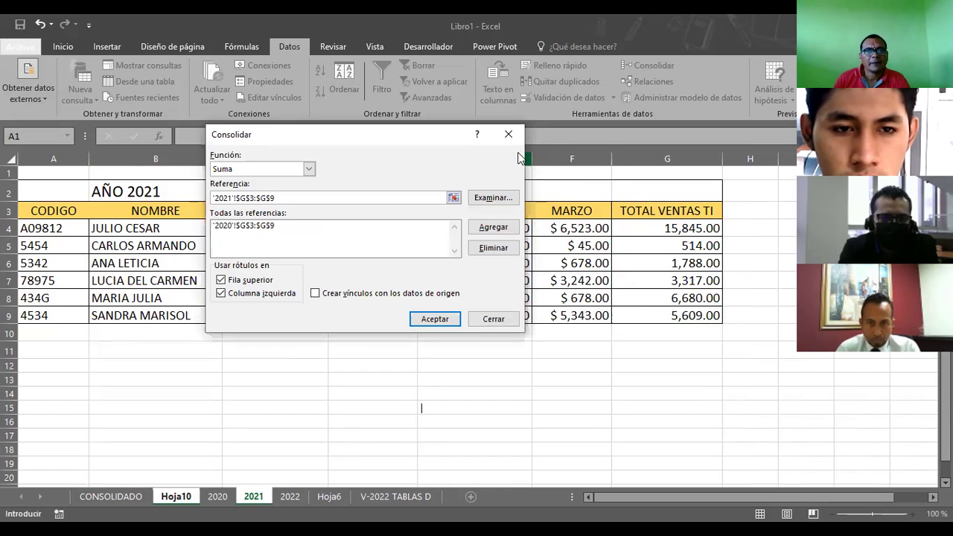
left_click(491, 231)
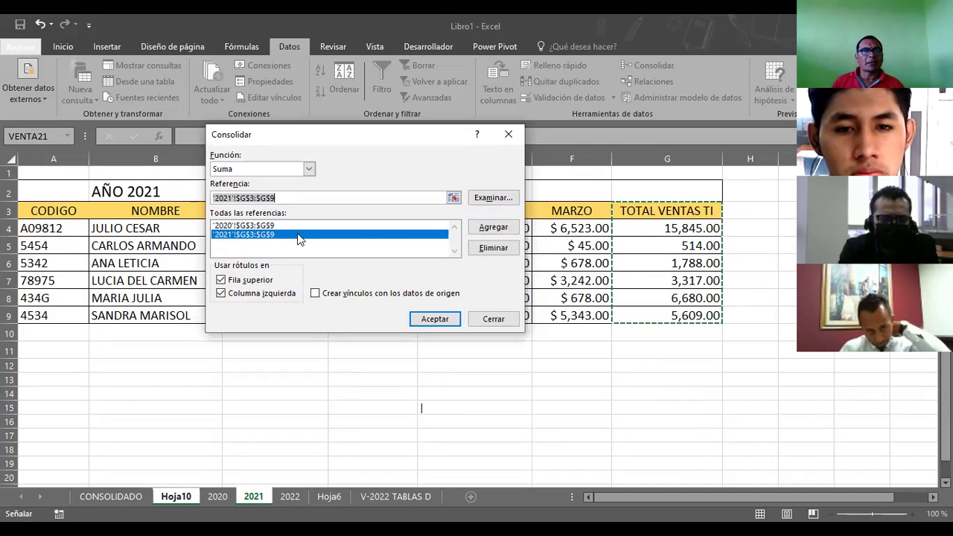
left_click(454, 322)
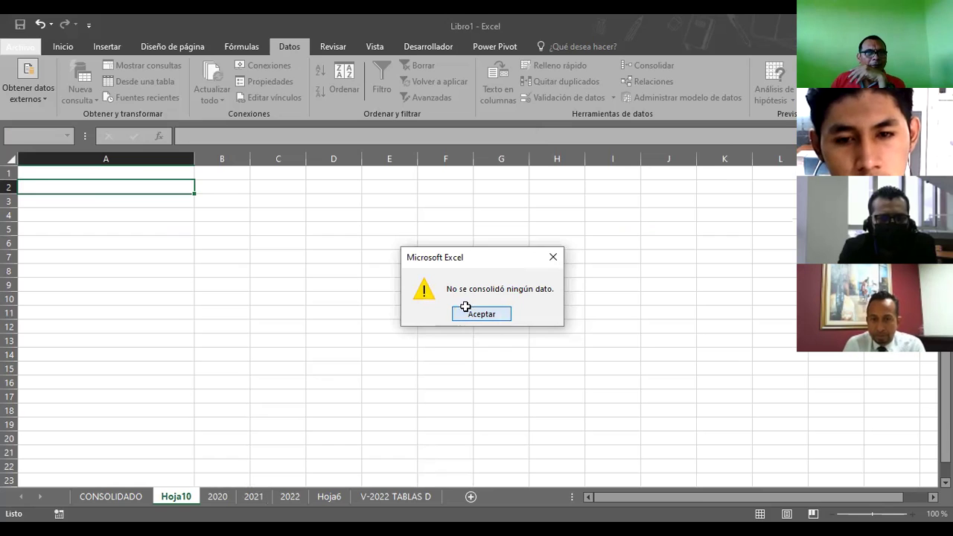
Step: Rerun the consolidation with Crear vínculos con los datos de origen checked, dismissing both no-data warnings
left_click(465, 313)
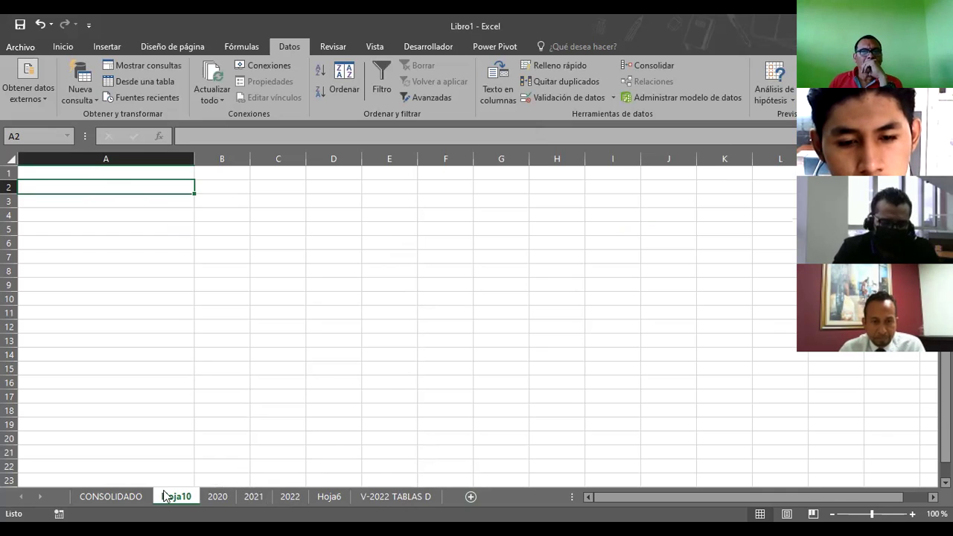
left_click(658, 67)
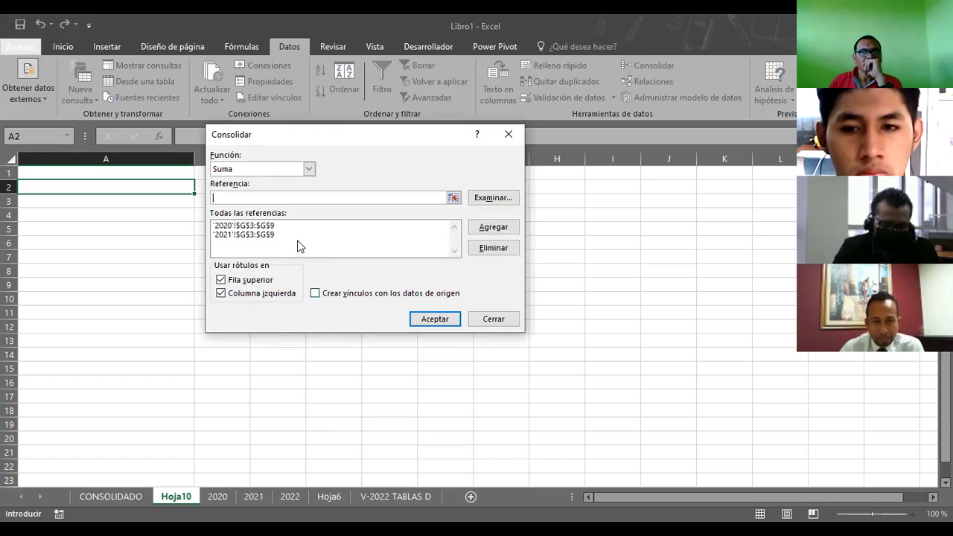
left_click(316, 295)
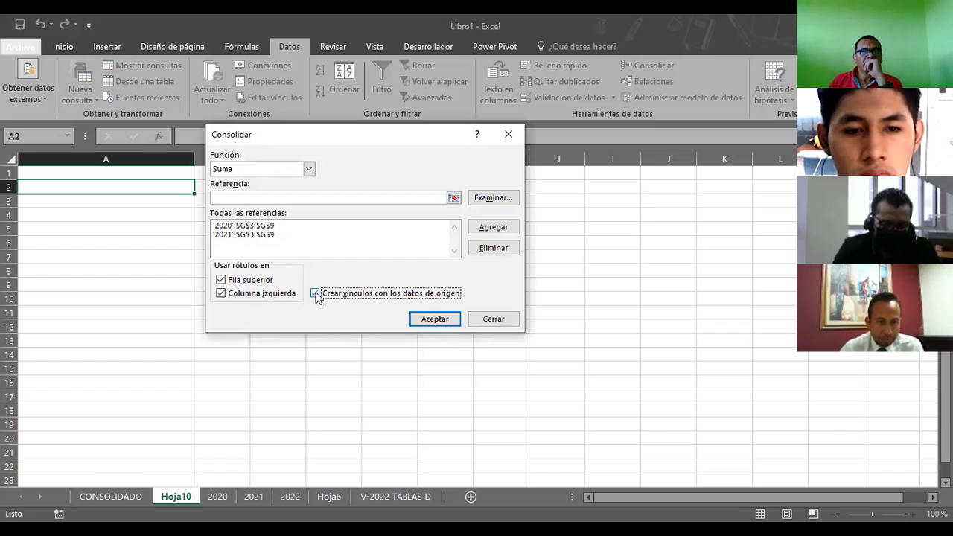
left_click(418, 319)
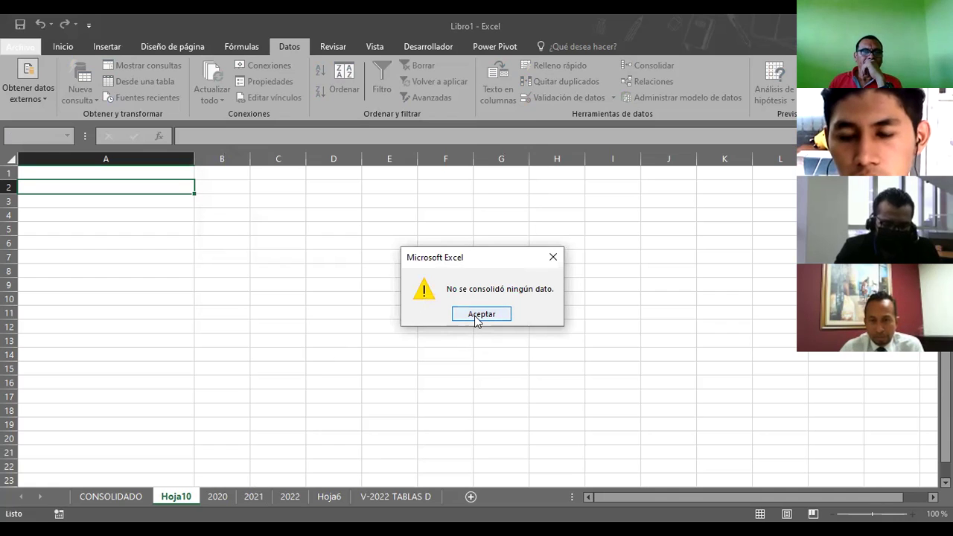
left_click(474, 315)
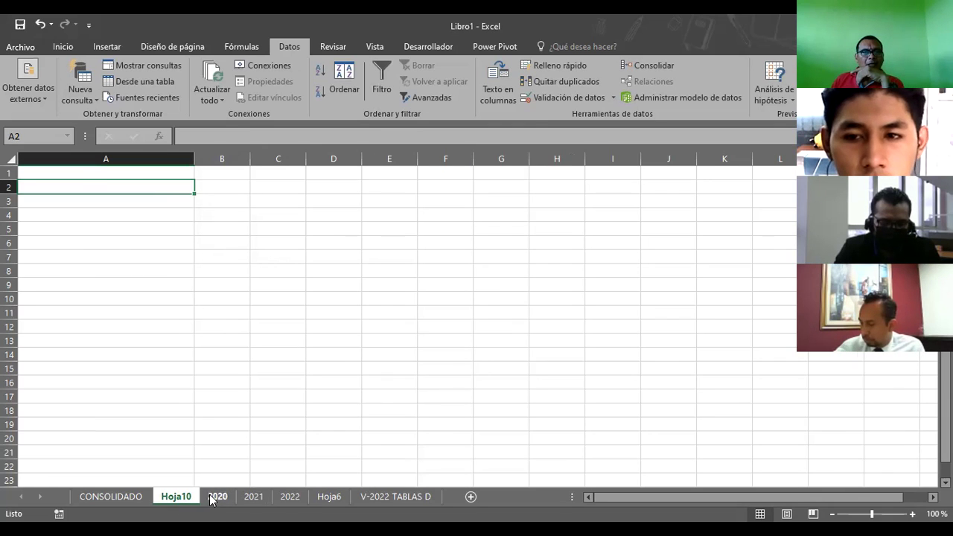
Step: Copy the TOTAL VENTAS TI header from sheet 2020 into cell A2 of Hoja10
left_click(212, 497)
left_click(653, 208)
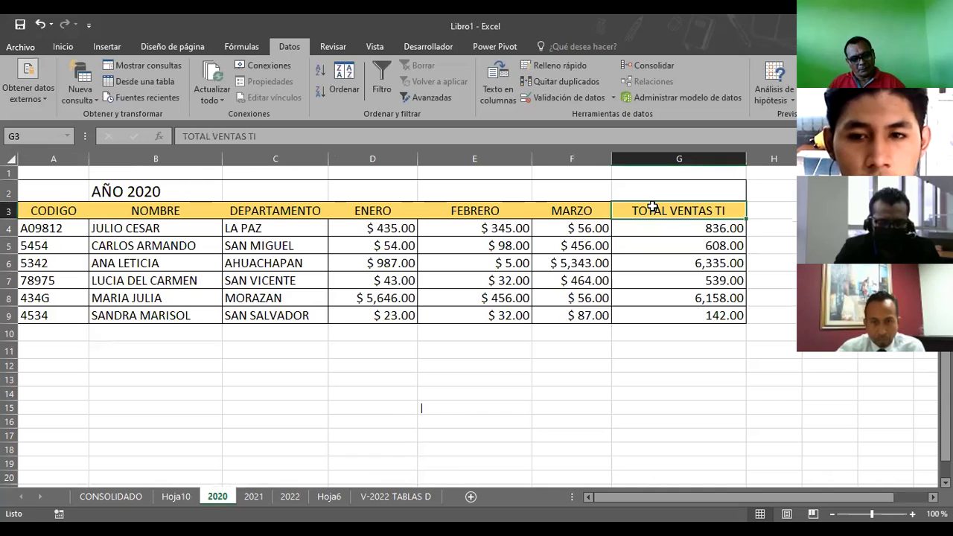
key("ctrl+c")
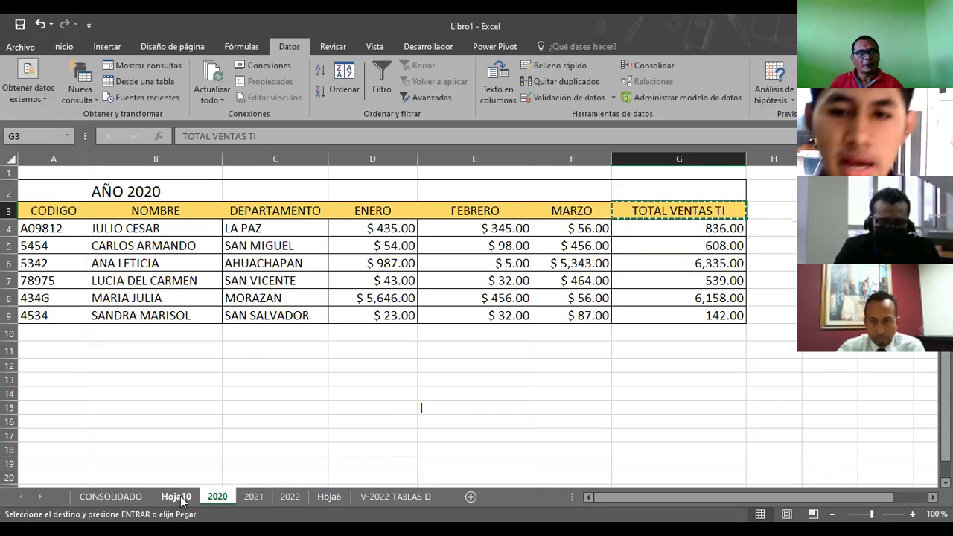
left_click(183, 496)
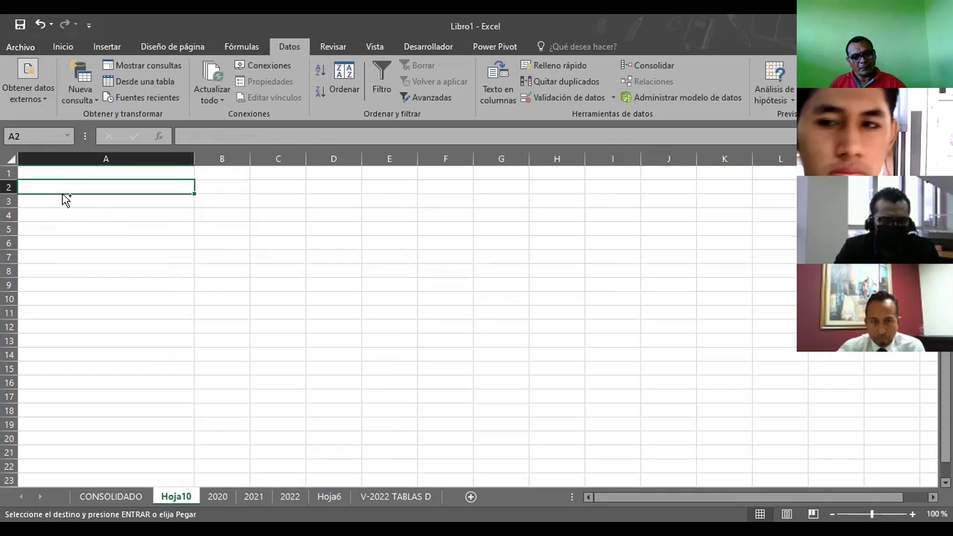
key("ctrl+v")
Step: Apply all borders to the range A2:A12
left_click(102, 232)
left_click(120, 203)
left_click(124, 187)
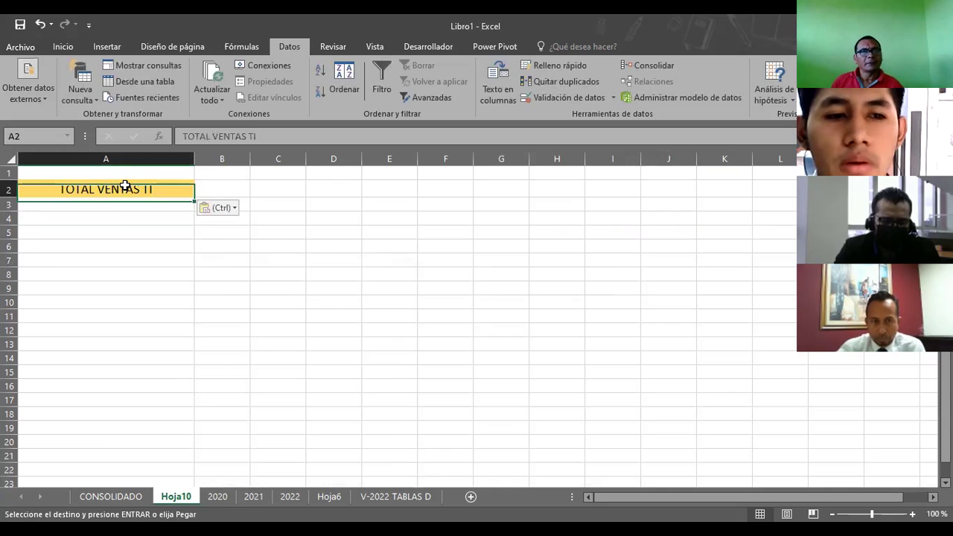
left_click_drag(123, 186, 126, 310)
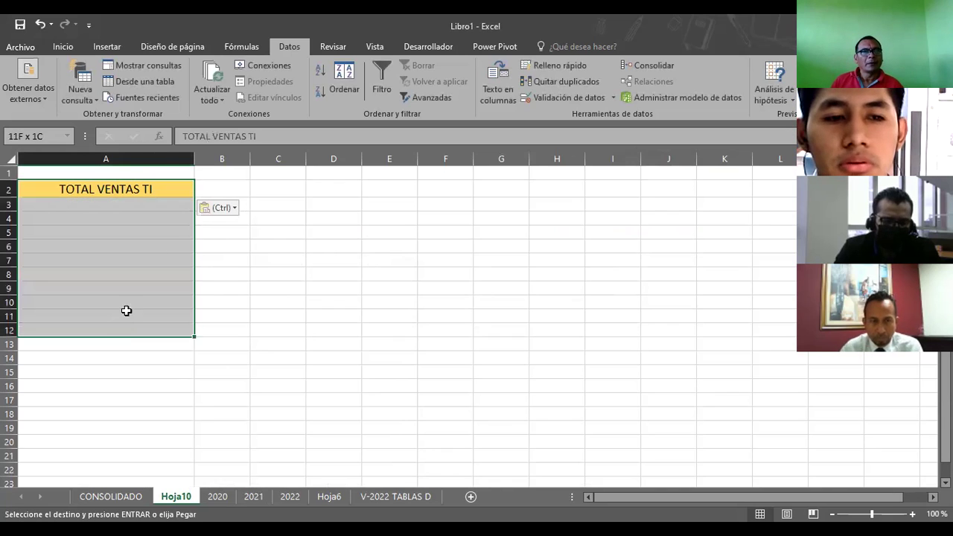
left_click(59, 46)
left_click(142, 91)
left_click(302, 246)
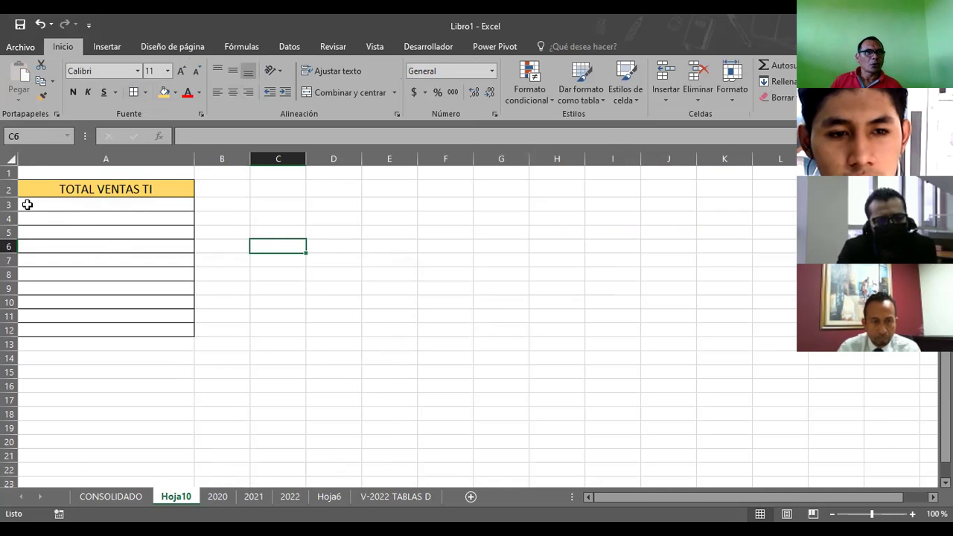
Step: Select cell A3 below the header as the consolidation destination
left_click(26, 204)
left_click(44, 184)
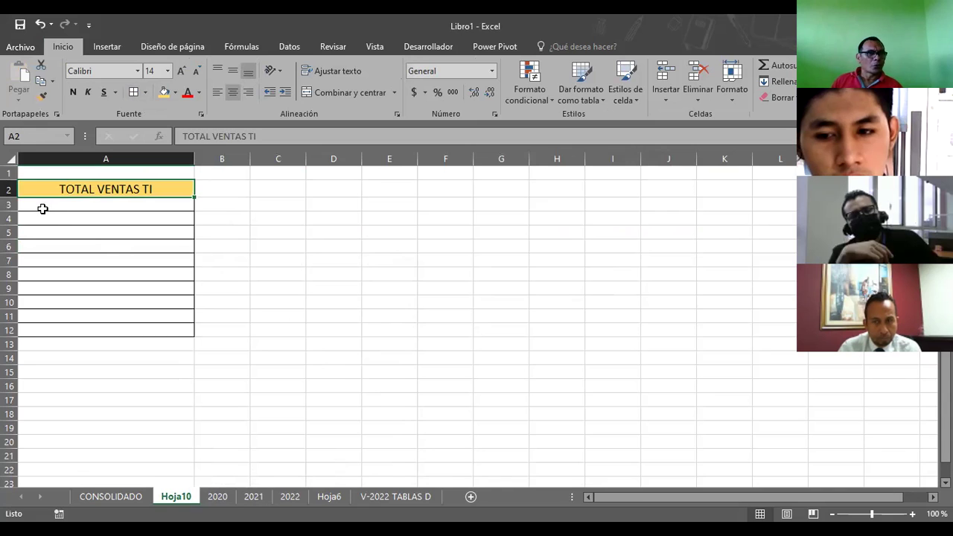
left_click(42, 208)
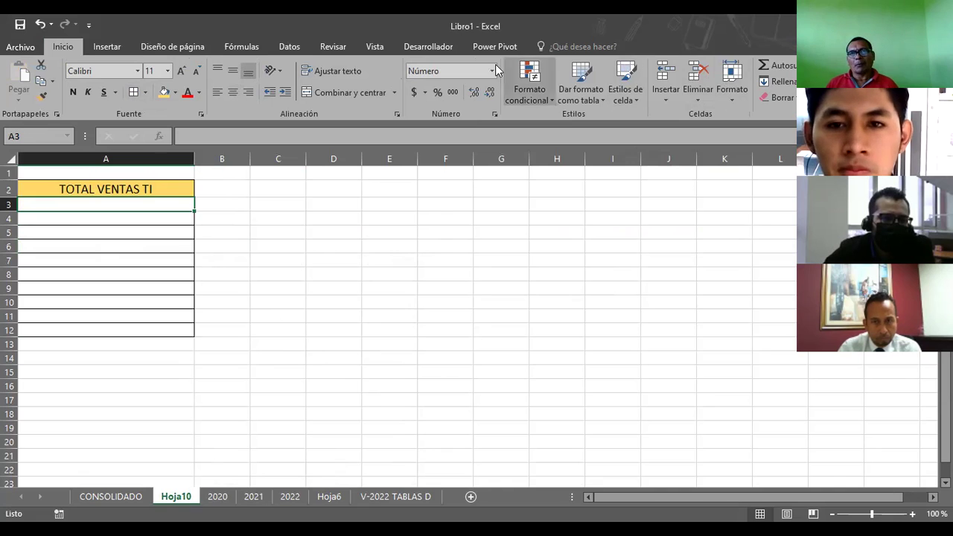
Step: Open Datos > Consolidar and cancel browsing for a source workbook
left_click(291, 43)
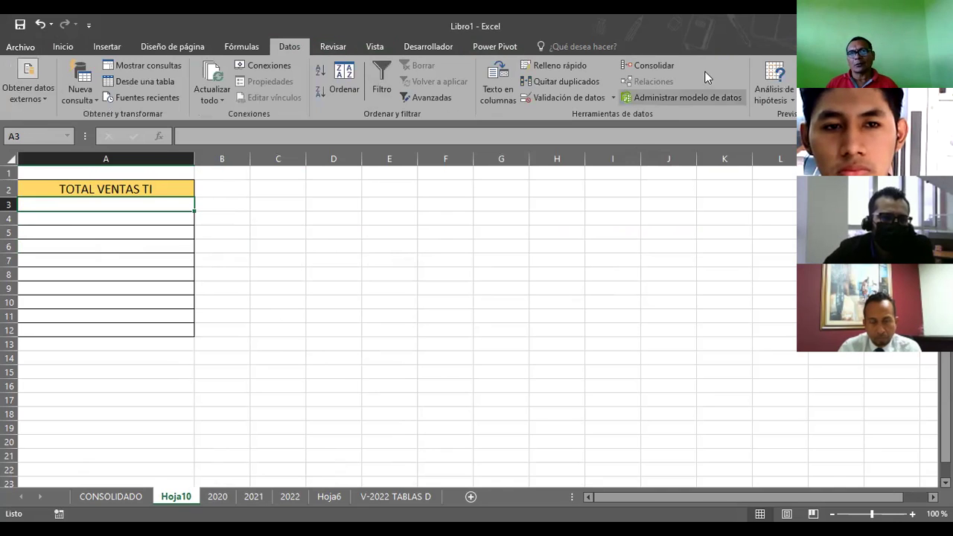
left_click(661, 67)
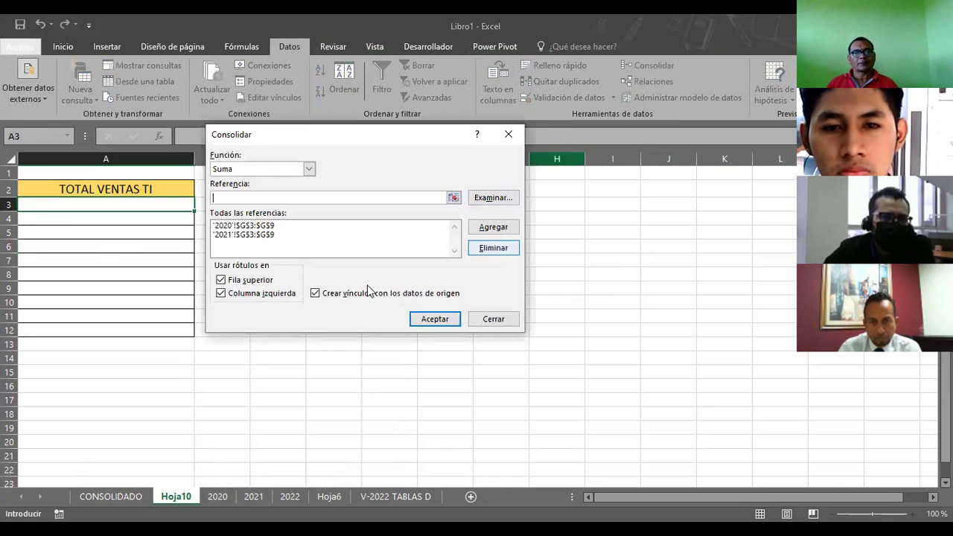
left_click(275, 228)
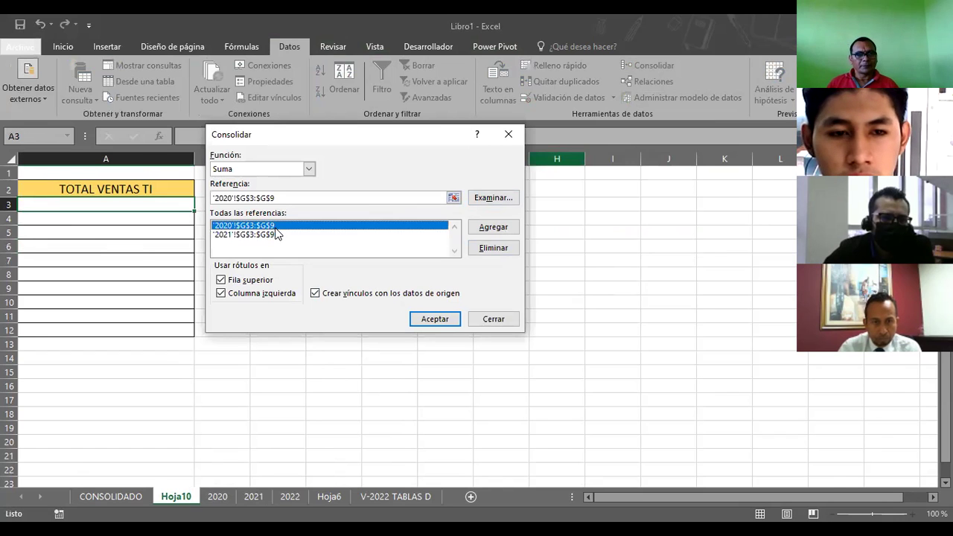
left_click(485, 200)
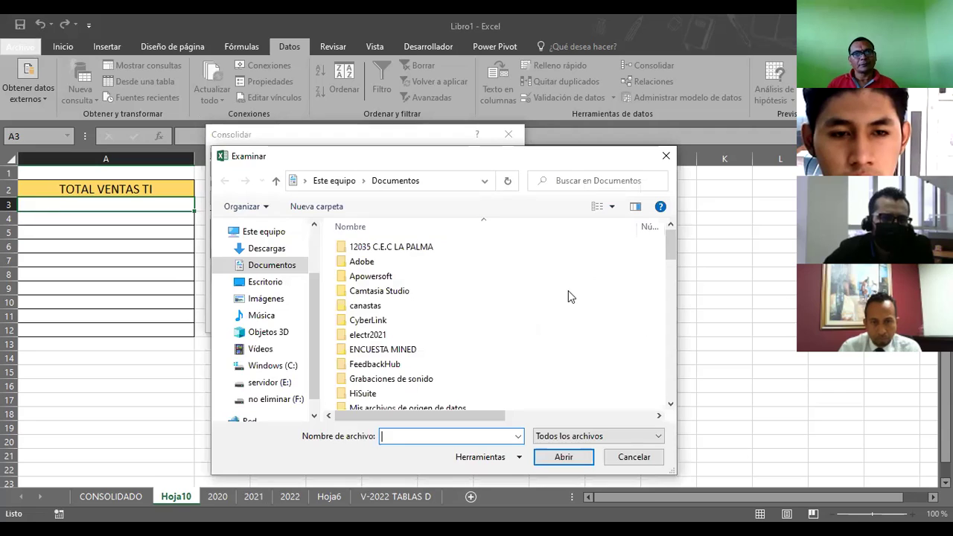
key("Escape")
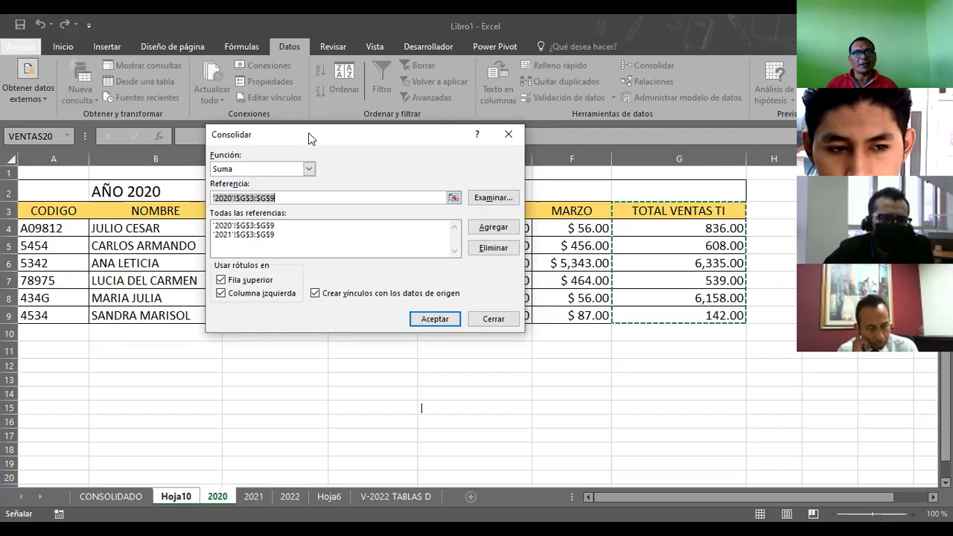
Step: Delete the old 2020 and 2021 G3:G9 references from the source list
left_click_drag(308, 134, 359, 197)
left_click(307, 261)
type("4")
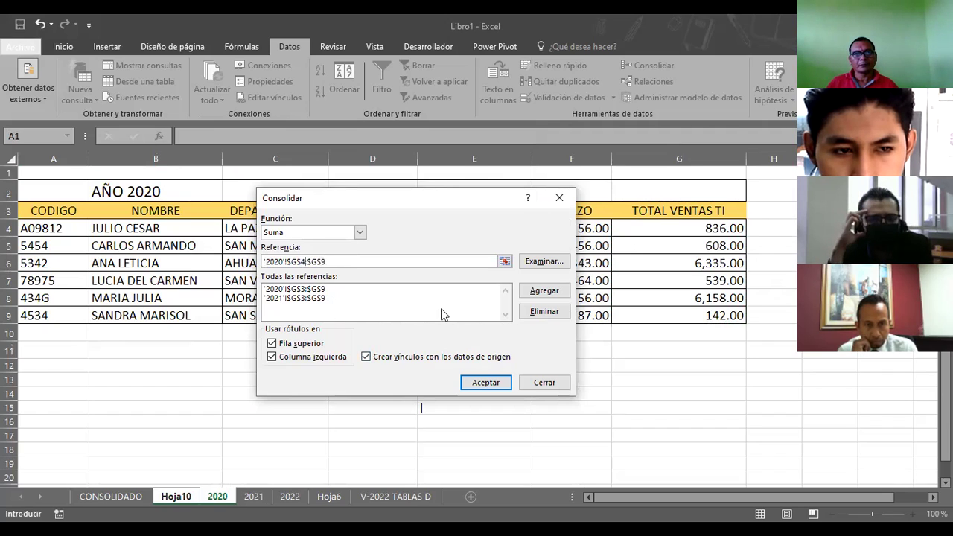
left_click(323, 299)
left_click(545, 312)
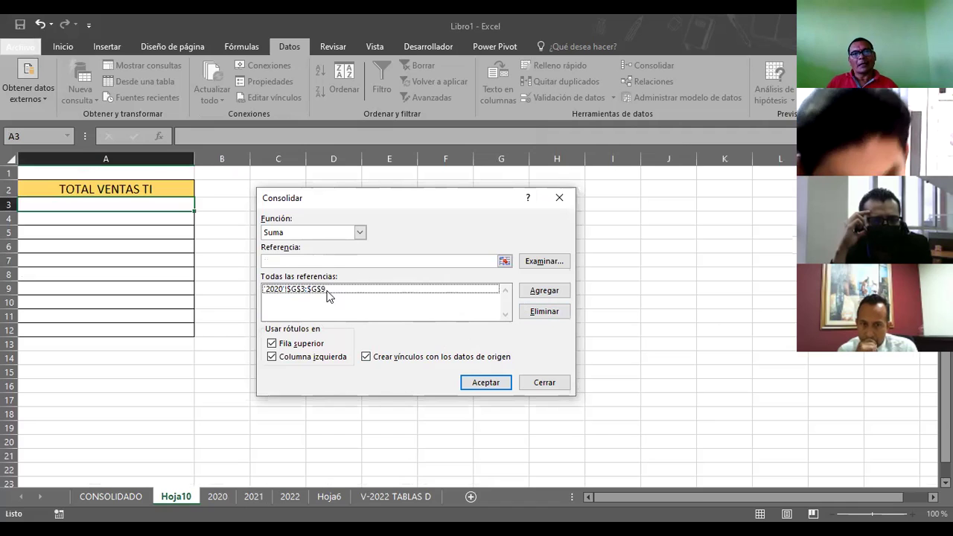
left_click(327, 290)
left_click(544, 313)
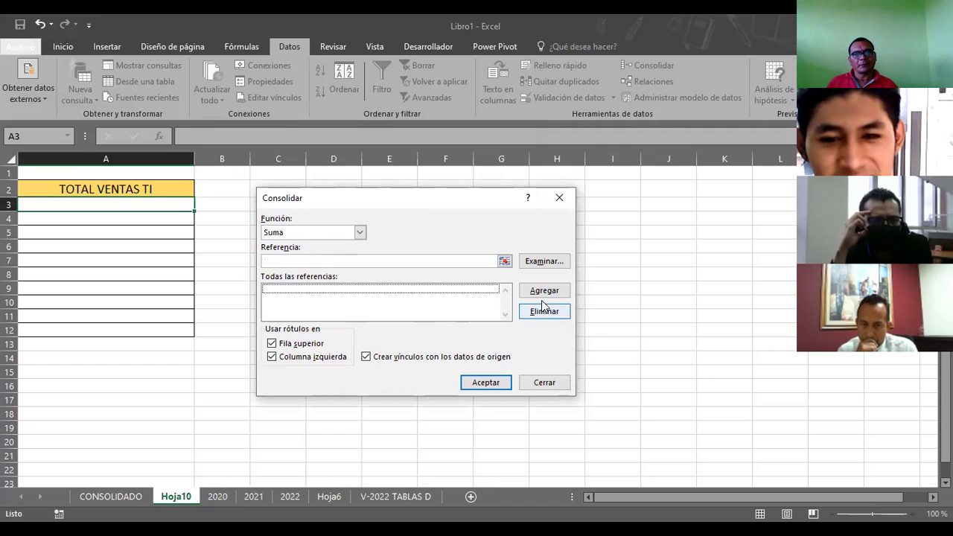
Step: Add '2020'!$G$4:$G$9 as a consolidation source, then enter AÑO2020 in Referencia
left_click_drag(432, 202, 495, 113)
left_click(567, 172)
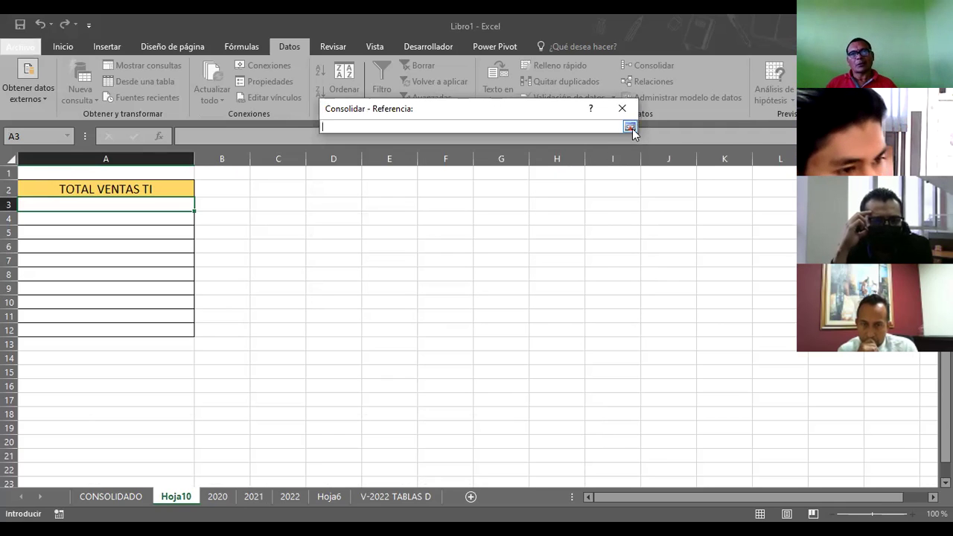
left_click(631, 128)
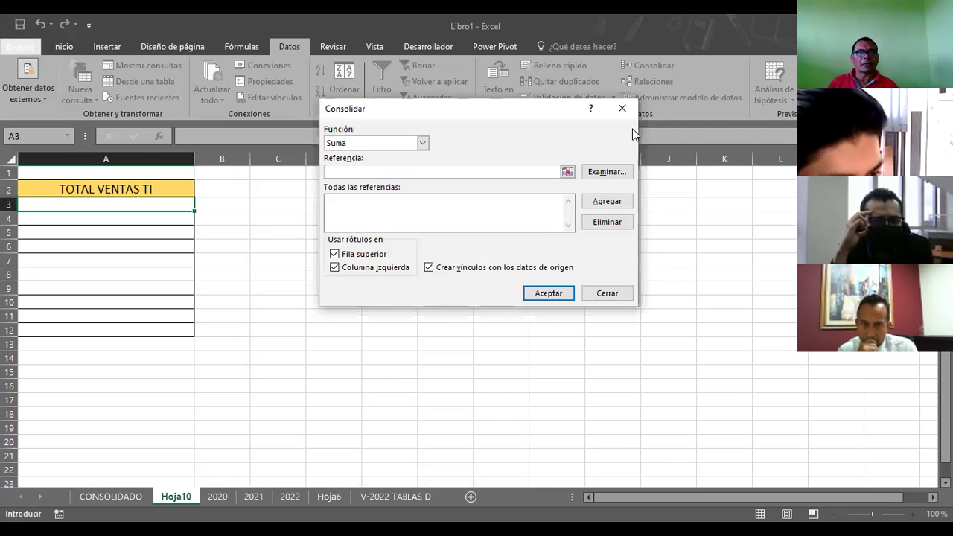
left_click(568, 173)
left_click(224, 498)
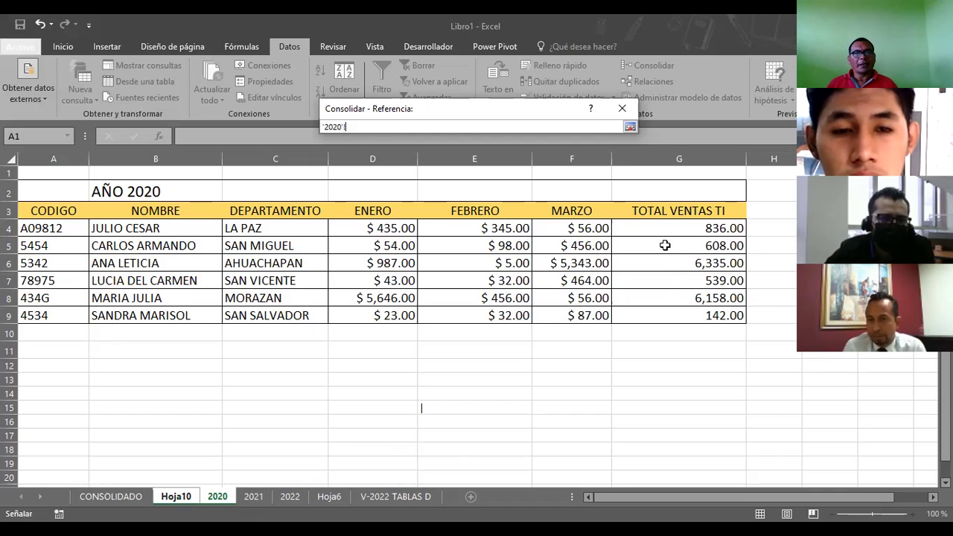
left_click_drag(675, 228, 676, 243)
left_click_drag(671, 307, 672, 311)
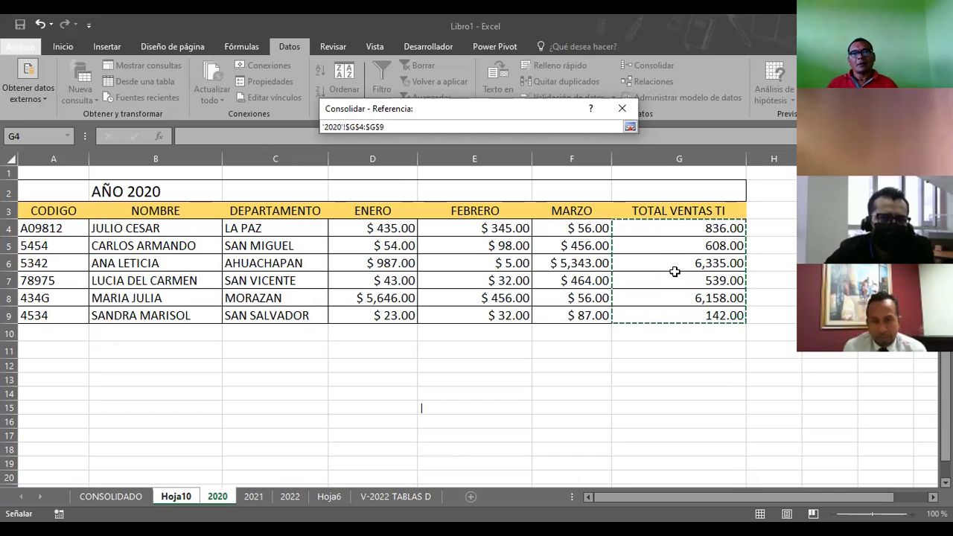
left_click(628, 130)
left_click(607, 202)
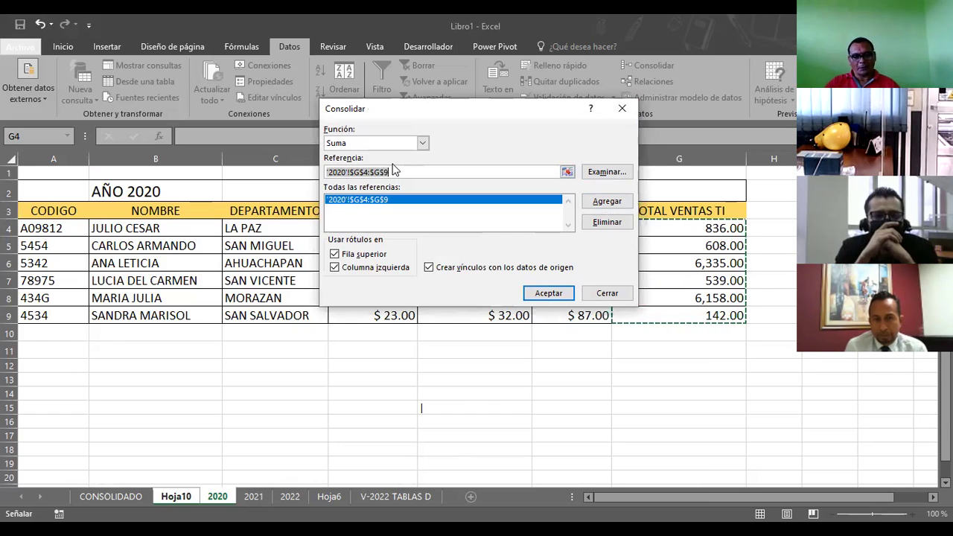
type("AÑO20")
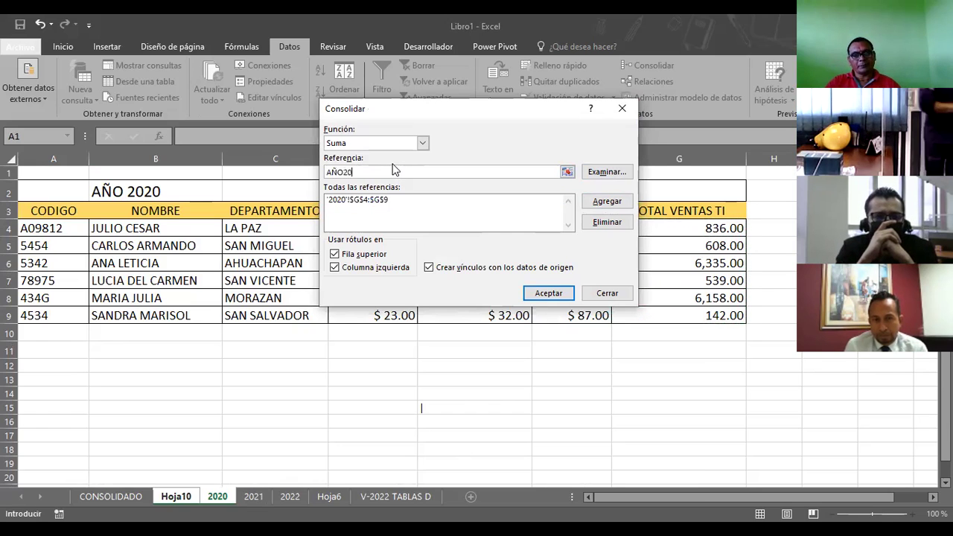
type("20")
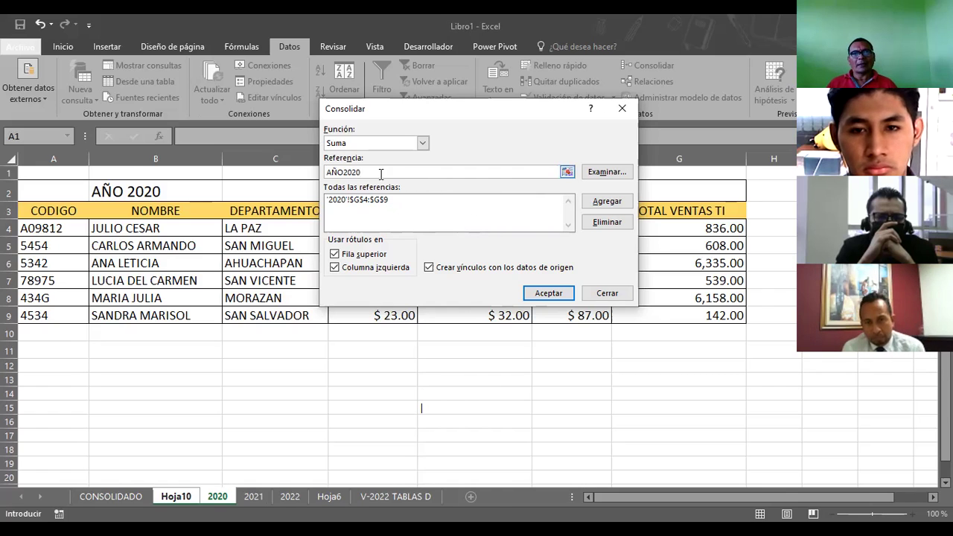
Step: Remove the stray AÑO2020 entry from the references and clear the reference box
left_click(606, 205)
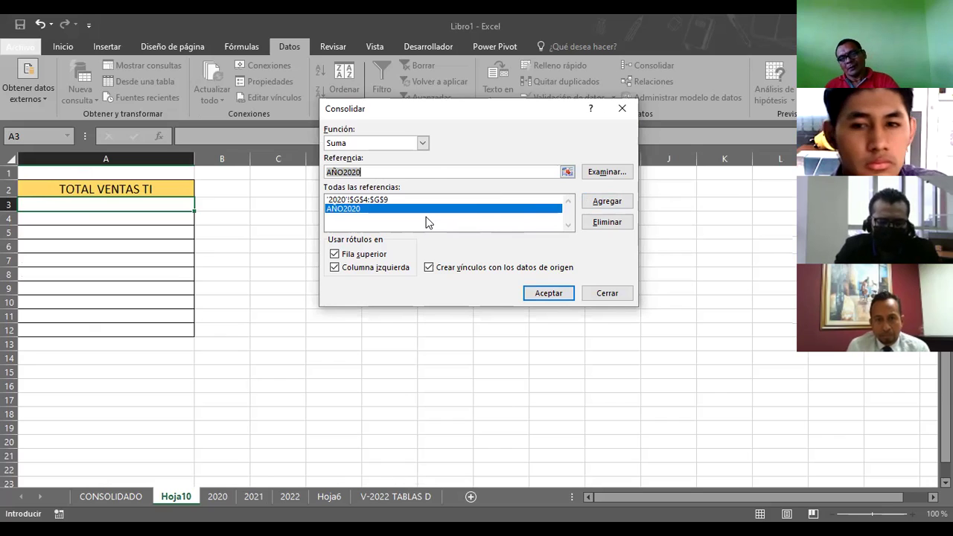
key("BackSpace")
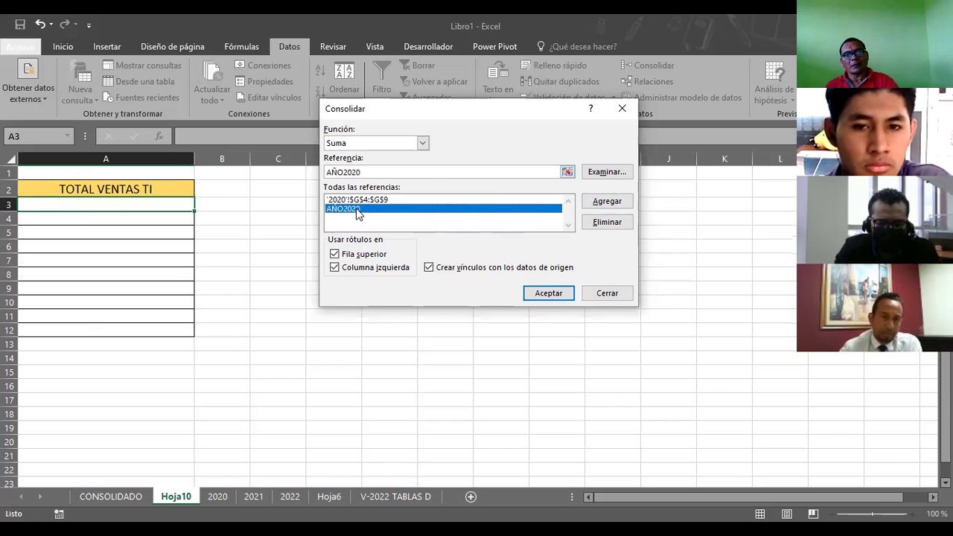
left_click(356, 210)
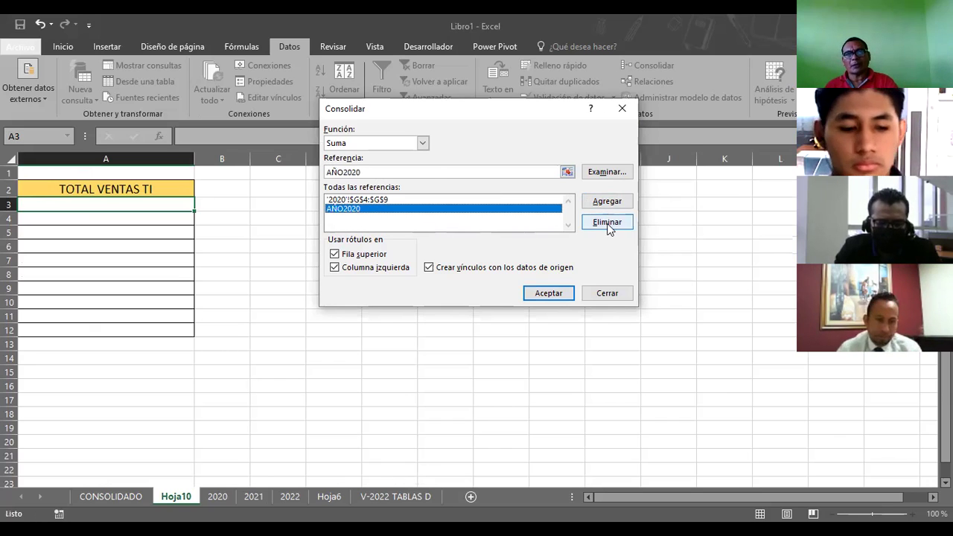
left_click(608, 225)
left_click(351, 203)
left_click(438, 171)
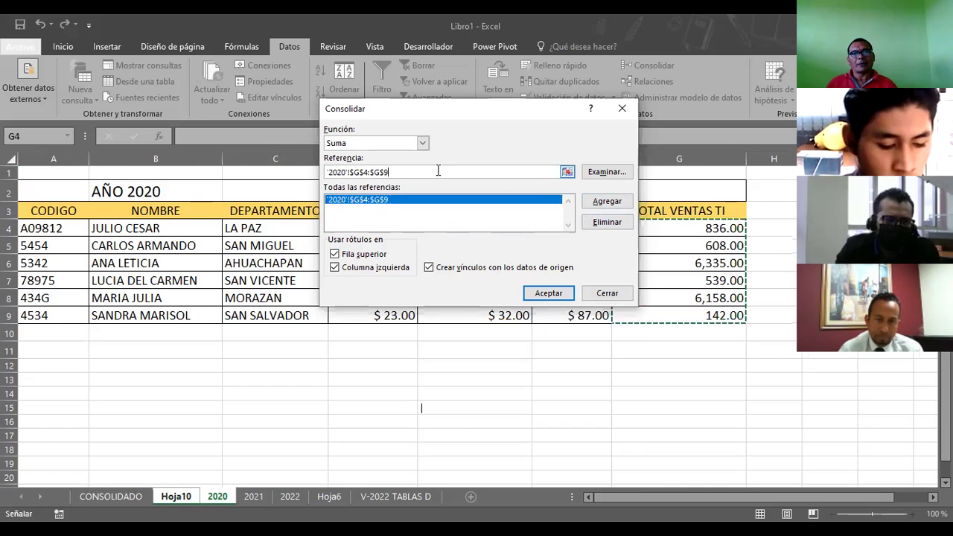
key("BackSpace")
key("BackSpace")
key("BackSpace")
key("BackSpace")
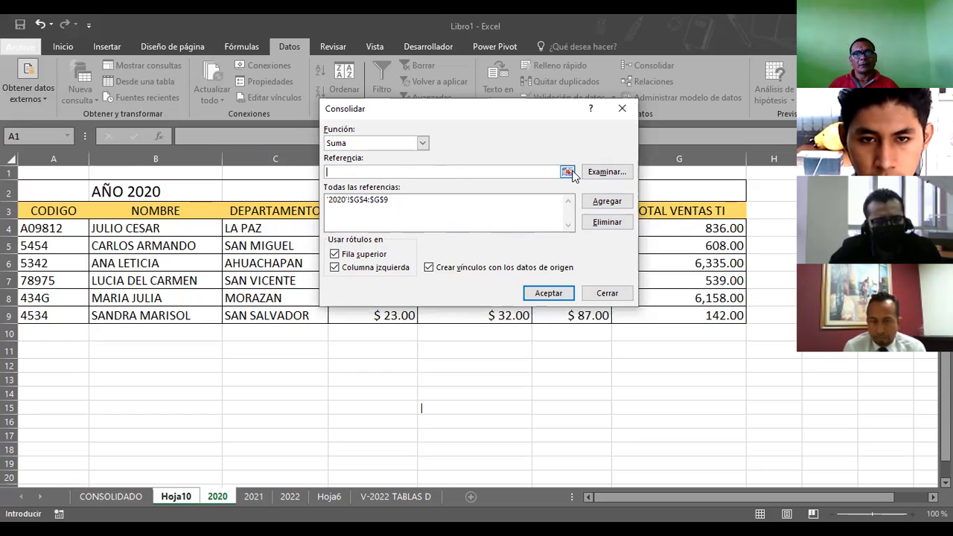
Step: Add '2021'!$G$4:$G$9 from sheet 2021 as a consolidation source
left_click(567, 172)
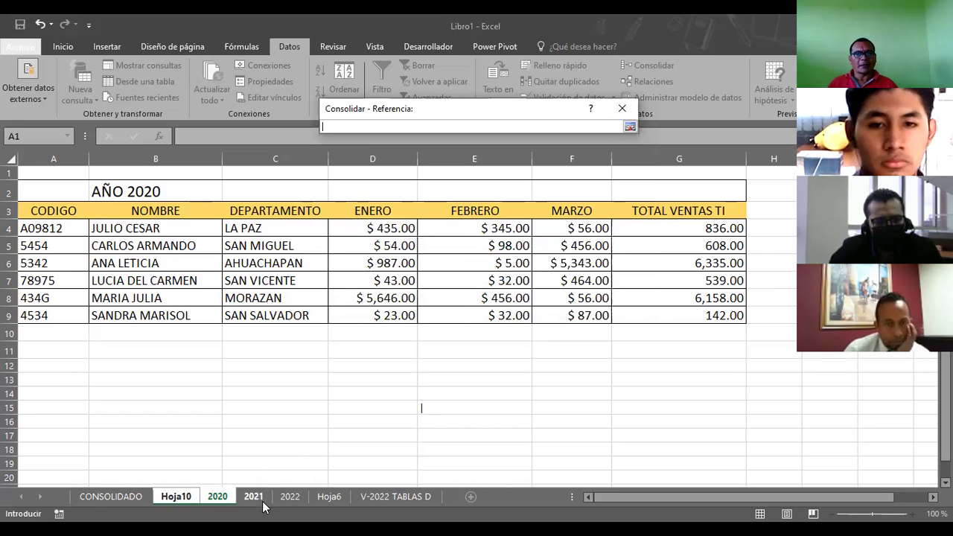
left_click(253, 496)
left_click_drag(668, 227, 671, 315)
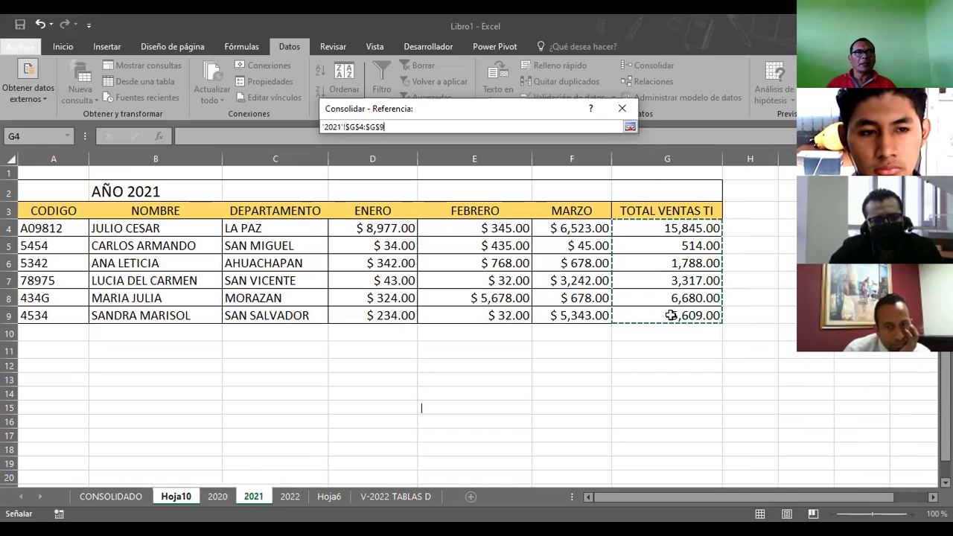
left_click(630, 128)
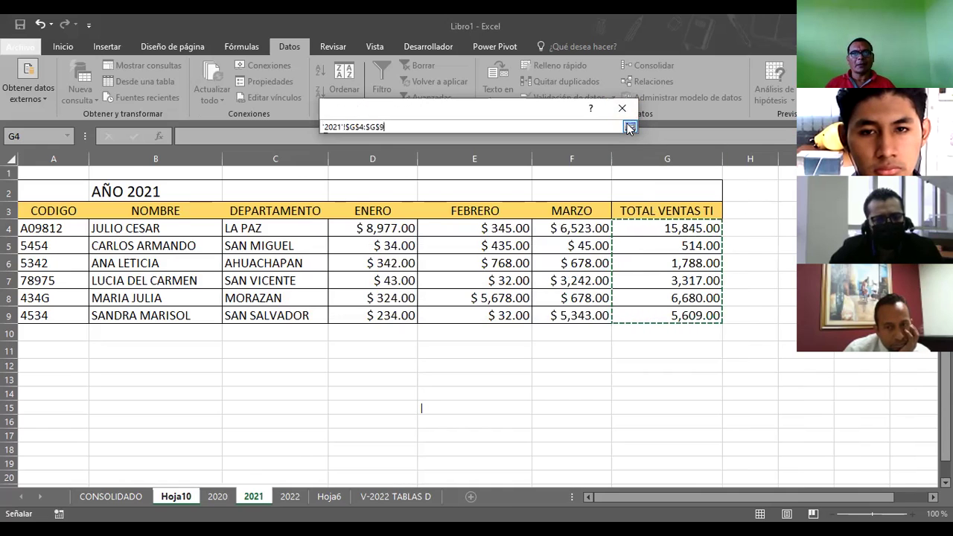
left_click(606, 207)
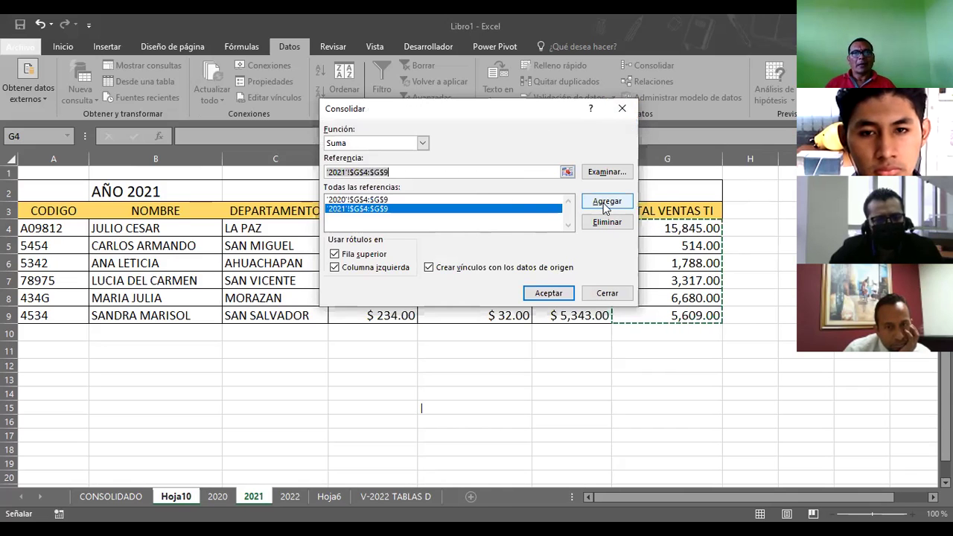
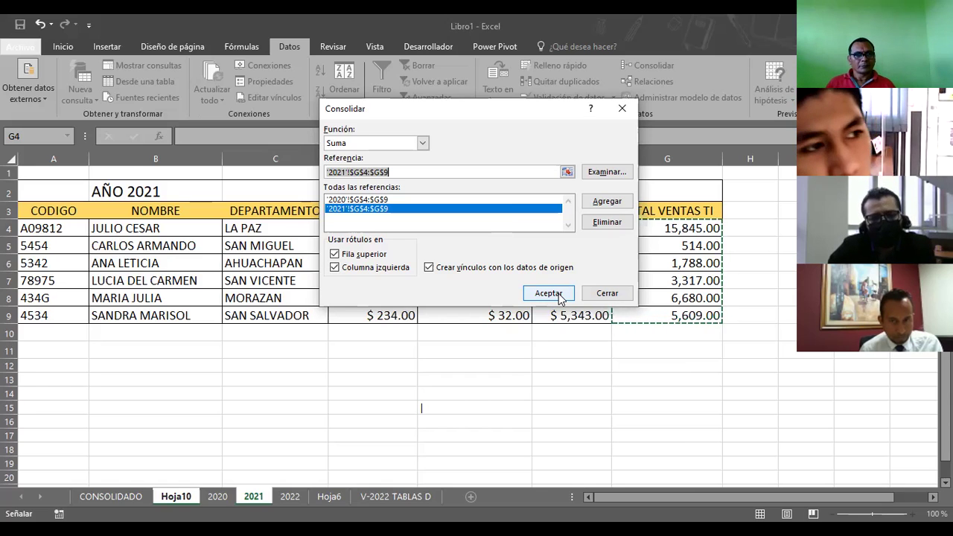
Step: Consolidate the 2020 and 2021 G4:G9 totals onto Hoja10 without left-column labels
left_click(335, 267)
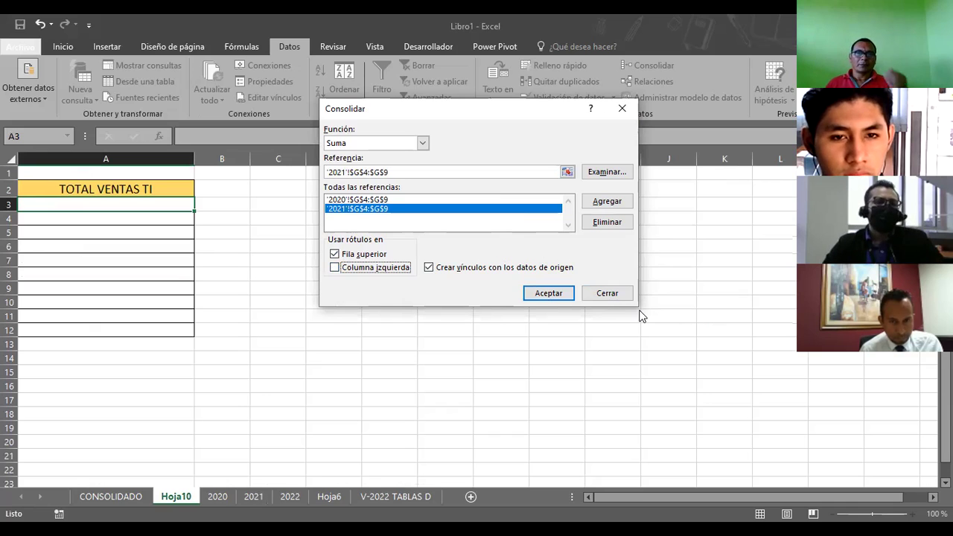
left_click(551, 297)
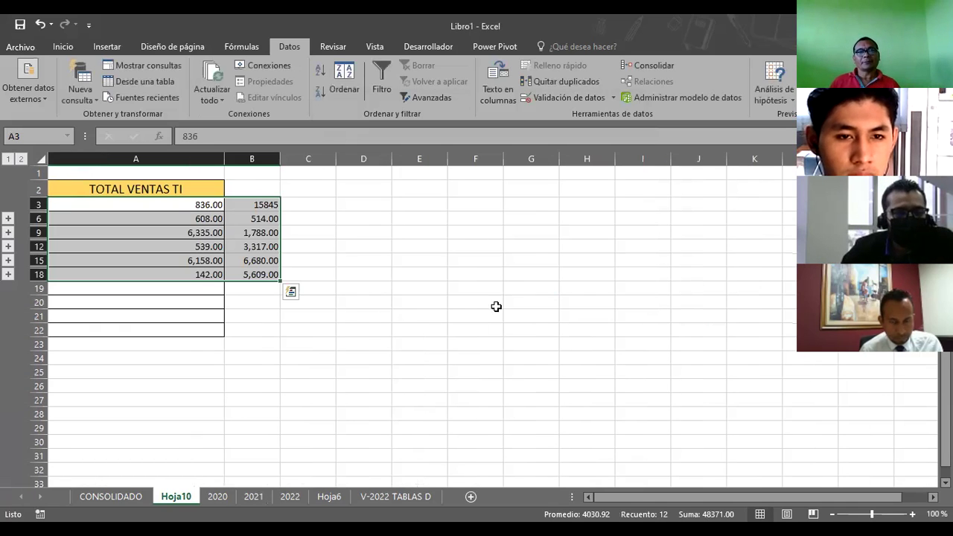
left_click(461, 271)
Step: Compare Hoja10's first total with sheets 2020 and 2021, checking the G4 total formula
left_click(177, 208)
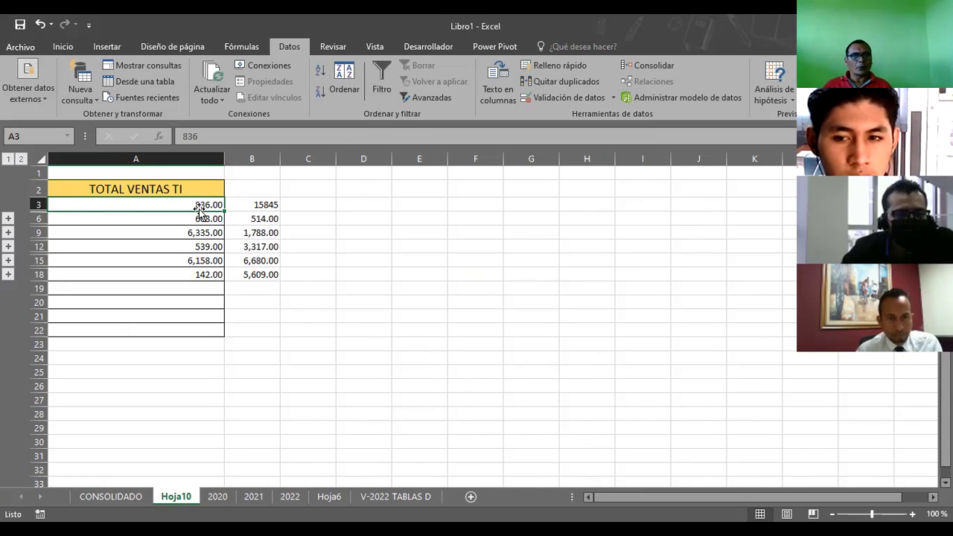
left_click(218, 499)
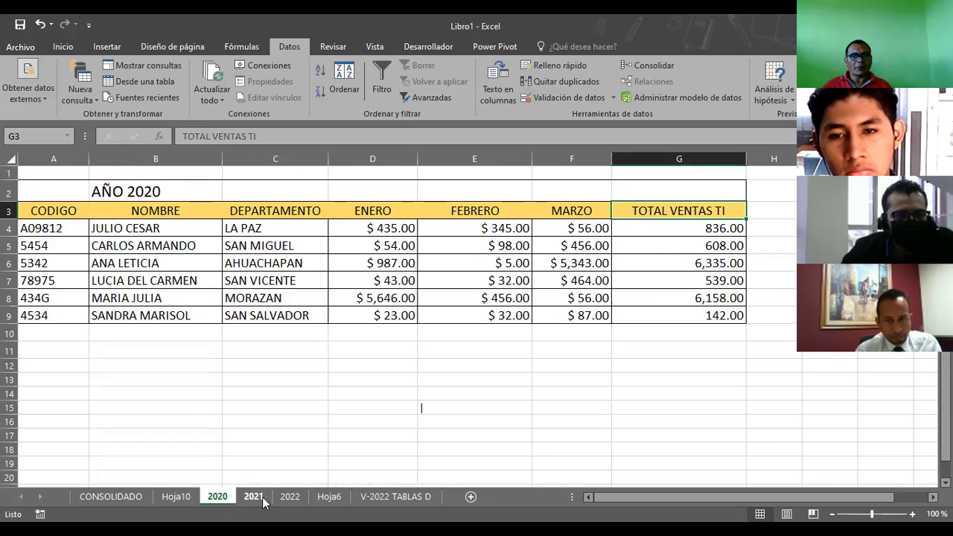
left_click(257, 498)
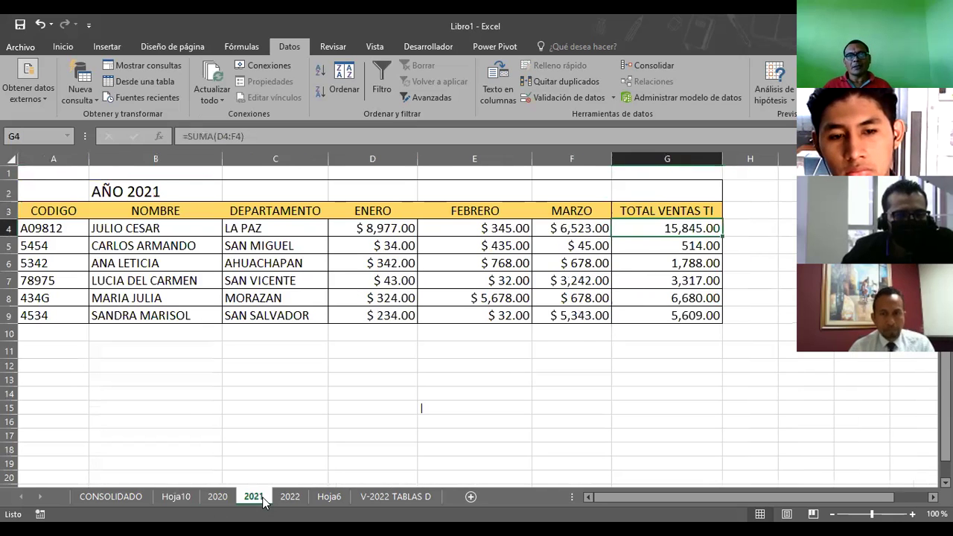
left_click(210, 497)
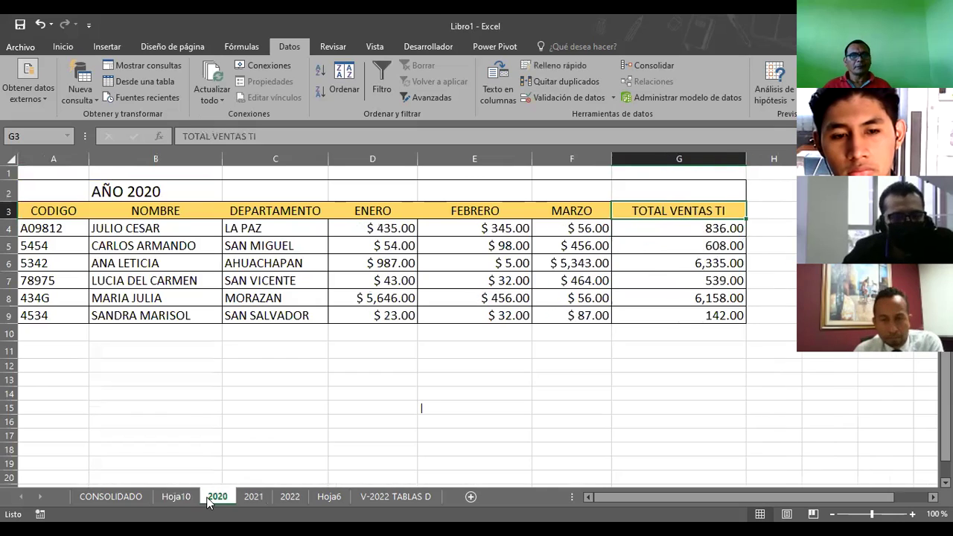
left_click(717, 227)
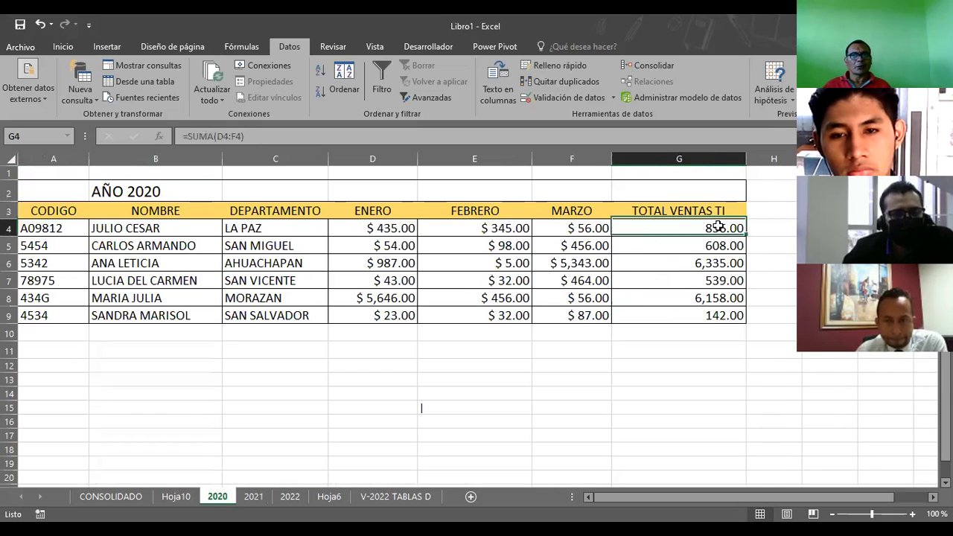
left_click(177, 496)
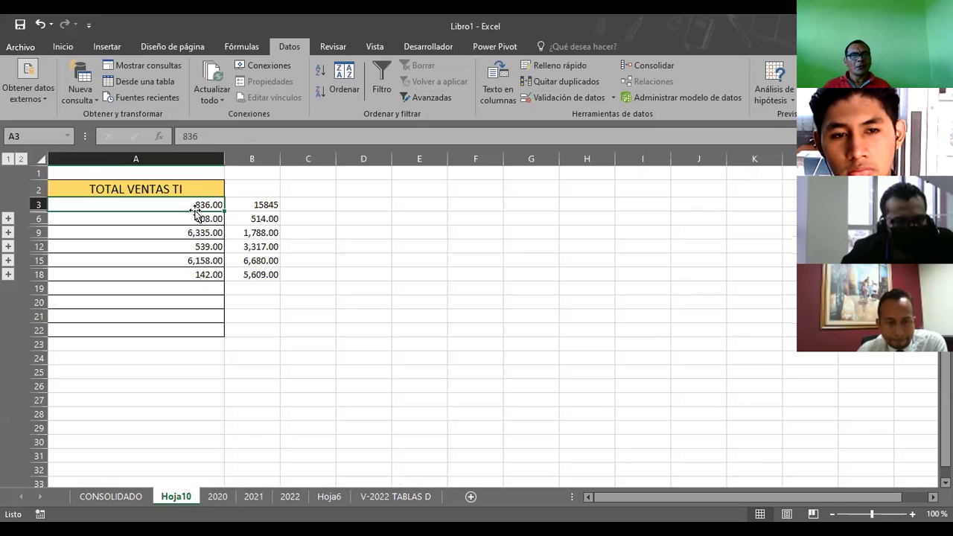
Step: Recheck sheets 2020 and 2021 against Hoja10's B3 total and A2 heading, ending on 2020
left_click(218, 497)
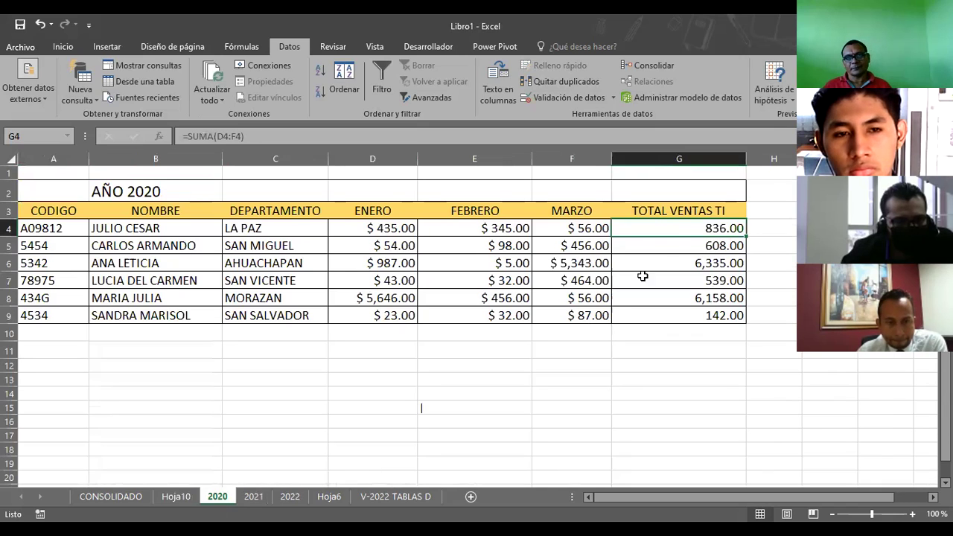
left_click(253, 497)
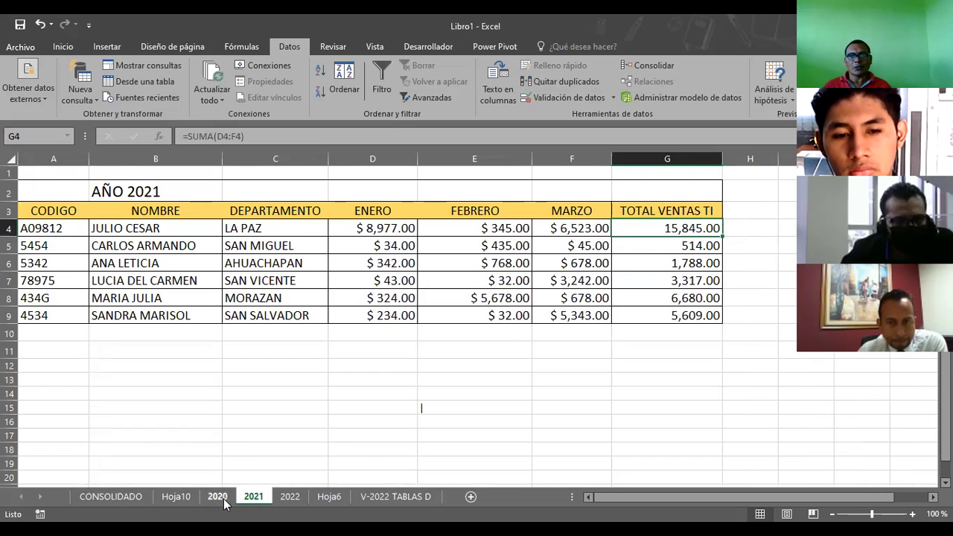
left_click(178, 497)
left_click(262, 205)
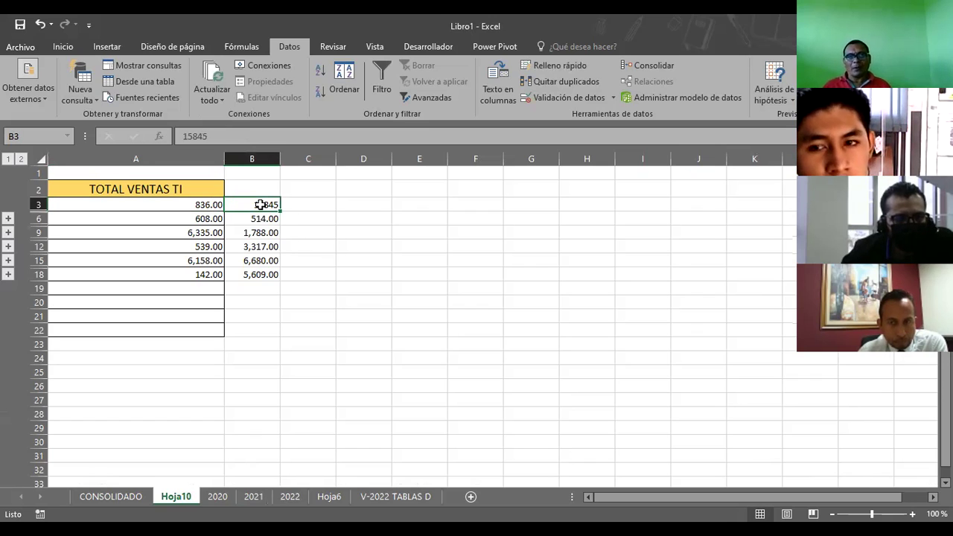
left_click(186, 191)
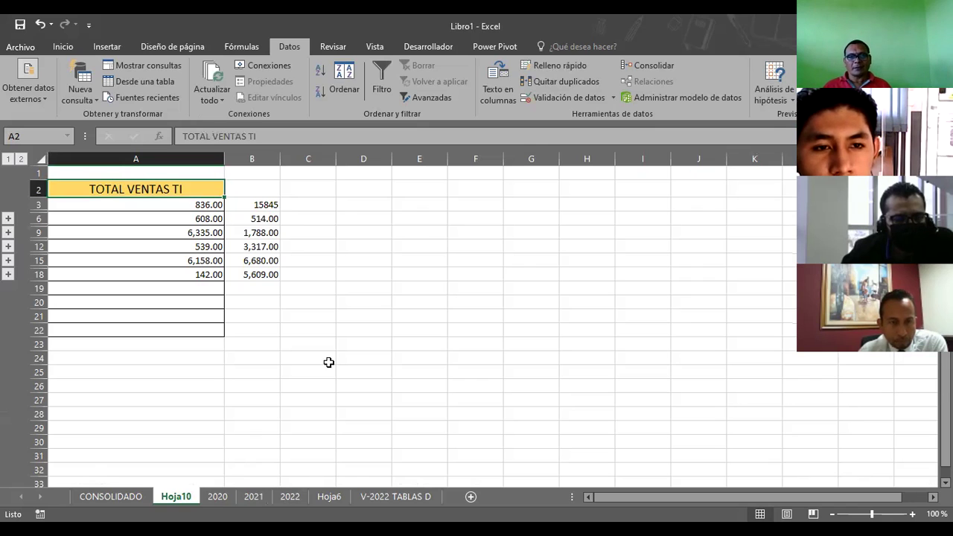
left_click(217, 498)
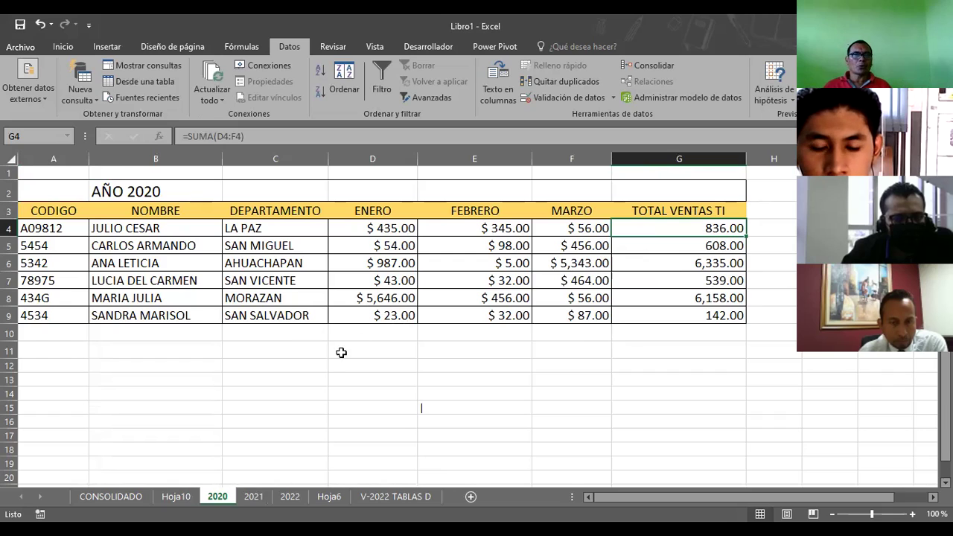
Step: Rerun consolidation on Hoja10 using left-column labels, dismissing the no-data warning
left_click(660, 69)
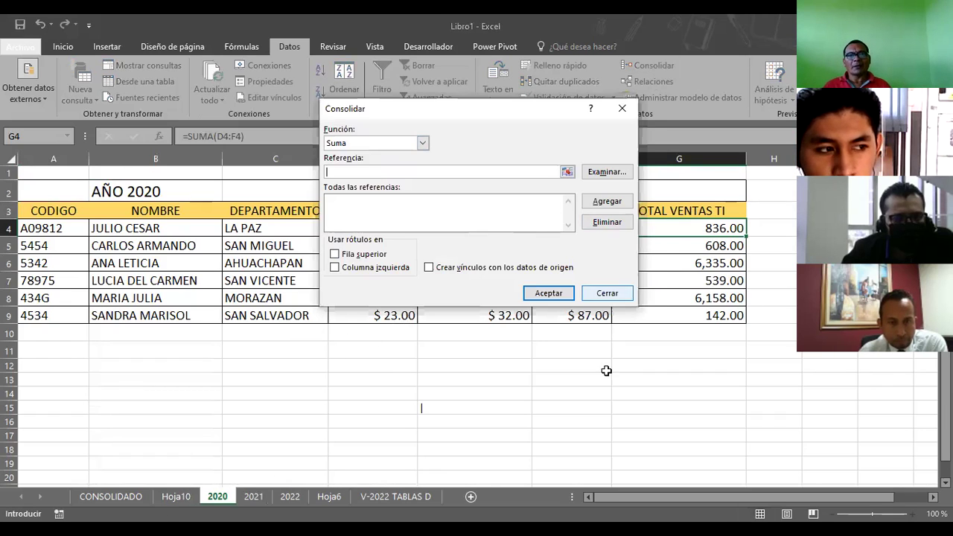
key("Escape")
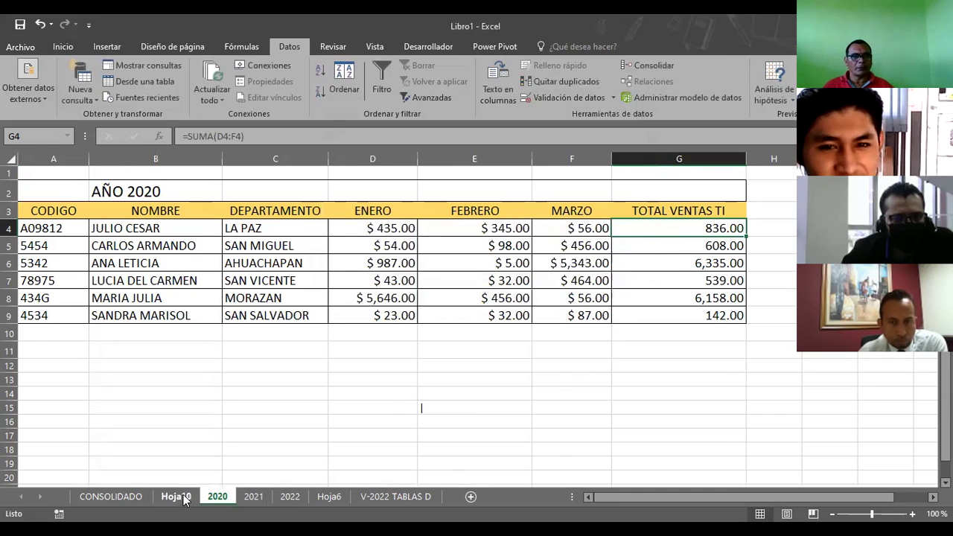
left_click(186, 498)
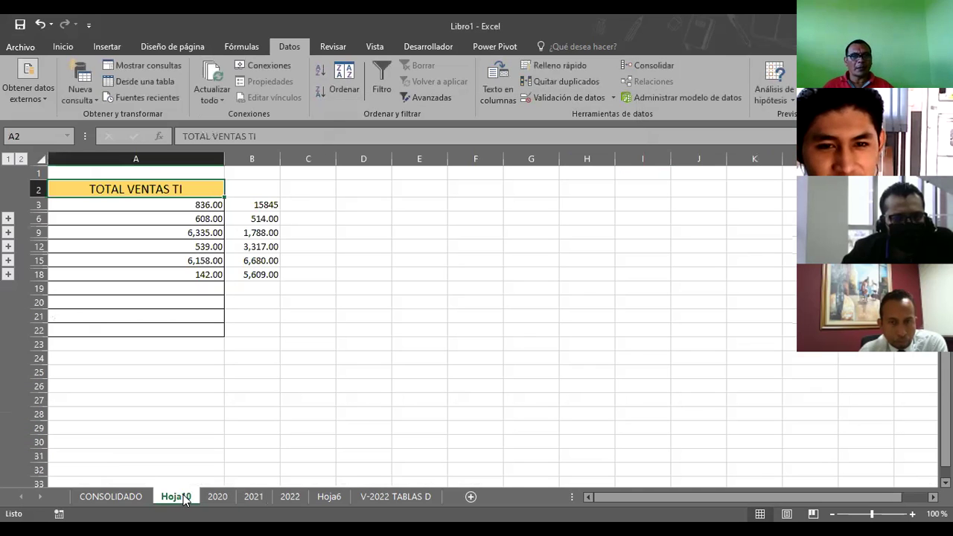
left_click(645, 66)
left_click(334, 268)
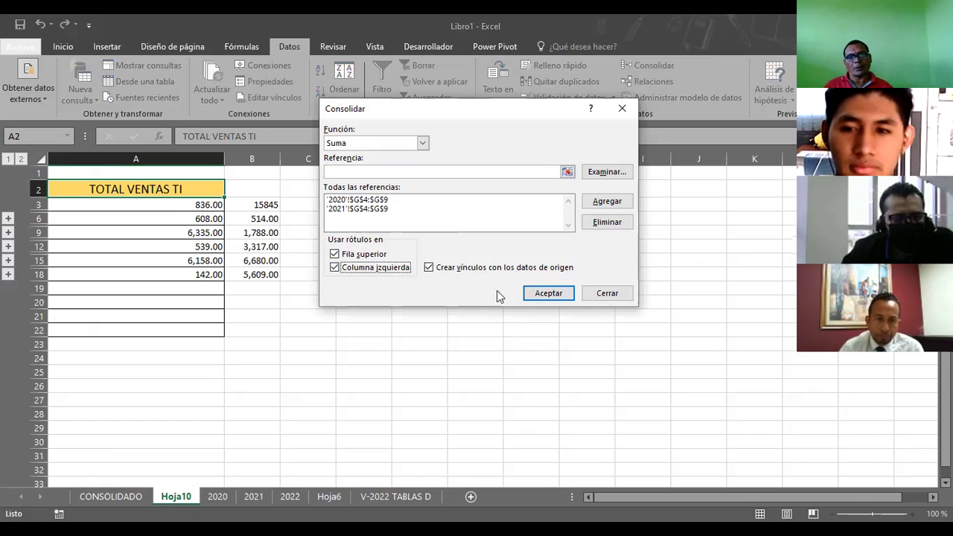
left_click(530, 295)
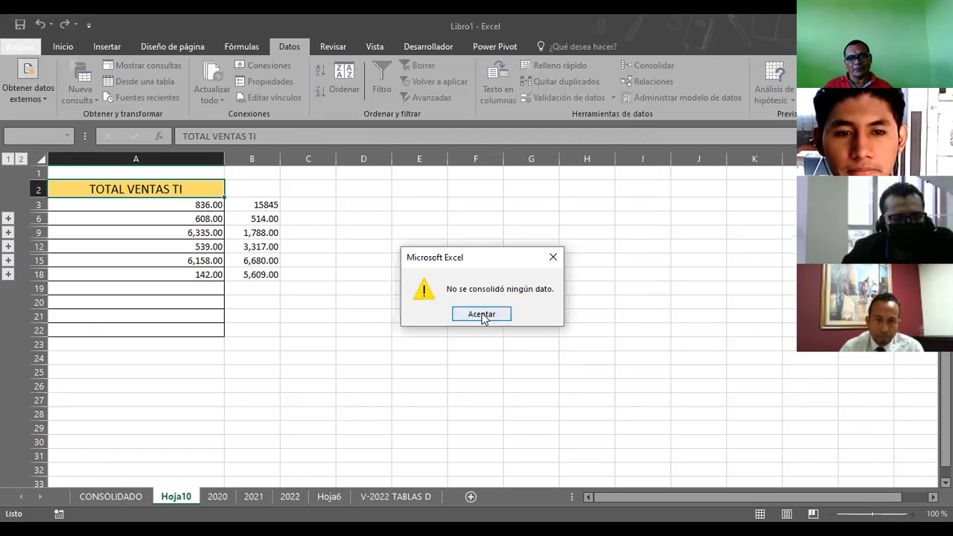
left_click(482, 314)
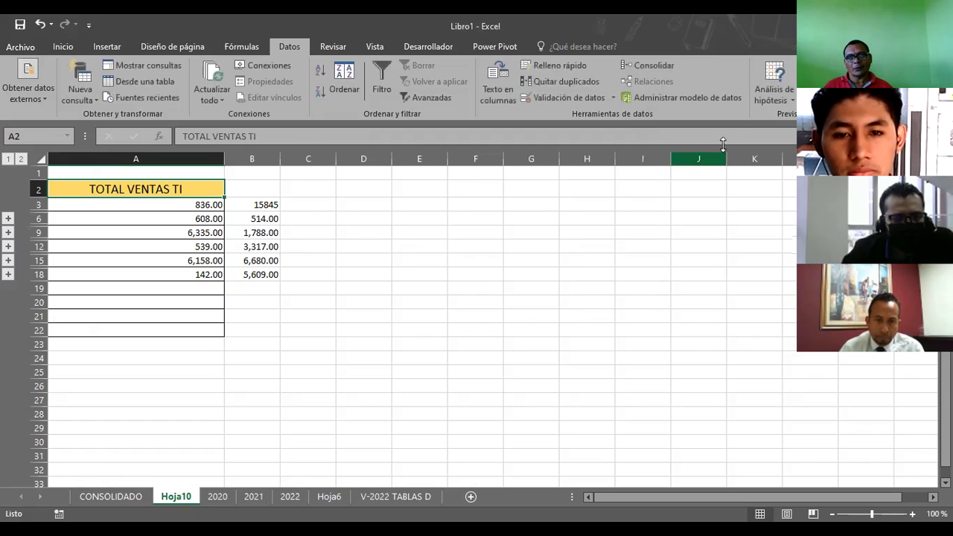
Step: Retry consolidating with left-column labels off, then on again, dismissing each no-data warning
left_click(668, 67)
left_click(334, 267)
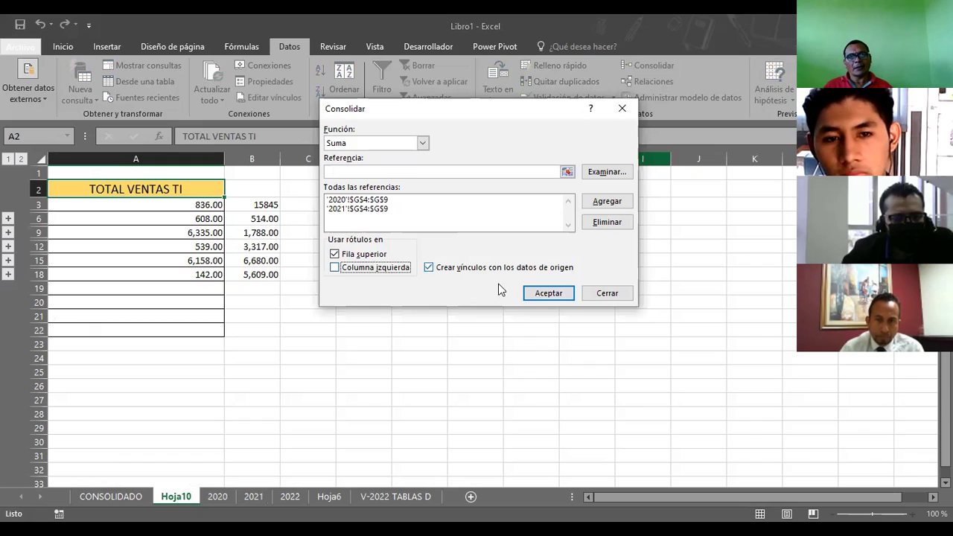
left_click(529, 294)
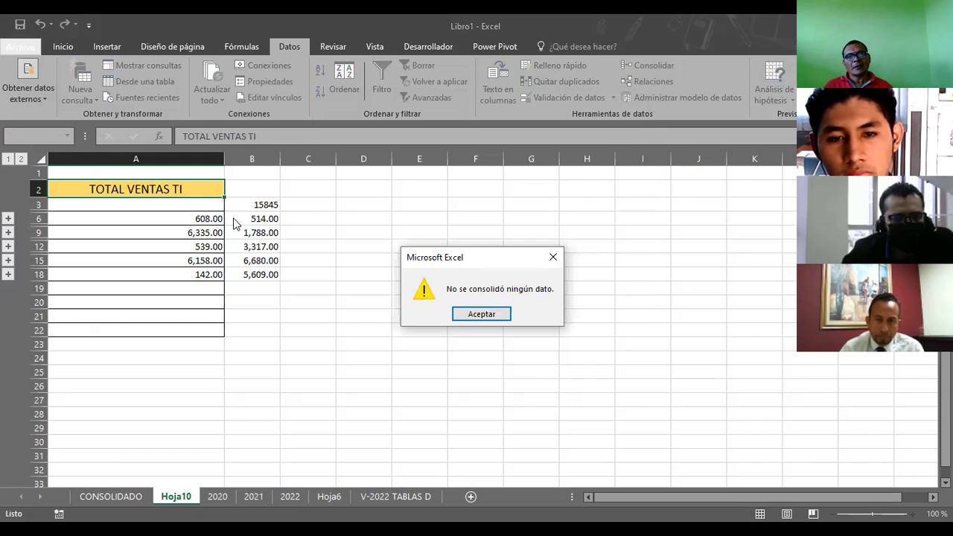
left_click(473, 314)
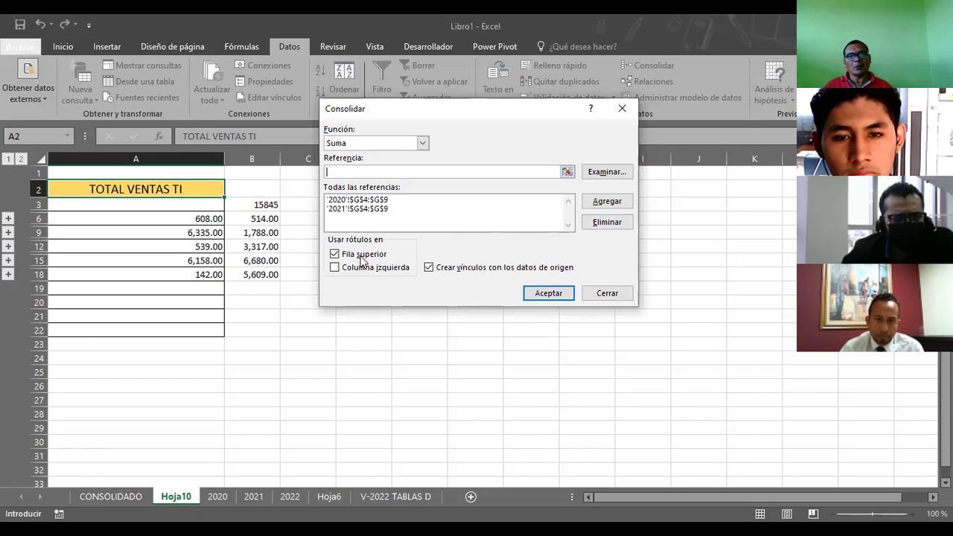
left_click(336, 269)
left_click(536, 293)
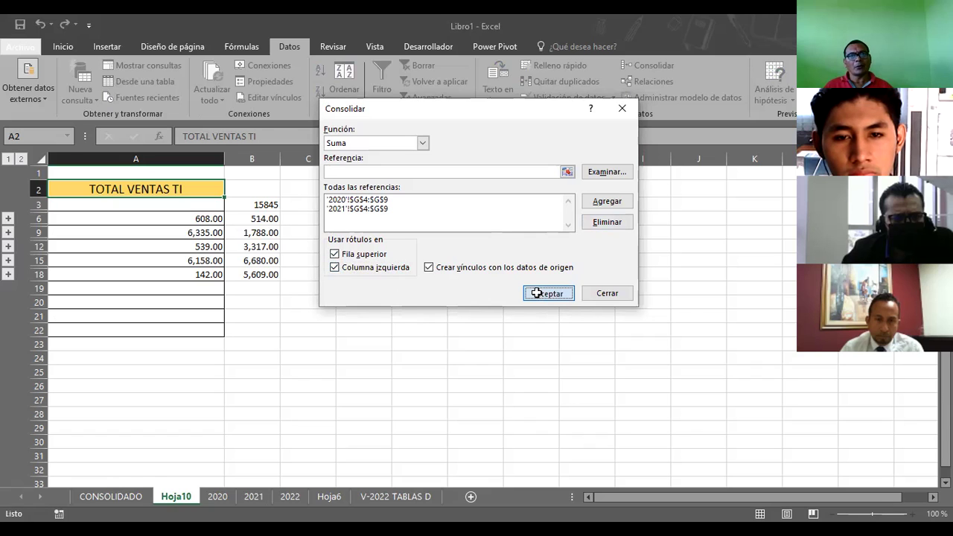
left_click(486, 319)
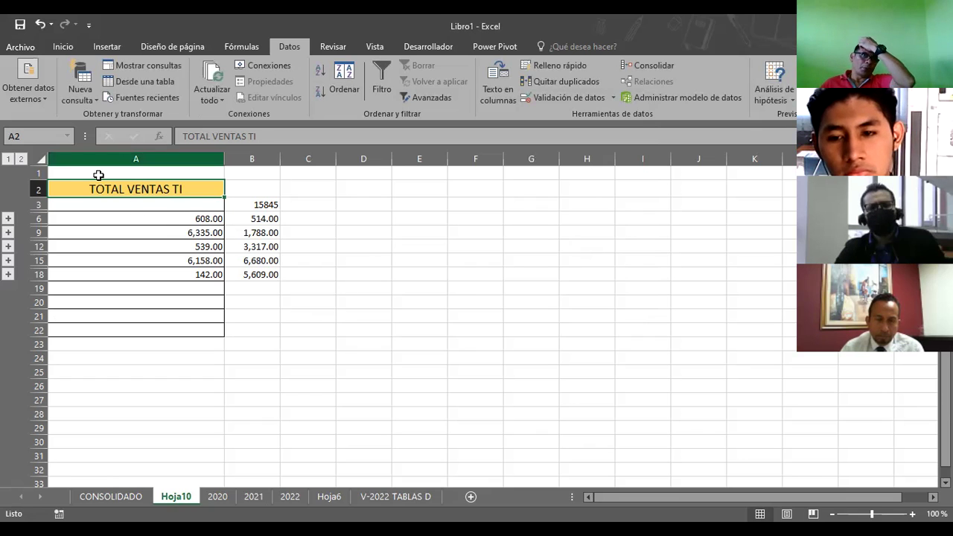
Step: Delete rows 1–25 holding the TOTAL VENTAS TI heading and consolidated totals on Hoja10
left_click(218, 207)
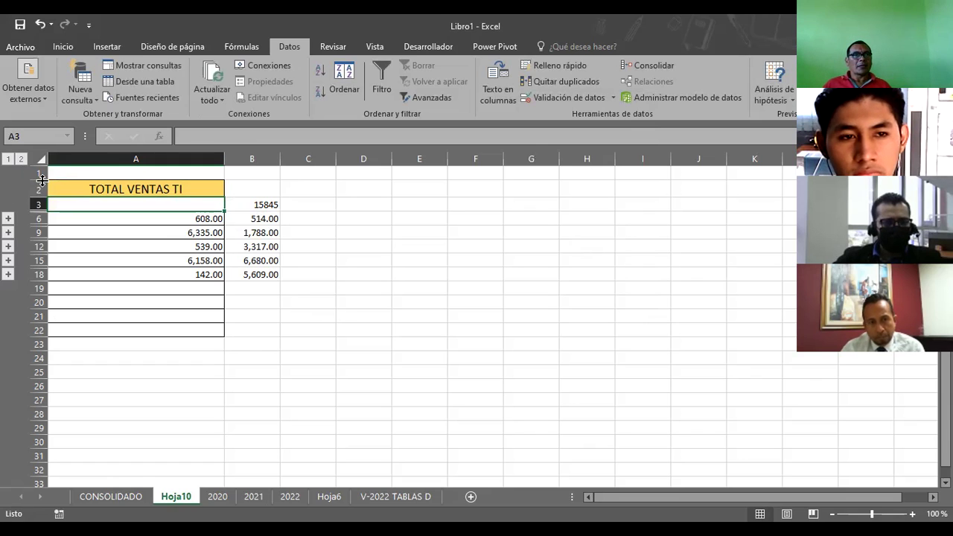
left_click(28, 174)
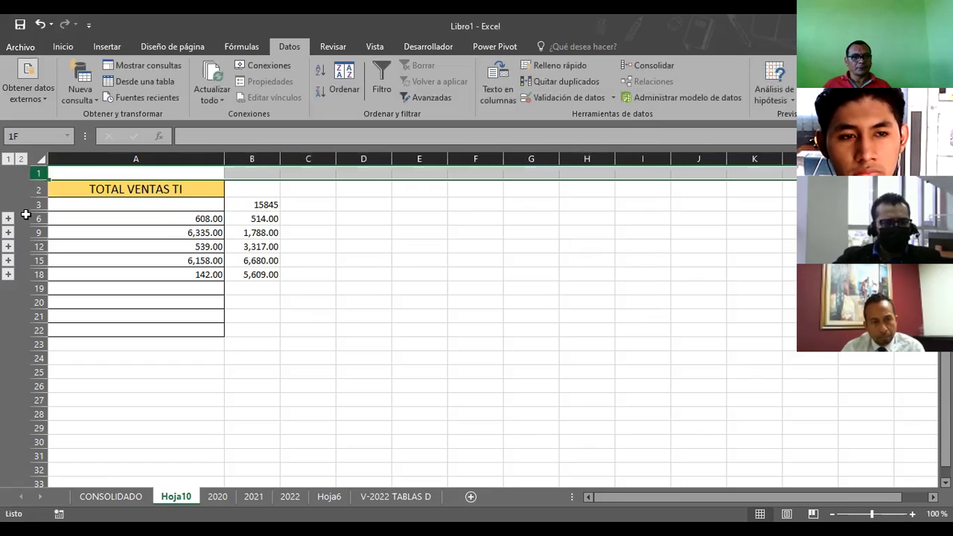
left_click_drag(0, 378, 23, 373)
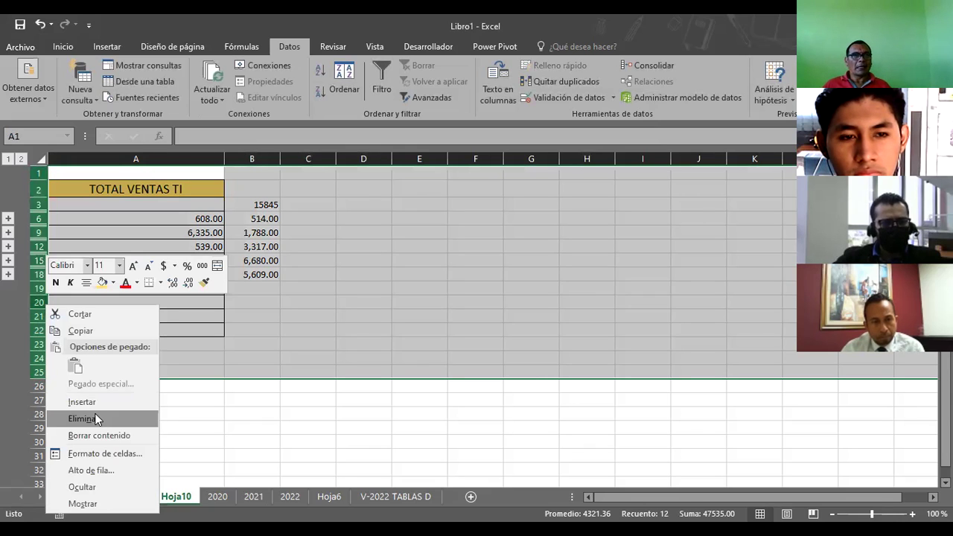
left_click(96, 419)
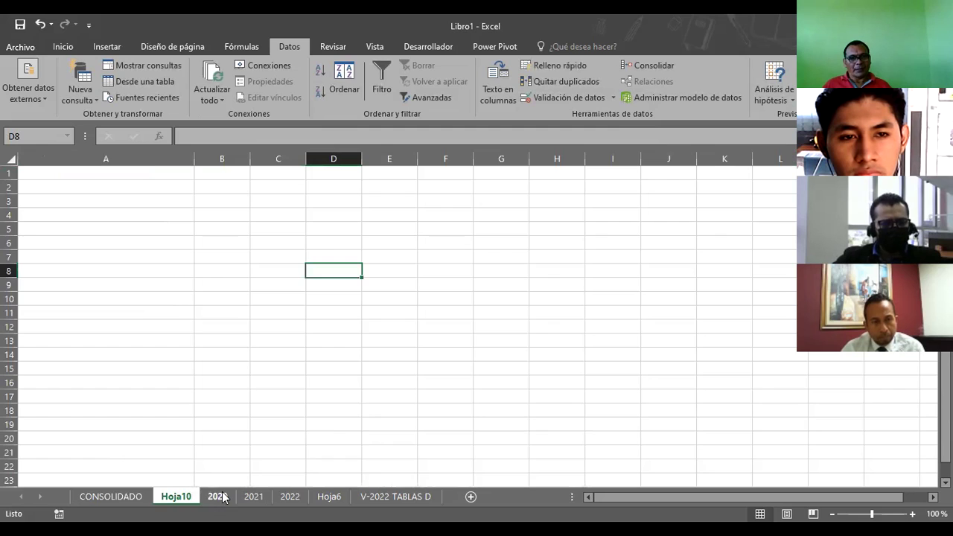
left_click(217, 497)
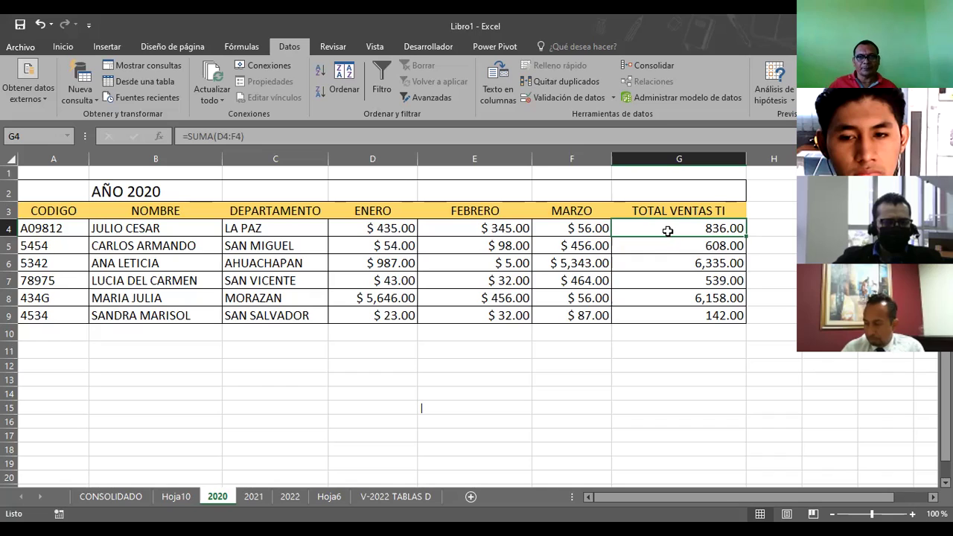
Step: Rename the G3 total headings to T2020 on sheet 2020 and T2021 on sheet 2021
left_click(692, 212)
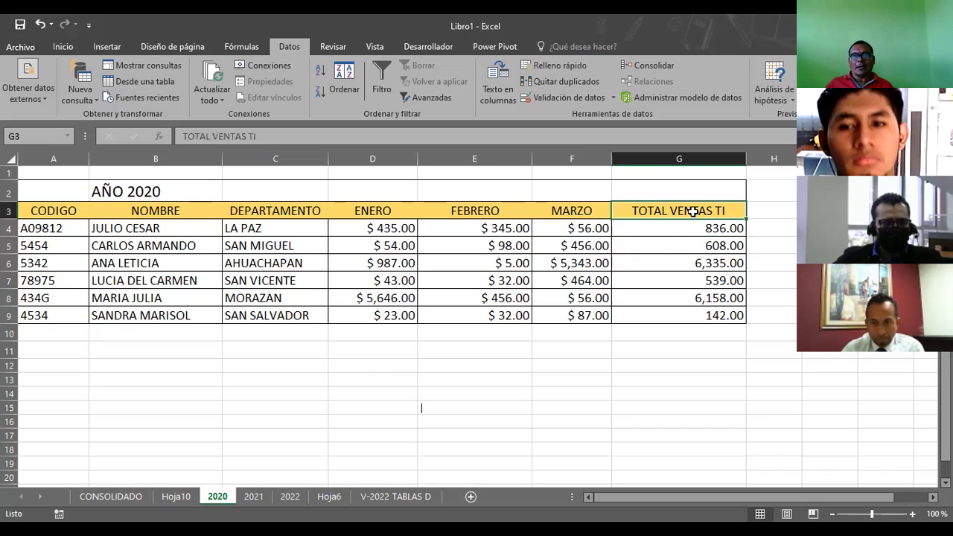
type("T")
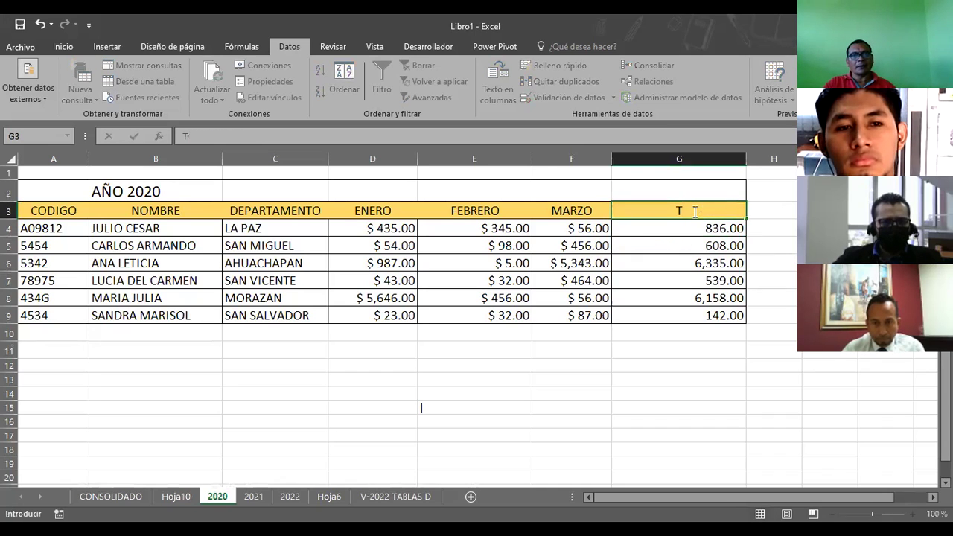
type("20")
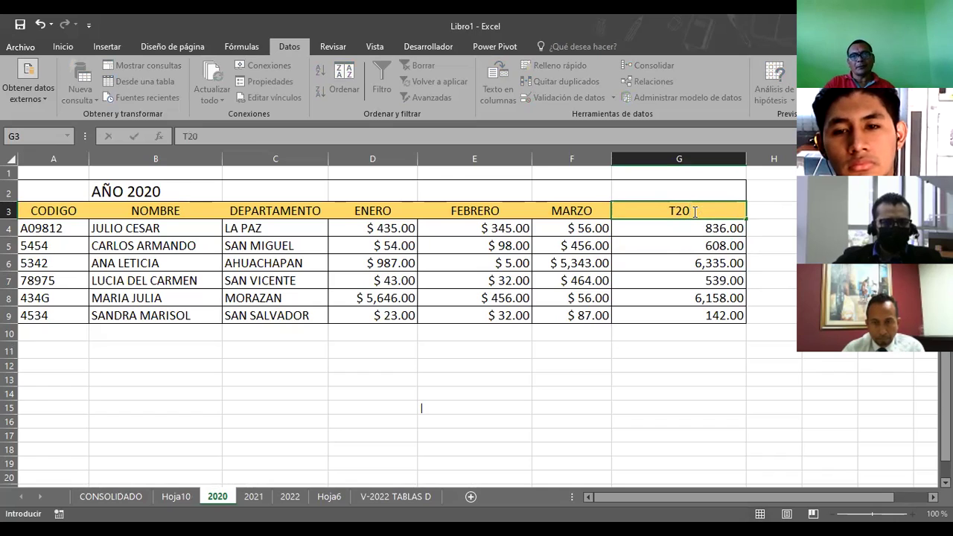
type("20")
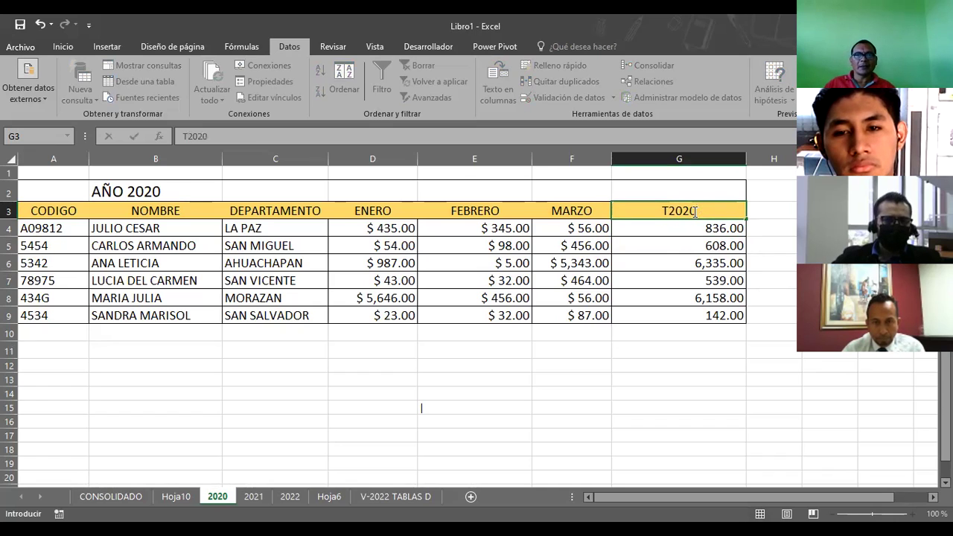
left_click(660, 243)
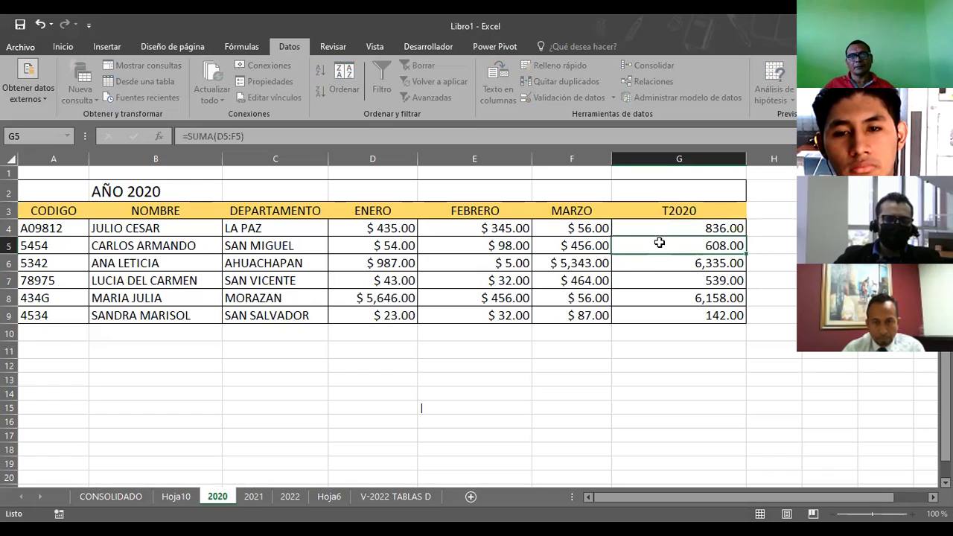
left_click(253, 496)
left_click(658, 212)
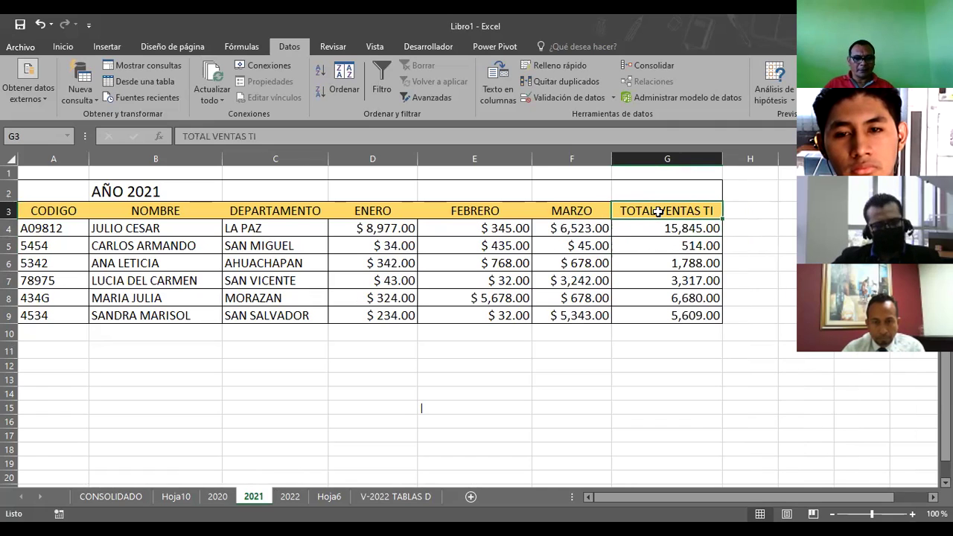
type("T20")
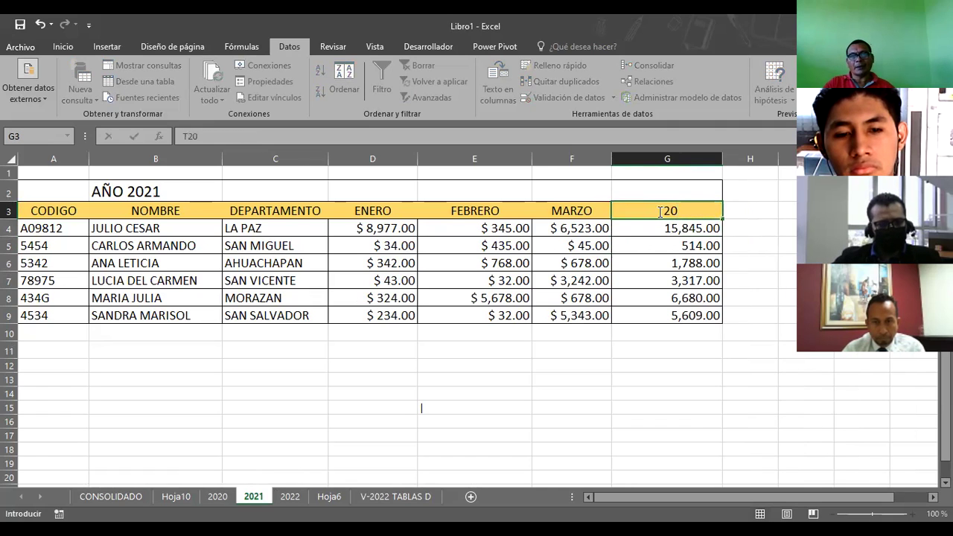
type("21")
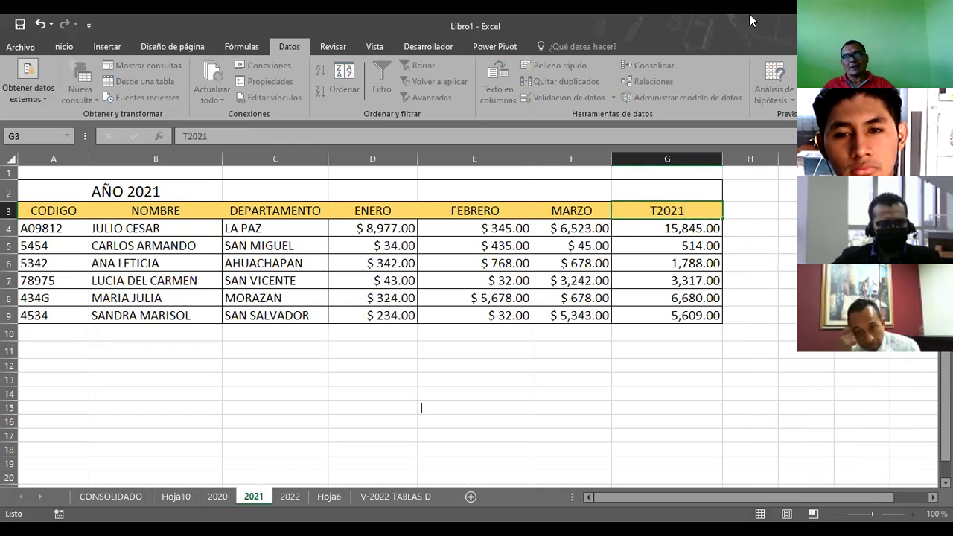
key("Return")
Step: Narrow column A on the empty Hoja10 sheet
left_click(177, 496)
left_click(178, 185)
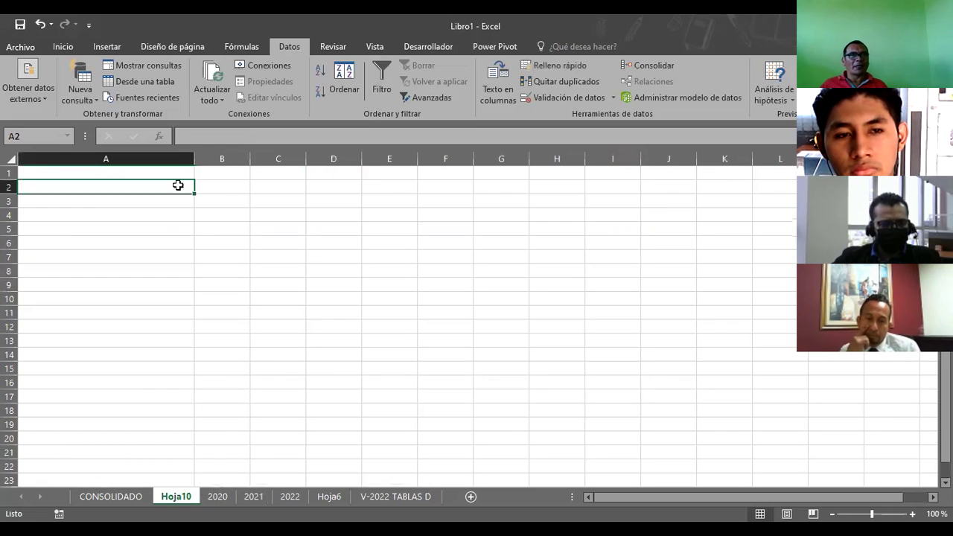
left_click_drag(194, 159, 119, 158)
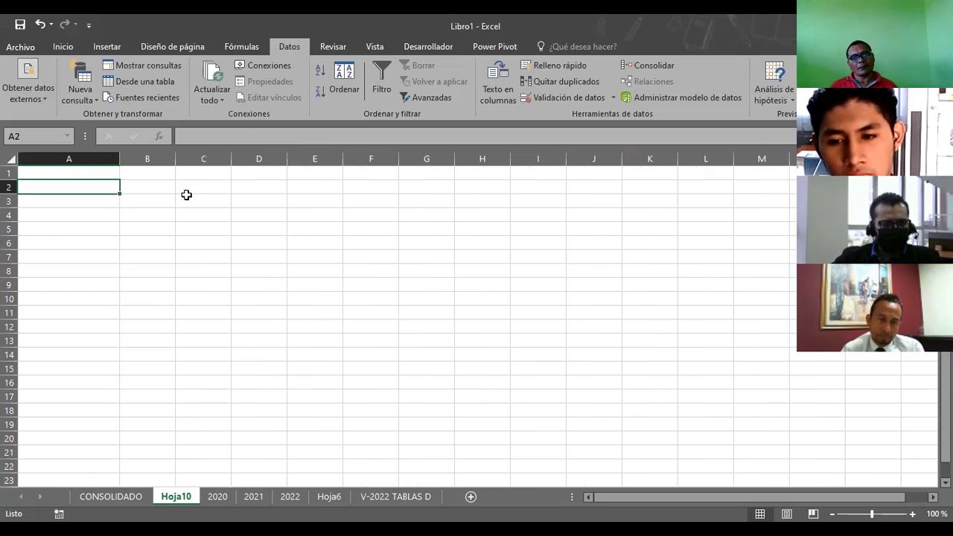
Step: Select B2 on Hoja10 and widen column B
left_click(165, 185)
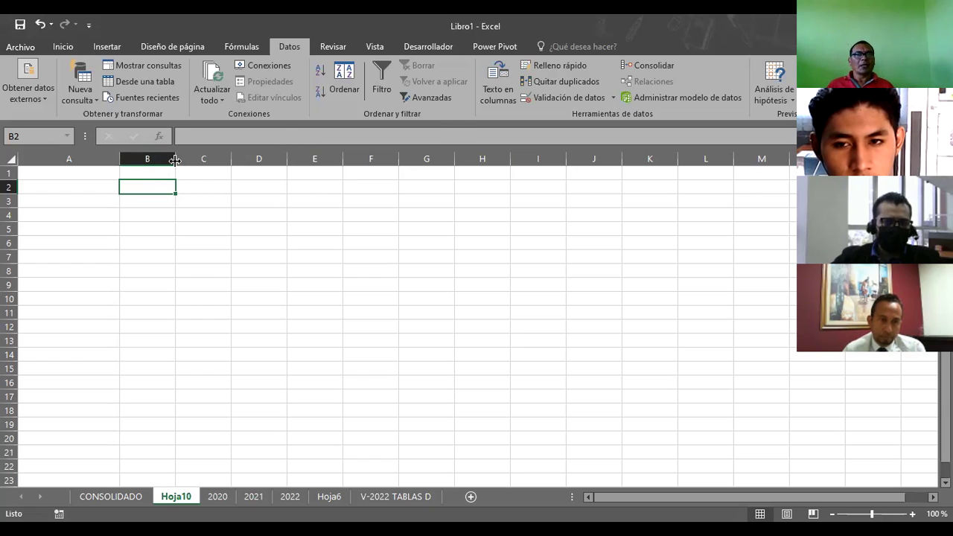
left_click_drag(175, 159, 300, 159)
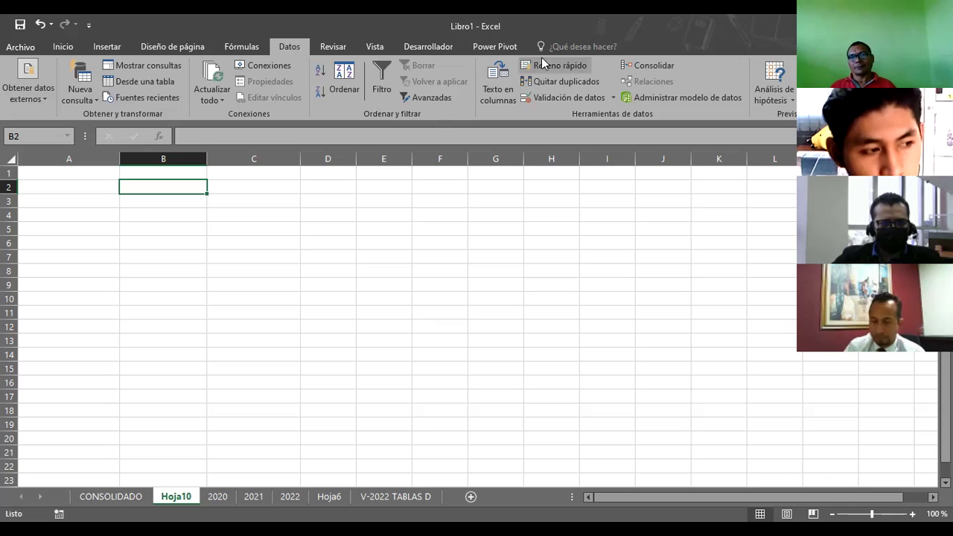
Step: Remove both old G4:G9 references from the Consolidate dialog
left_click(642, 66)
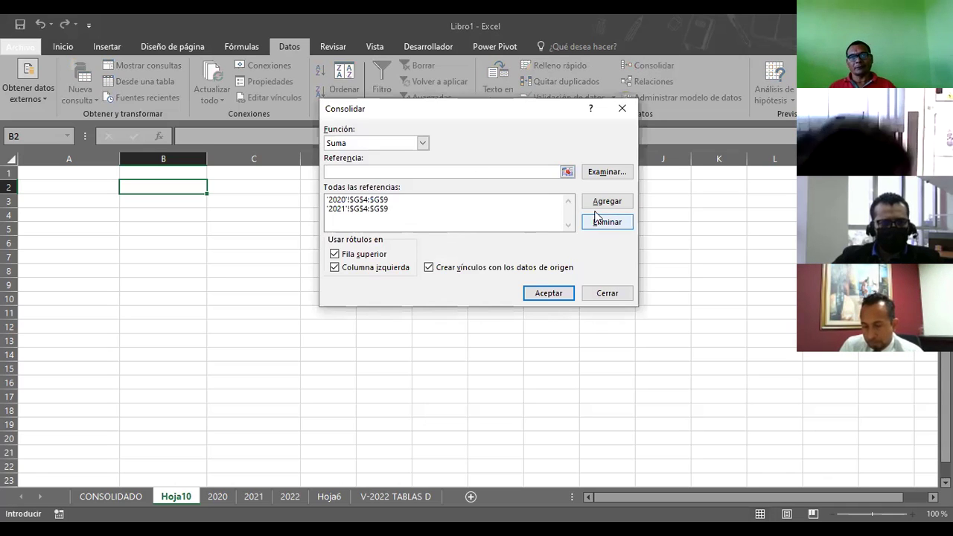
left_click(437, 208)
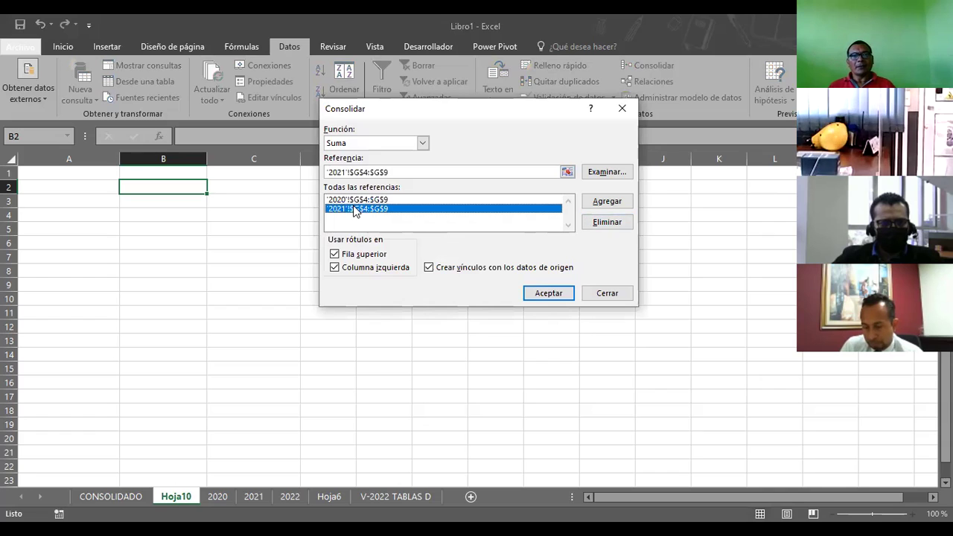
left_click(607, 222)
left_click(432, 202)
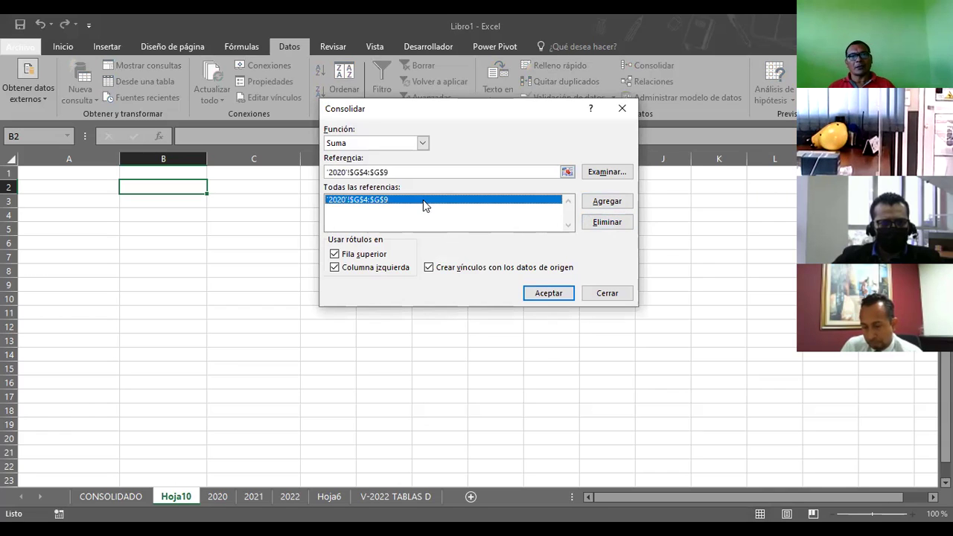
left_click(607, 222)
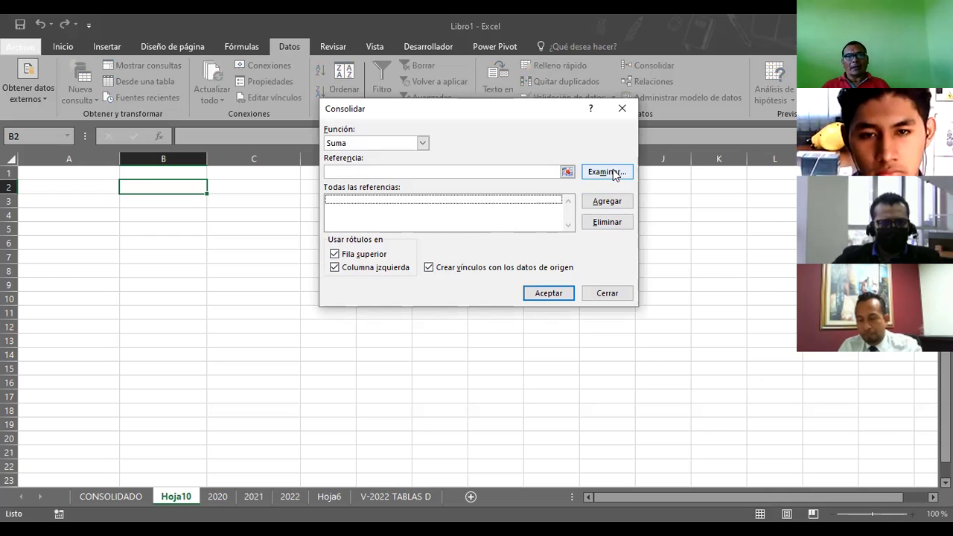
Step: Add '2020'!$G$3:$G$9 as a consolidation reference
left_click(568, 172)
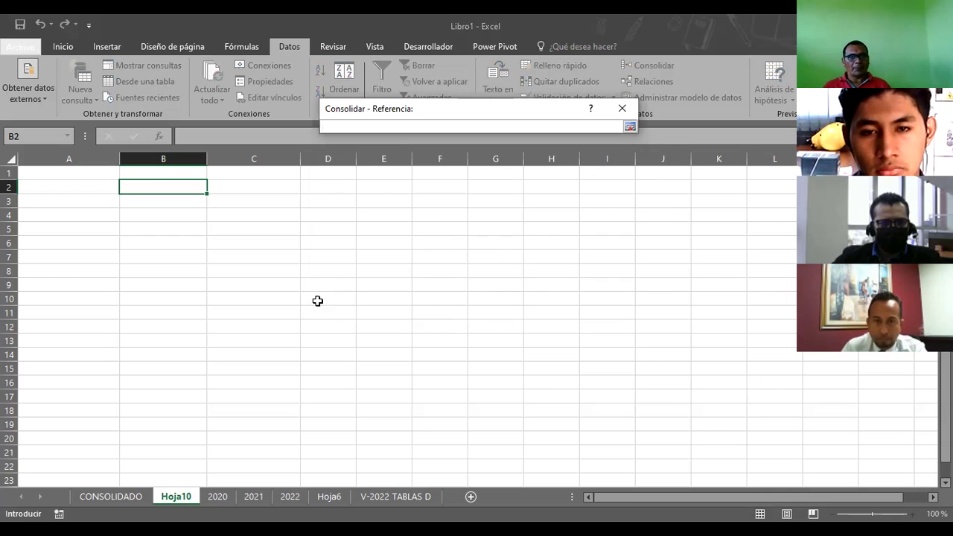
left_click(218, 499)
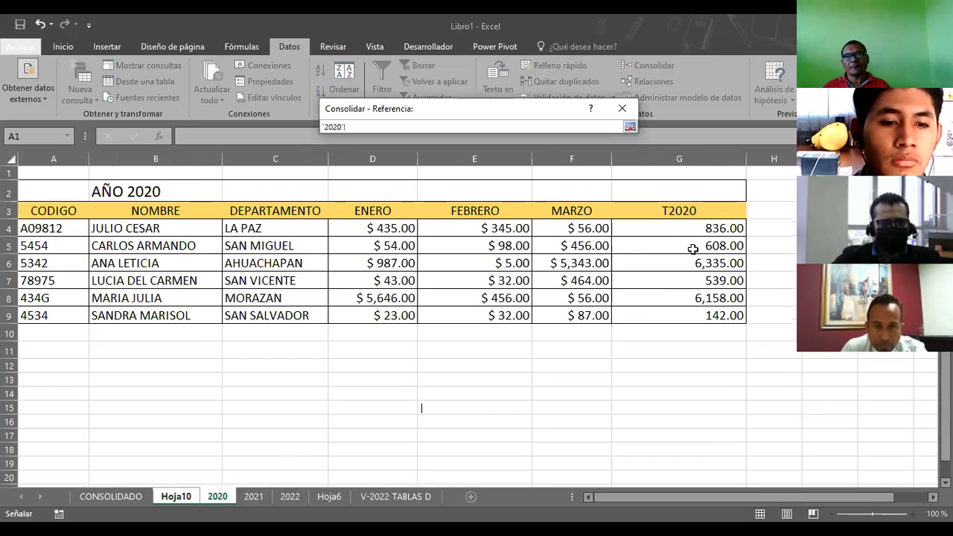
left_click(671, 211)
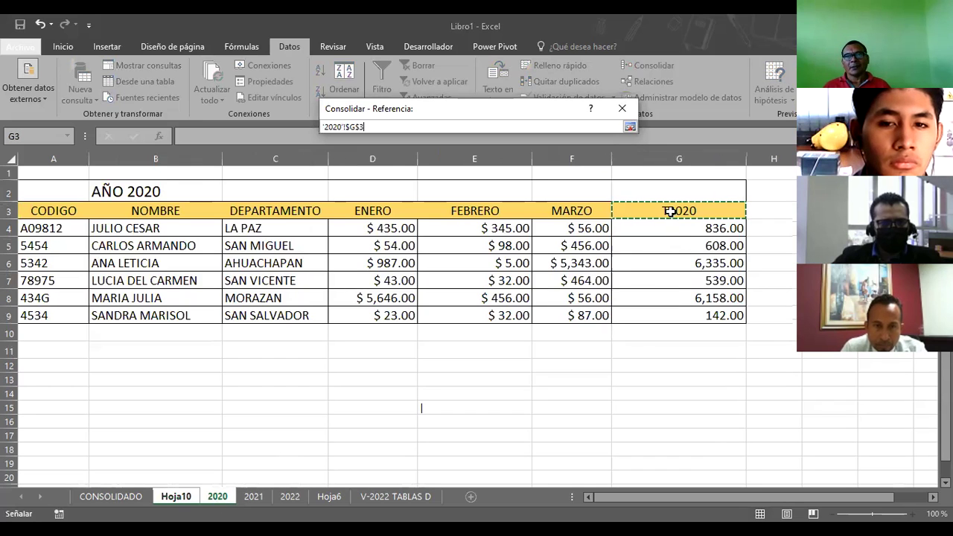
left_click(677, 313, "shift")
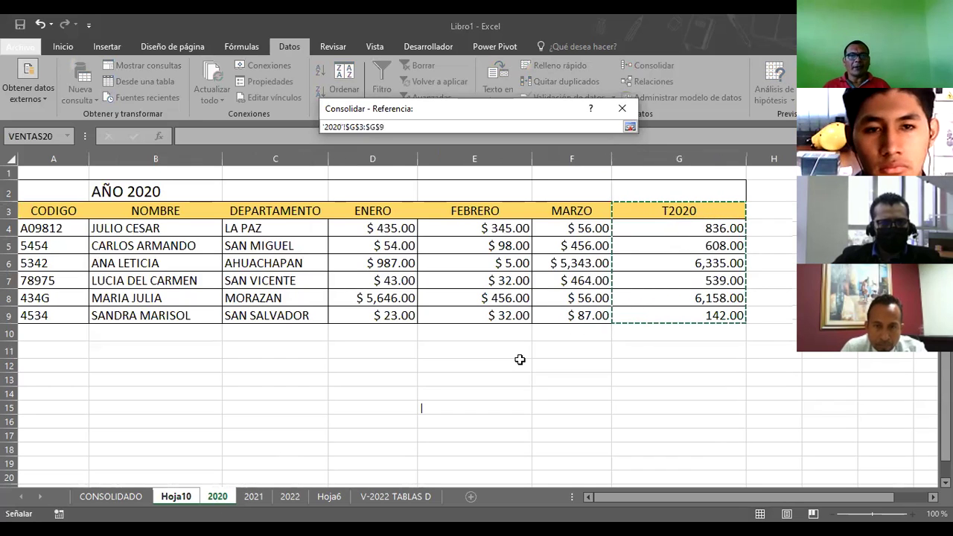
left_click(630, 127)
left_click(601, 202)
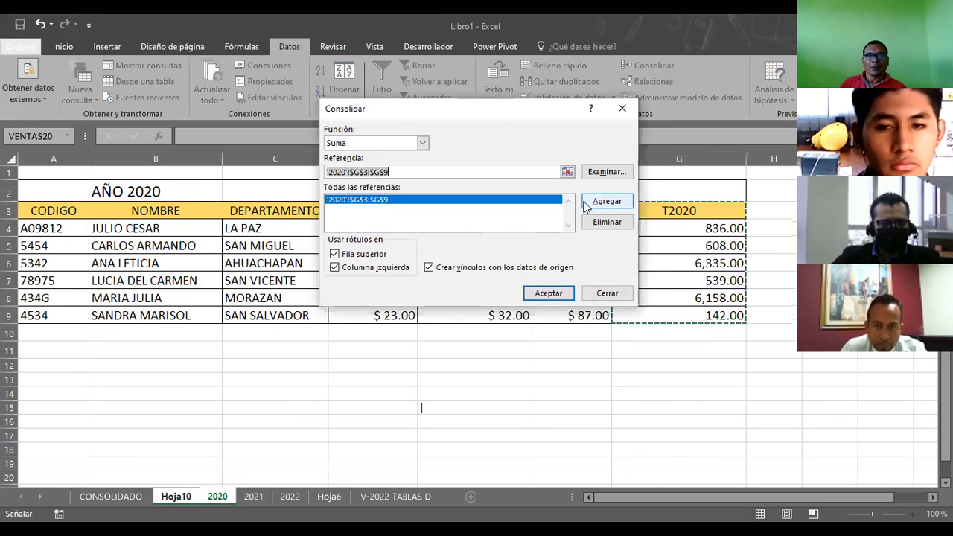
Step: Add '2021'!$G$3:$G$9 as the second consolidation reference
left_click(567, 172)
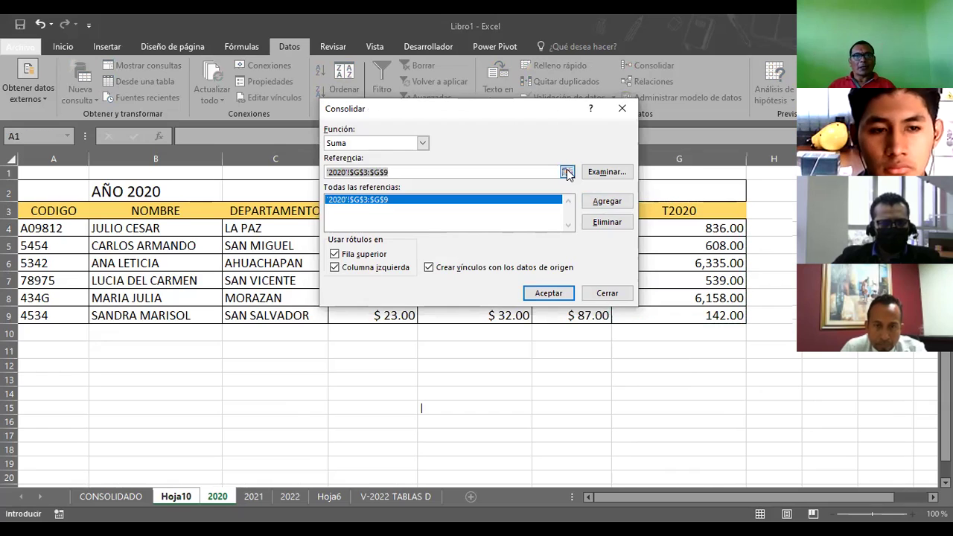
left_click(257, 499)
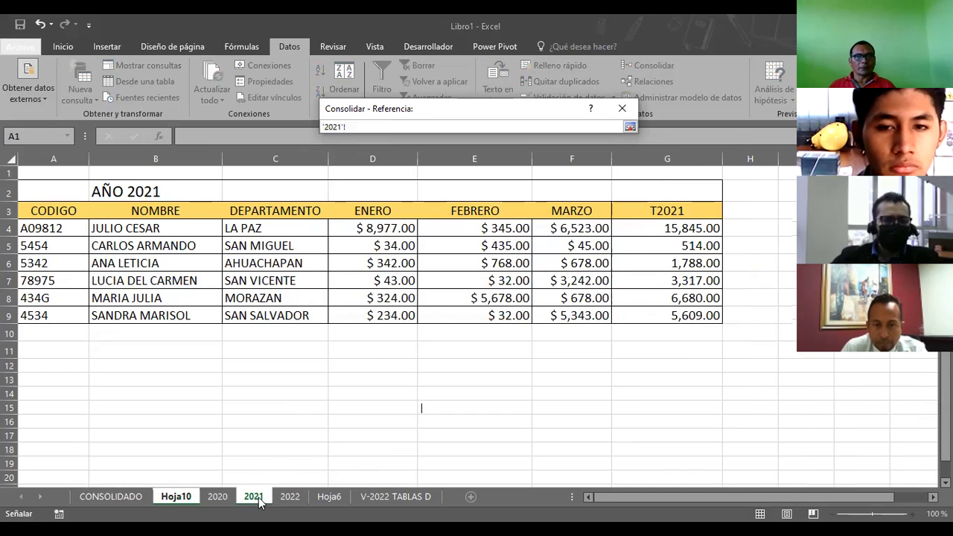
left_click(665, 218)
left_click_drag(664, 308, 666, 316)
key("Return")
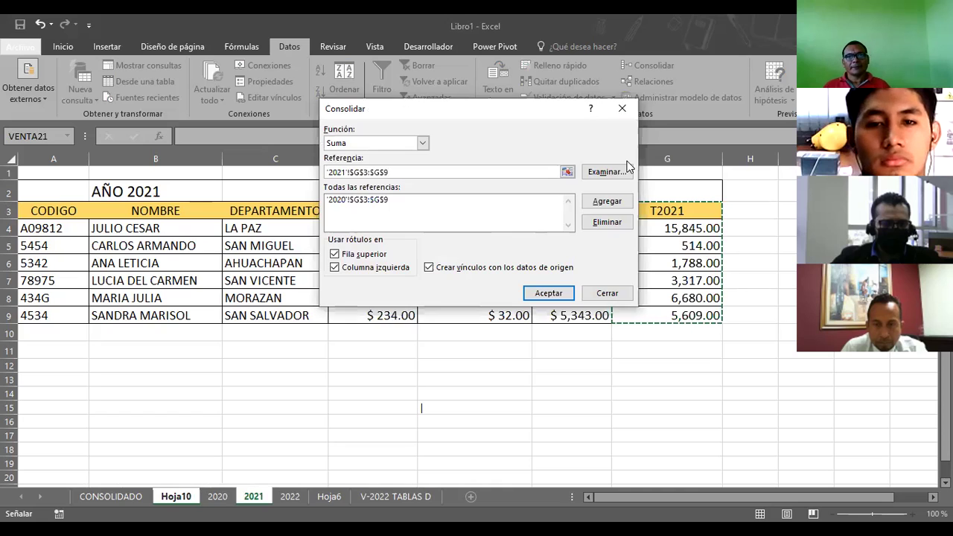
left_click(596, 206)
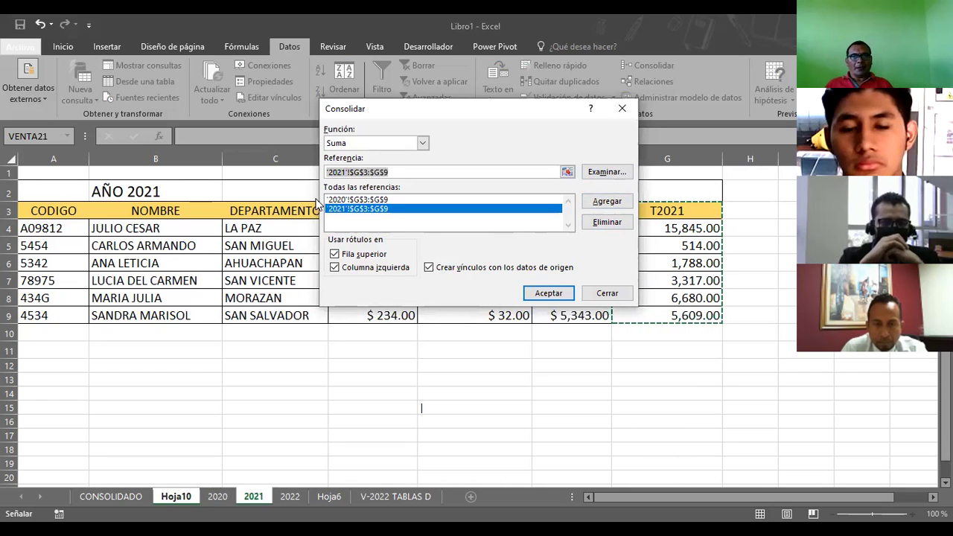
left_click(422, 143)
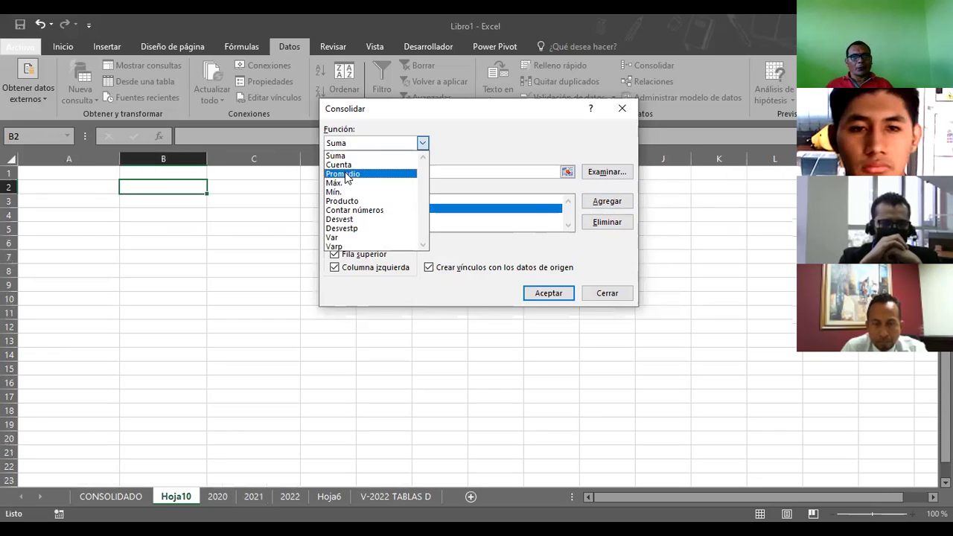
Step: Consolidate with Promedio and no label options, giving averages 8,340.50 to 2,875.50 in column B
left_click(347, 174)
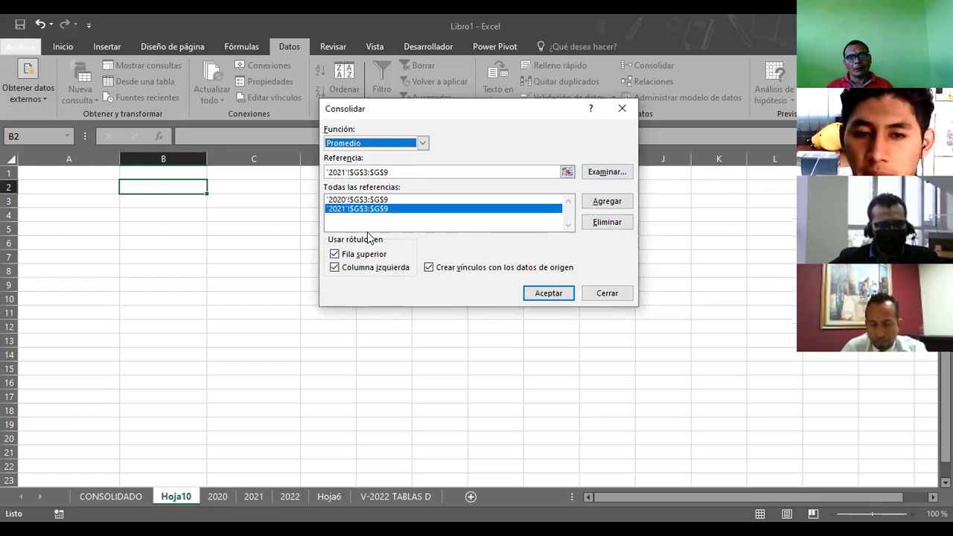
left_click(336, 254)
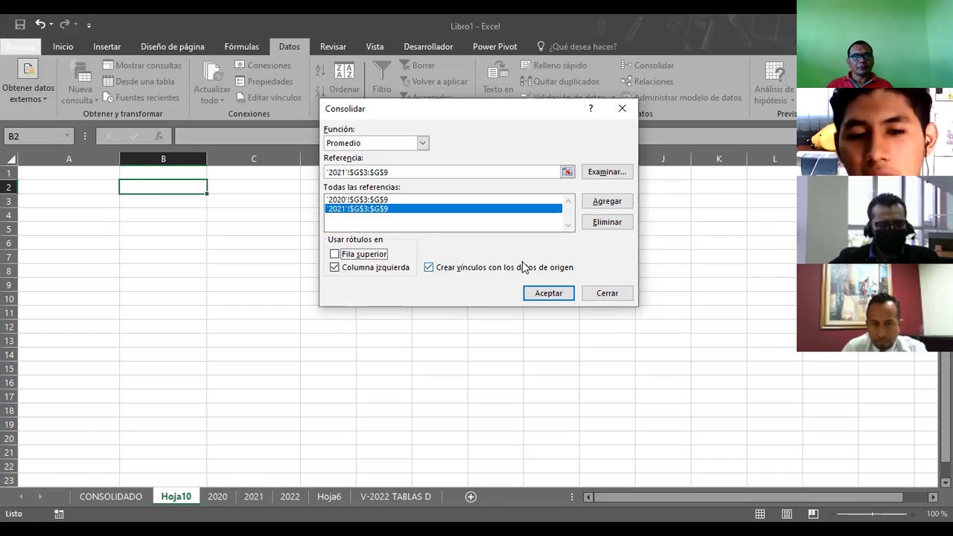
left_click(333, 267)
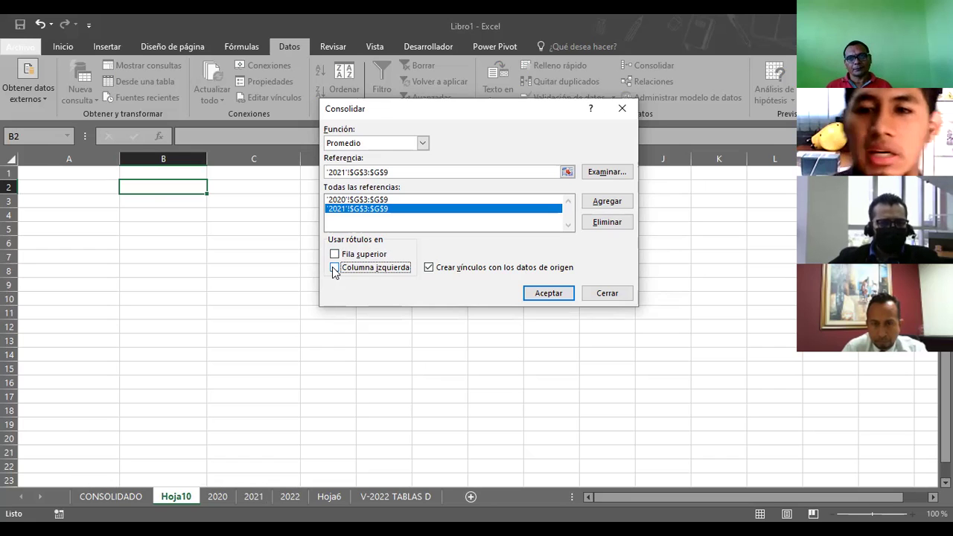
left_click(533, 290)
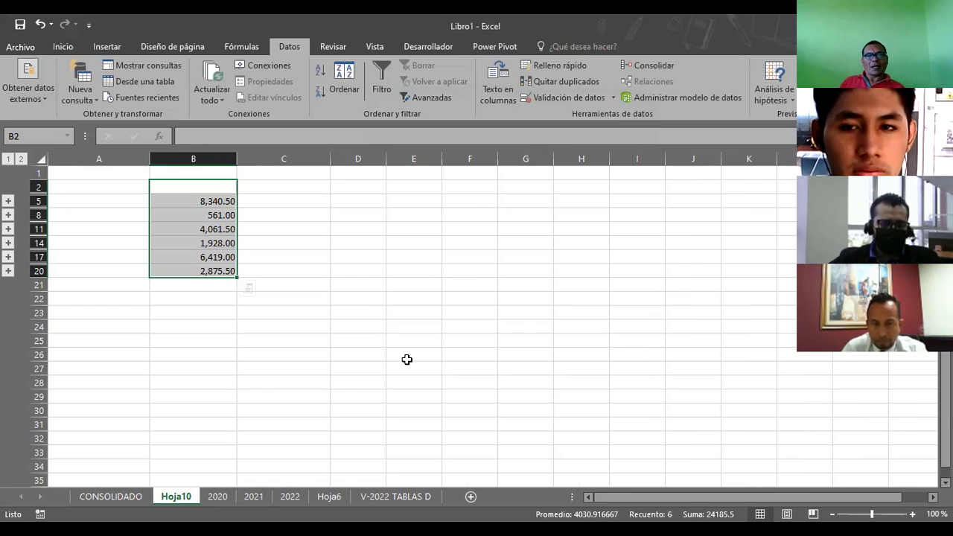
left_click(218, 498)
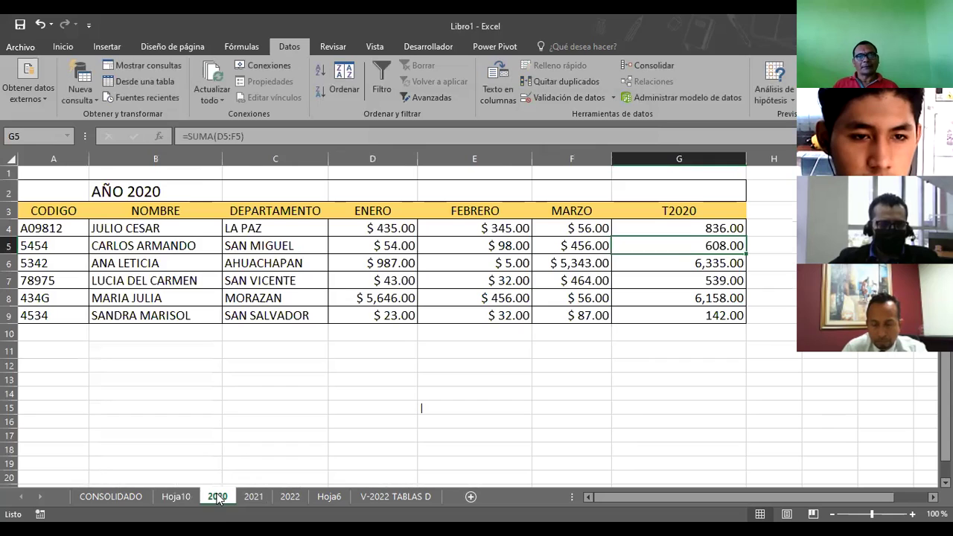
left_click(692, 229)
left_click(254, 497)
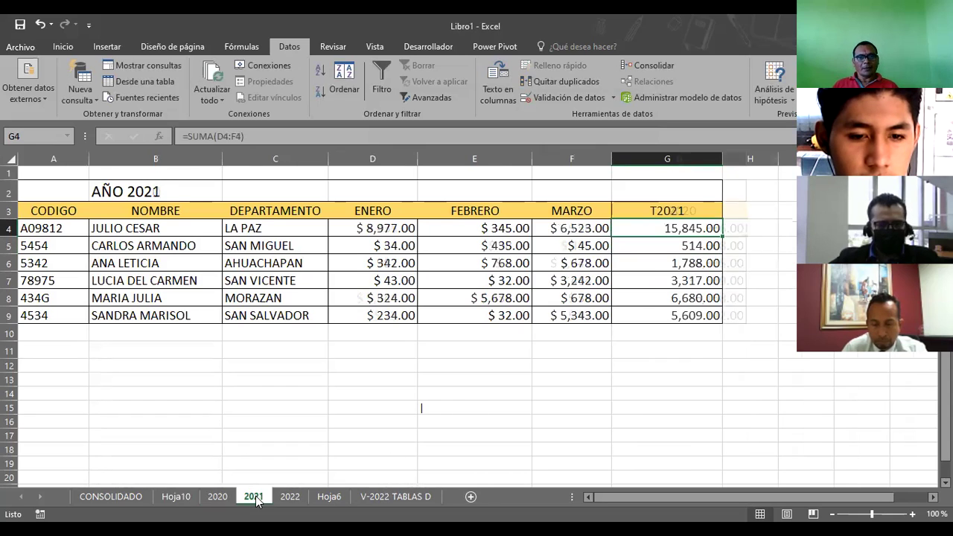
left_click(218, 498)
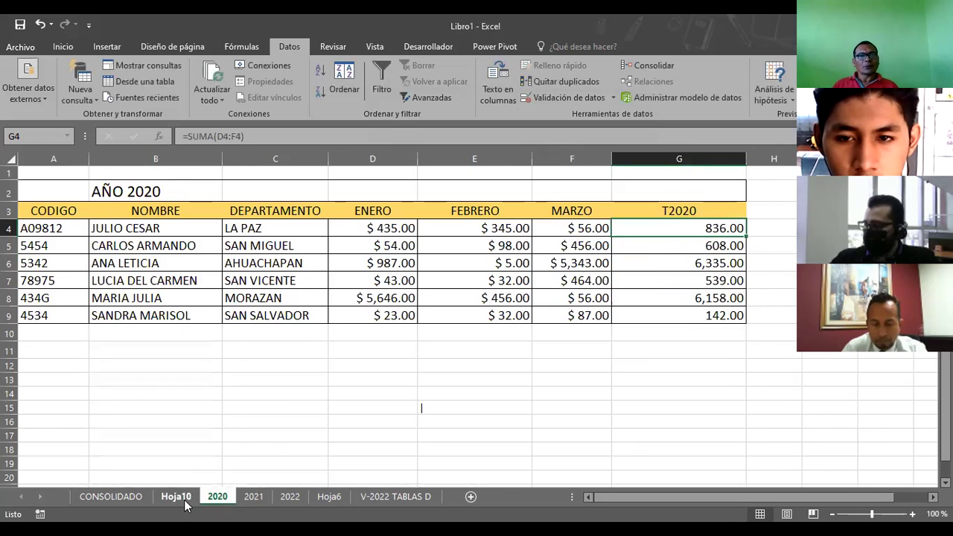
left_click(176, 497)
left_click(350, 230)
left_click_drag(208, 201, 204, 271)
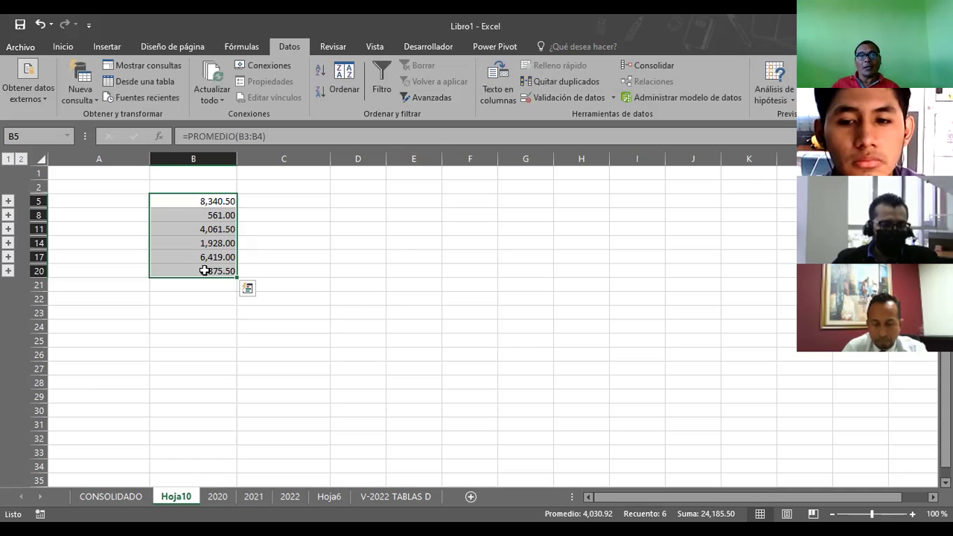
left_click(404, 238)
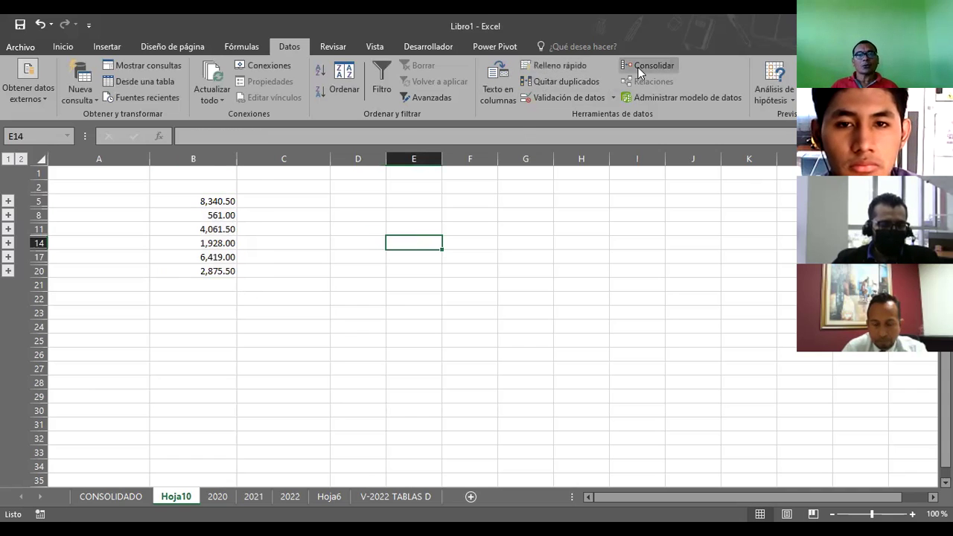
left_click(639, 68)
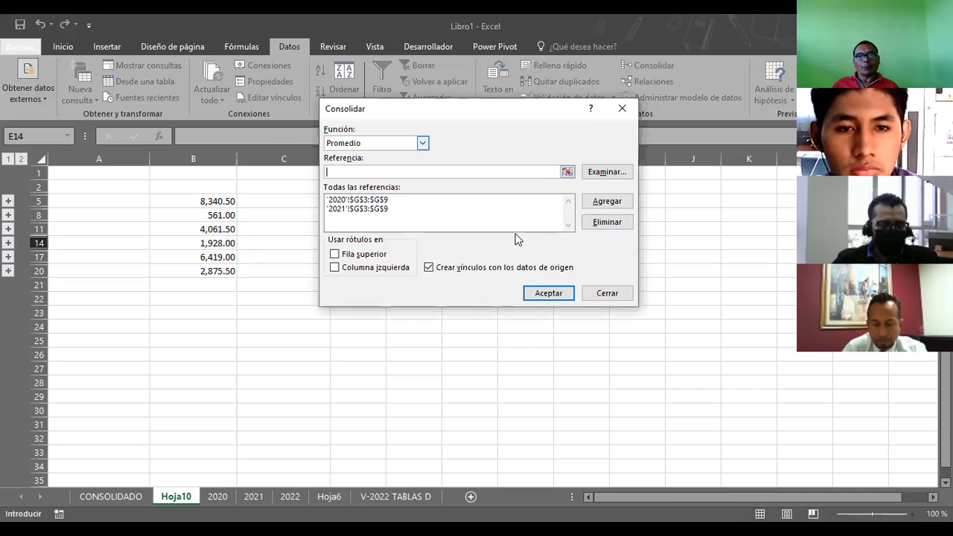
Step: Enter the heading PROMEDIO in cell B2
left_click(606, 293)
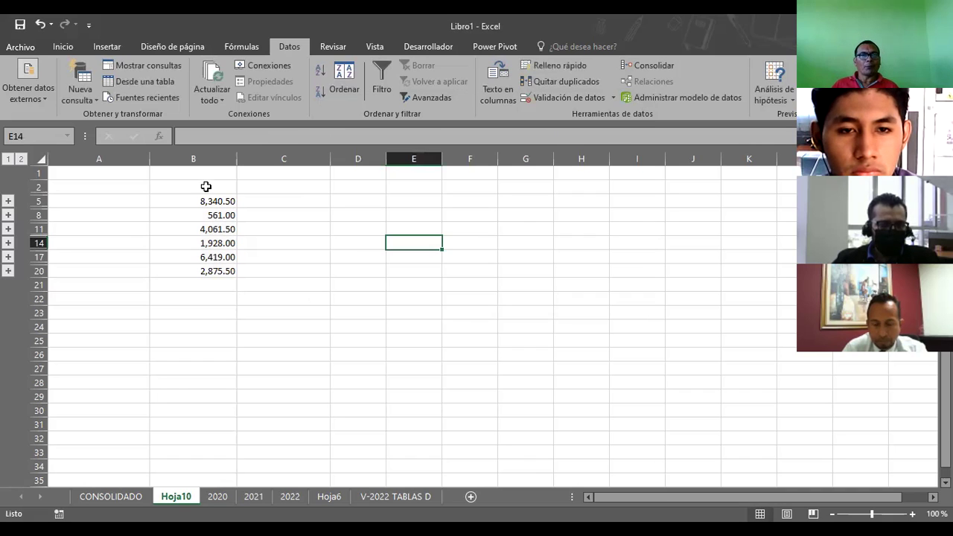
left_click(206, 186)
type("PRO")
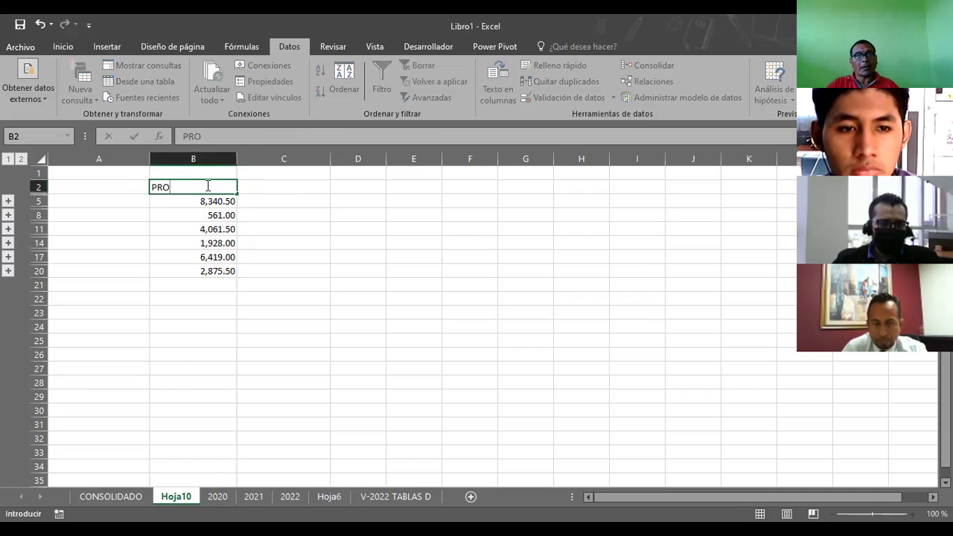
type("MEDIO")
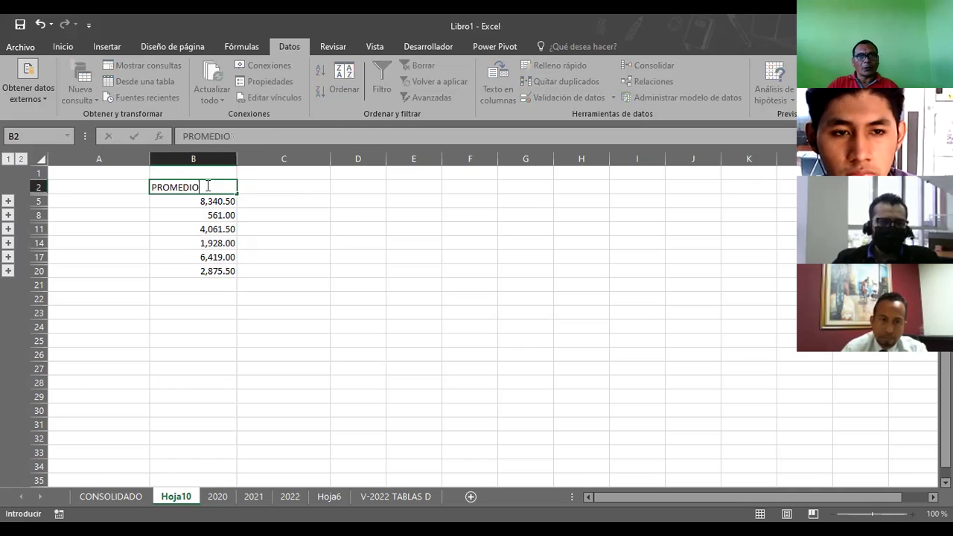
key("Return")
left_click(273, 214)
Step: Give the PROMEDIO heading a yellow fill and a larger font
left_click(183, 187)
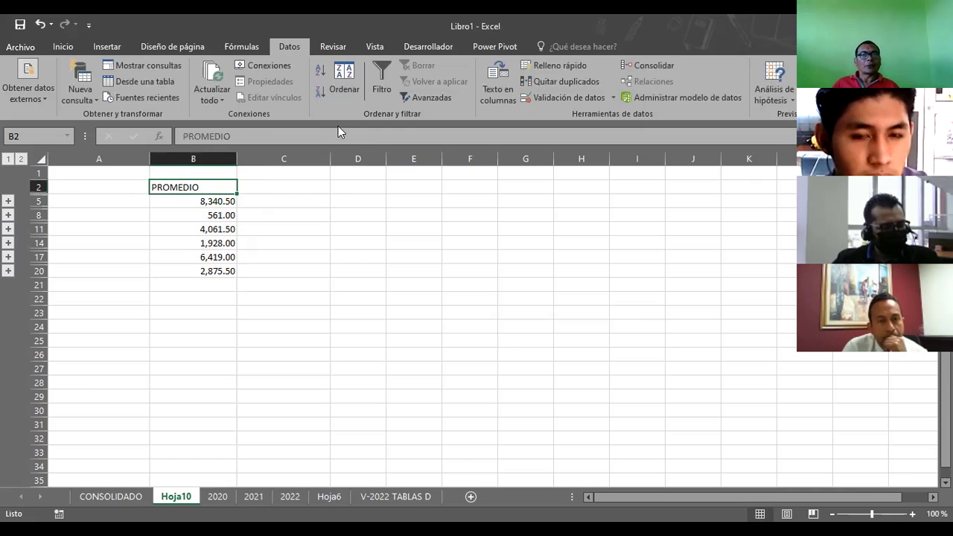
left_click(63, 46)
left_click(164, 92)
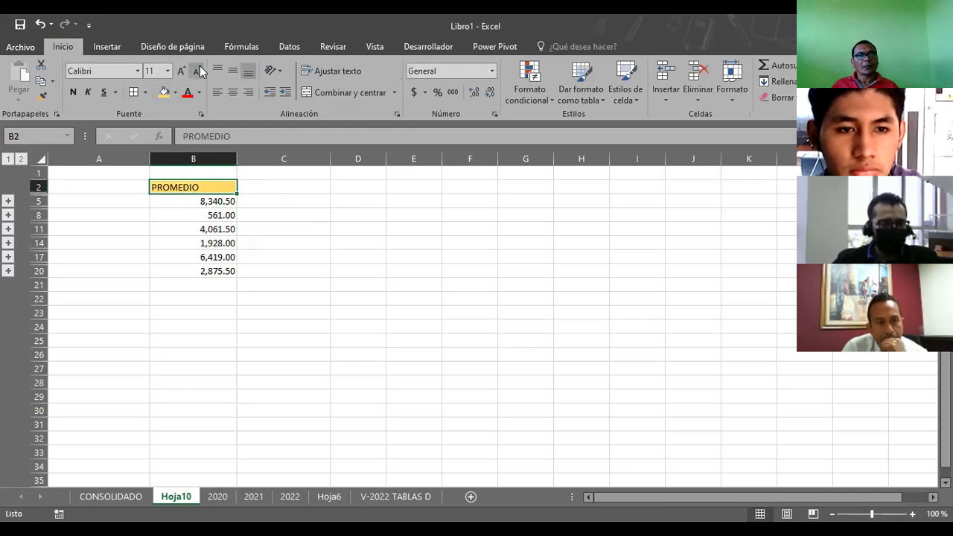
left_click(181, 72)
left_click(350, 229)
Step: Apply all borders to the averages in B5:B20
left_click_drag(210, 207, 213, 276)
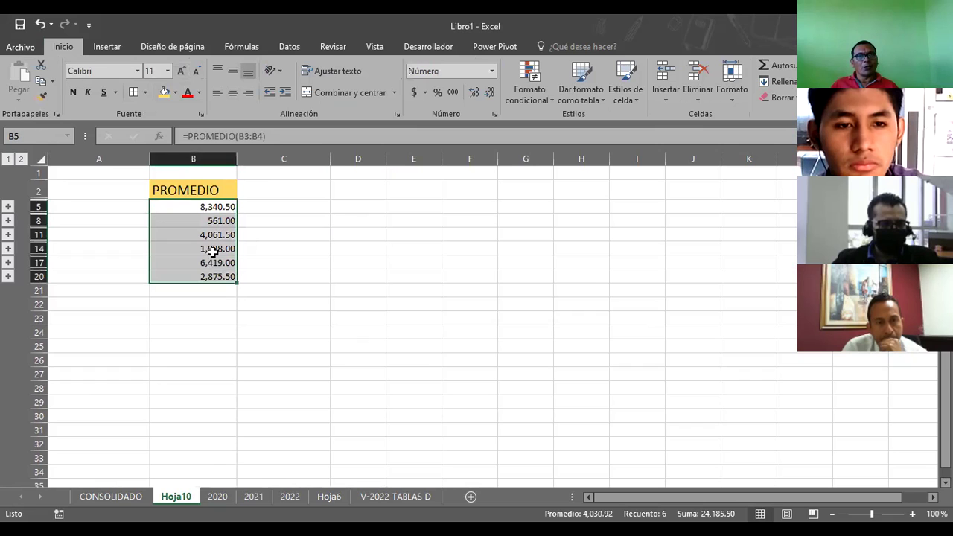
left_click(144, 93)
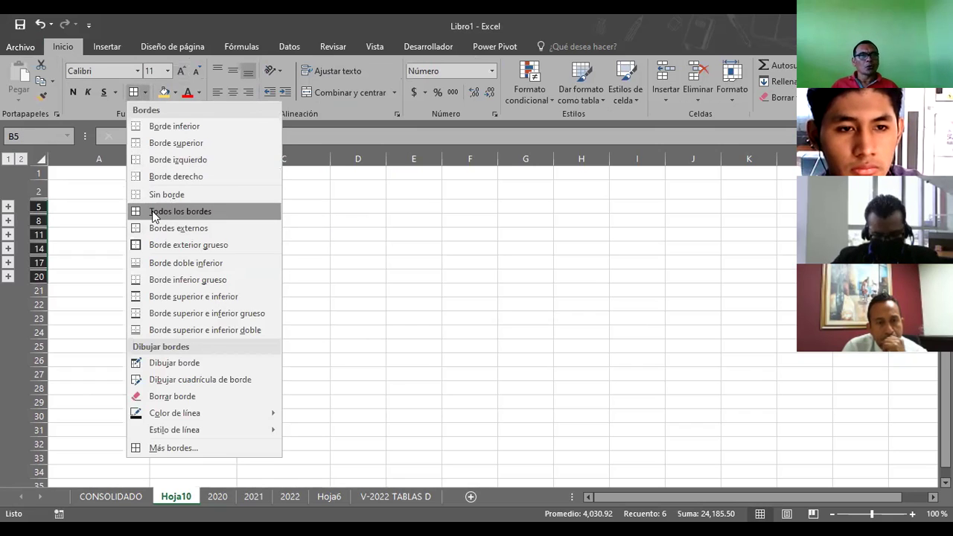
left_click(154, 212)
left_click(301, 193)
Step: Enter a yellow-filled SUMA heading in C2
type("SUMA")
key("Return")
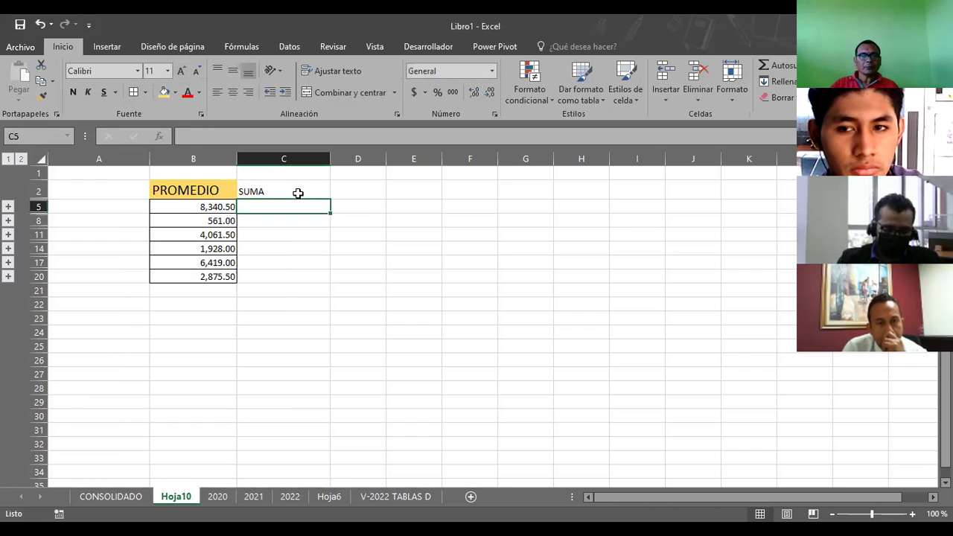
left_click(298, 193)
left_click(164, 91)
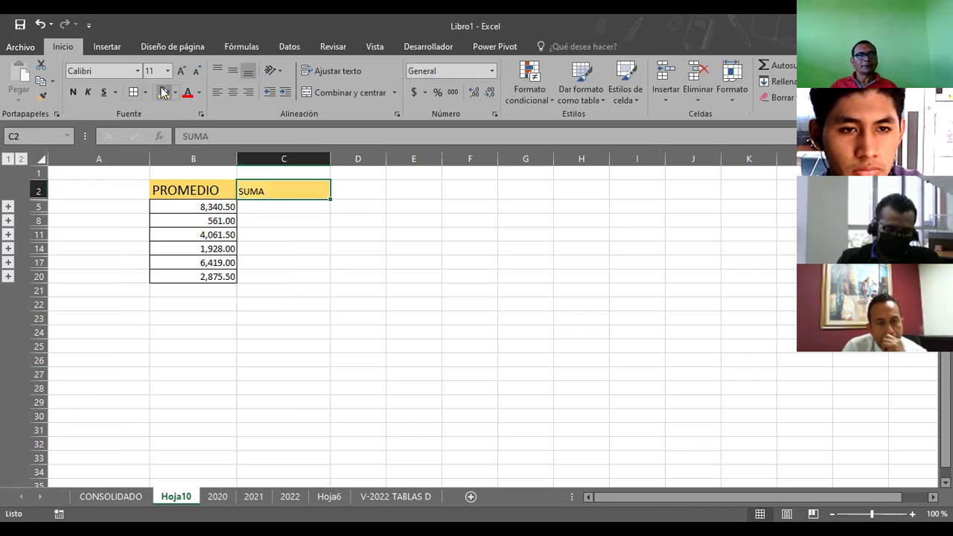
Step: Add borders to the empty cells C5:C20
left_click_drag(281, 207, 285, 276)
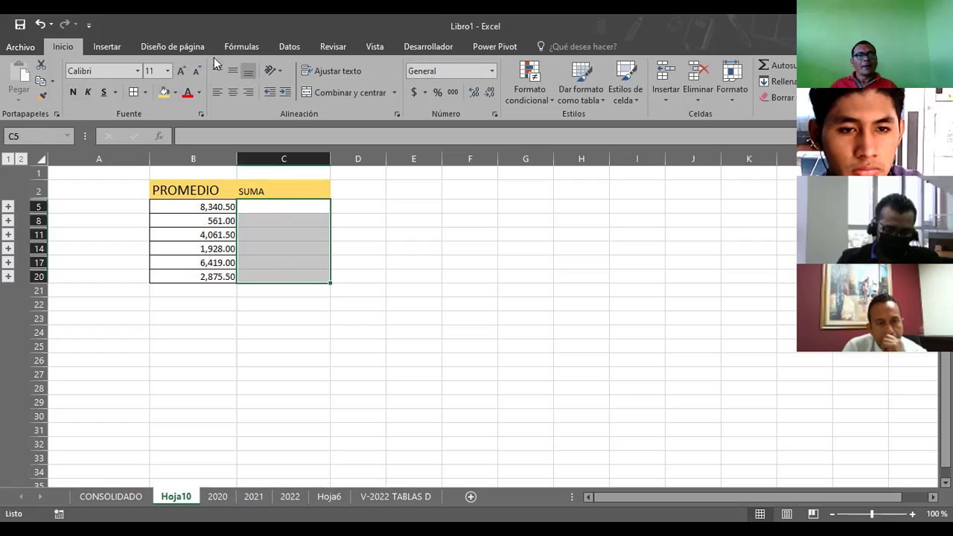
left_click(131, 95)
left_click(438, 246)
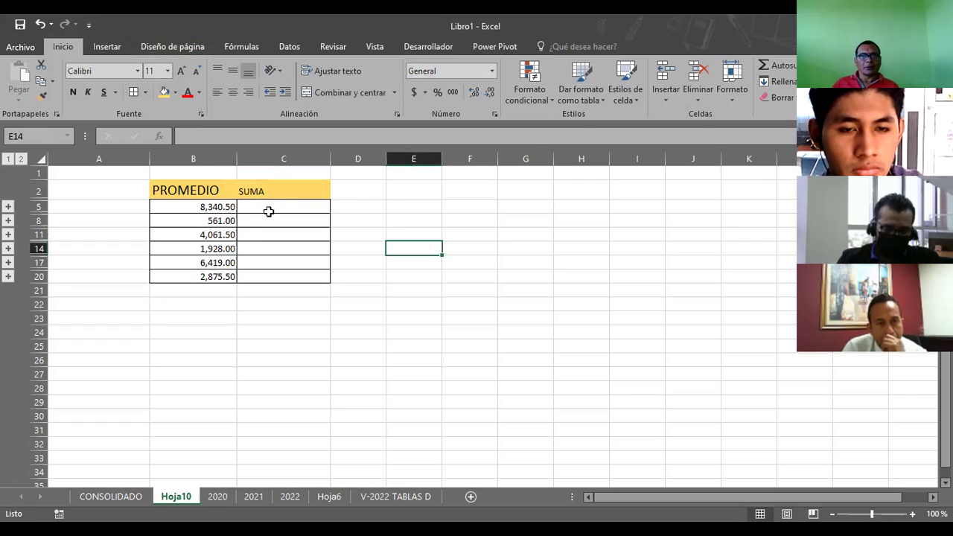
Step: Enlarge the SUMA heading to size 16 and center it
left_click(268, 189)
left_click(182, 72)
left_click(182, 72)
left_click(182, 71)
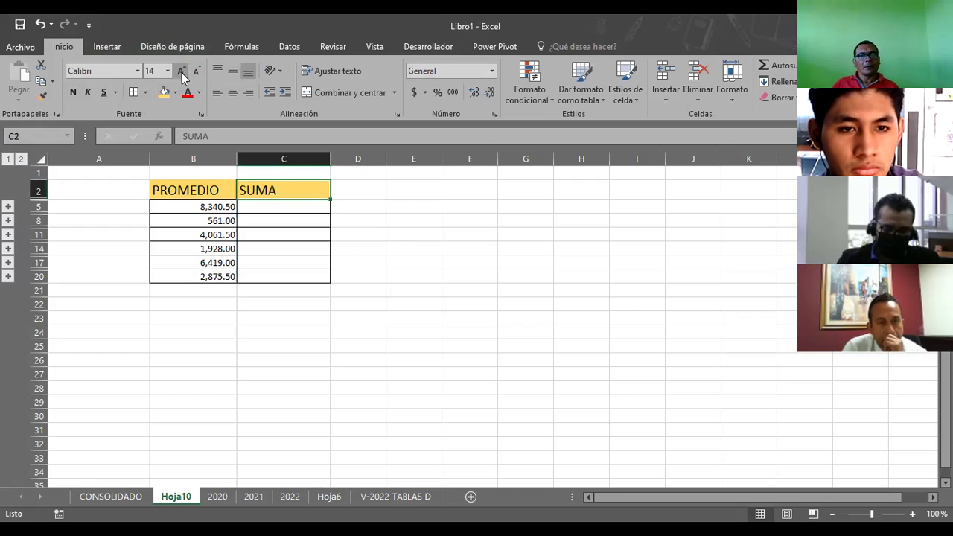
left_click(233, 92)
Step: Select cells C5, A25 and the B5 average on Hoja10, then bring up the Datos tools
left_click(414, 249)
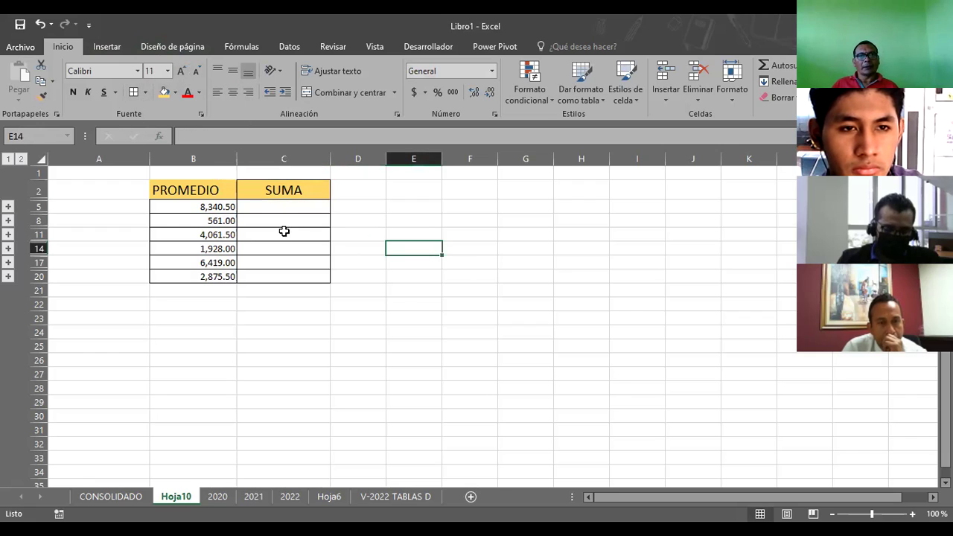
left_click(282, 208)
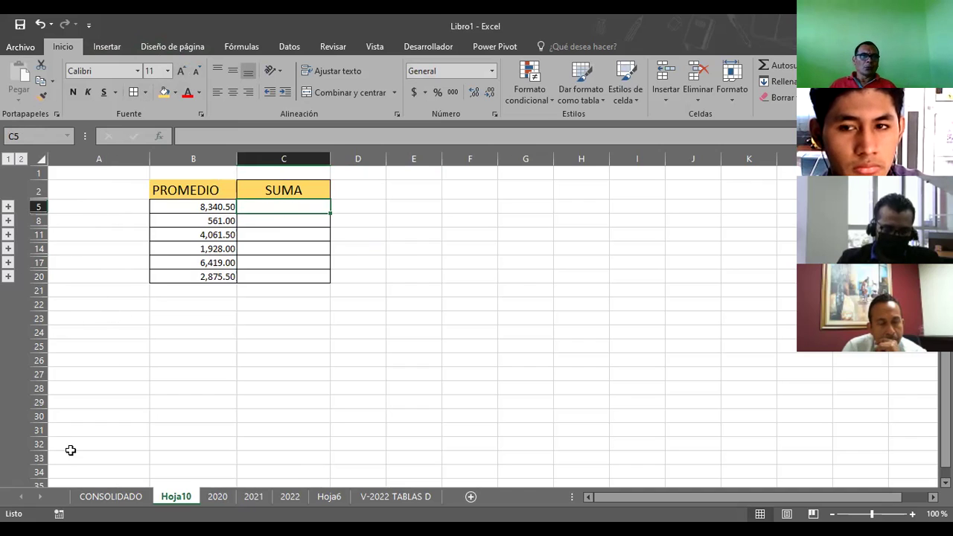
left_click(70, 346)
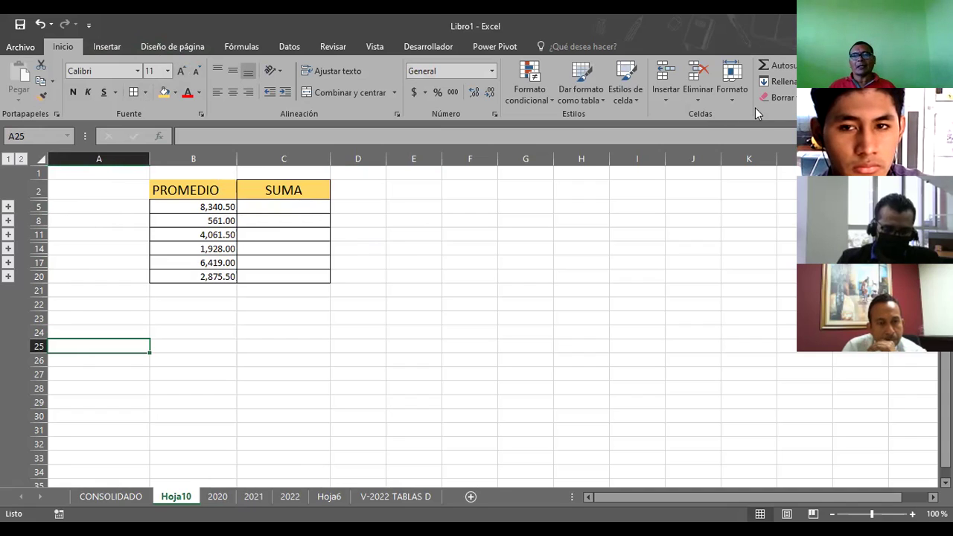
left_click(204, 207)
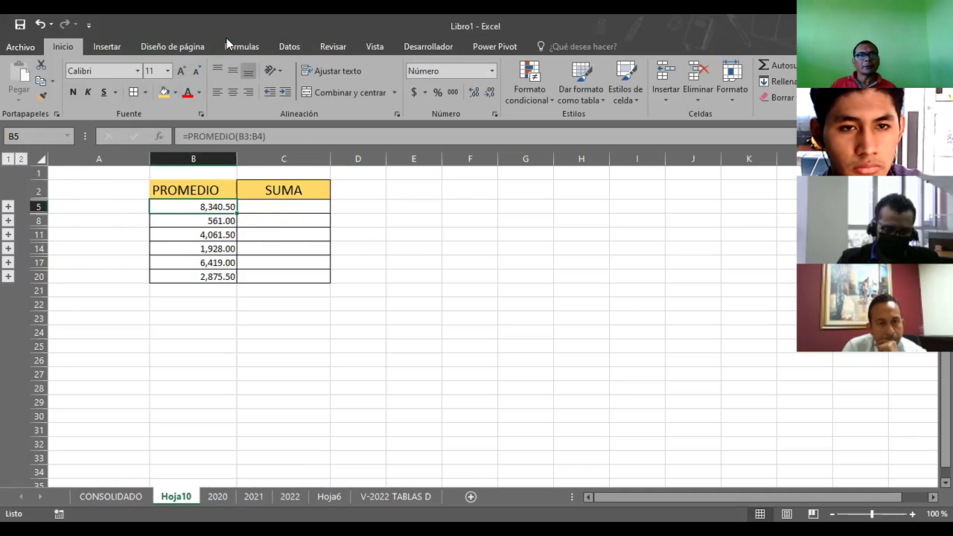
left_click(288, 49)
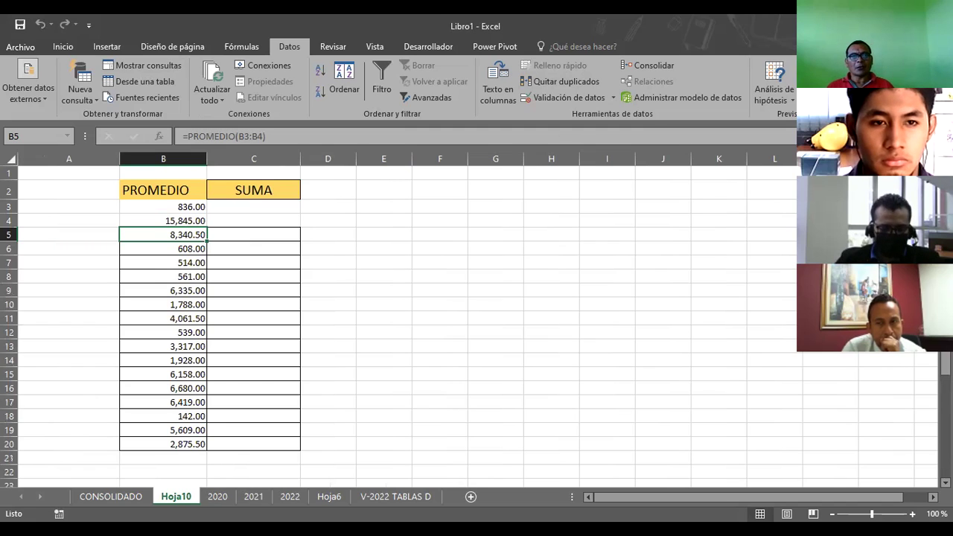
Step: Dismiss the ungroup warning and clear the values and borders from rows 3–22
key("alt+shift+Left")
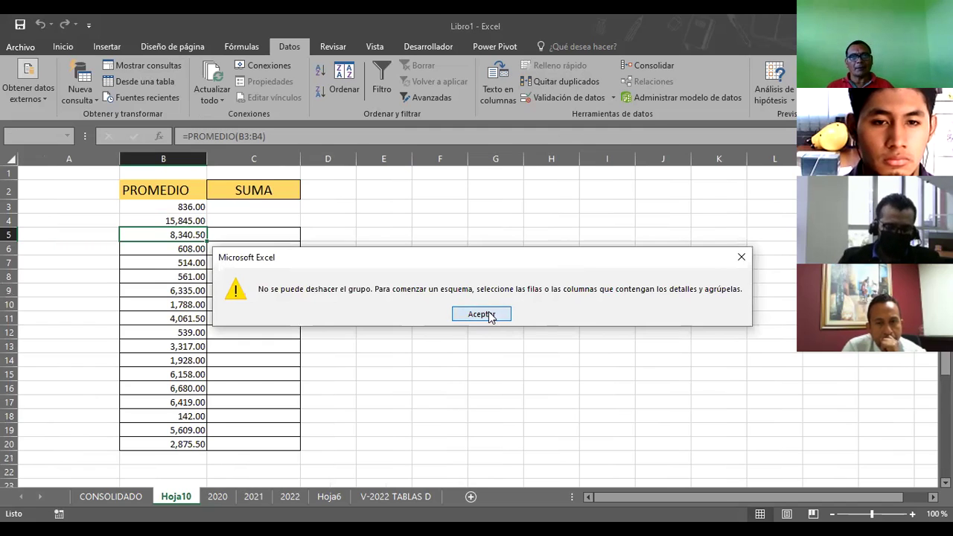
key("Return")
left_click(547, 205)
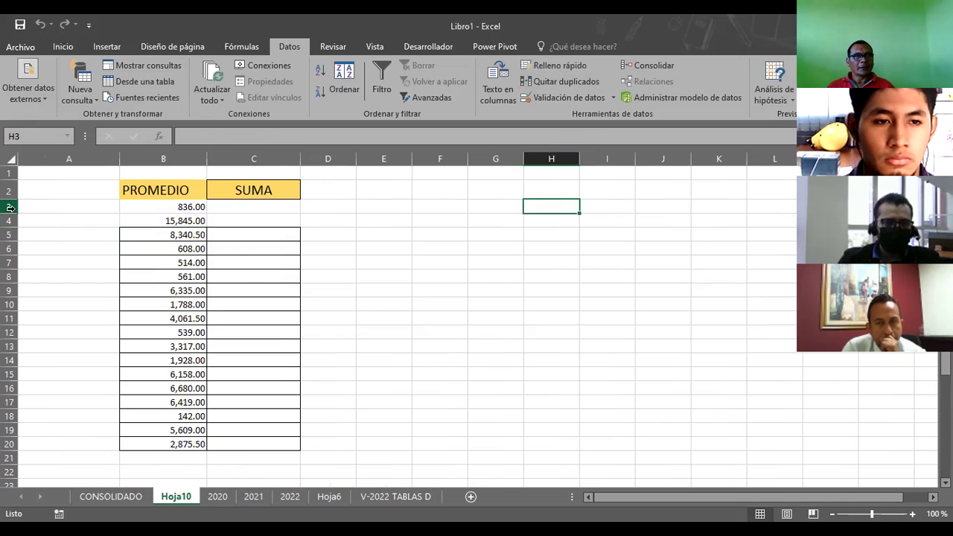
left_click(9, 207)
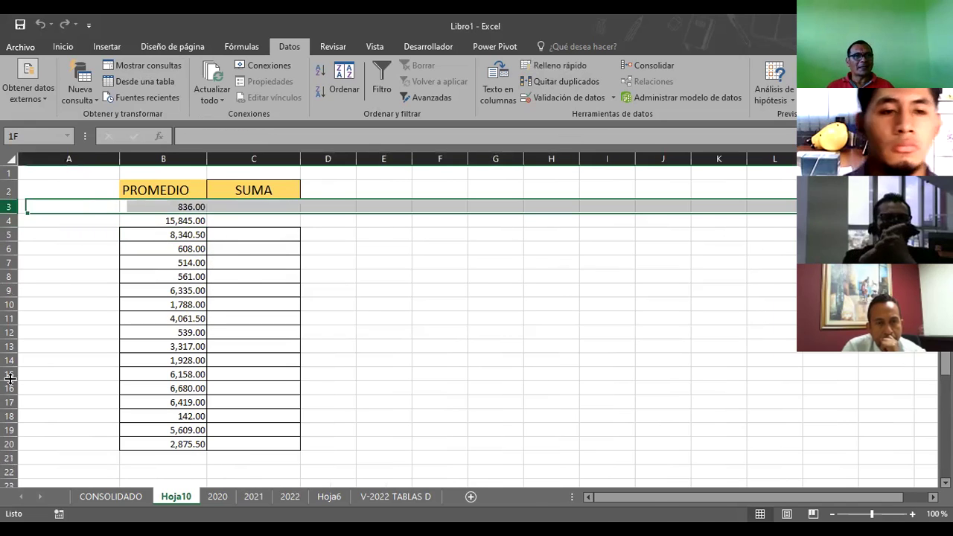
left_click_drag(10, 378, 9, 472)
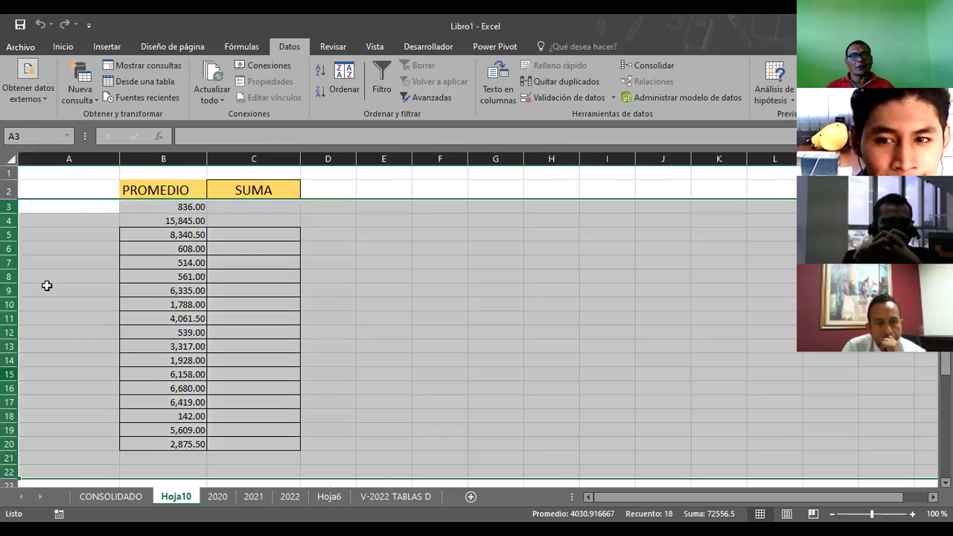
key("ctrl+z")
Step: Select rows 4–15 for row actions, then select cell B3 under PROMEDIO
left_click(9, 220)
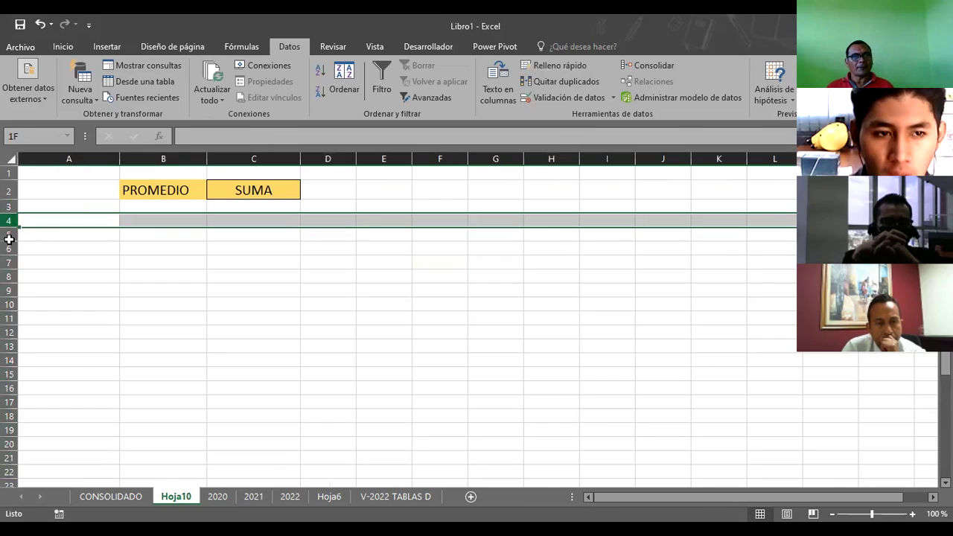
left_click(6, 373, "shift")
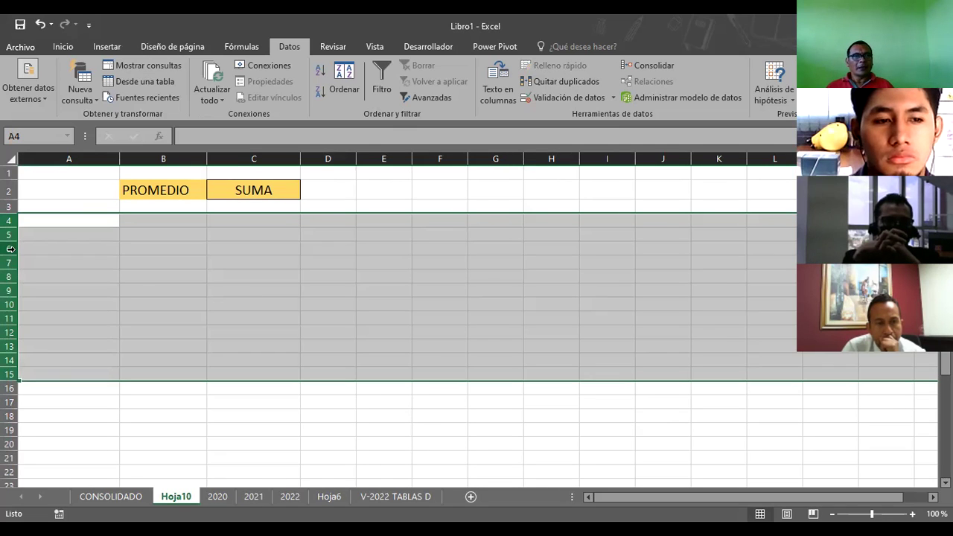
right_click(12, 254)
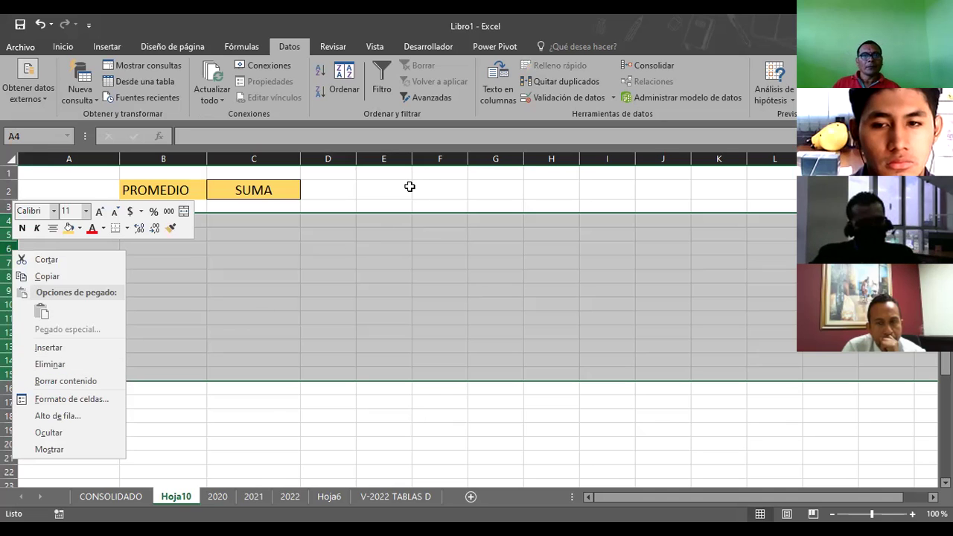
left_click(176, 206)
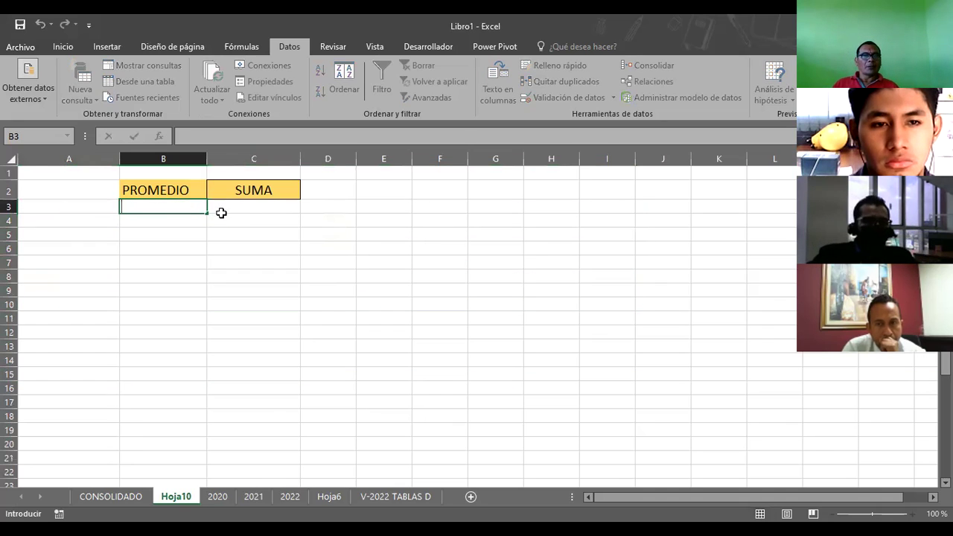
Step: With C3 selected, open Consolidar and delete the 2021 and 2020 references from the list
left_click(253, 204)
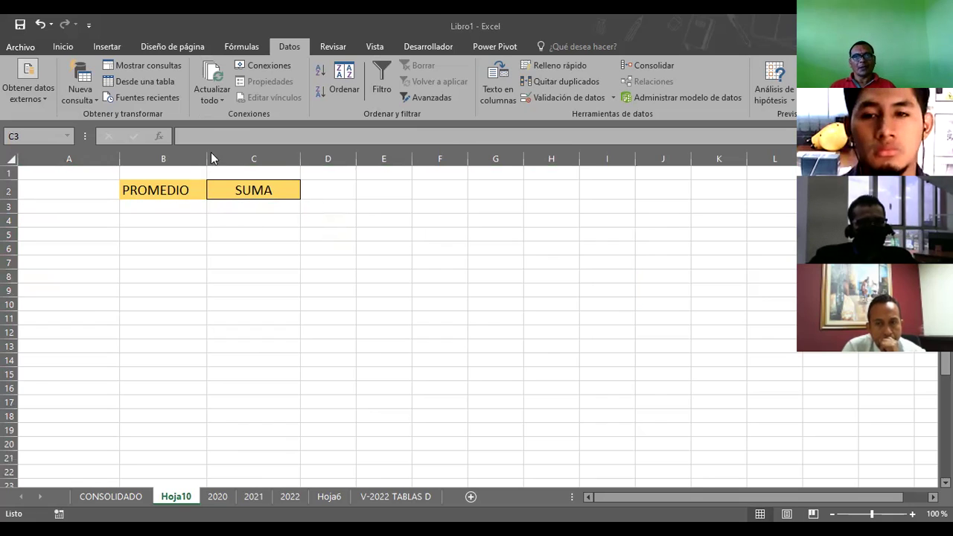
left_click(652, 67)
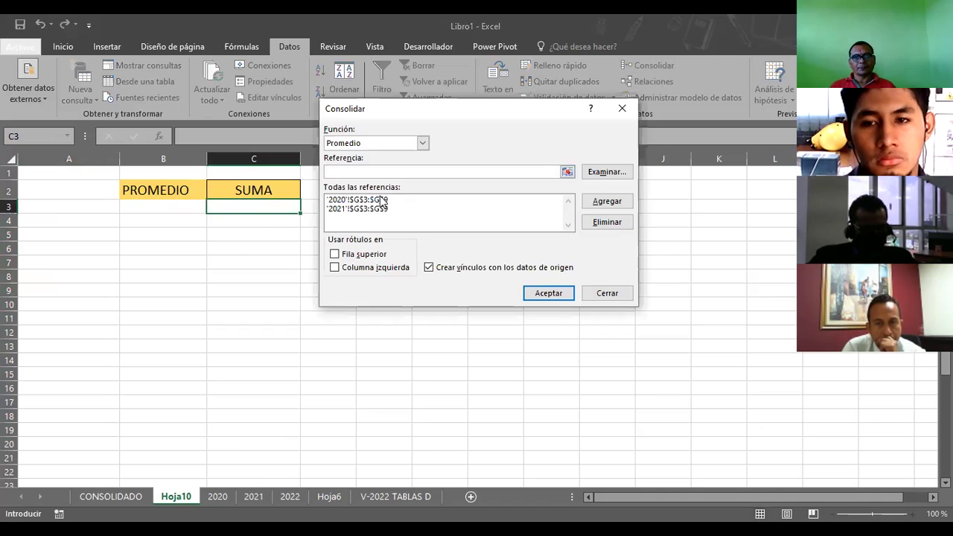
left_click(379, 209)
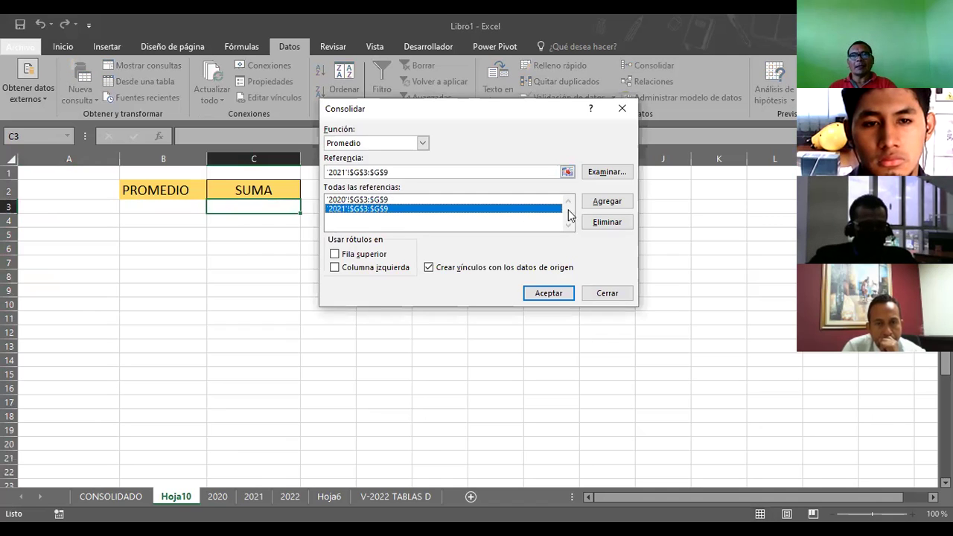
left_click(595, 222)
left_click(399, 203)
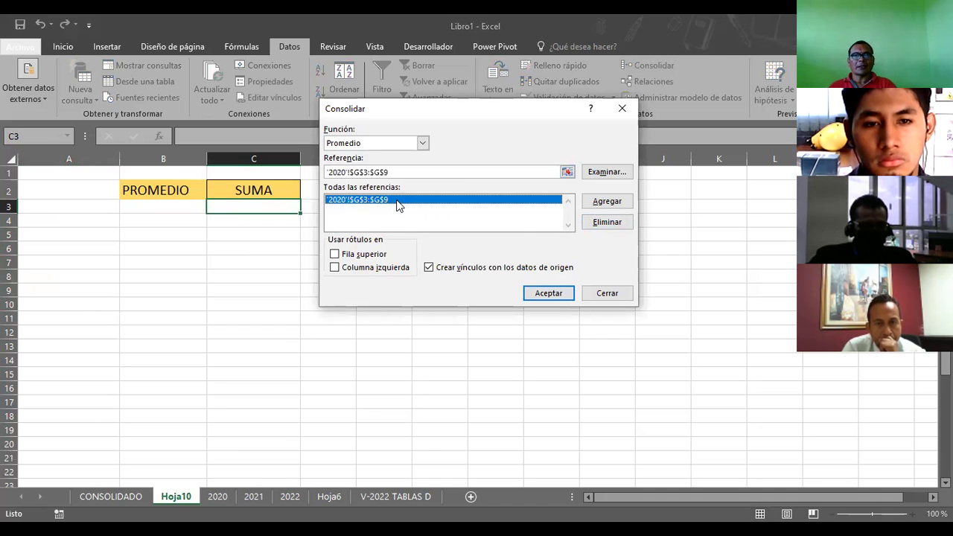
left_click(609, 222)
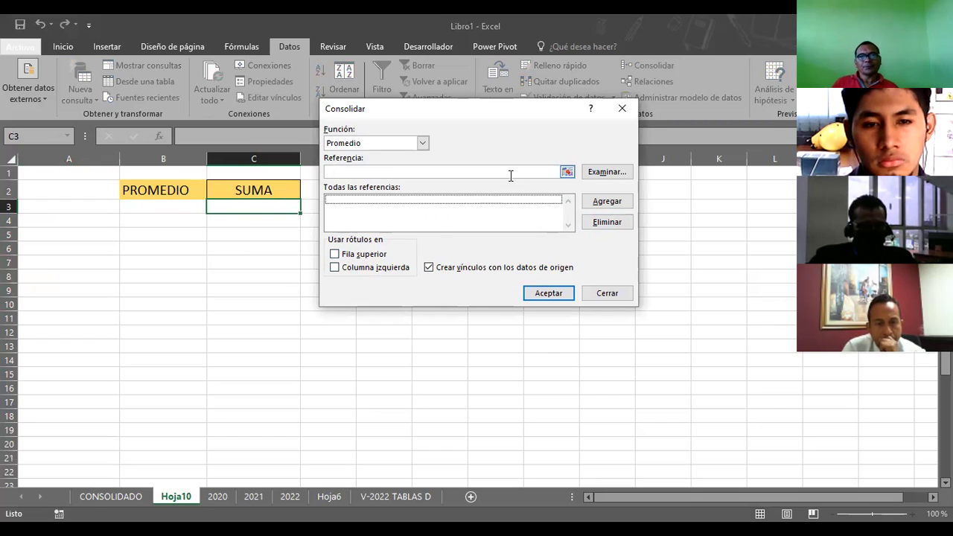
Step: Switch the function to Suma and add '2020'!G3:G9 to the references
left_click(423, 143)
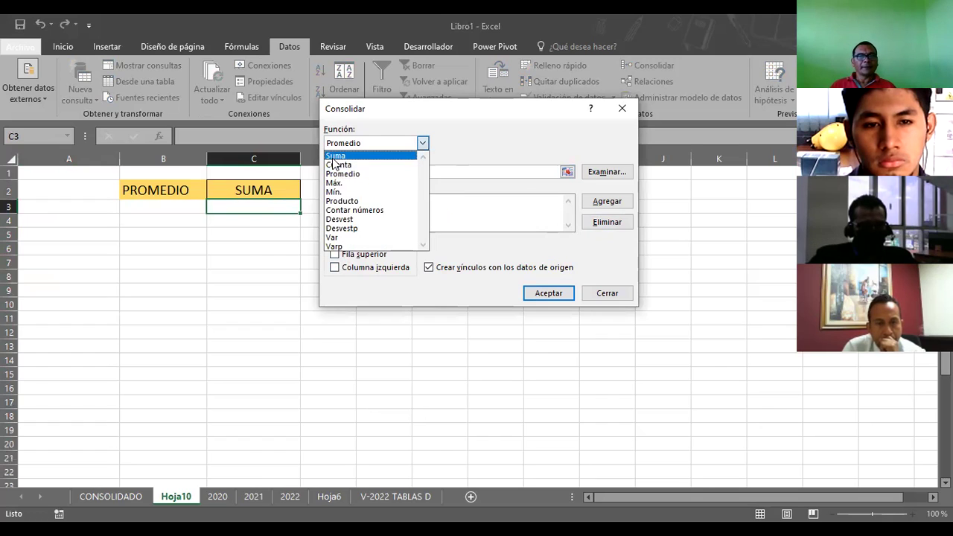
left_click(334, 157)
left_click(567, 172)
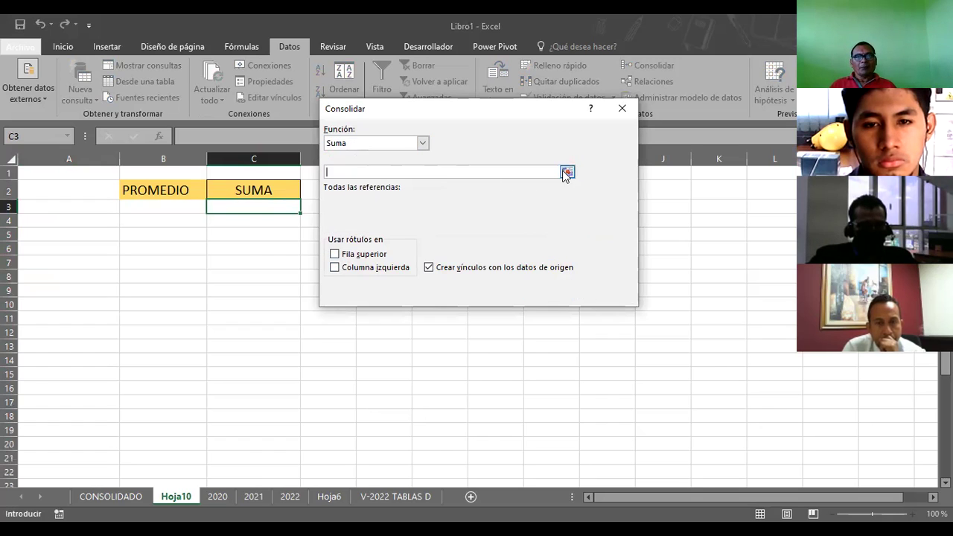
left_click(566, 172)
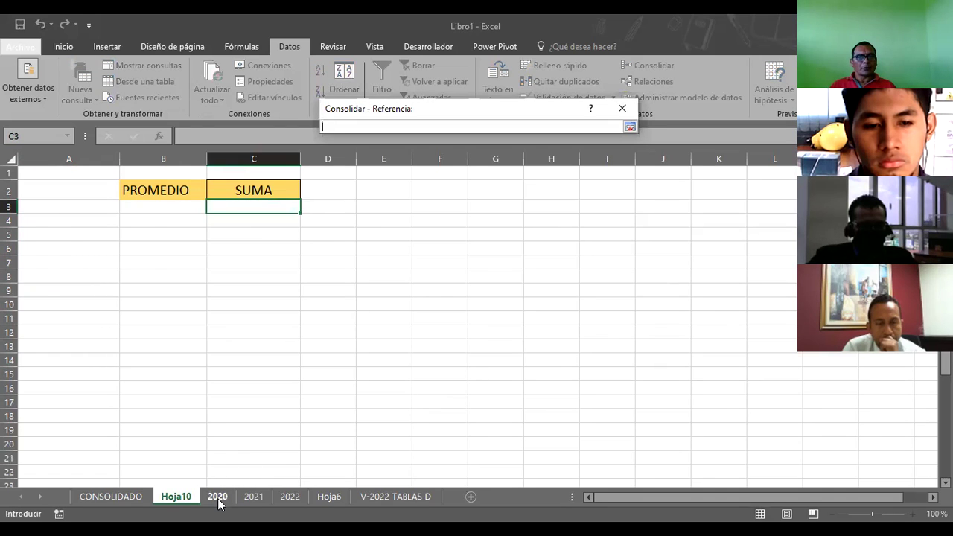
left_click(218, 499)
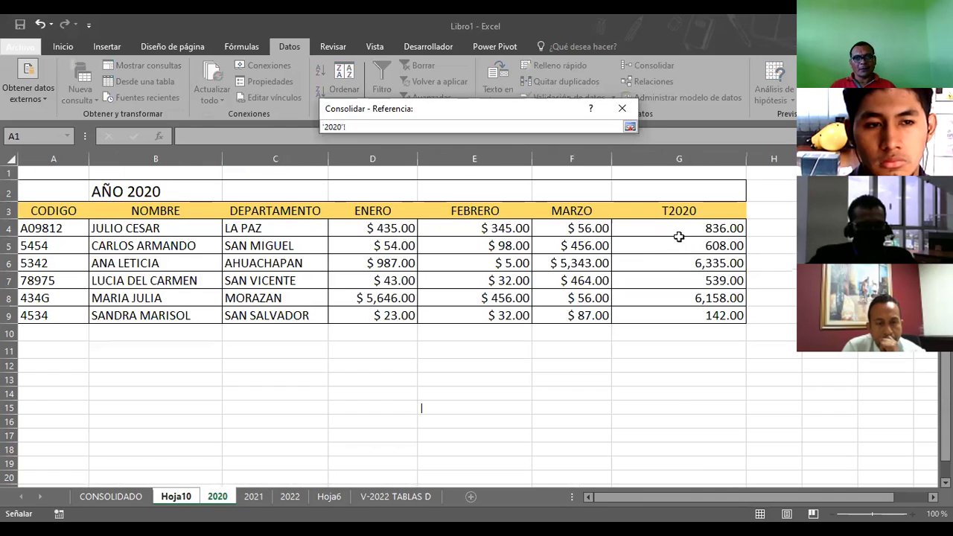
left_click(675, 210)
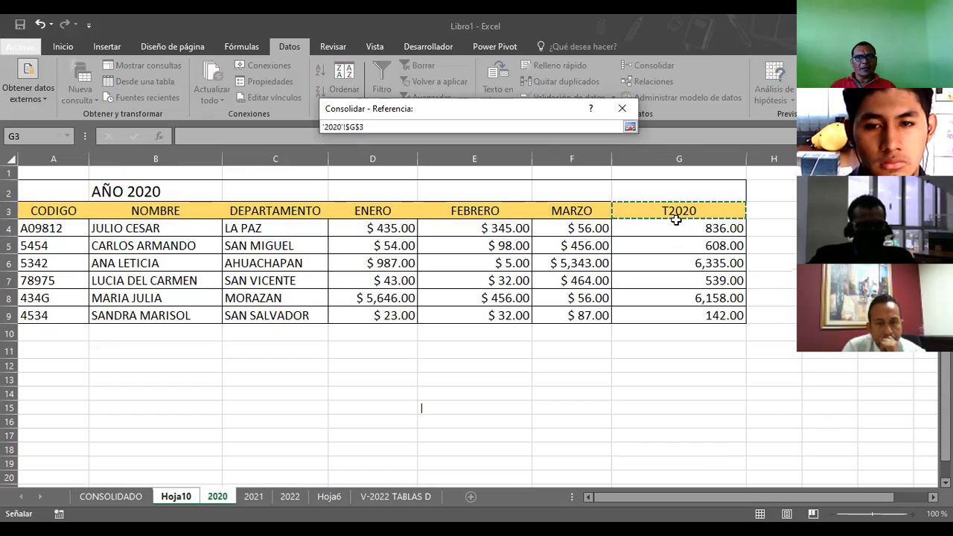
left_click_drag(676, 313, 676, 314)
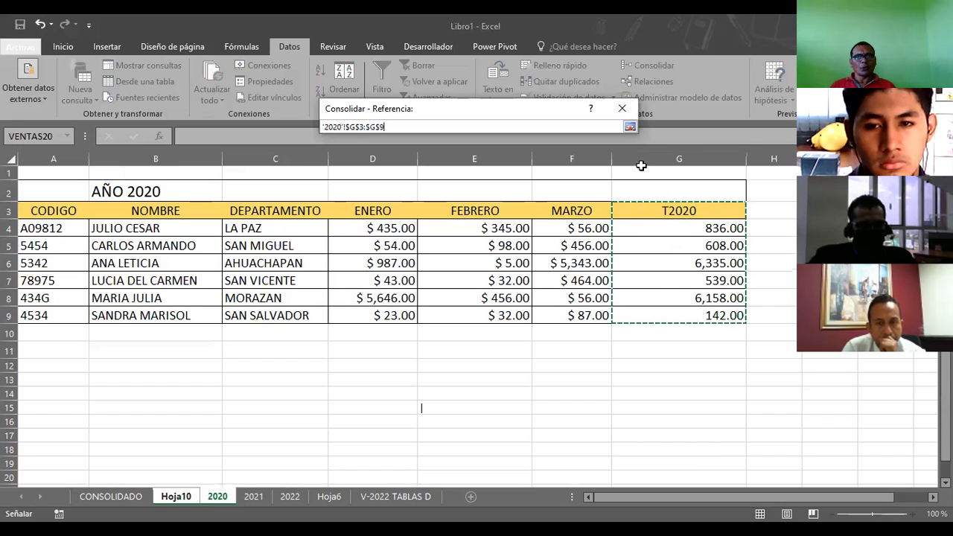
left_click(630, 129)
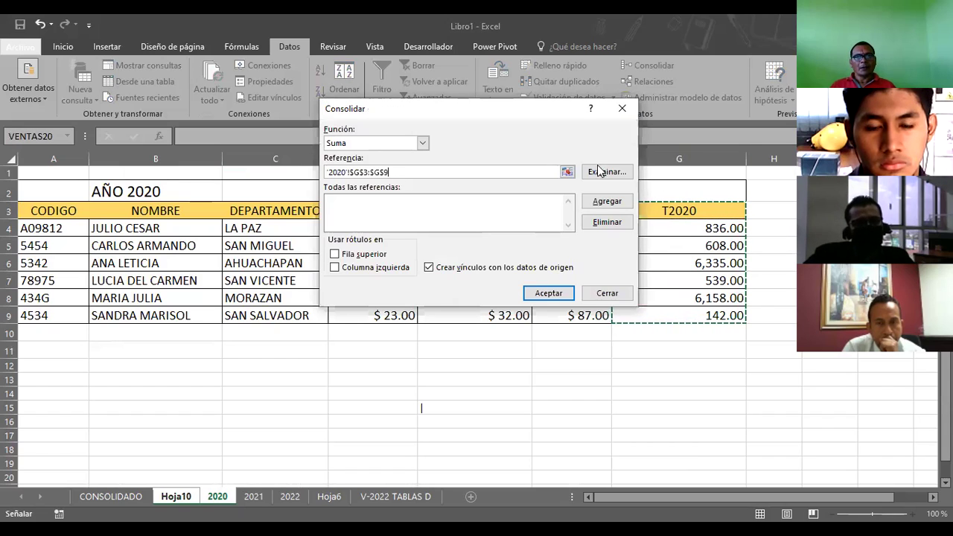
left_click(589, 206)
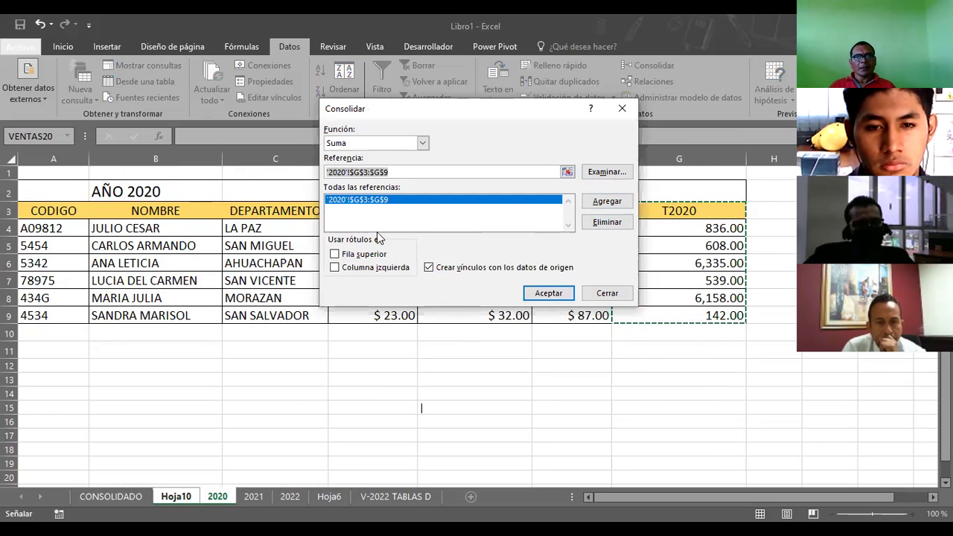
Step: Select the '2021'!G3:G9 range as the second reference
key("ctrl+Page_Up")
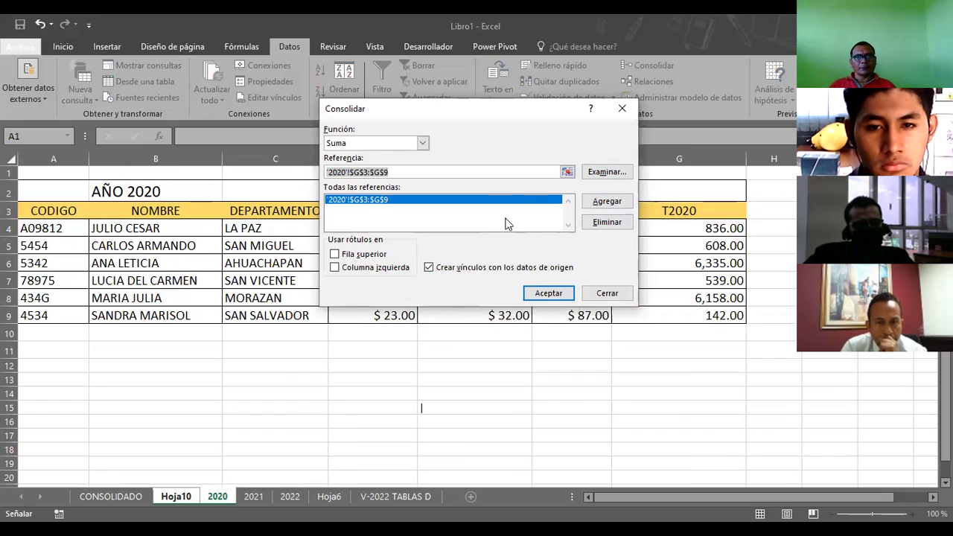
left_click(568, 172)
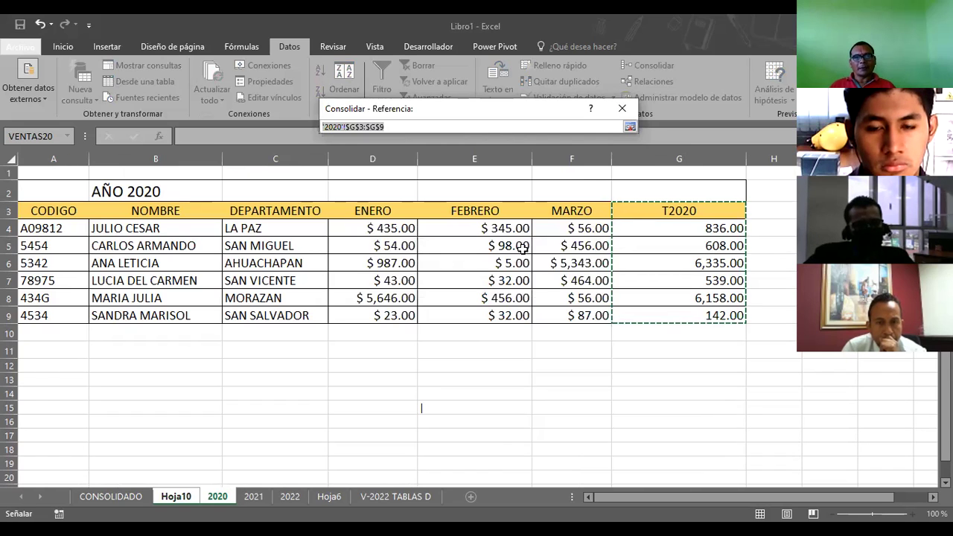
left_click(252, 497)
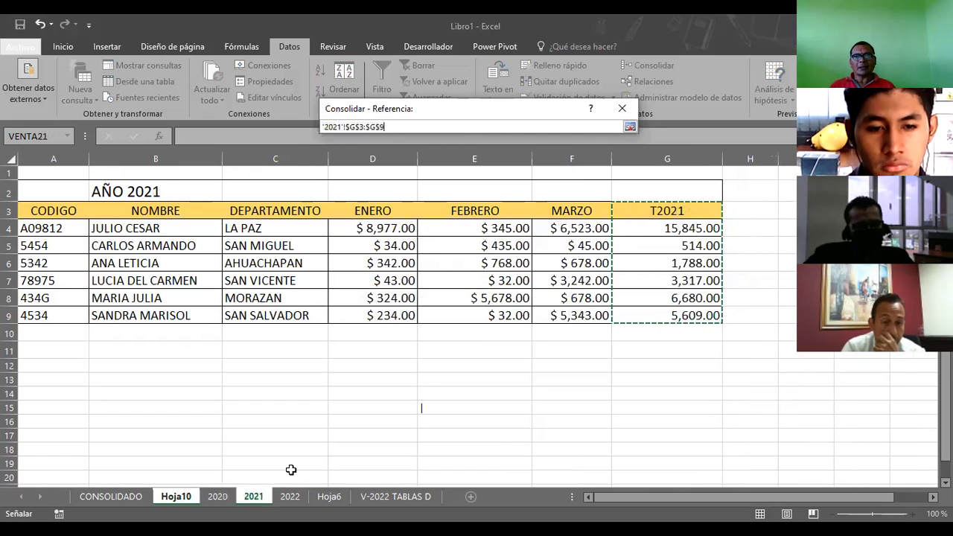
left_click(673, 211)
left_click_drag(673, 224, 656, 313)
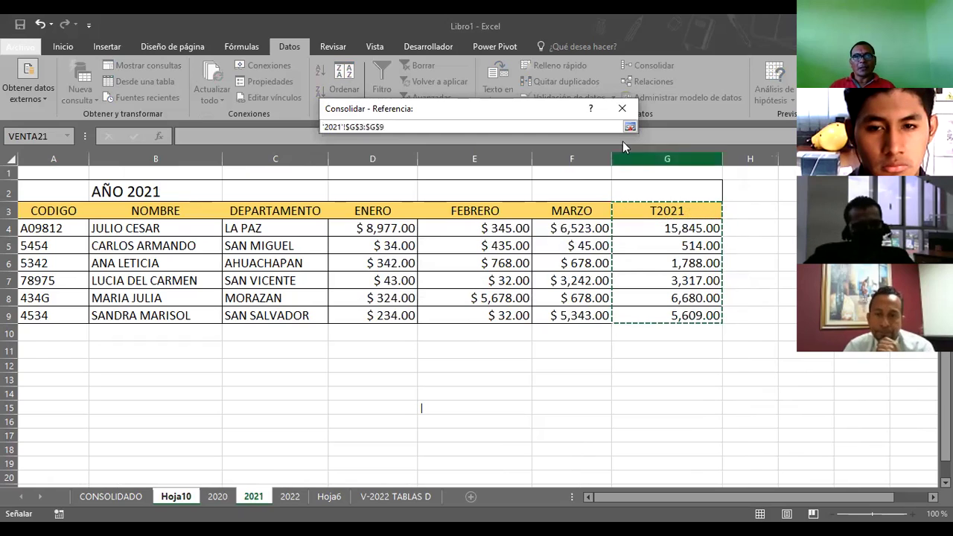
left_click(631, 128)
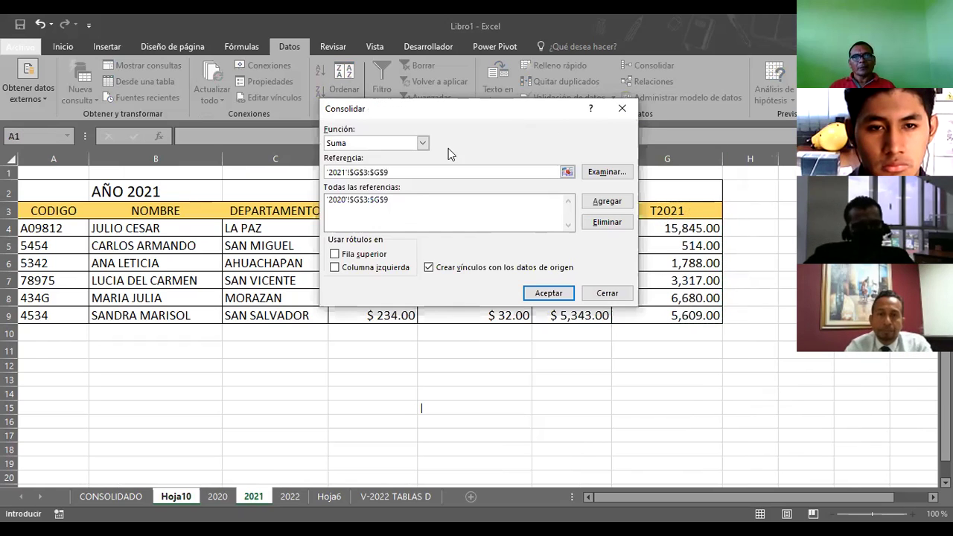
left_click(606, 203)
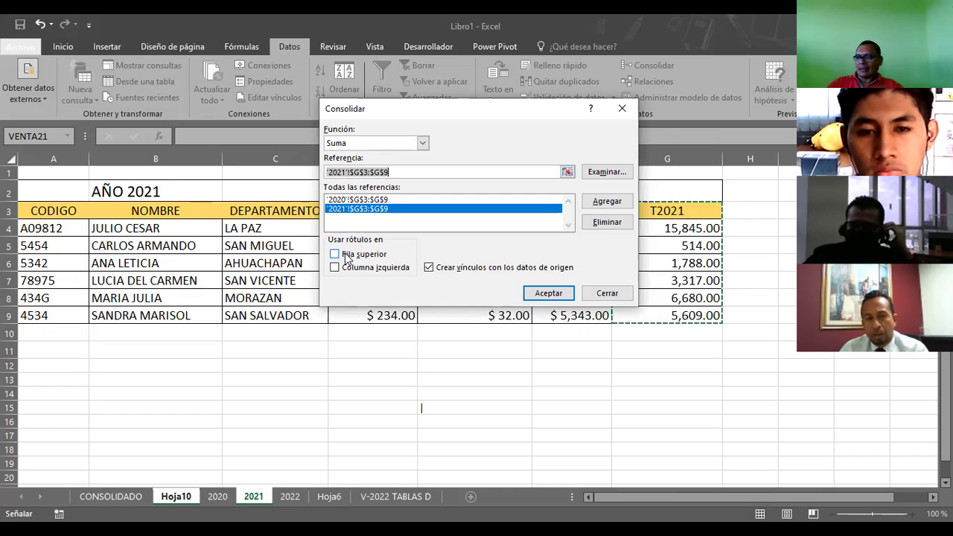
Step: Run the Suma consolidation into Hoja10 and deselect the results
left_click(550, 295)
left_click(457, 280)
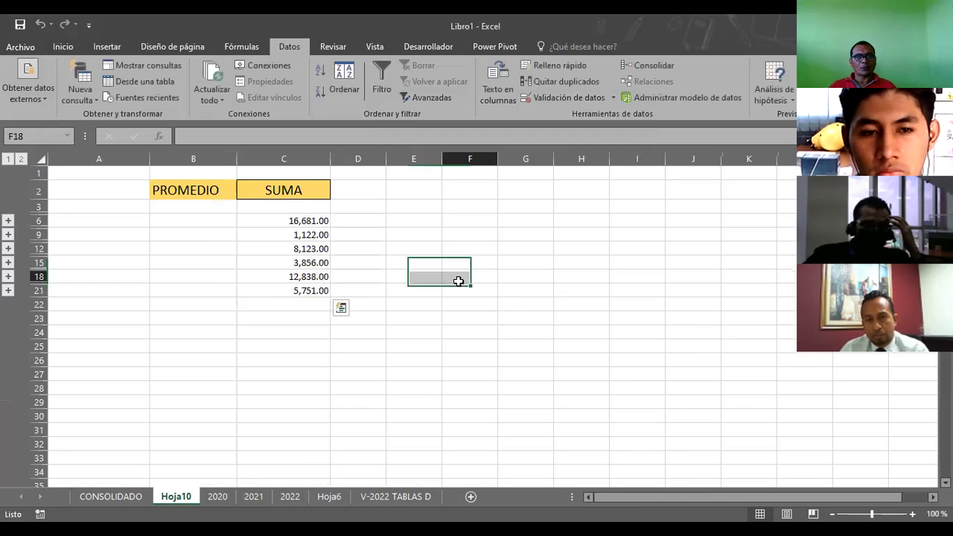
Step: Check the =SUMA formula in C6, then switch to the 2020 sheet
left_click(276, 223)
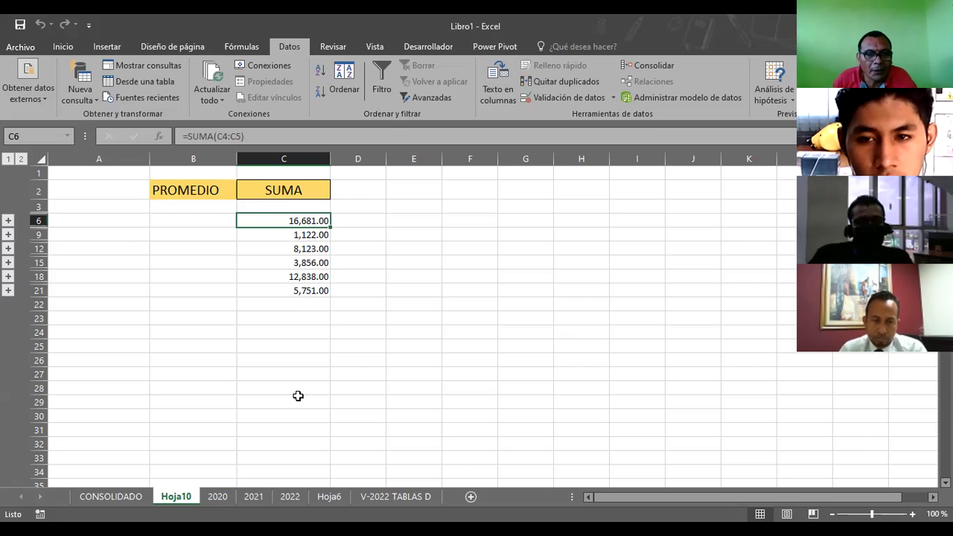
left_click(226, 494)
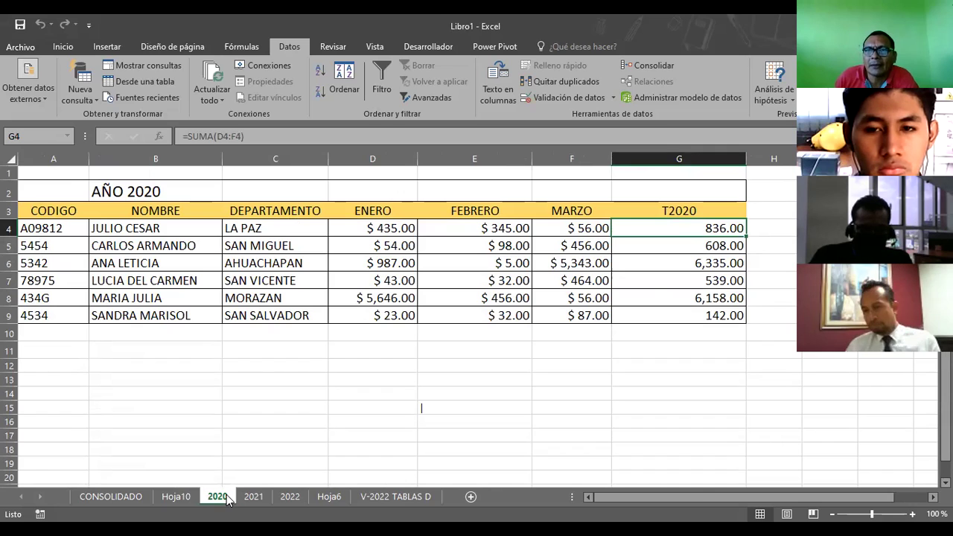
Step: Go through the 2021 sheet back to Hoja10 and expand the row 6 and row 9 groups
left_click(256, 498)
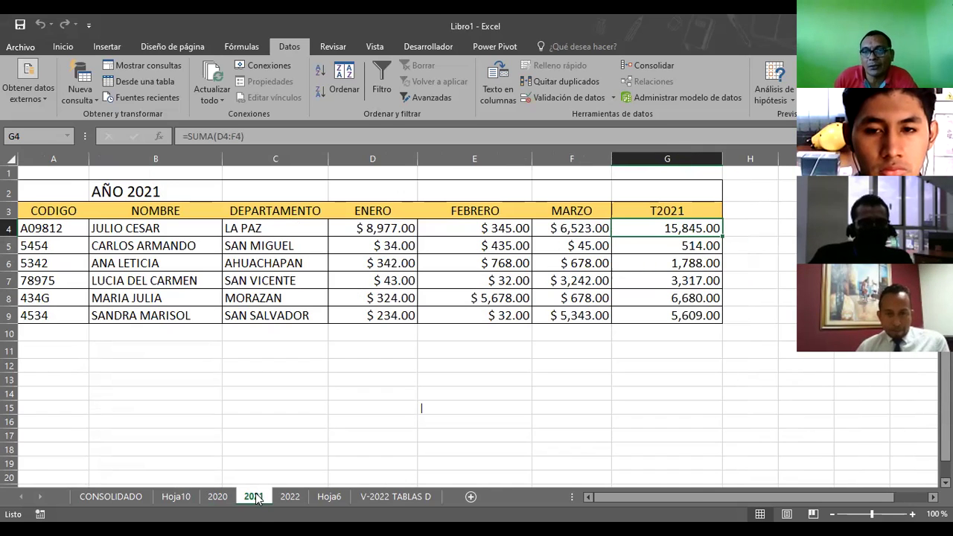
left_click(172, 498)
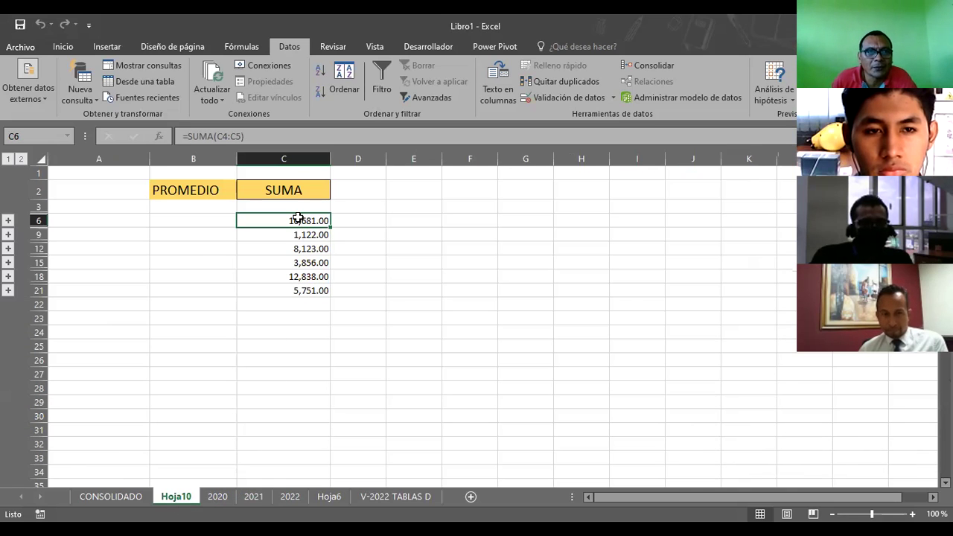
left_click(8, 220)
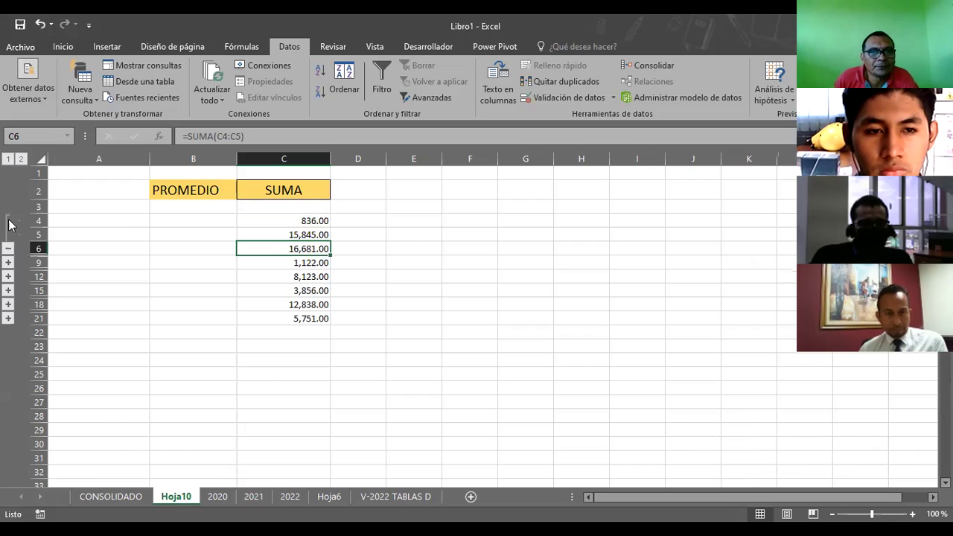
left_click(7, 265)
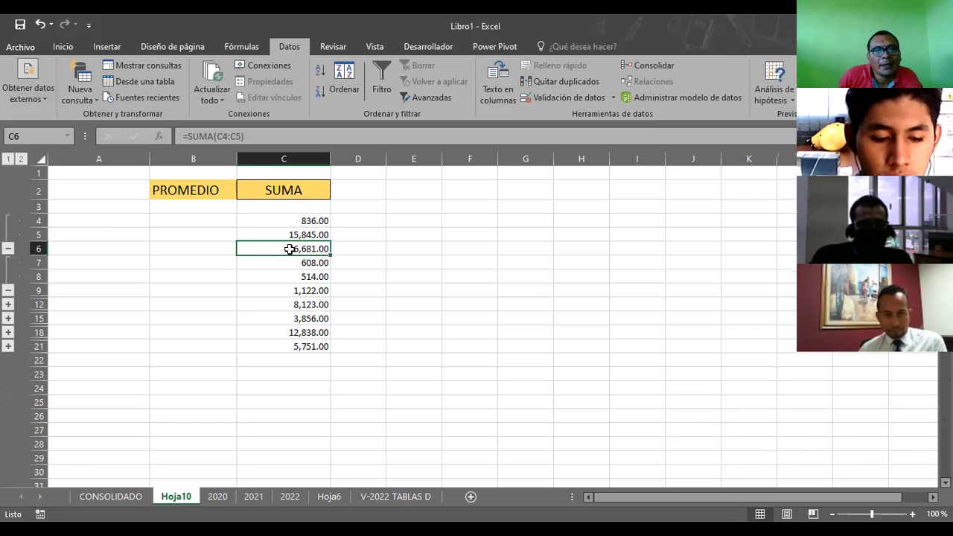
Step: Fill C6 light blue, check C4's link, then view the 2020 and 2021 sheets before returning to Hoja10
left_click(63, 46)
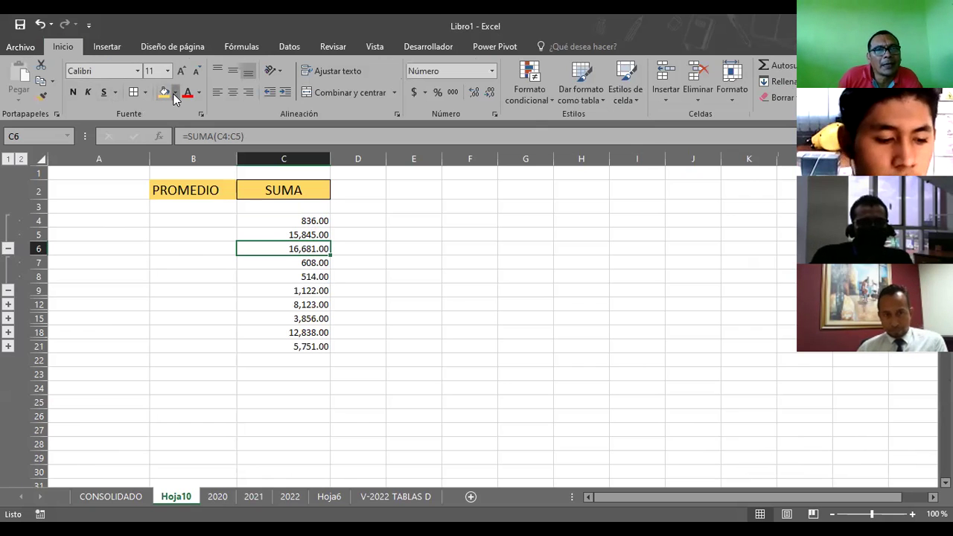
left_click(211, 149)
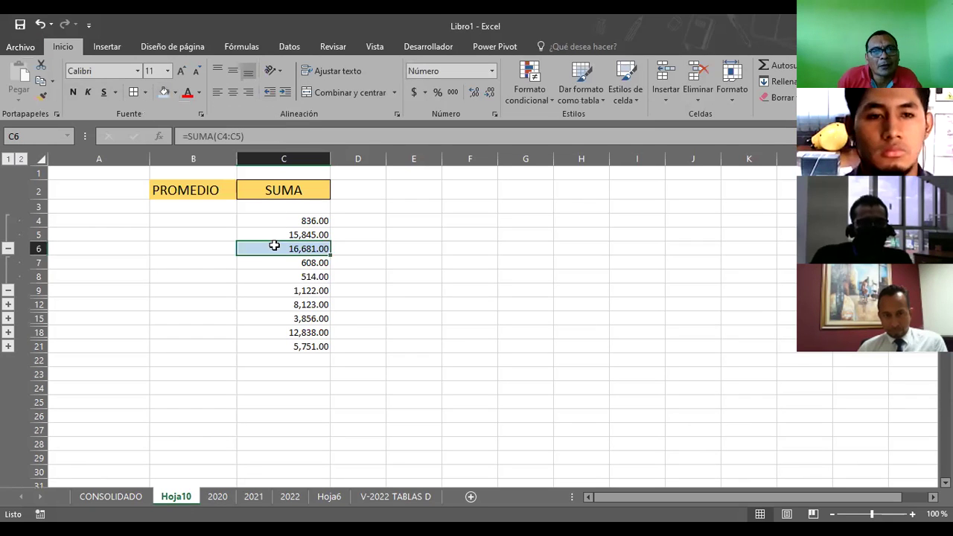
left_click(289, 221)
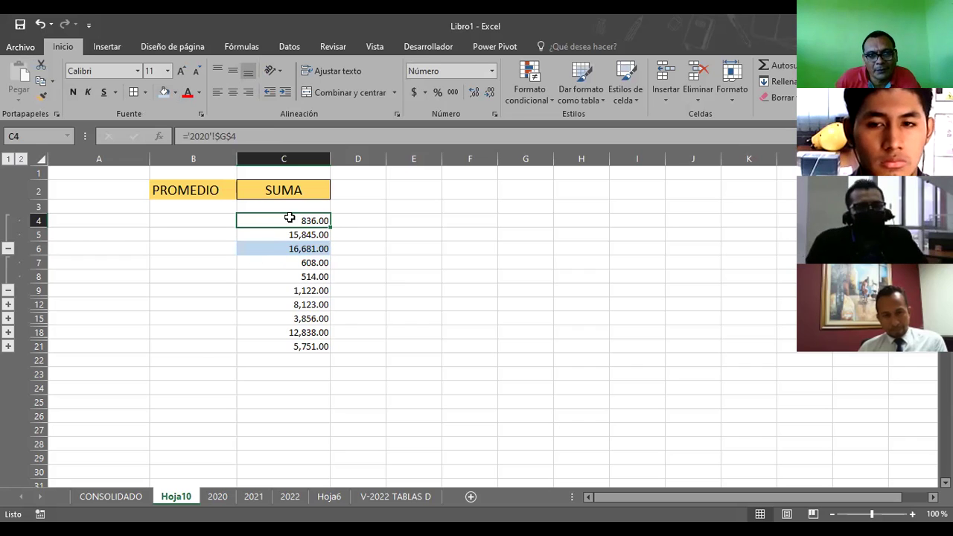
left_click(220, 497)
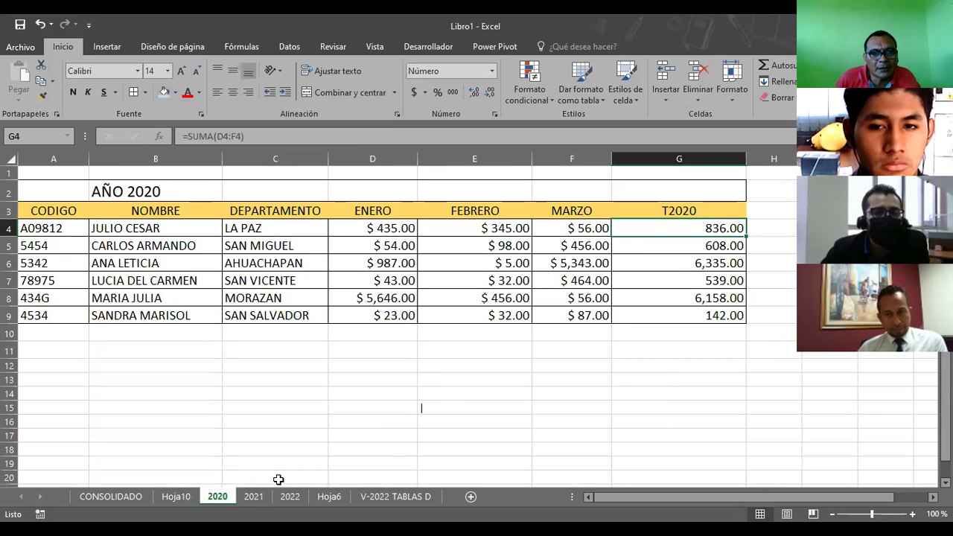
left_click(254, 499)
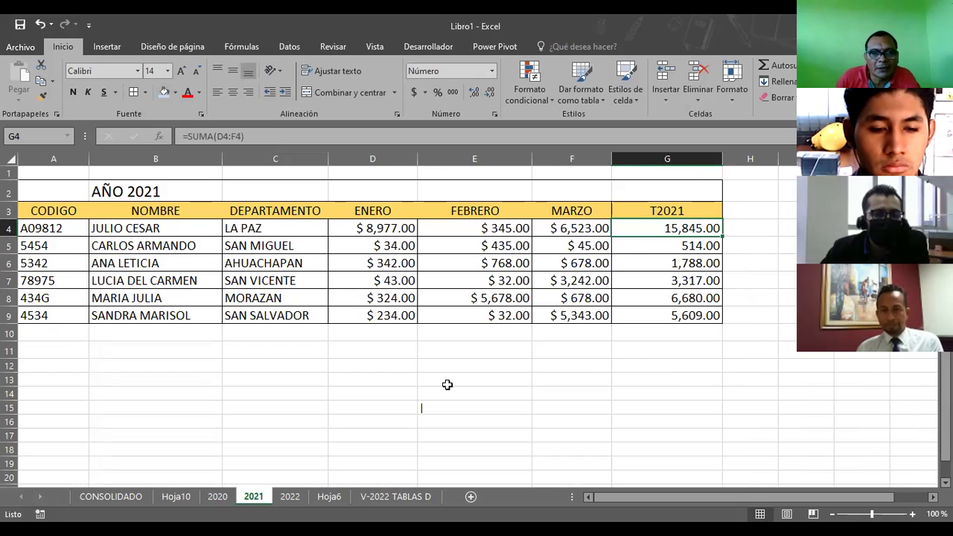
left_click(176, 497)
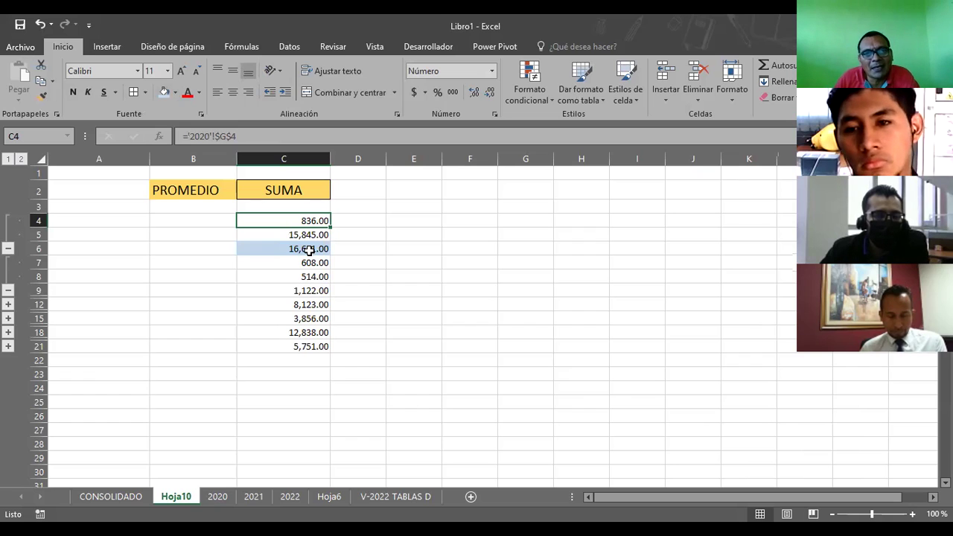
Step: Expand the row 12 group to reveal rows 10–11 and inspect the C9, C11 and C12 values
left_click(204, 221)
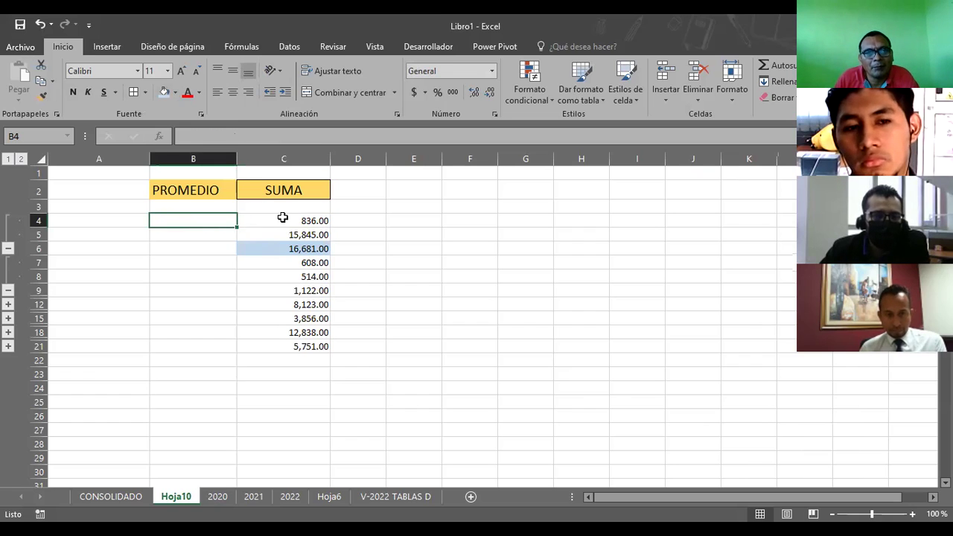
left_click(221, 234)
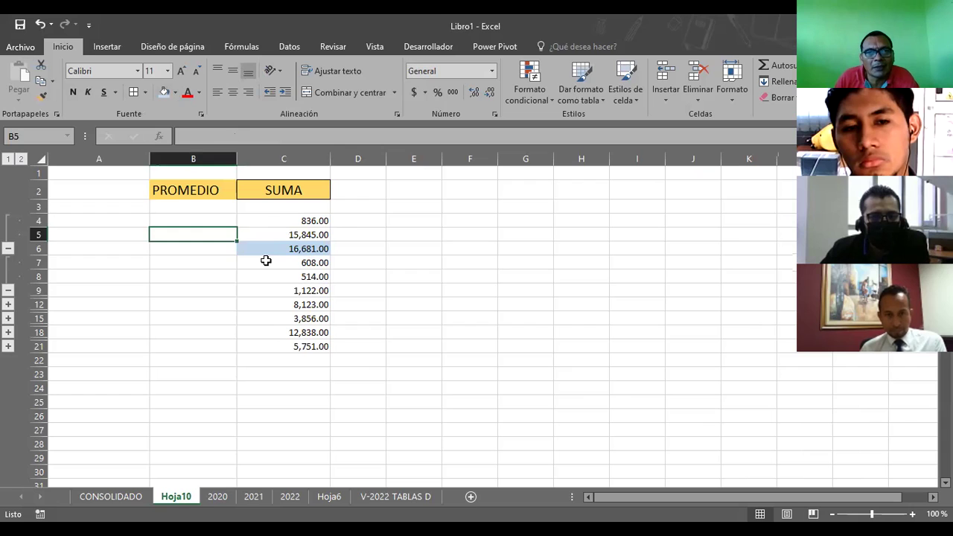
left_click(265, 262)
left_click(393, 247)
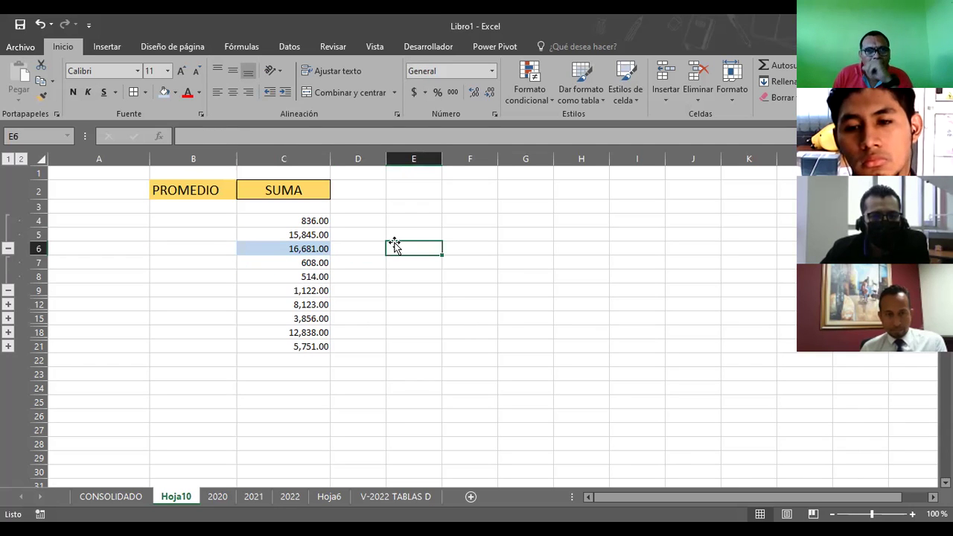
left_click(8, 304)
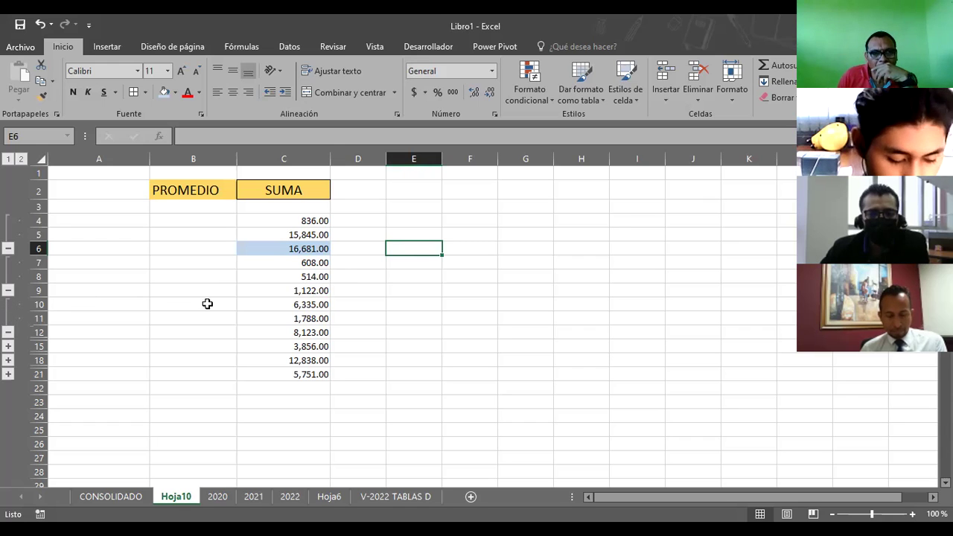
left_click(297, 333)
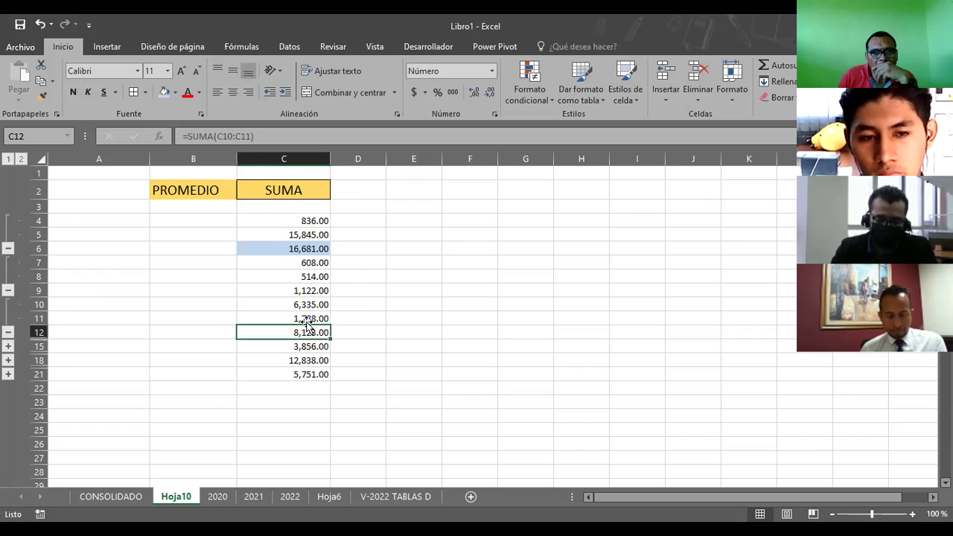
left_click(304, 318)
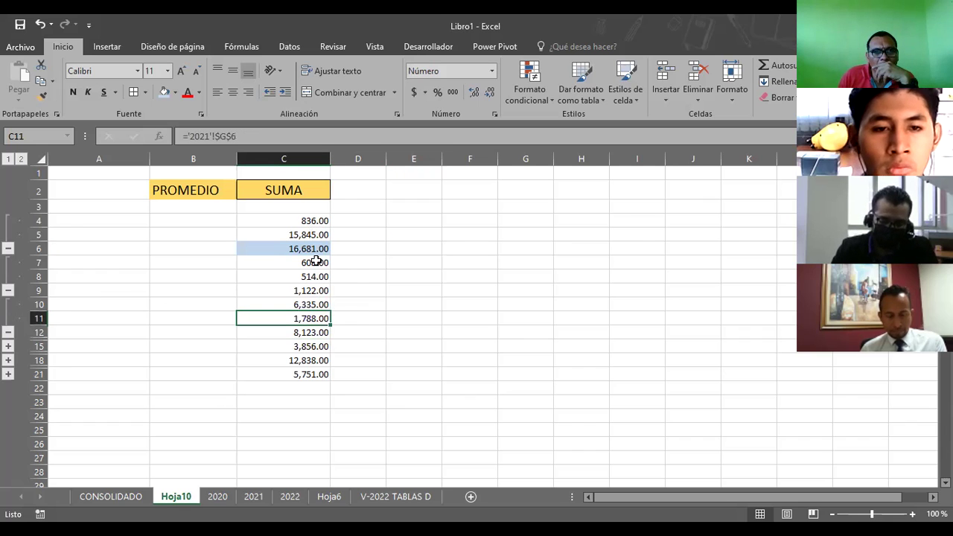
left_click(299, 290)
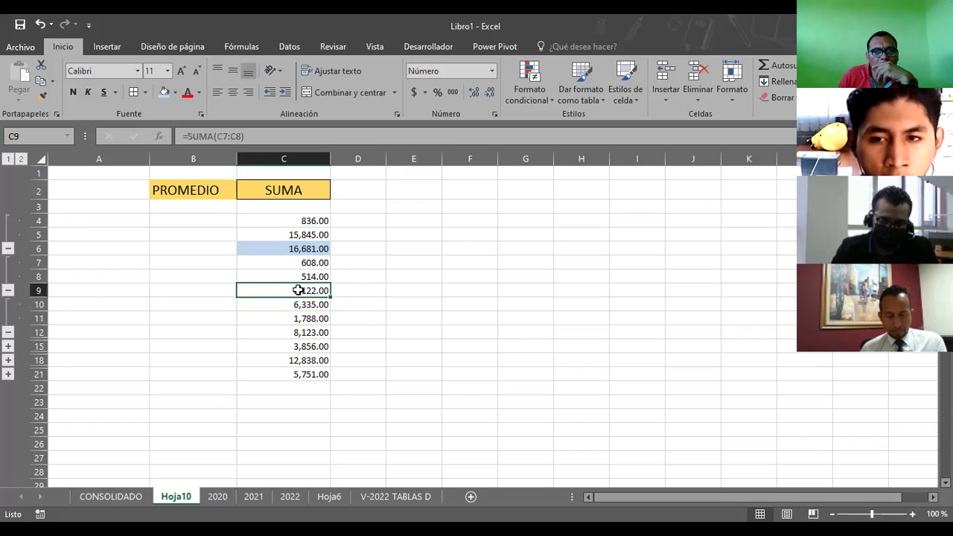
Step: Give C9 and C18 the light-blue fill and set C12 to No Fill
left_click(287, 333)
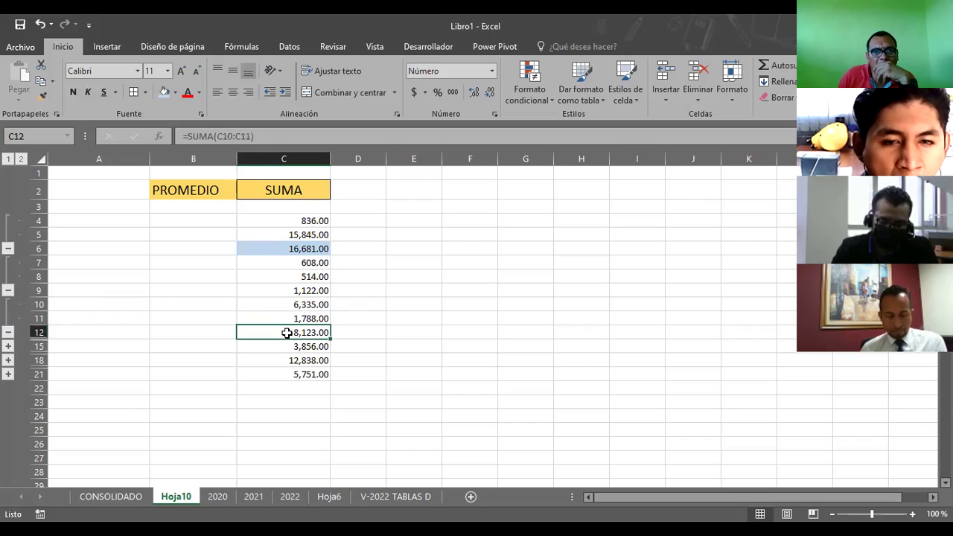
left_click(163, 91)
left_click(276, 295)
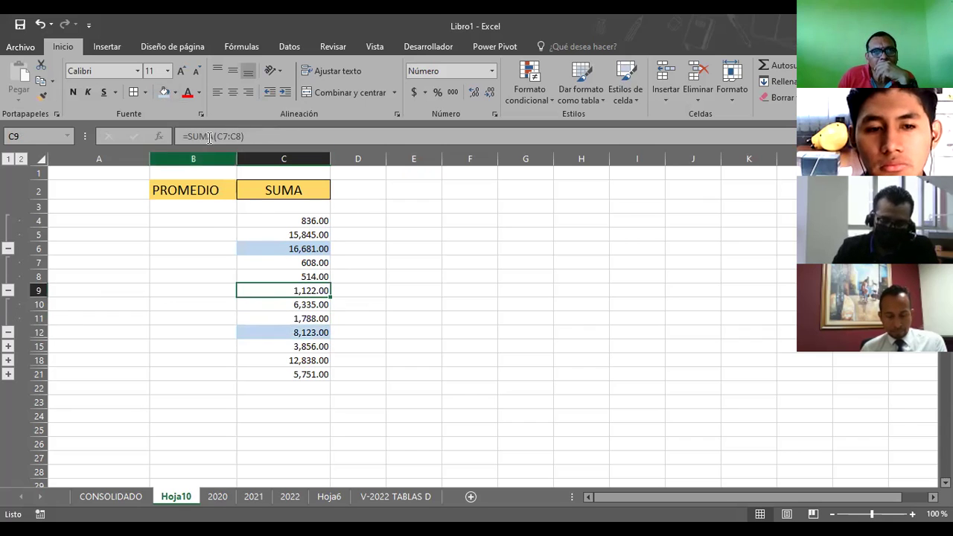
left_click(164, 91)
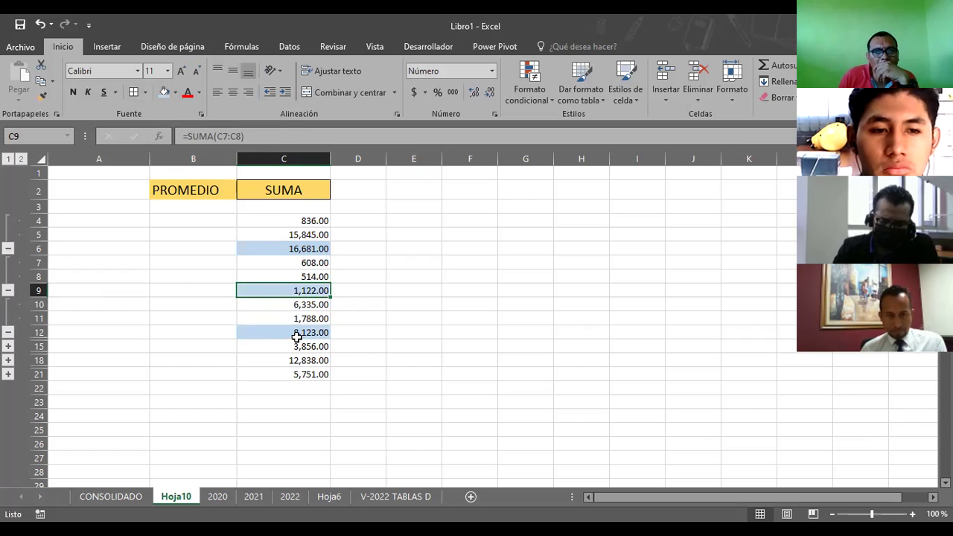
left_click(276, 362)
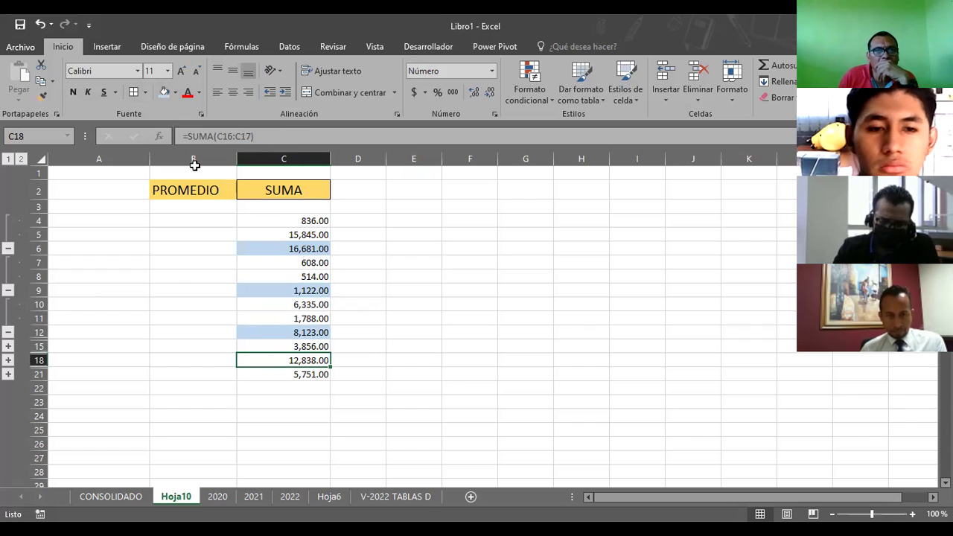
left_click(164, 93)
left_click(285, 333)
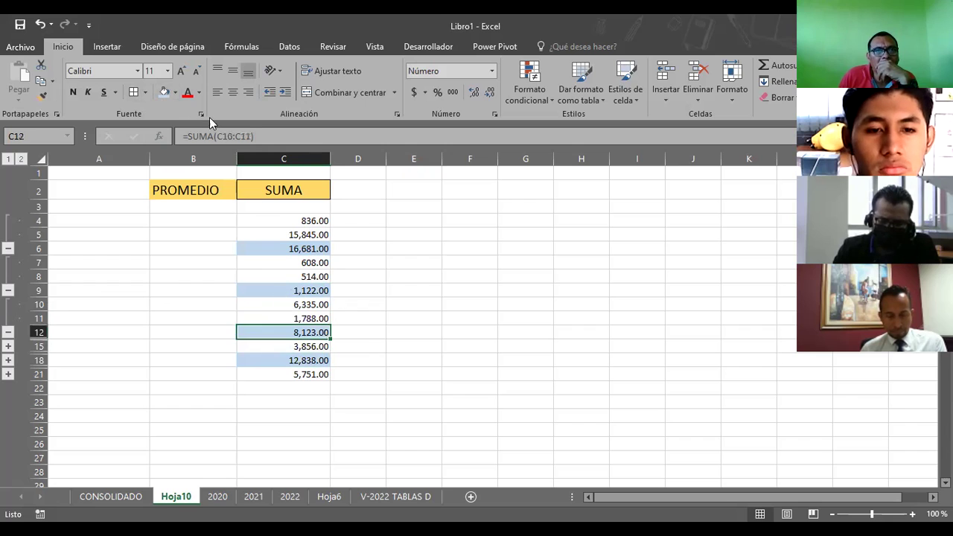
left_click(177, 93)
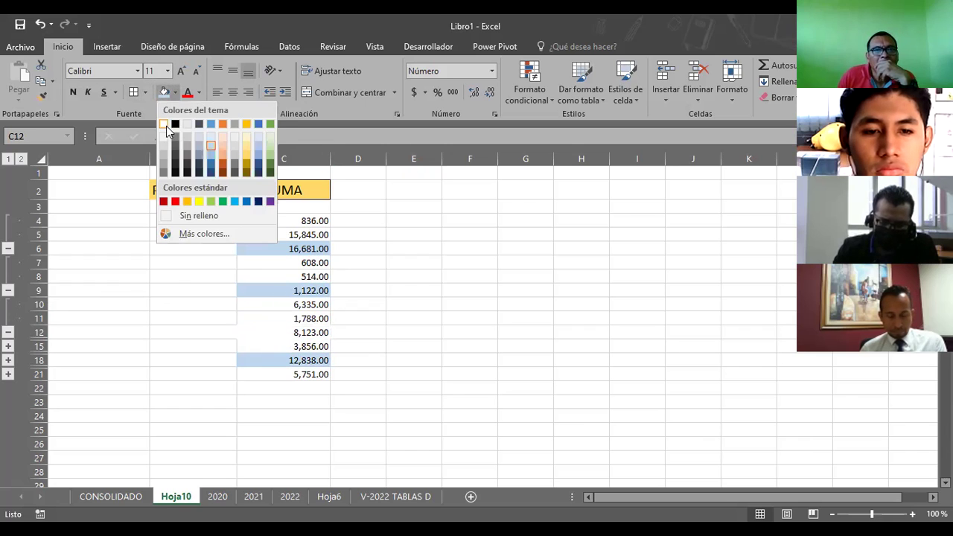
left_click(186, 215)
left_click(381, 245)
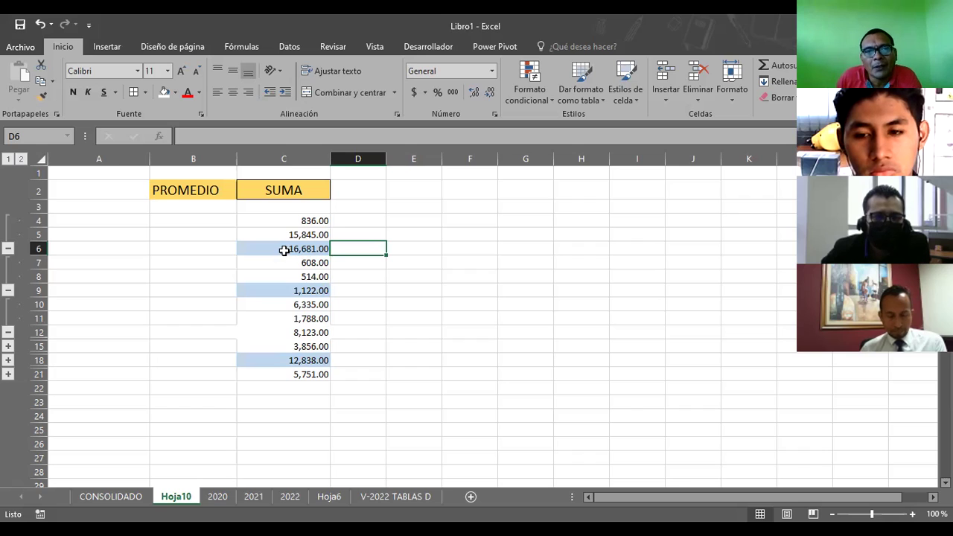
Step: Expand the row 15, 18 and 21 groups so rows 13–20 are visible
left_click(278, 322)
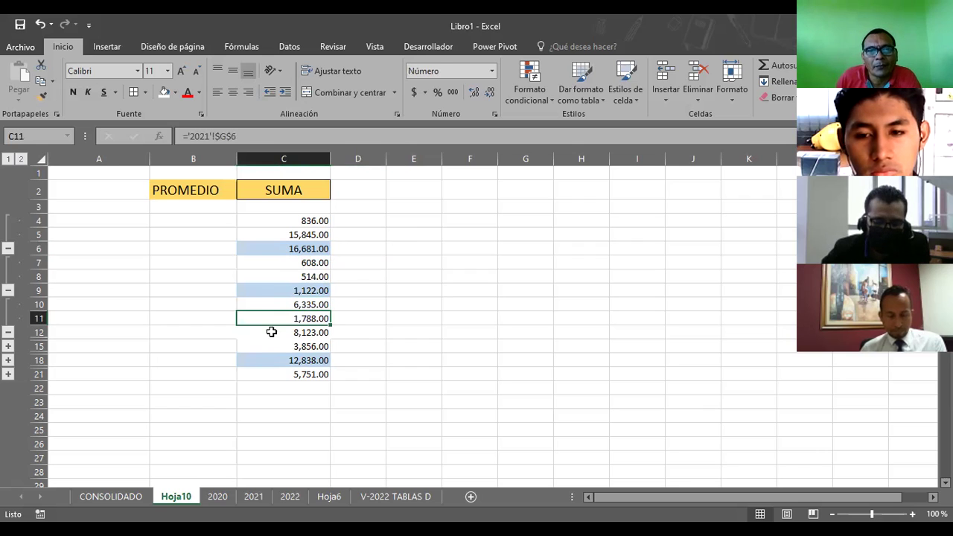
left_click(9, 360)
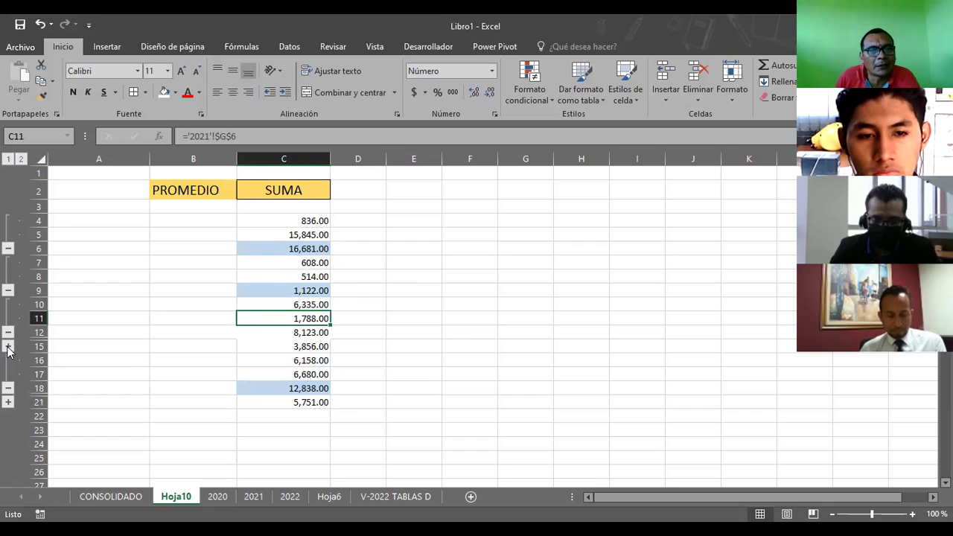
left_click(8, 347)
left_click(8, 430)
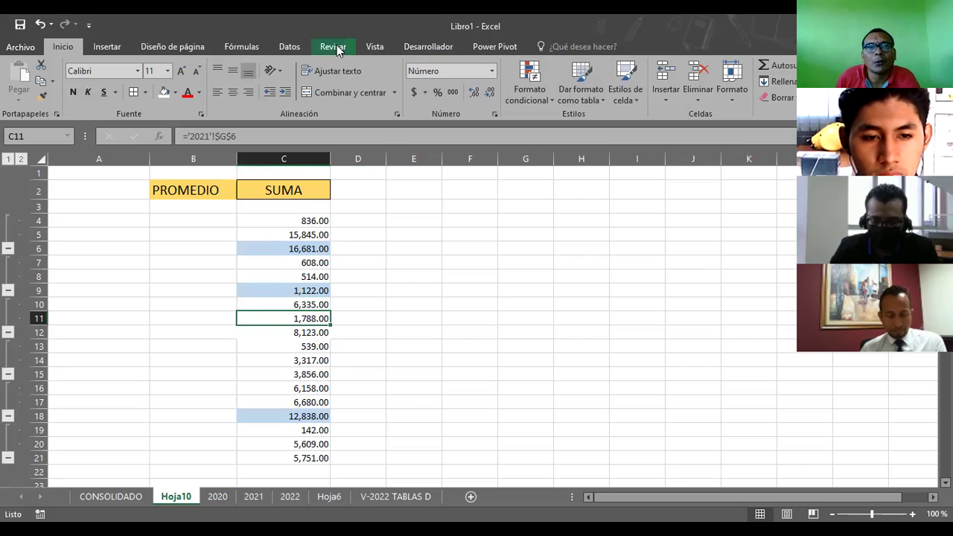
Step: Ungroup the rows and remove the outline with Datos > Desagrupar > Borrar esquema
left_click(290, 46)
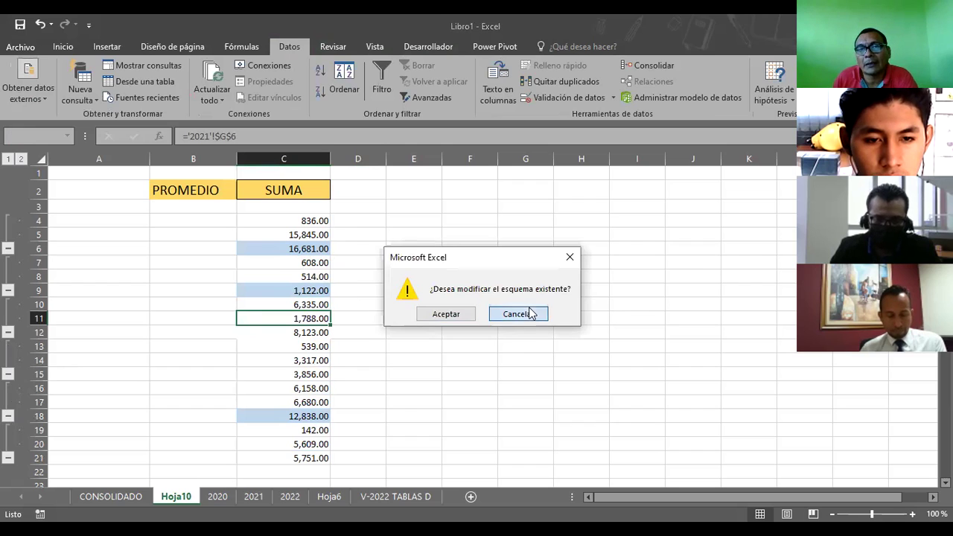
left_click(524, 313)
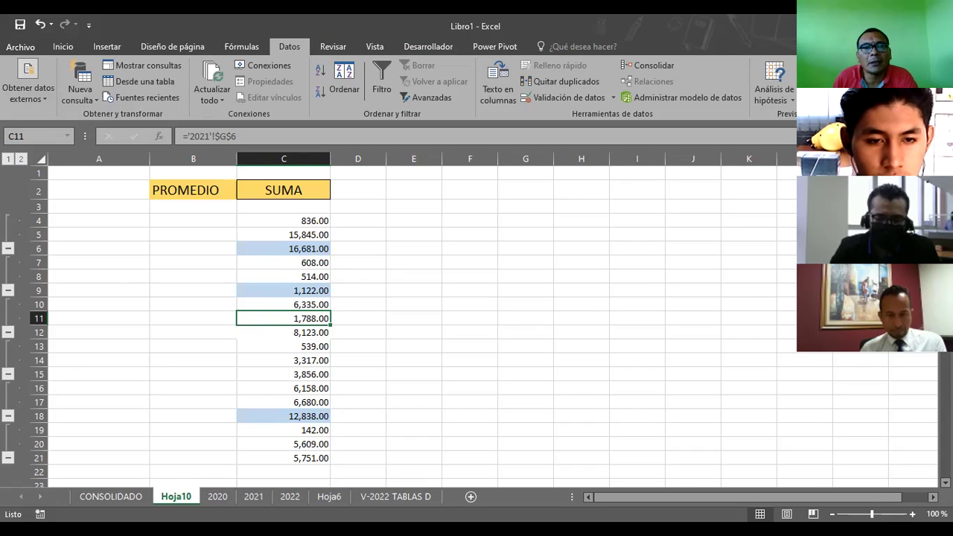
key("shift+alt+Left")
left_click(441, 213)
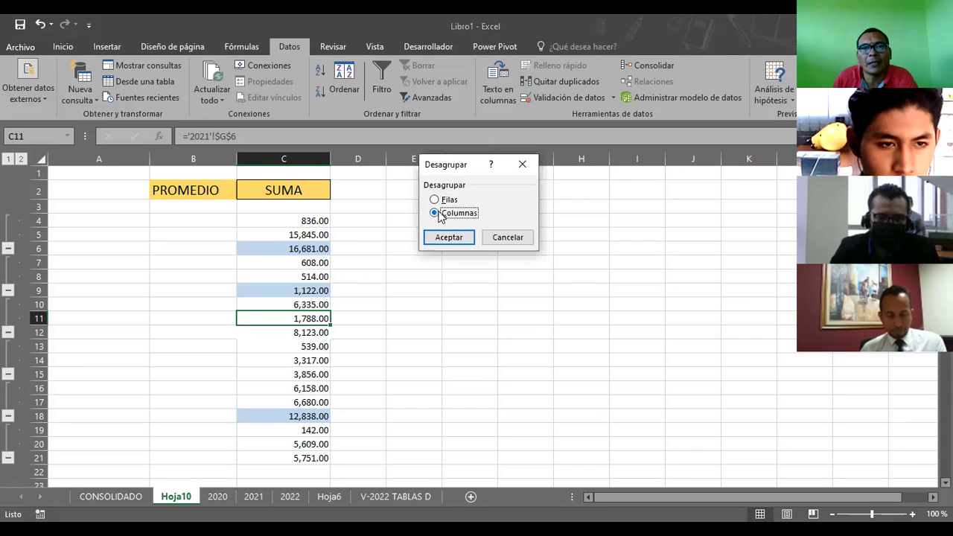
left_click(436, 239)
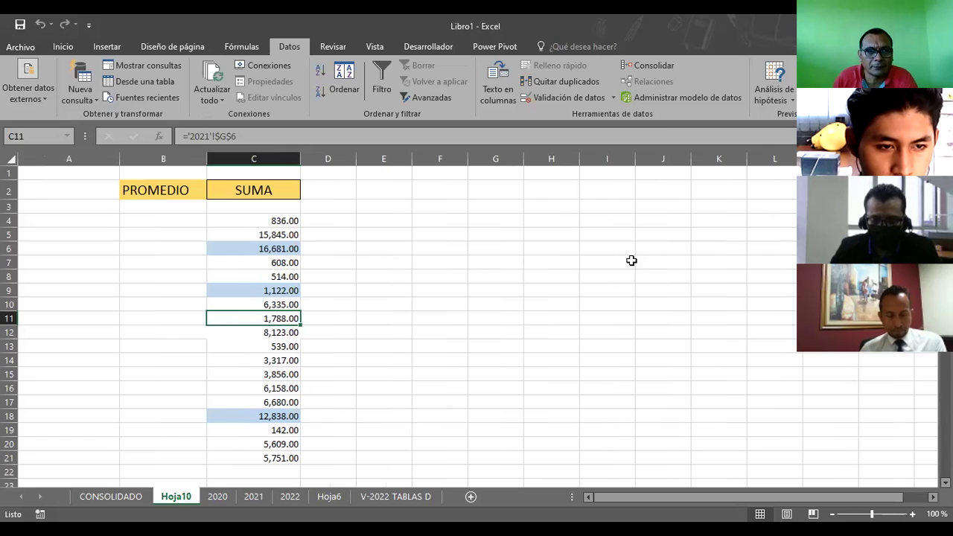
left_click(521, 276)
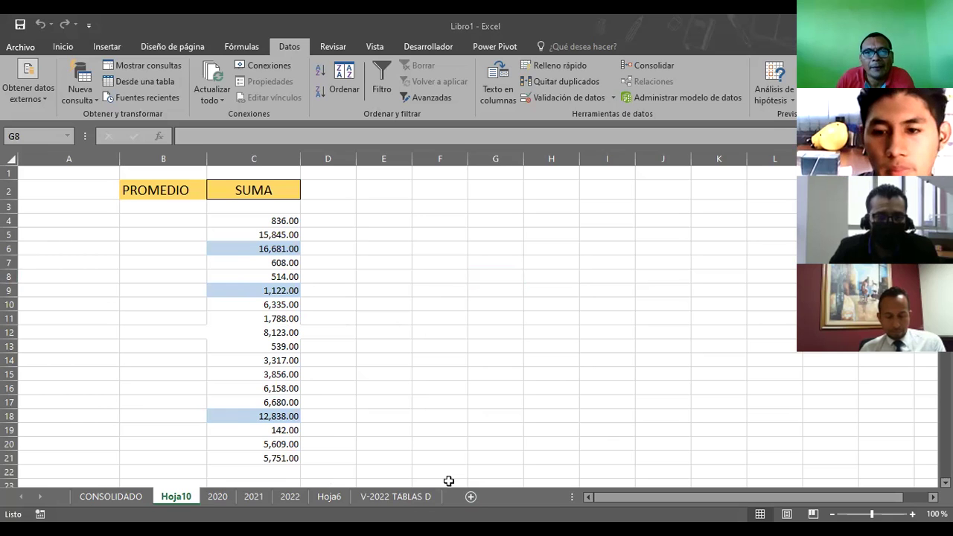
Step: Switch to the CLASE 07032022 presentation, start the slideshow and advance to '1- TABLAS DINAMICAS'
key("alt+Tab")
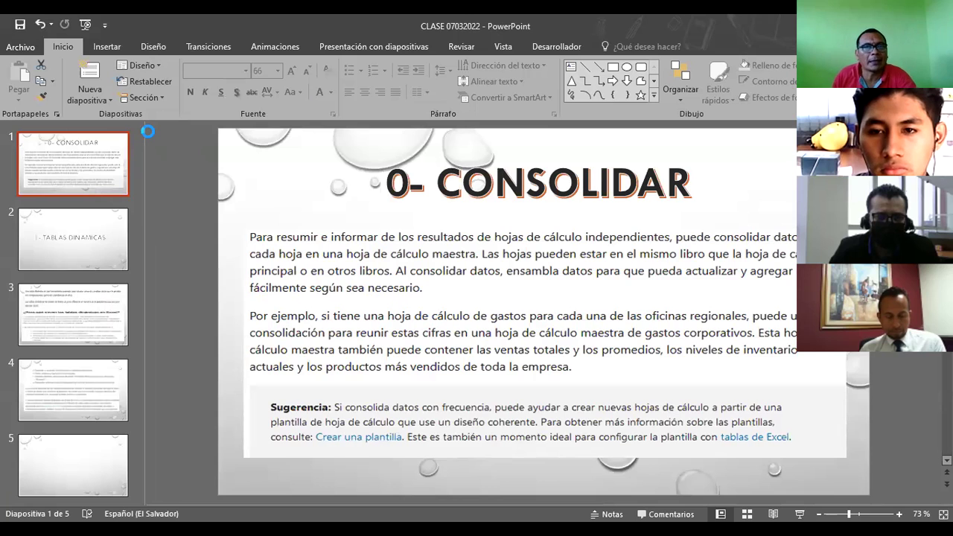
key("F5")
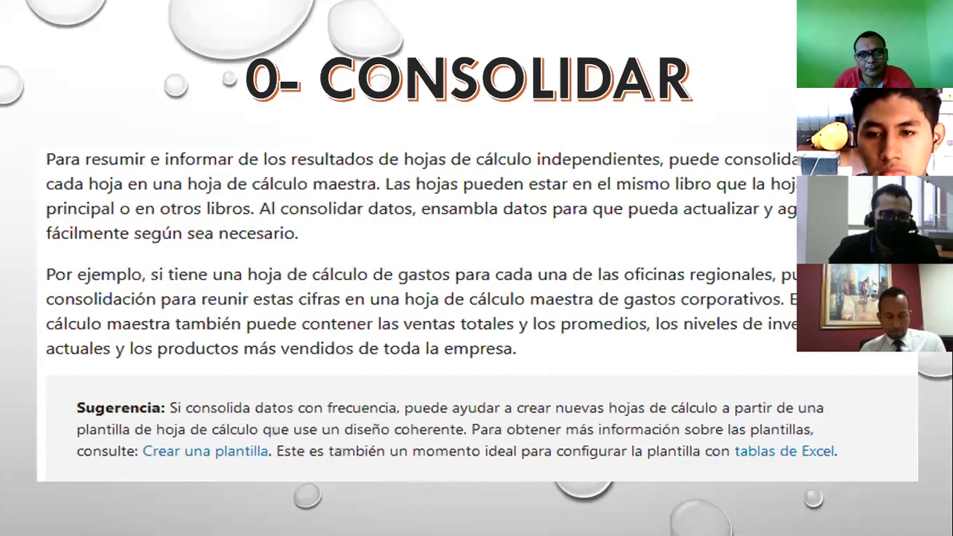
key("Right")
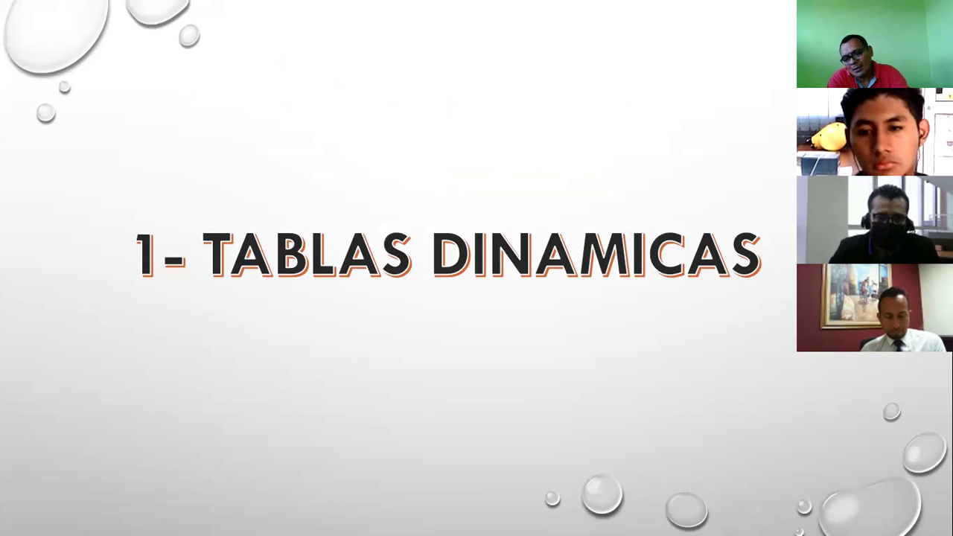
key("Right")
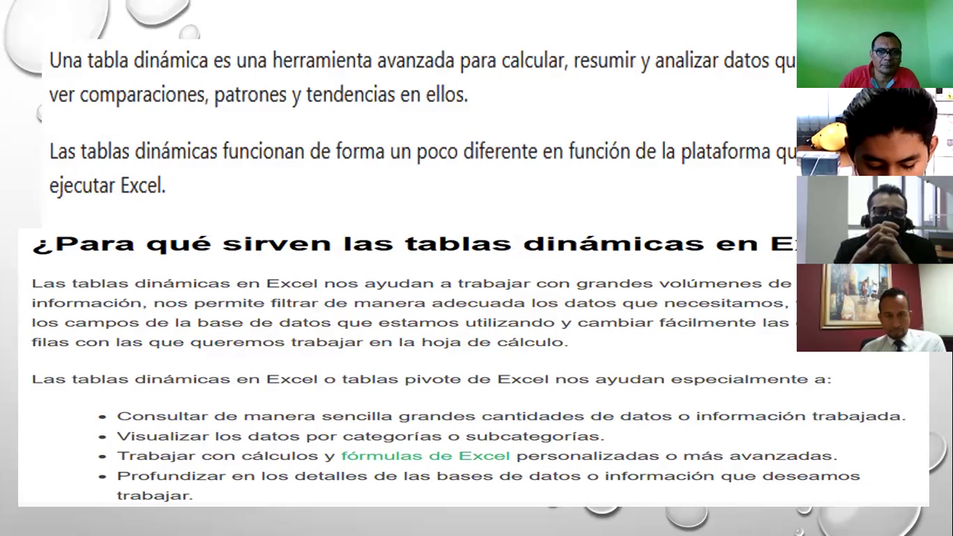
left_click(81, 128)
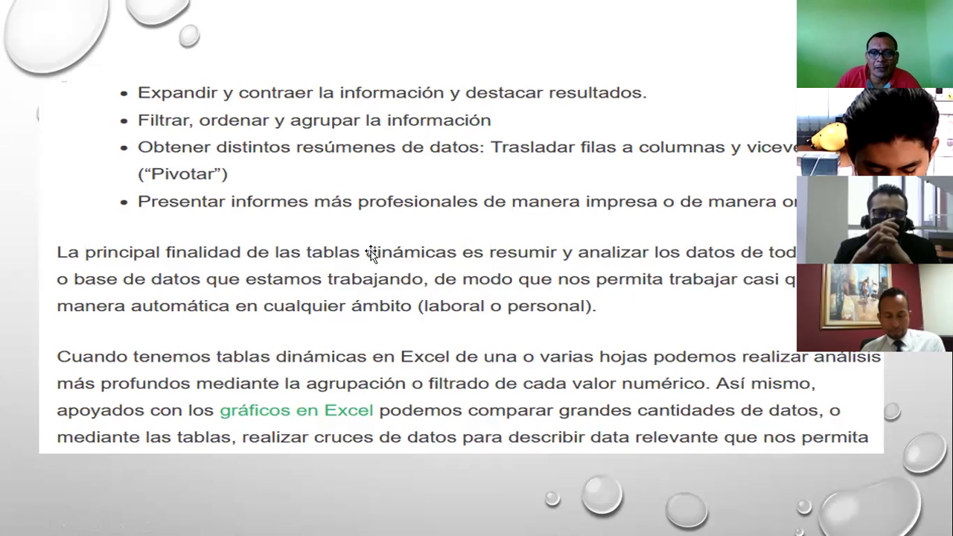
key("Escape")
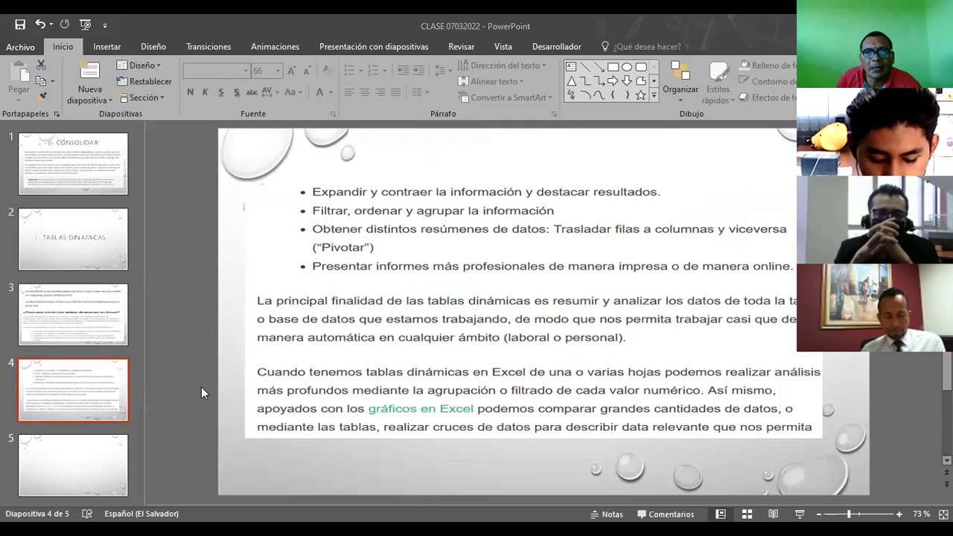
Step: Return to the Libro1 workbook in Excel and open the V-2022 TABLAS D sales sheet
key("alt+Tab")
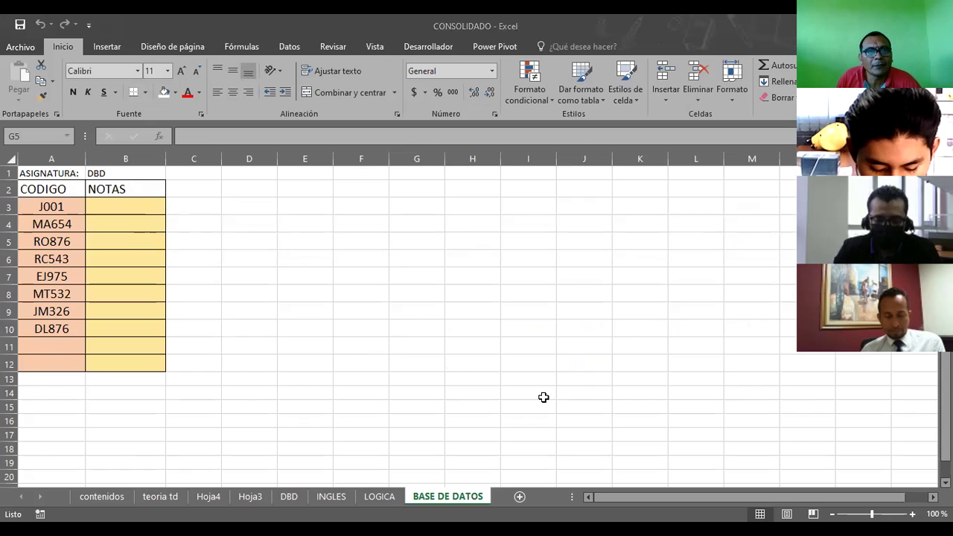
key("alt+Tab")
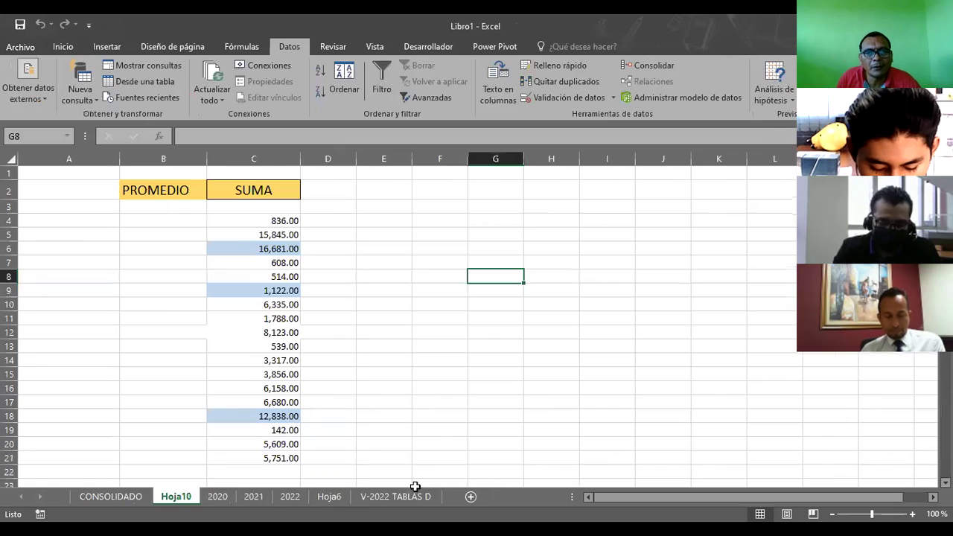
left_click(370, 497)
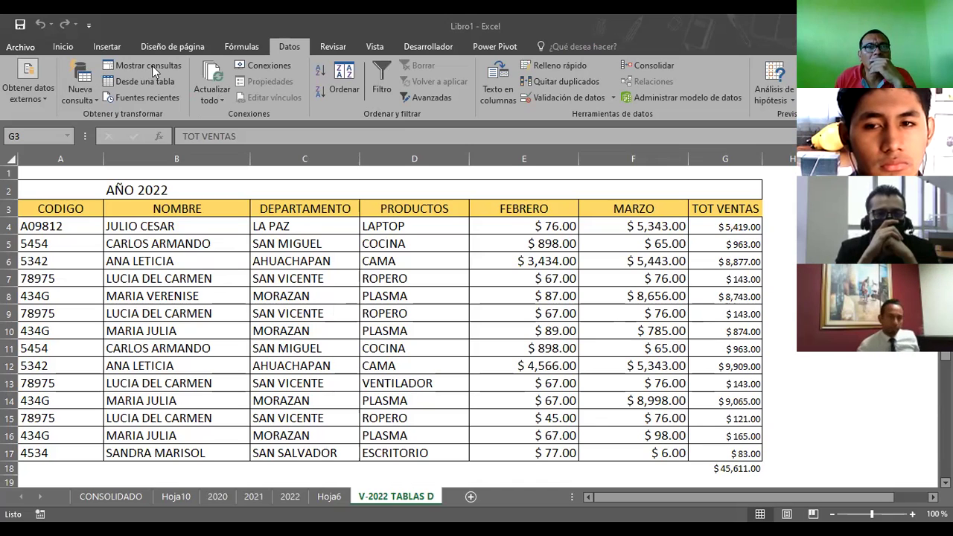
Step: Start a pivot table from the sales table range A3:G18 with Insertar > Tabla dinámica
left_click(107, 48)
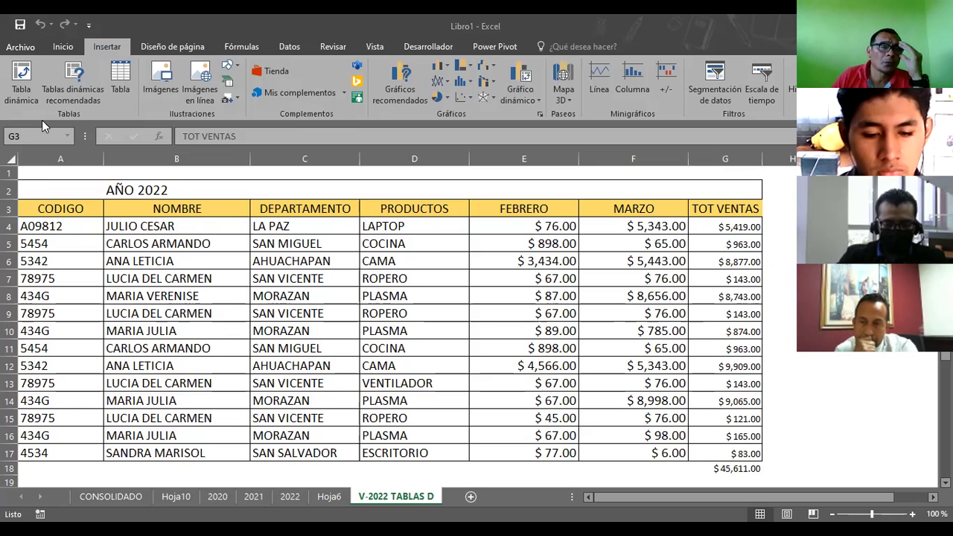
left_click(23, 74)
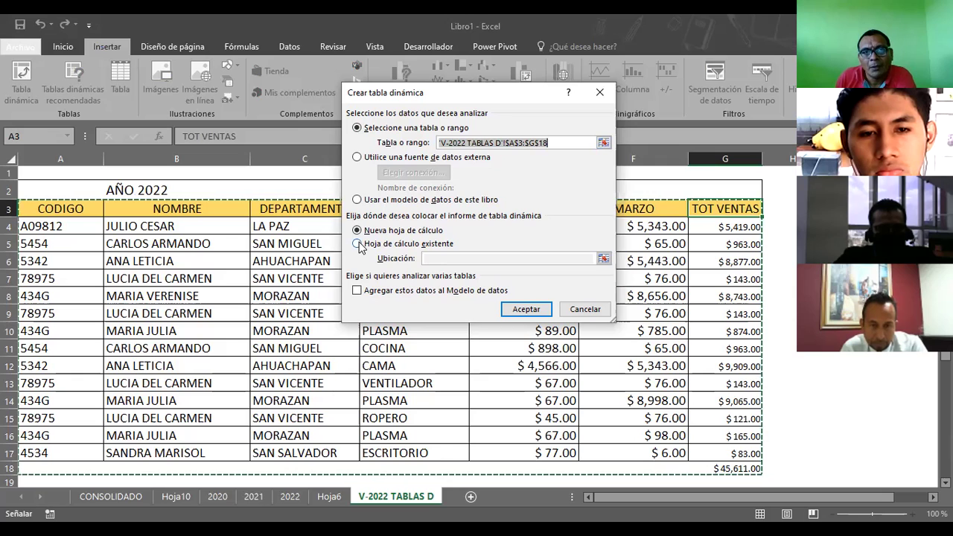
Step: Set the pivot table's destination to the existing V-2022 TABLAS D sheet at cell A20
left_click(358, 243)
left_click(358, 230)
left_click(358, 243)
left_click(604, 258)
left_click(604, 258)
scroll(606, 258, "down", 1)
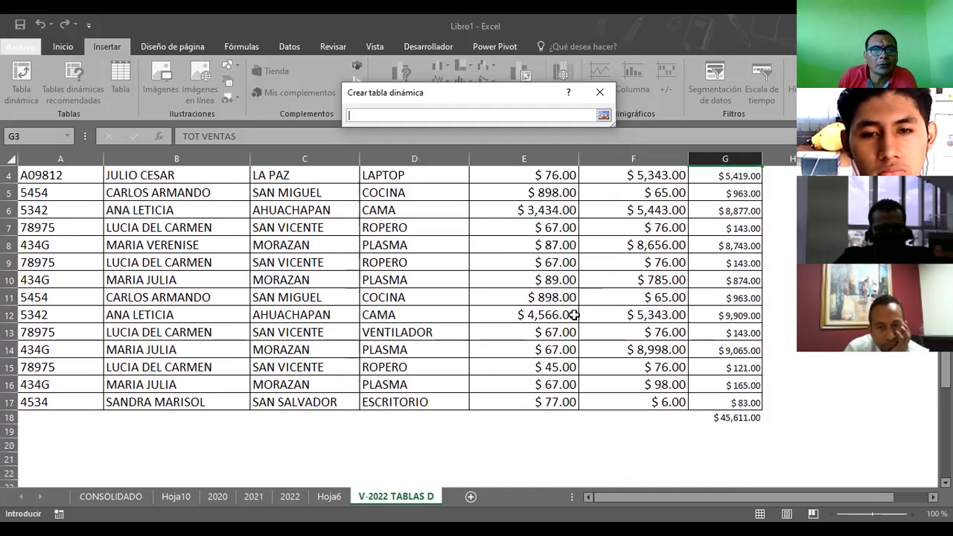
left_click(38, 444)
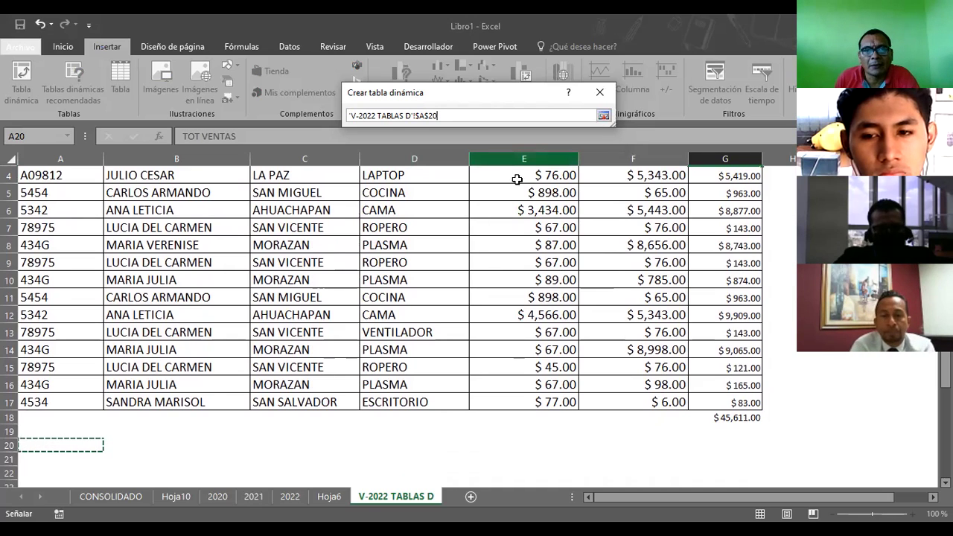
key("Return")
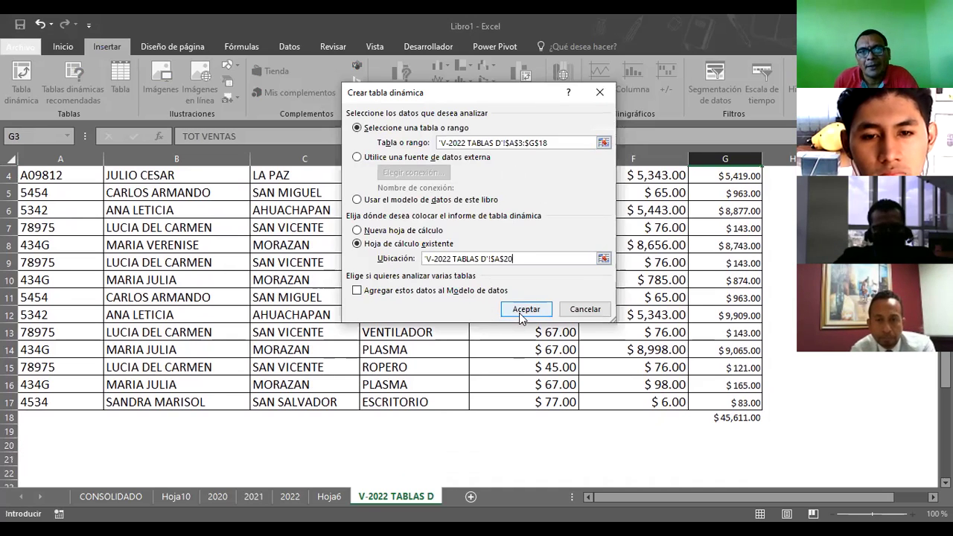
Step: Create the empty pivot table TablaDinámica6 at A20 and scroll down to view it
left_click(520, 310)
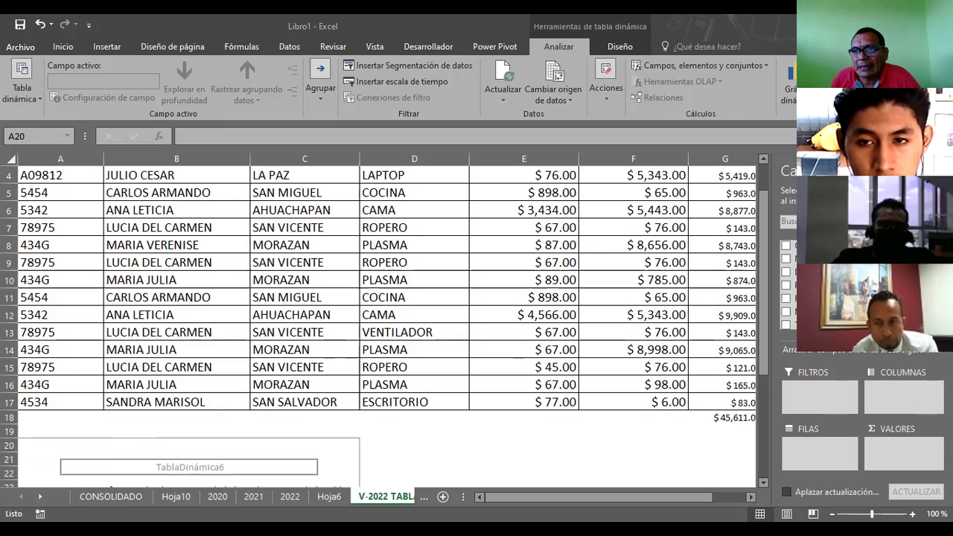
left_click(61, 445)
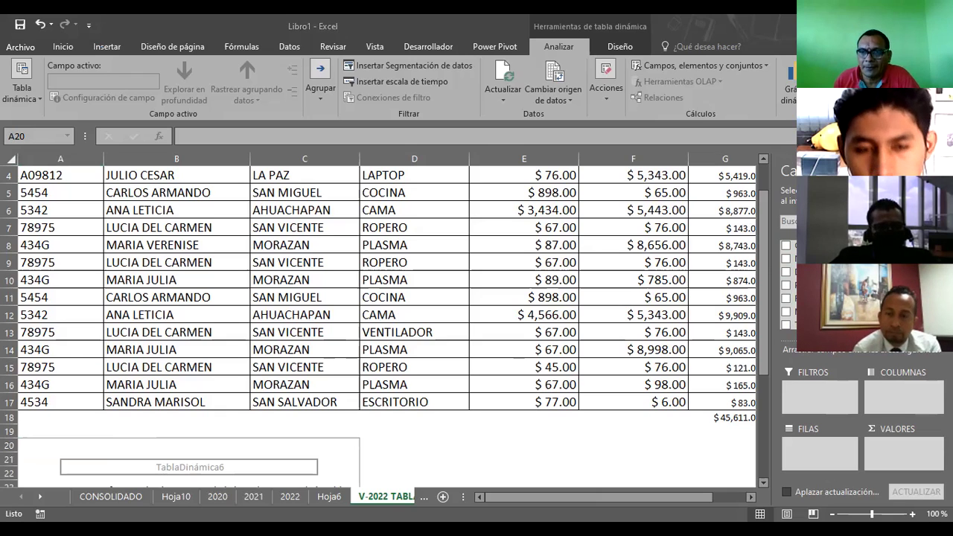
left_click_drag(851, 396, 811, 409)
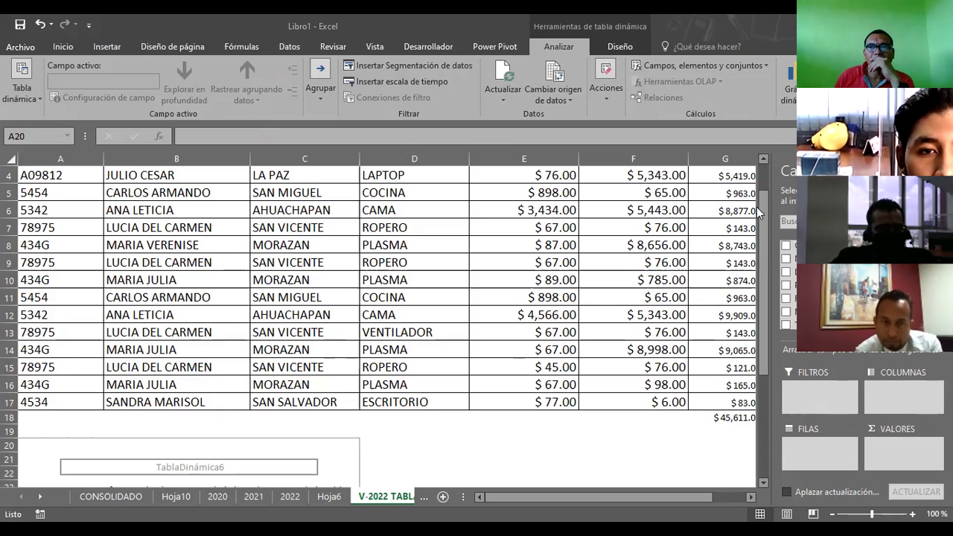
left_click(765, 209)
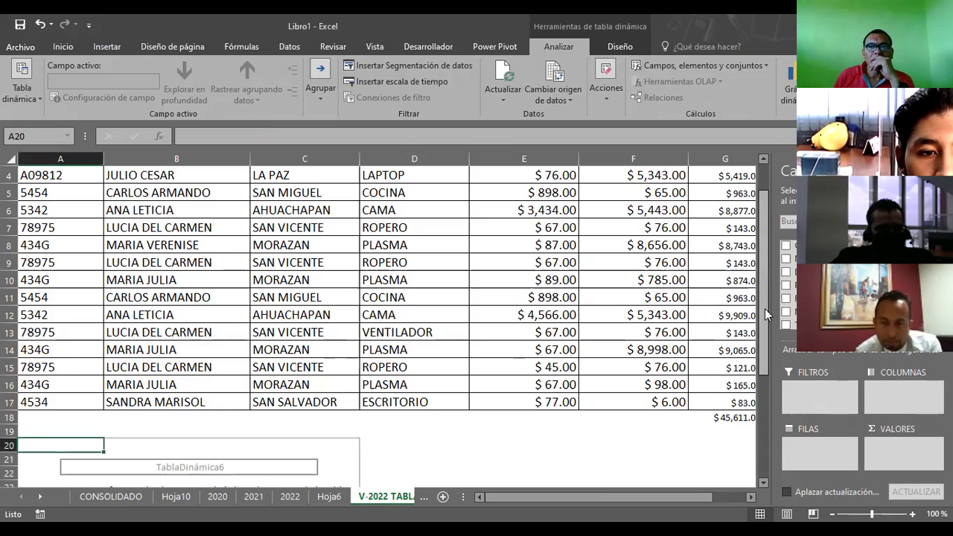
left_click_drag(765, 308, 765, 394)
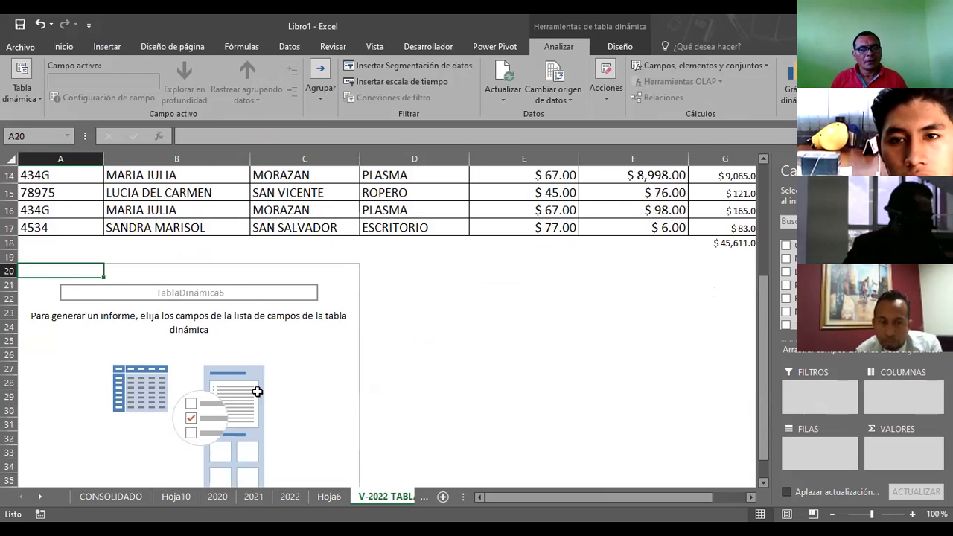
scroll(257, 392, "down", 1)
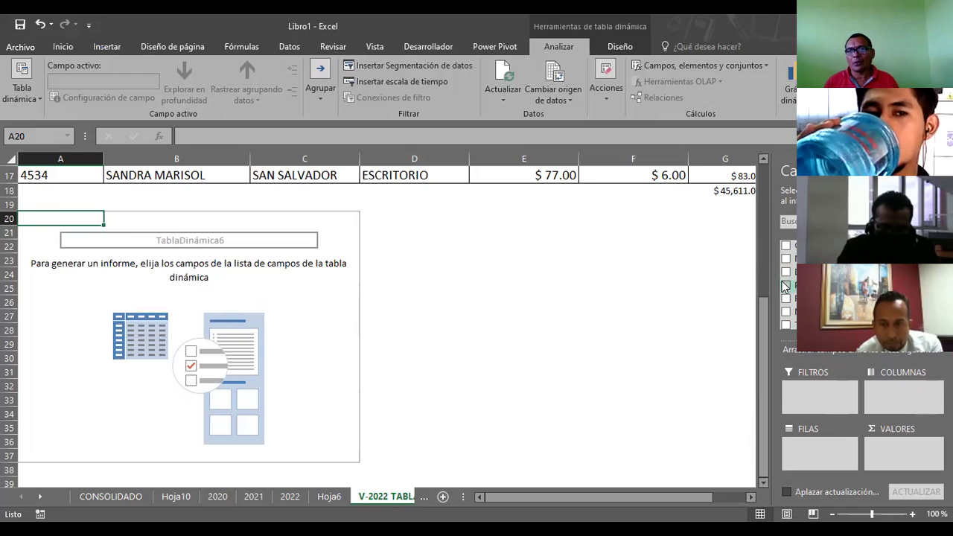
Step: Add PRODUCTOS as the column field and FEBRERO as a count in the values, totaling 14
left_click_drag(801, 286, 902, 392)
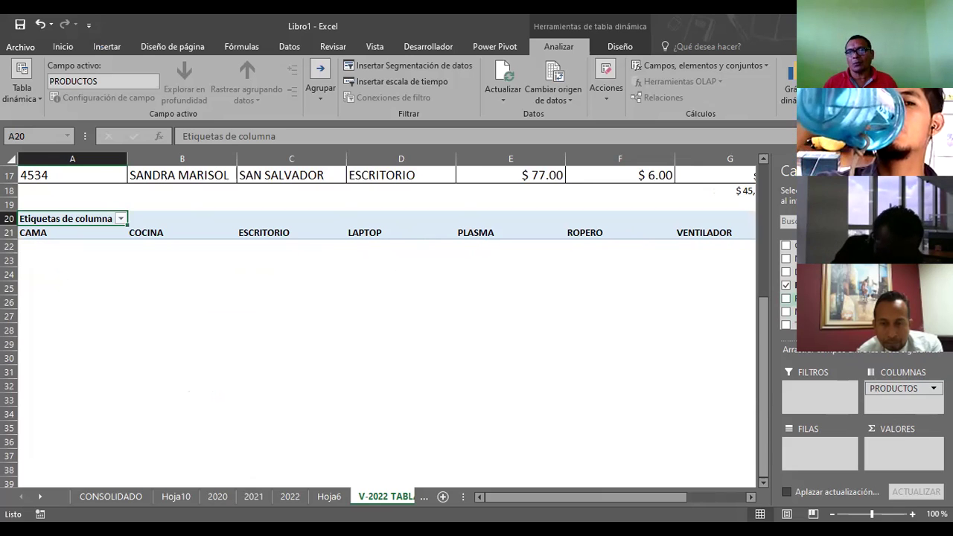
left_click_drag(826, 312, 896, 447)
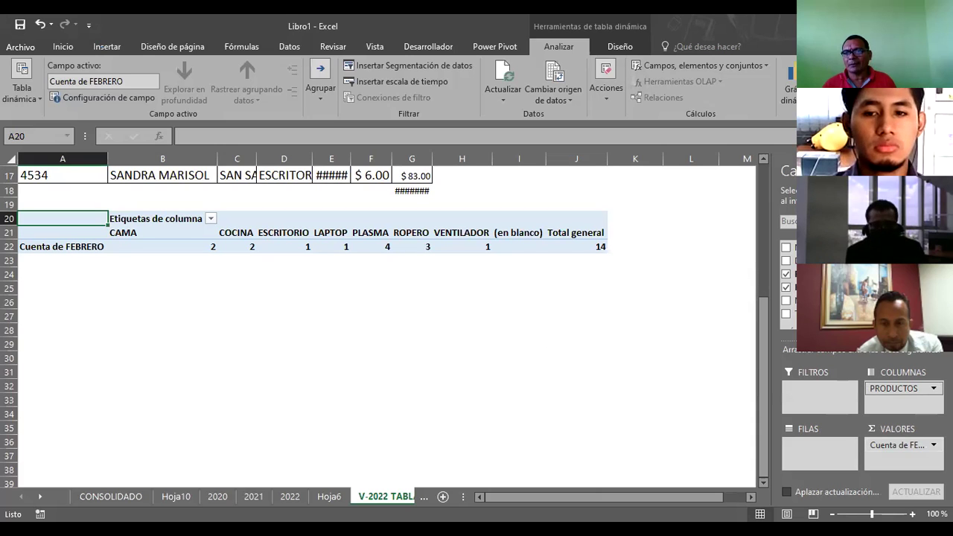
left_click(934, 444)
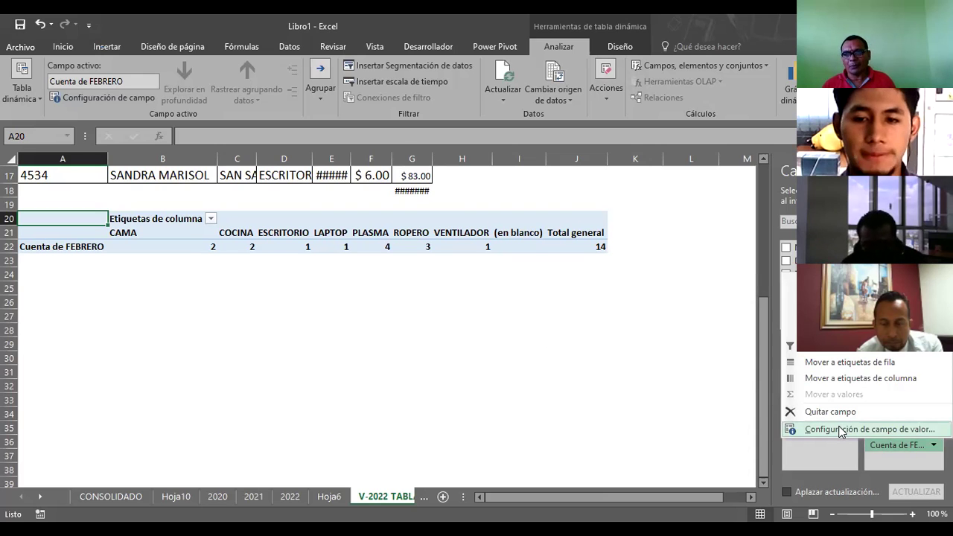
left_click(215, 248)
left_click_drag(215, 248, 215, 248)
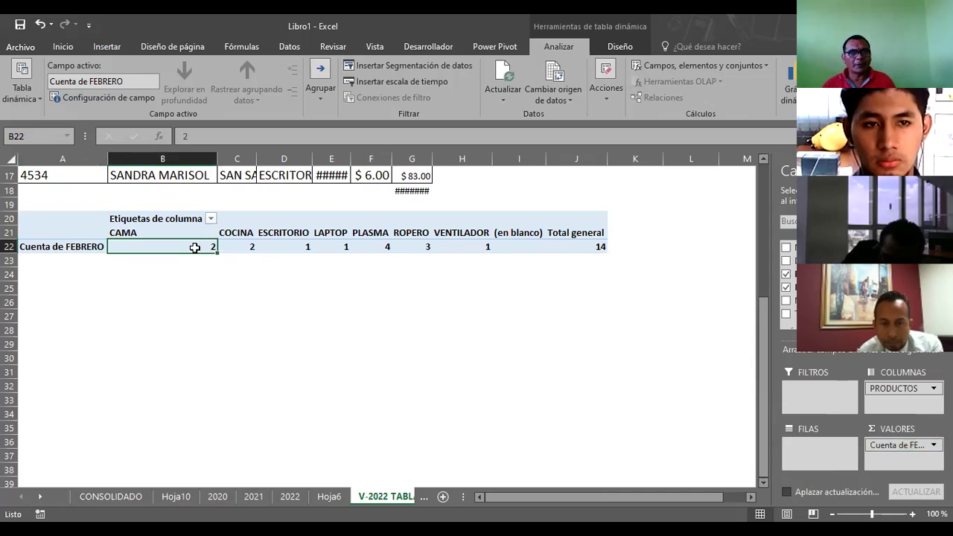
right_click(193, 253)
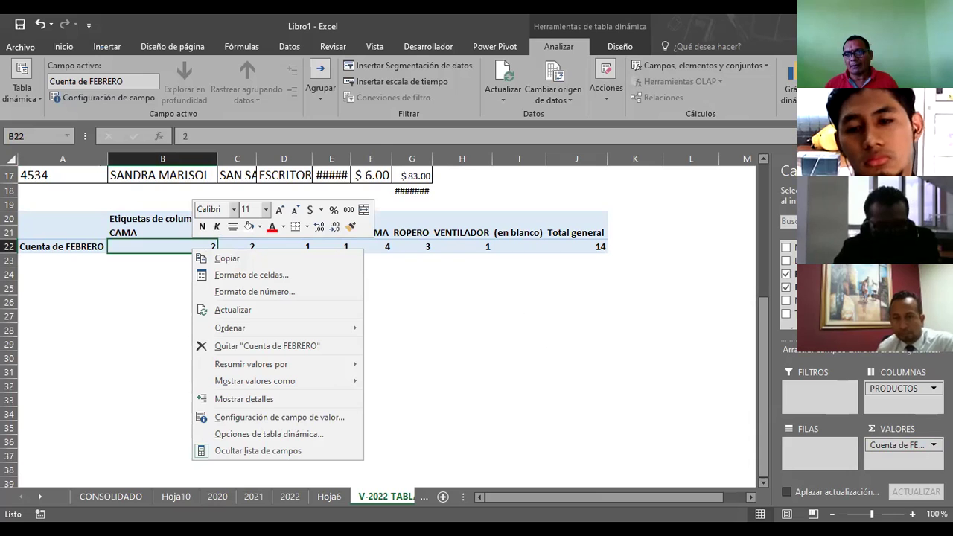
left_click(934, 444)
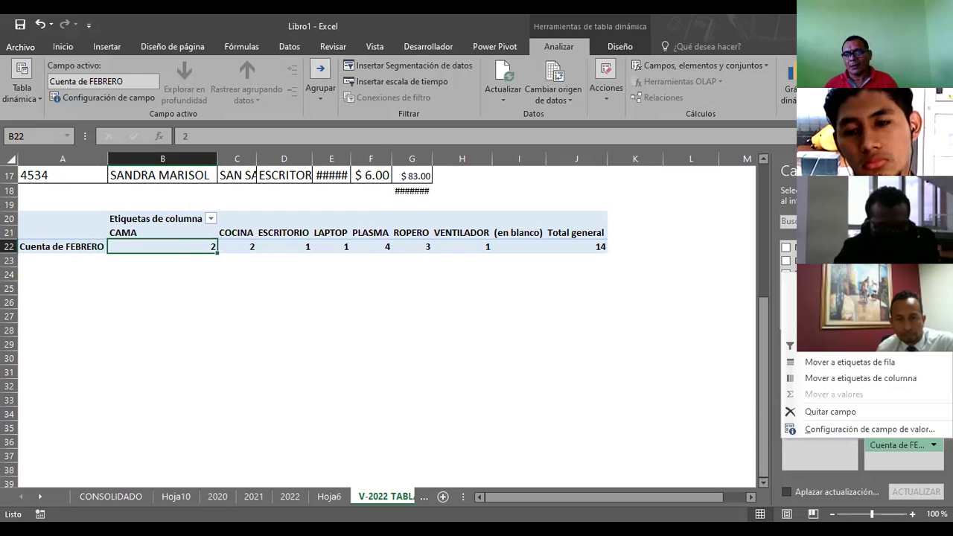
left_click(896, 429)
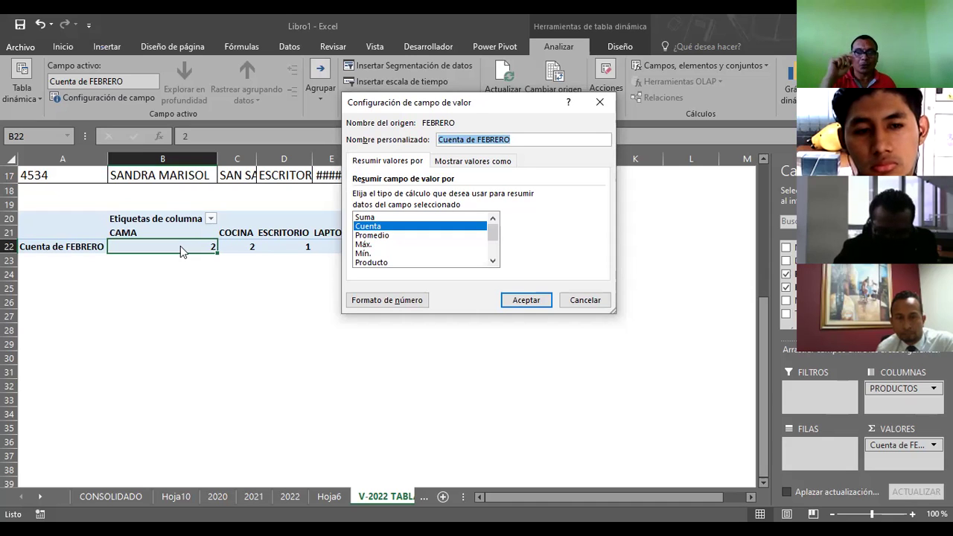
left_click(586, 300)
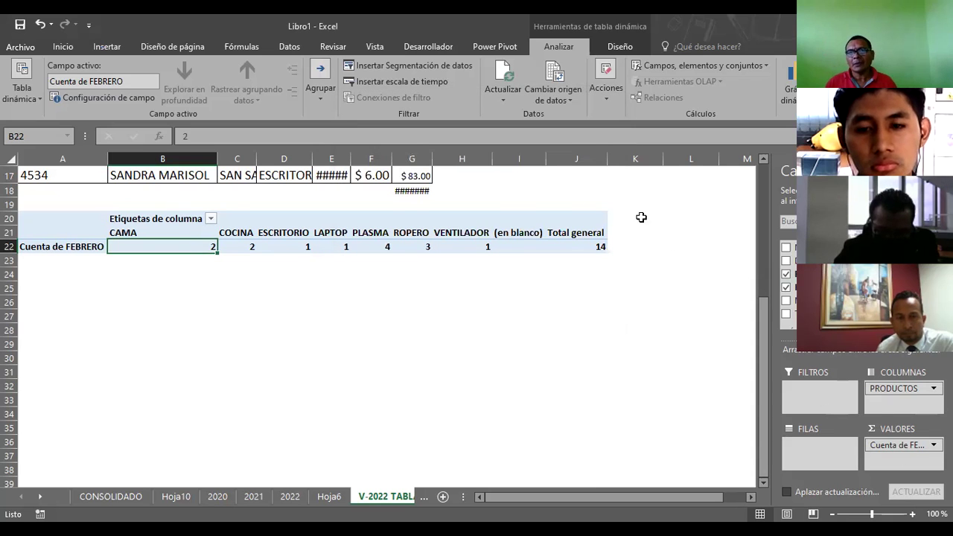
scroll(492, 368, "up", 4)
Step: Autofit columns C through G so names and amounts show fully
scroll(491, 368, "up", 1)
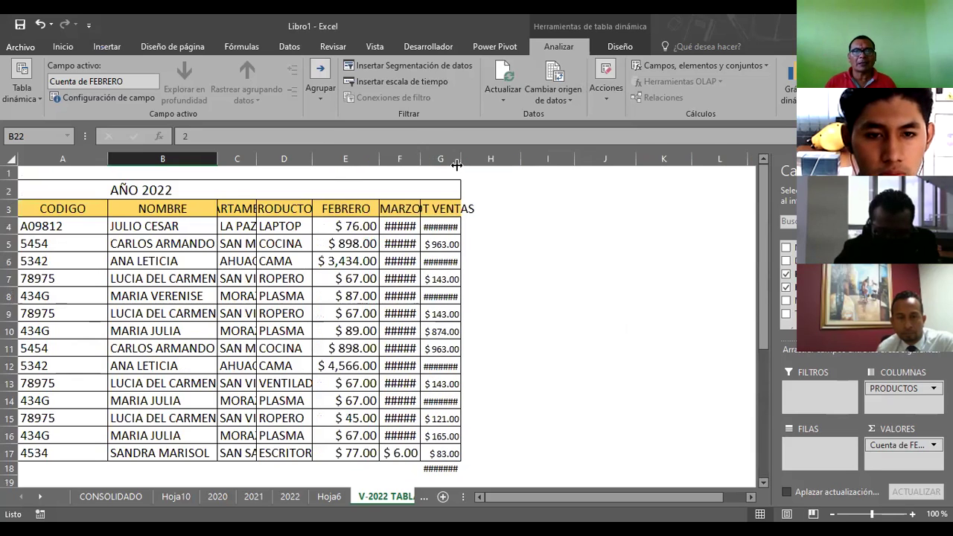
double_click(420, 159)
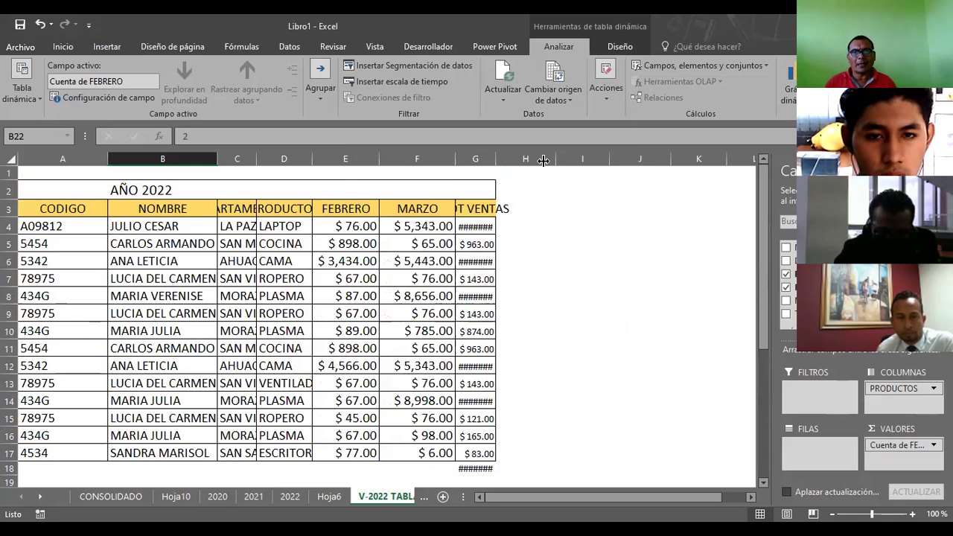
double_click(543, 160)
scroll(596, 223, "down", 1)
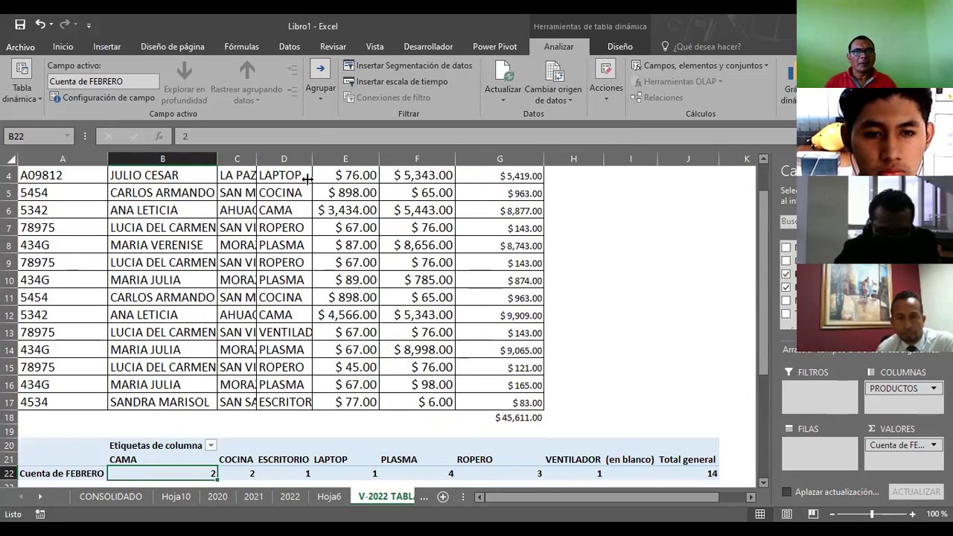
double_click(256, 159)
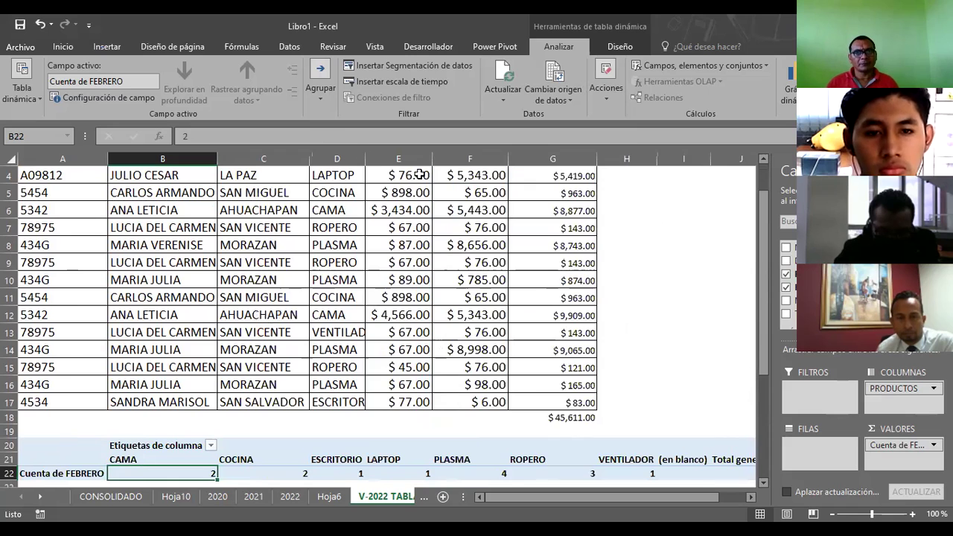
double_click(365, 158)
double_click(454, 158)
scroll(697, 259, "up", 1)
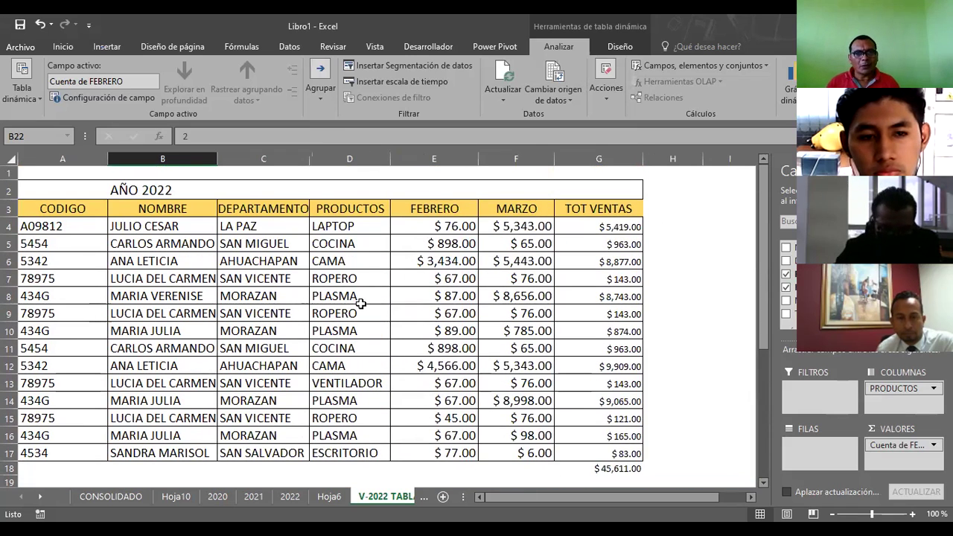
Step: Compare the PLASMA (rows 8, 16) and CAMA (rows 6, 12) sales rows with the pivot's counts
left_click(330, 261)
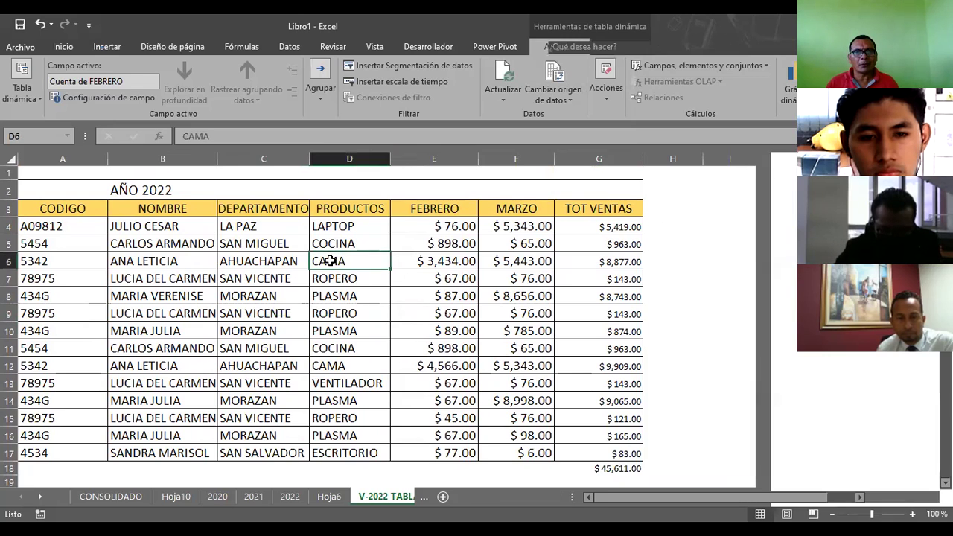
scroll(329, 261, "down", 1)
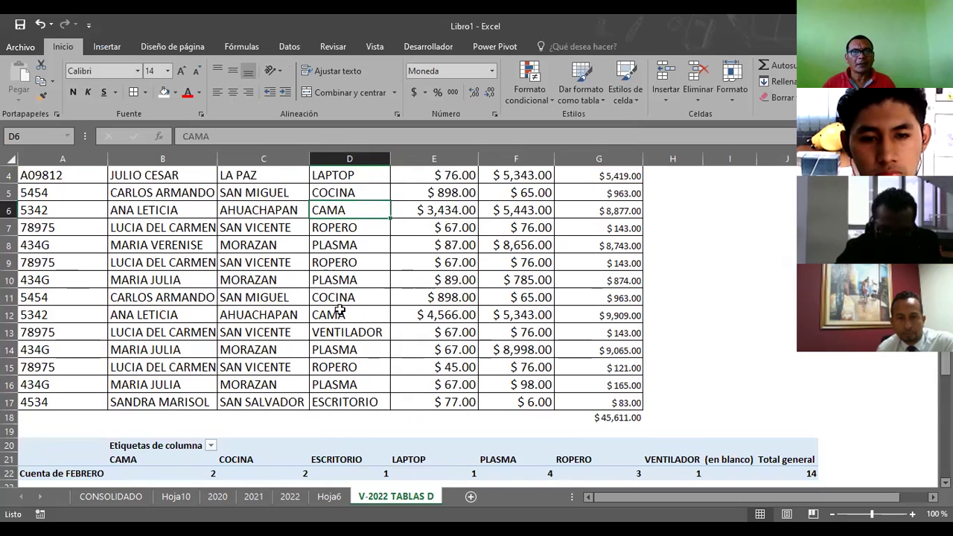
scroll(338, 310, "up", 1)
scroll(333, 245, "down", 1)
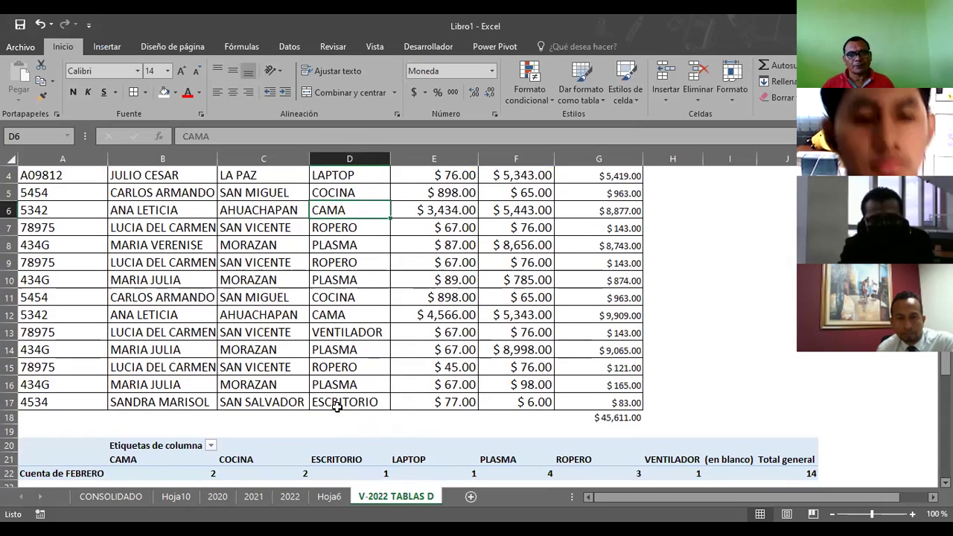
left_click(349, 384)
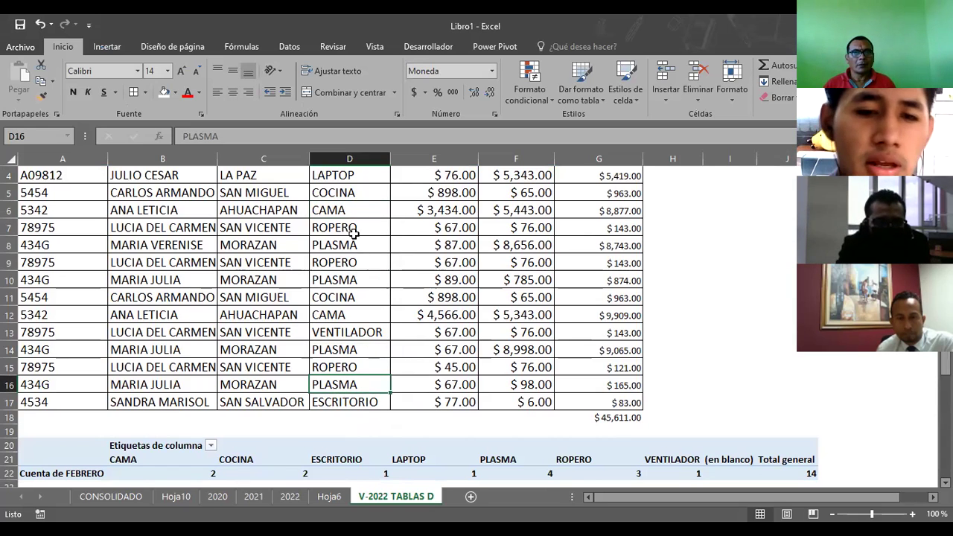
left_click(343, 244)
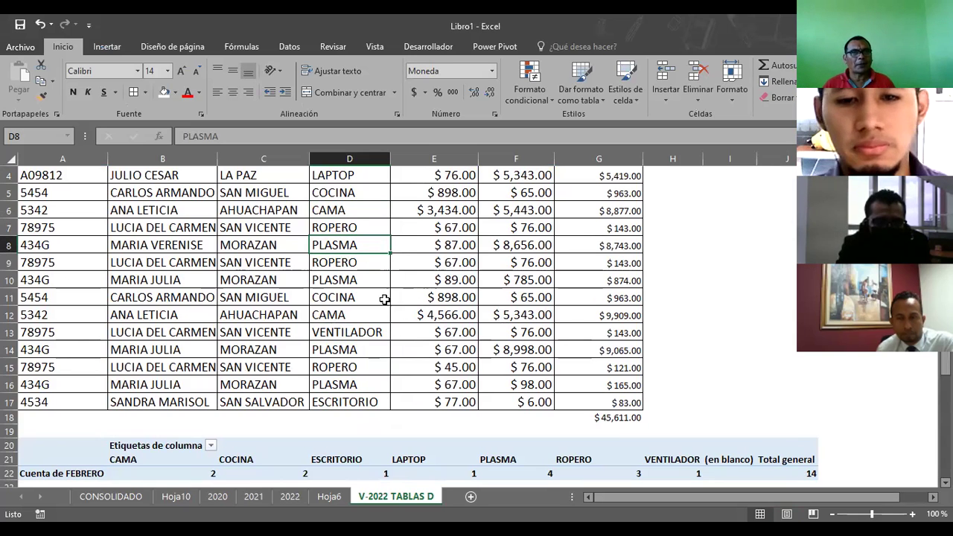
left_click(353, 216)
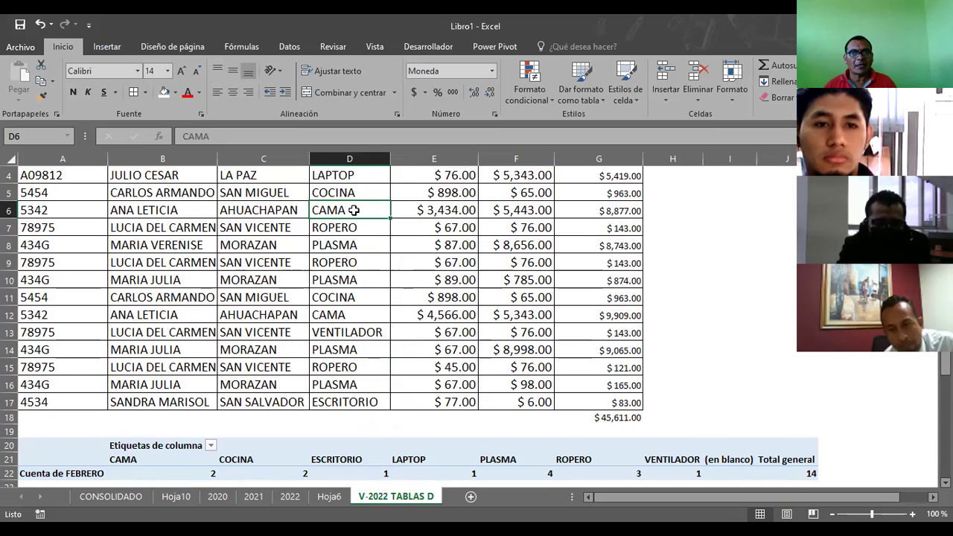
left_click(339, 315)
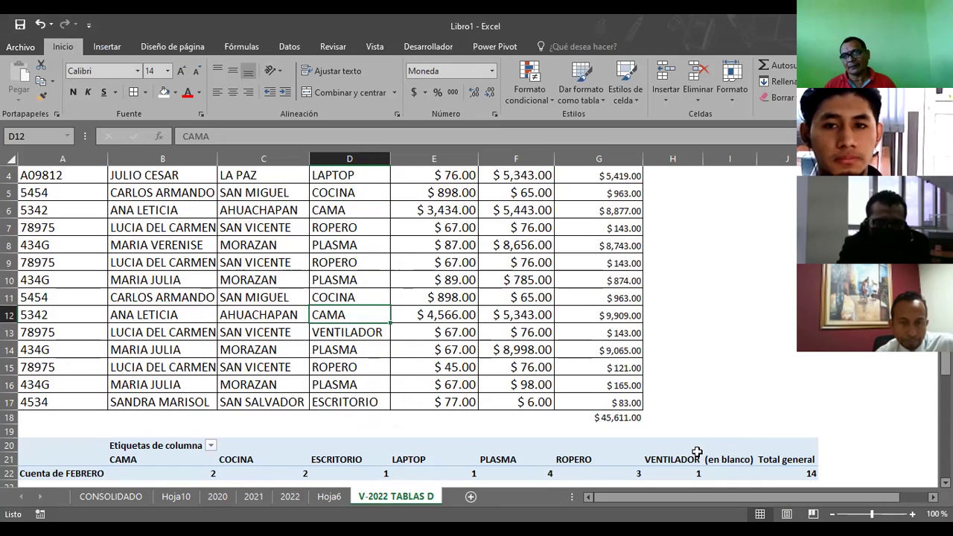
scroll(805, 398, "down", 9)
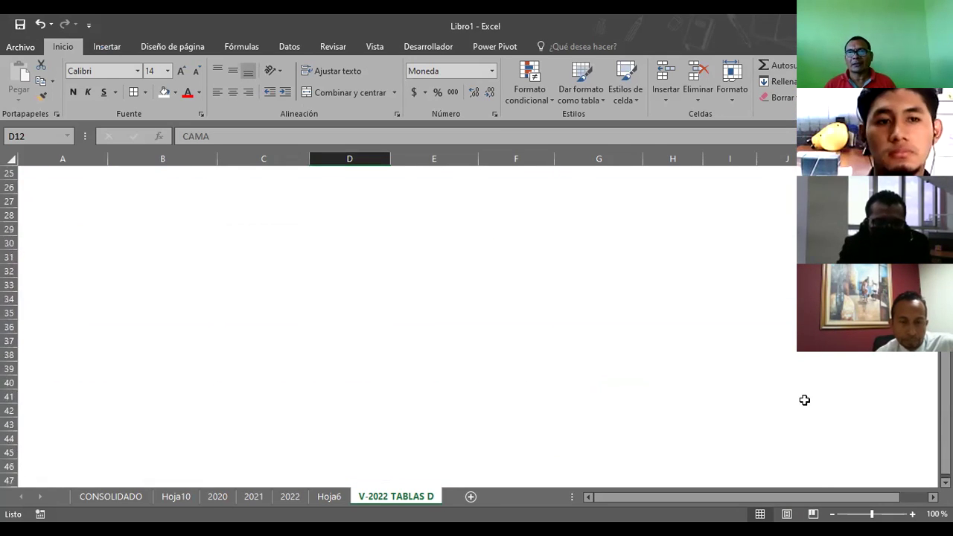
scroll(805, 400, "up", 5)
left_click(317, 262)
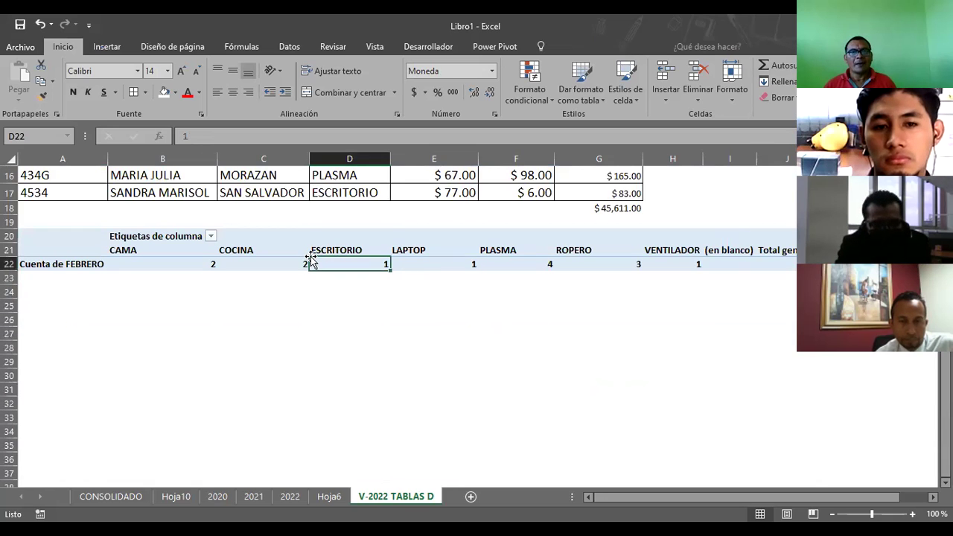
left_click(170, 262)
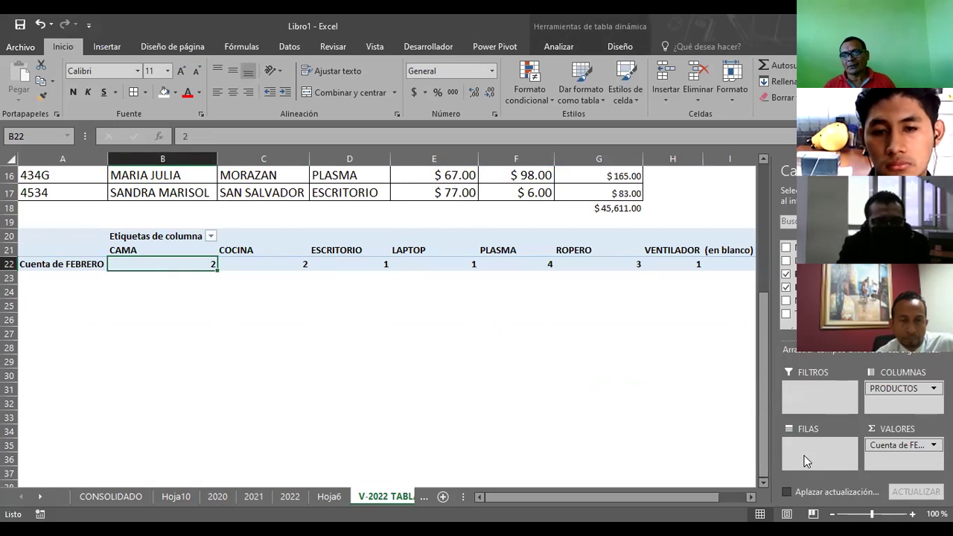
Step: Change the FEBRERO value field to summarise by Suma, giving CAMA 8000 and total 10505
left_click_drag(896, 447, 445, 351)
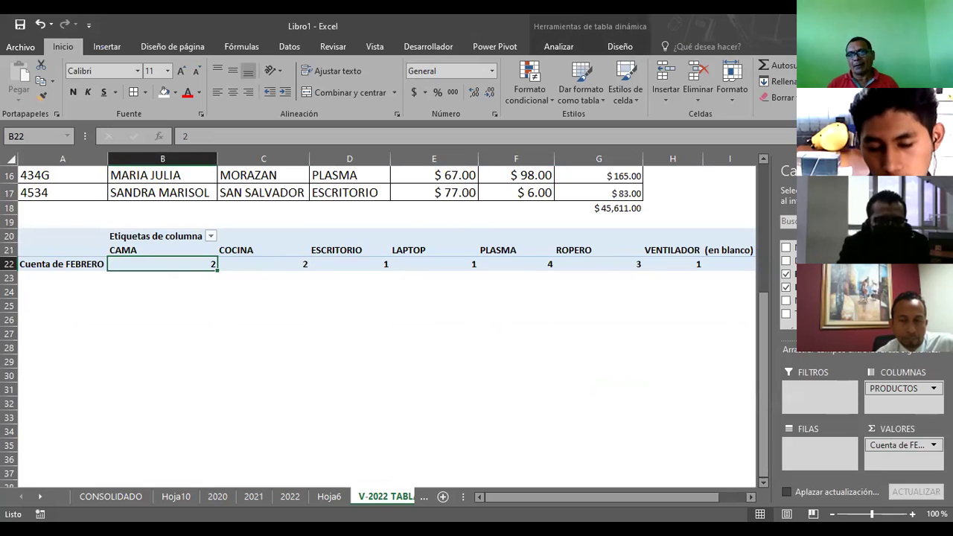
left_click(924, 452)
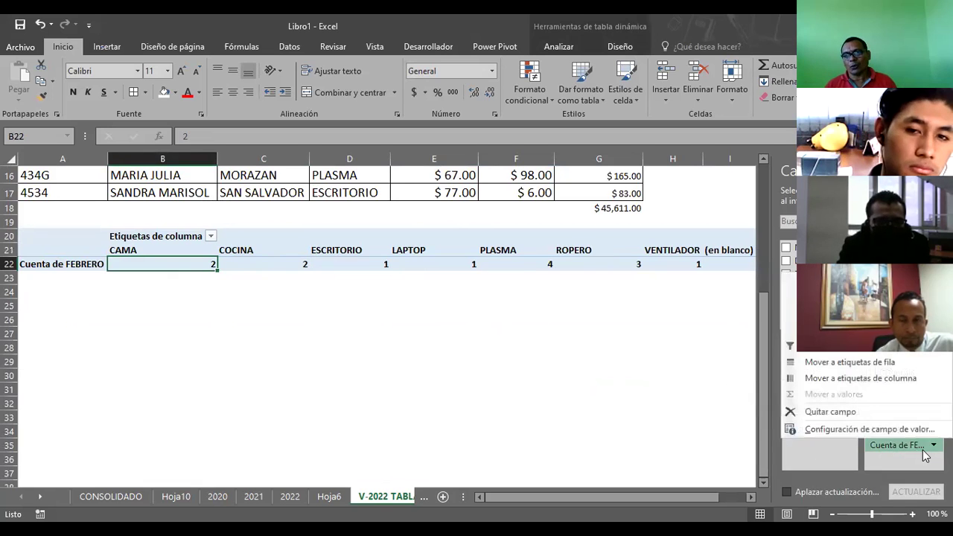
left_click(889, 429)
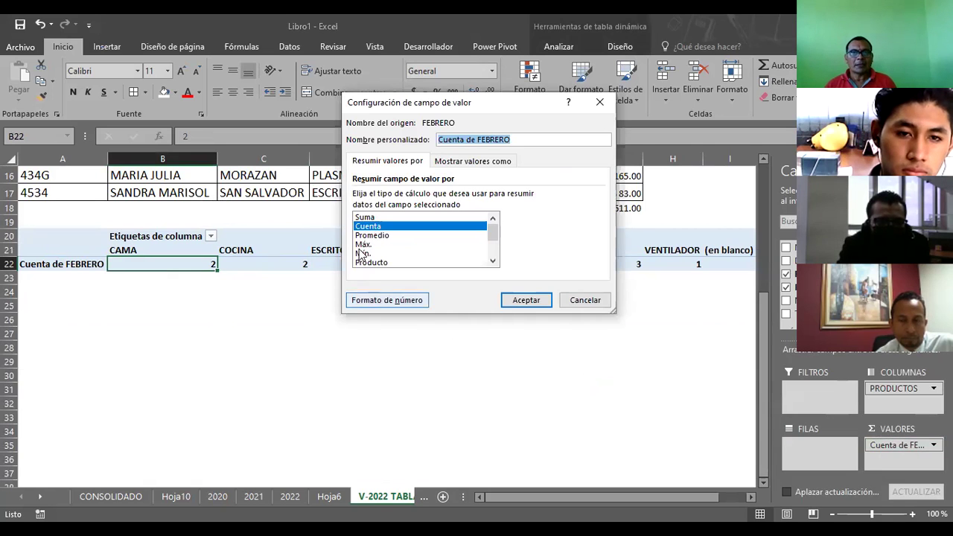
left_click(368, 220)
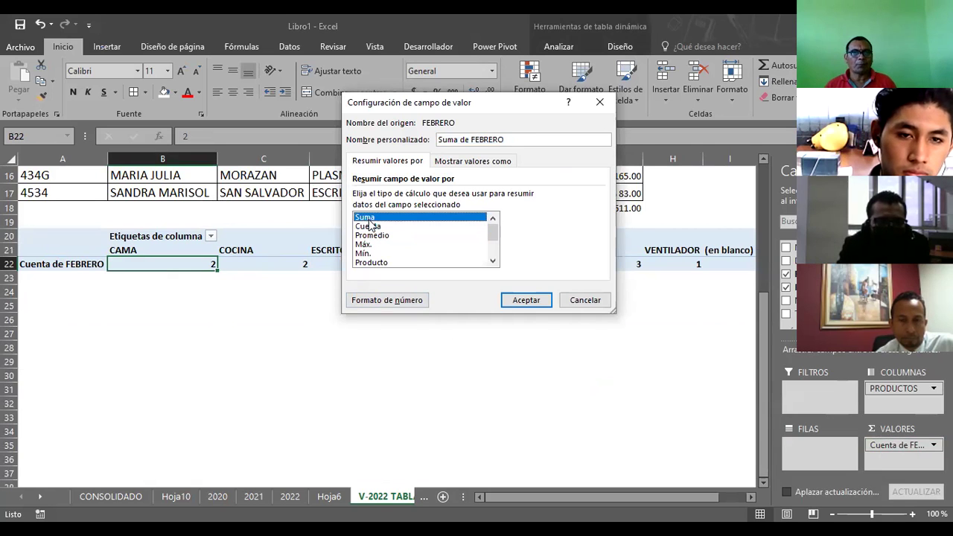
left_click(526, 303)
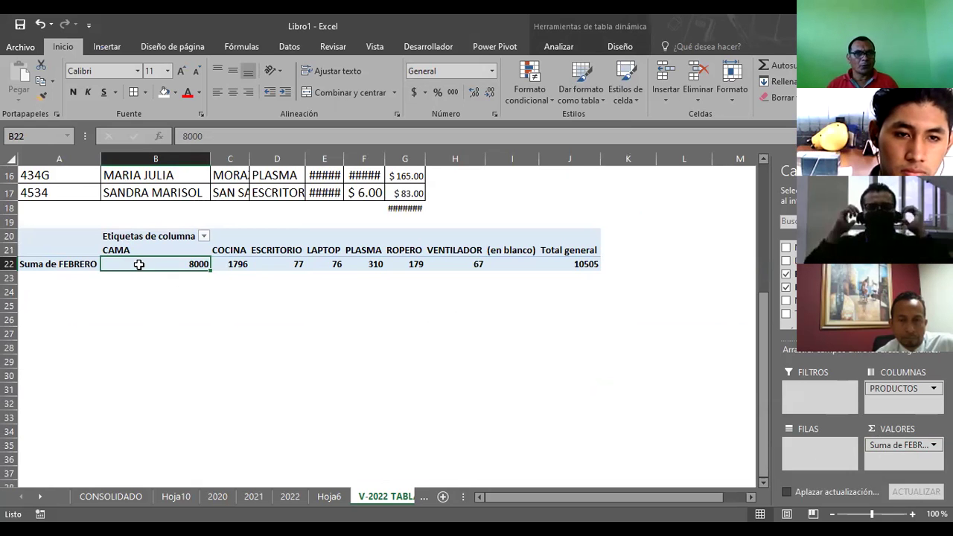
Step: Autofit columns E and F to their amounts
scroll(349, 308, "up", 3)
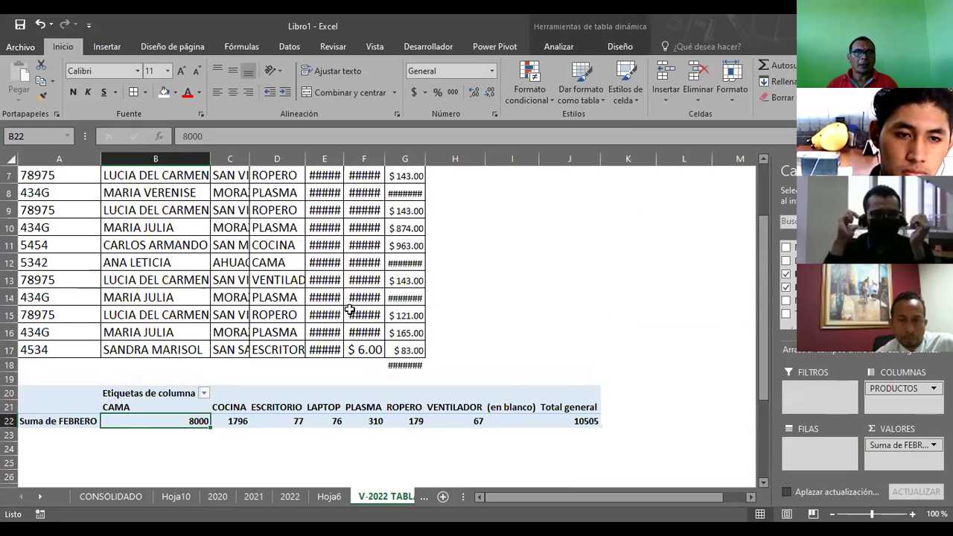
double_click(343, 159)
left_click_drag(436, 155, 436, 155)
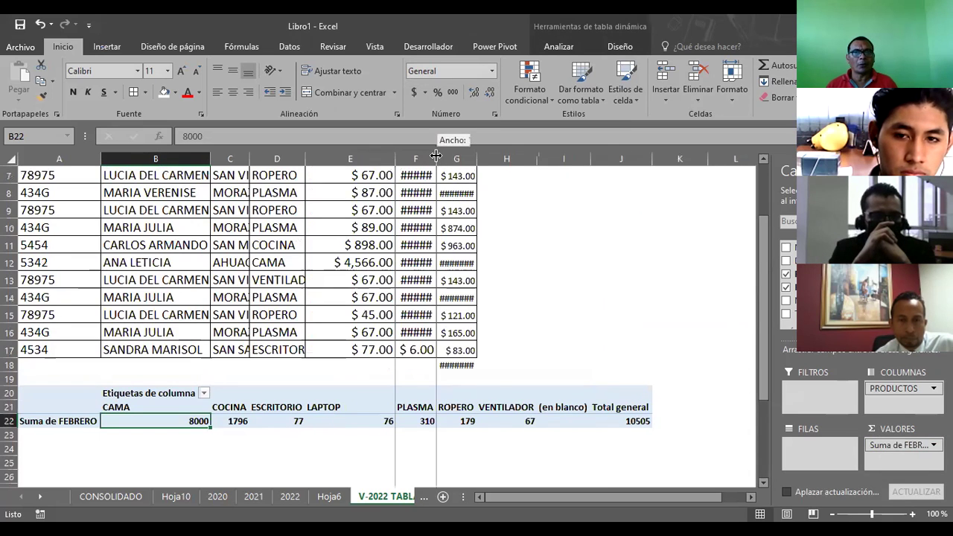
double_click(436, 156)
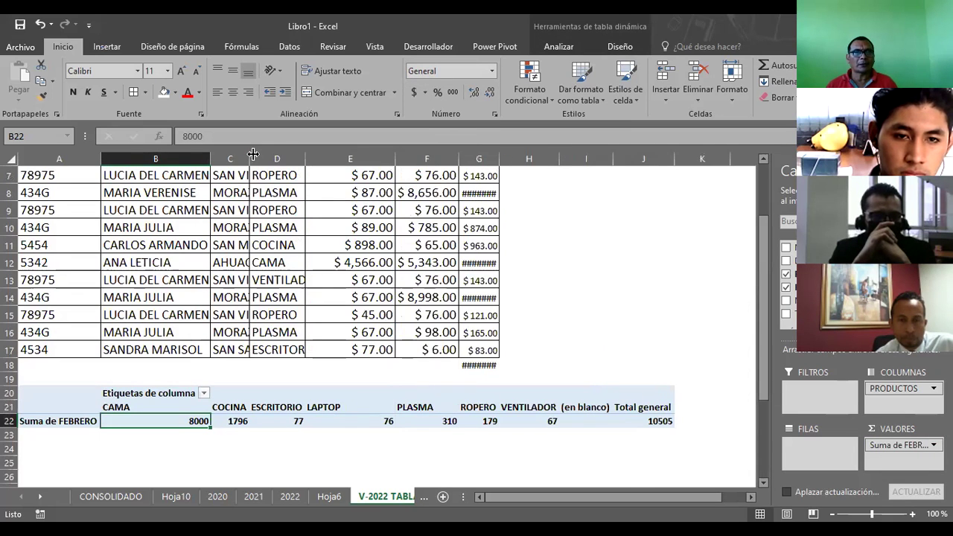
Step: Widen column C and autofit column D to the full product names
left_click_drag(253, 153, 276, 153)
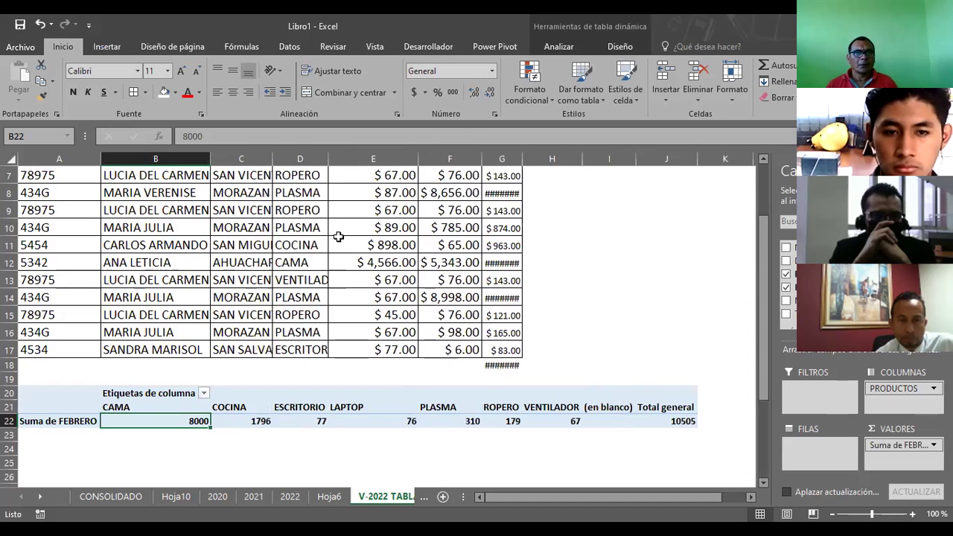
double_click(327, 158)
left_click(311, 268)
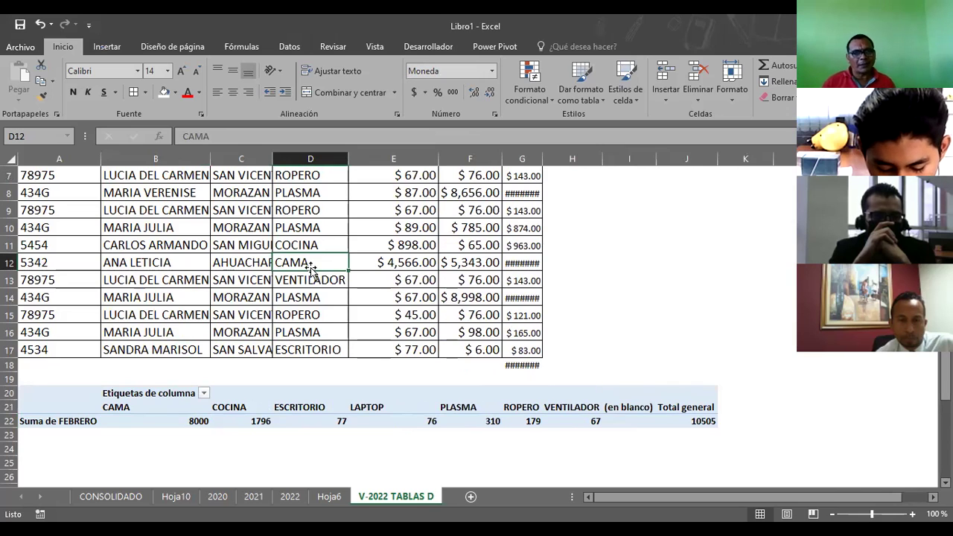
Step: Check CAMA's row 6 amount 3434 against the pivot's 8000 sum and reselect the pivot
scroll(310, 268, "up", 1)
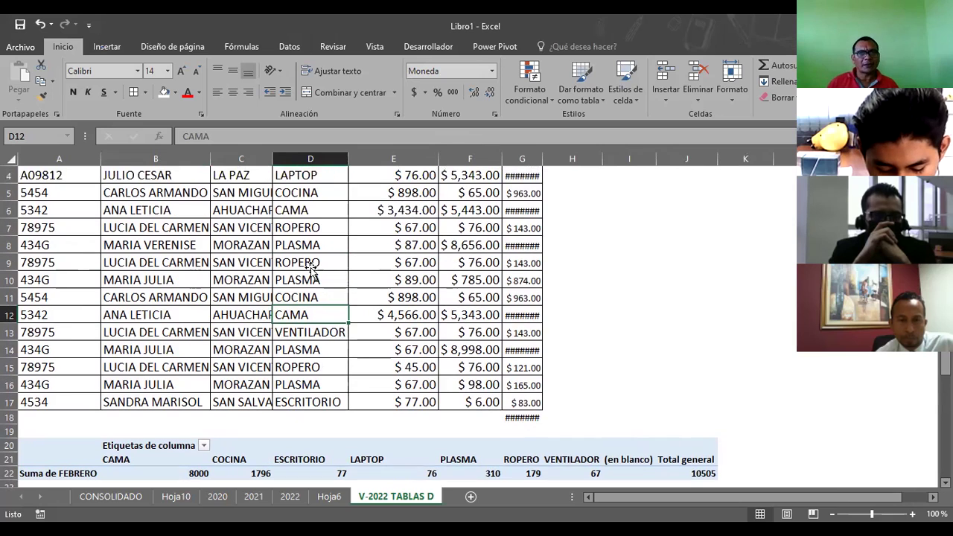
left_click(317, 212)
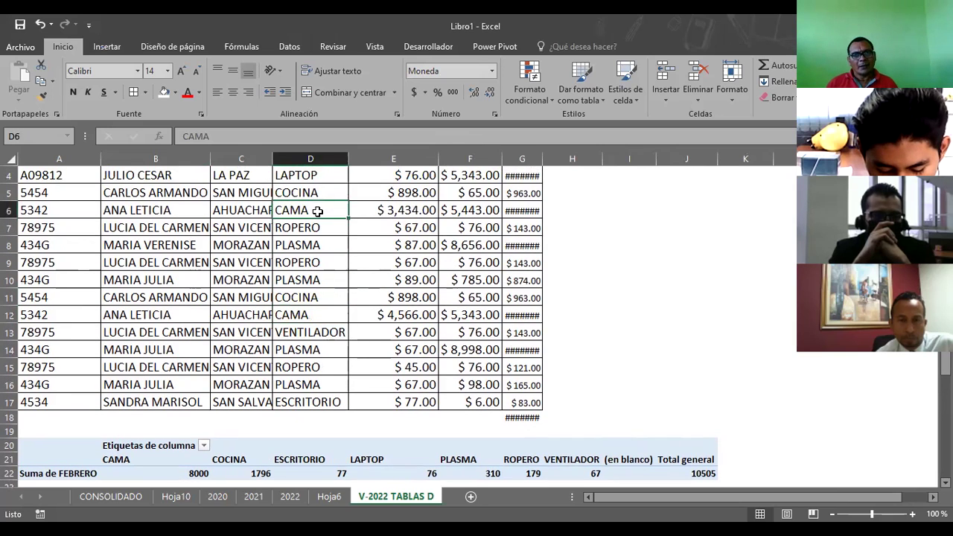
left_click(374, 213)
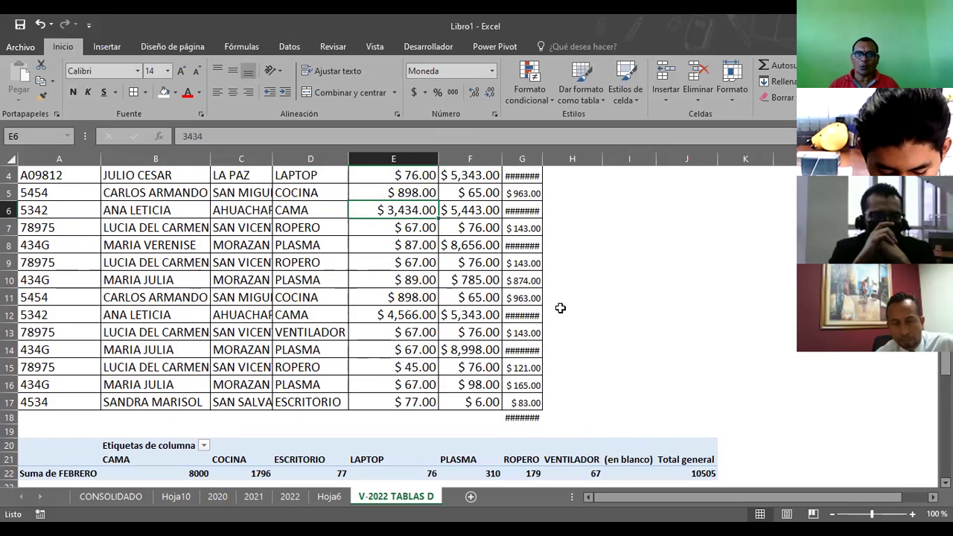
scroll(560, 307, "down", 1)
scroll(560, 308, "down", 1)
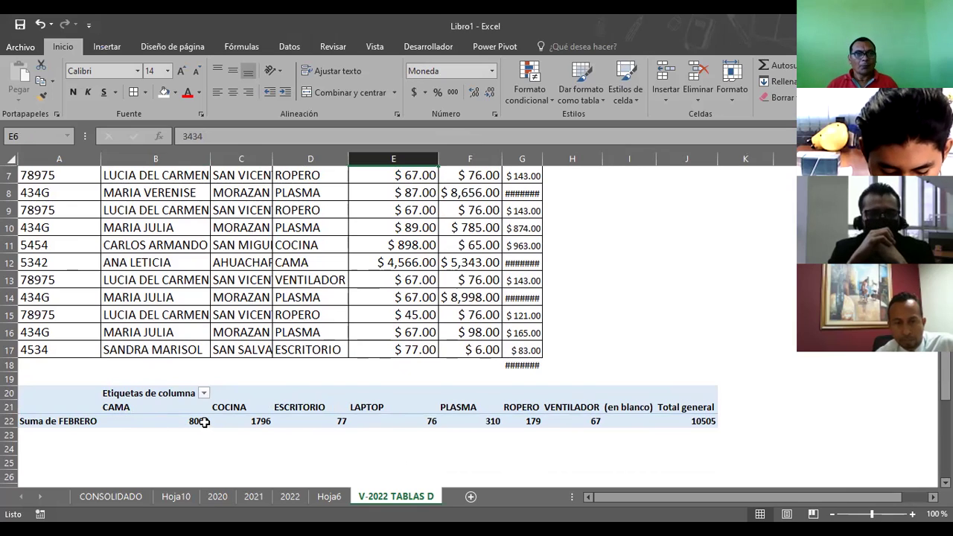
mouse_move(204, 422)
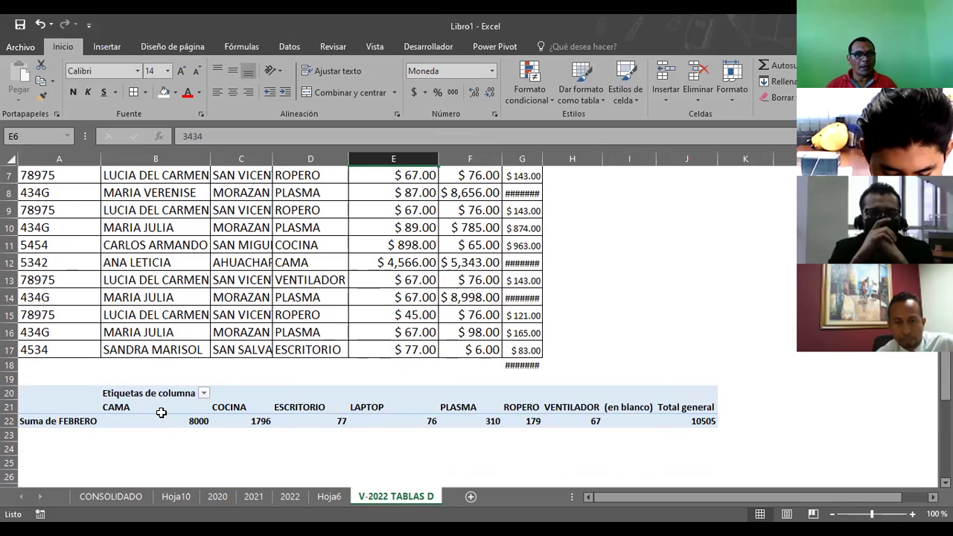
left_click(161, 410)
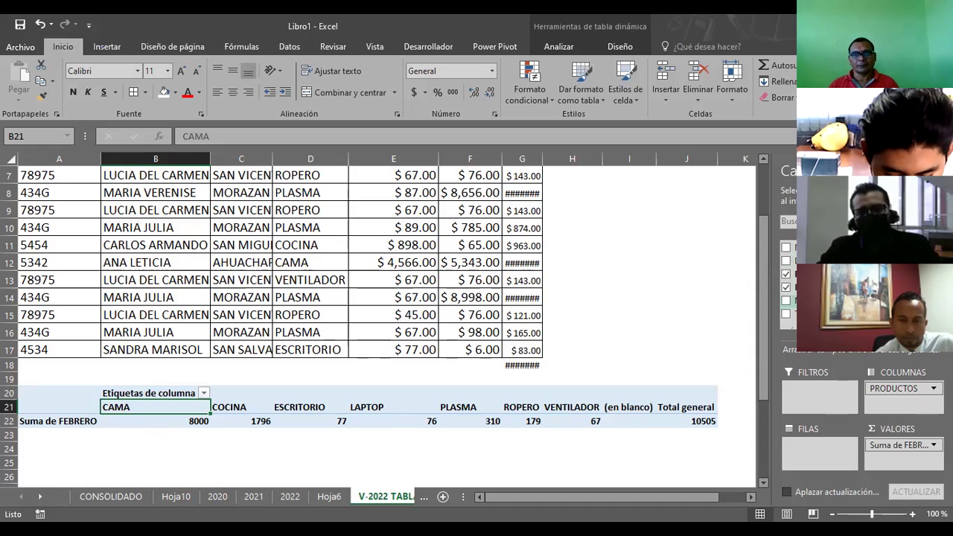
Step: Add MARZO to the pivot values alongside Suma de FEBRERO and inspect CAMA's entries
left_click_drag(819, 301, 886, 458)
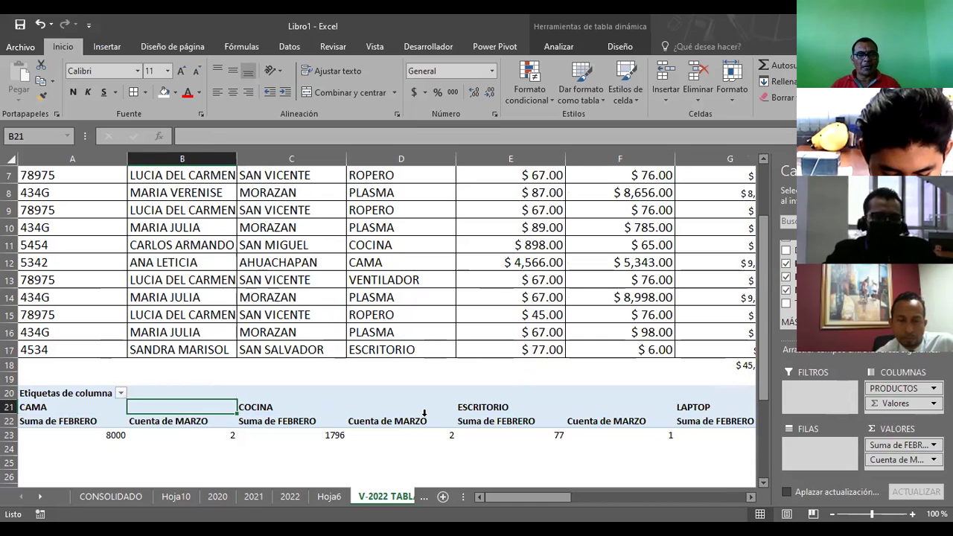
left_click(94, 441)
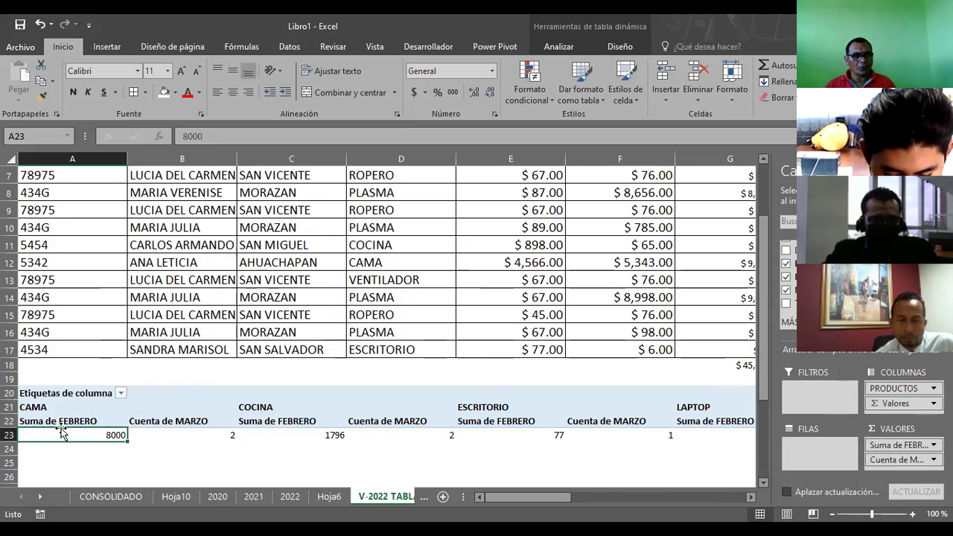
left_click(179, 435)
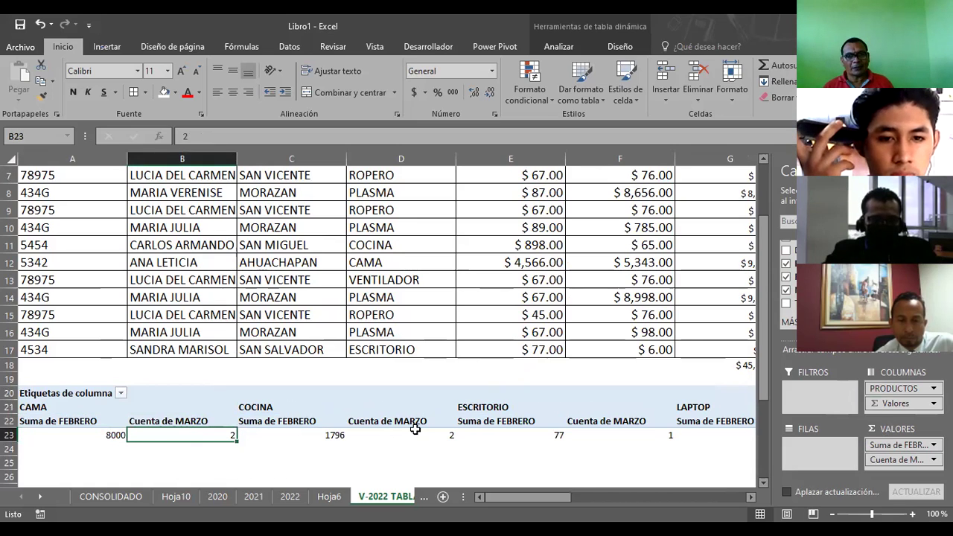
left_click(924, 460)
left_click(904, 459)
left_click_drag(904, 460, 819, 449)
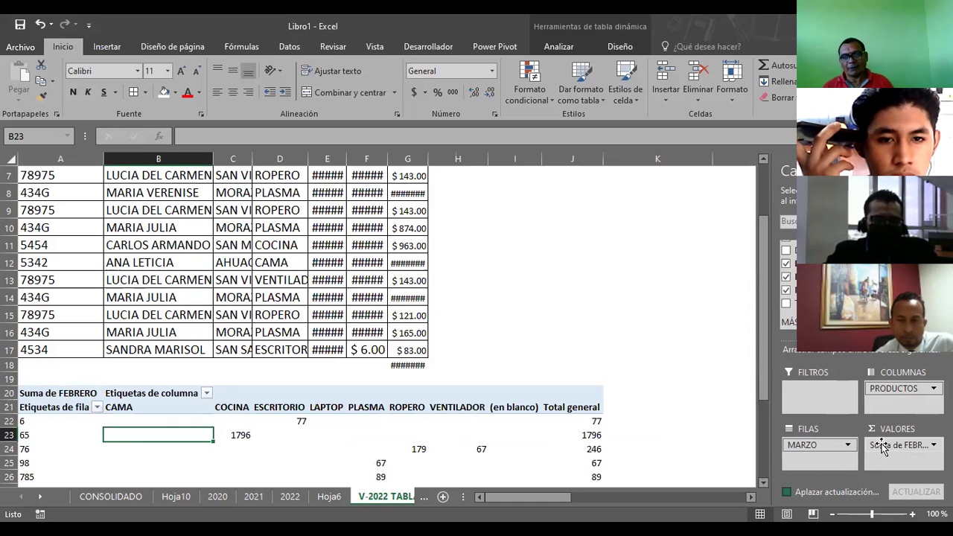
mouse_move(882, 447)
left_mouse_down()
mouse_move(747, 462)
mouse_move(741, 454)
left_mouse_up()
left_click(738, 449)
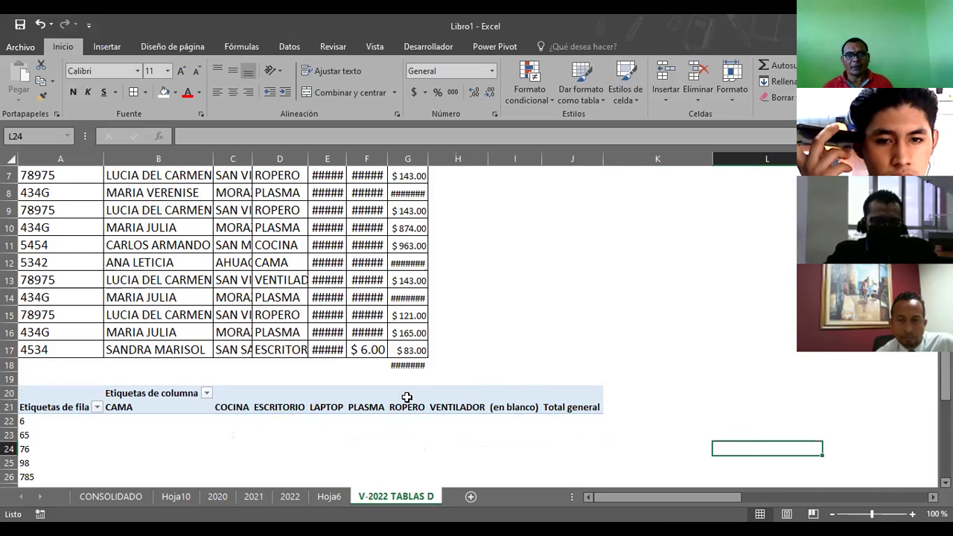
left_click(406, 397)
scroll(353, 410, "down", 1)
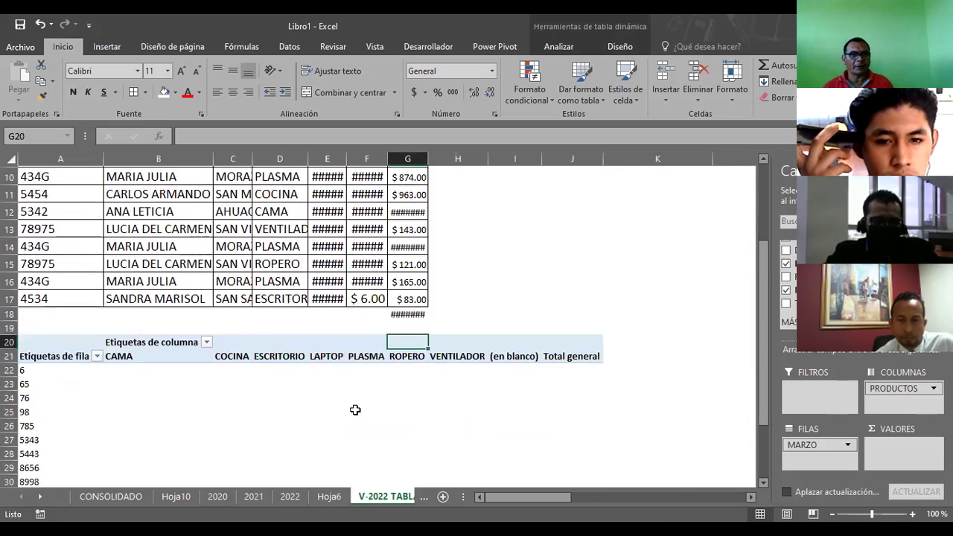
scroll(166, 404, "down", 1)
scroll(168, 406, "down", 2)
scroll(168, 406, "up", 1)
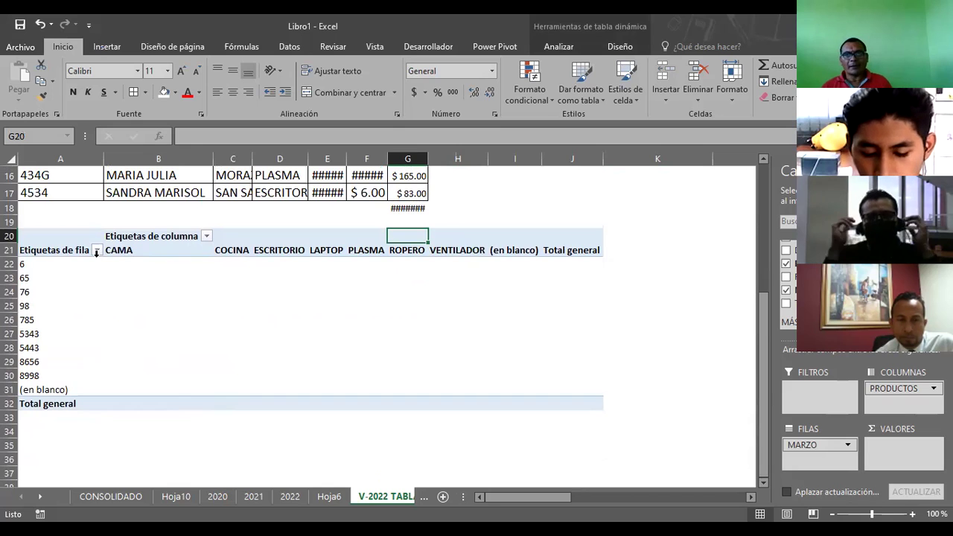
scroll(171, 288, "up", 1)
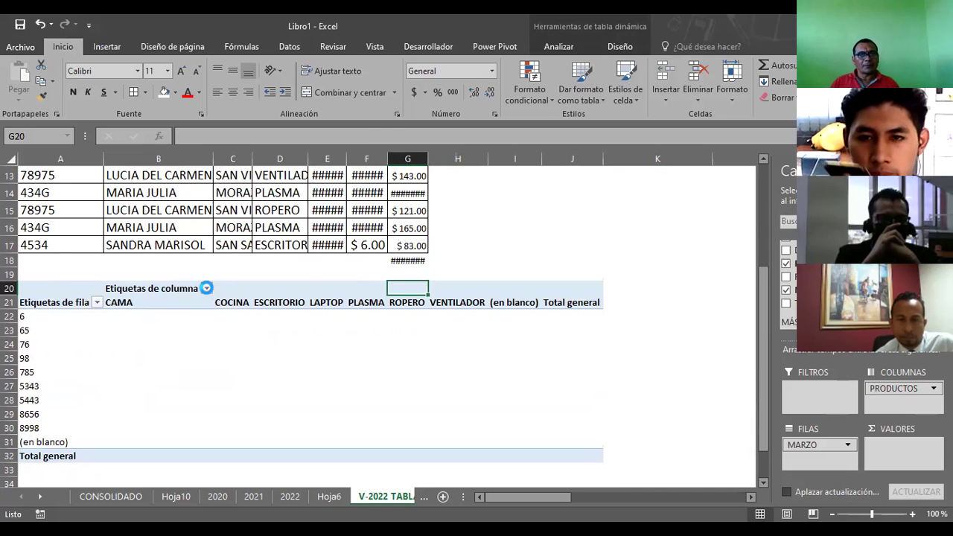
Step: Filter the pivot's product columns to show only ESCRITORIO
left_click(207, 289)
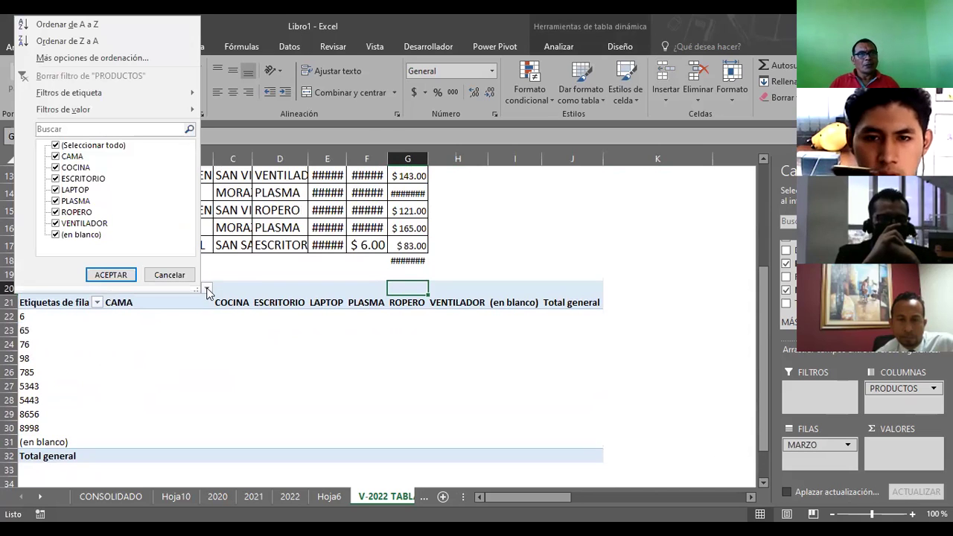
left_click(56, 146)
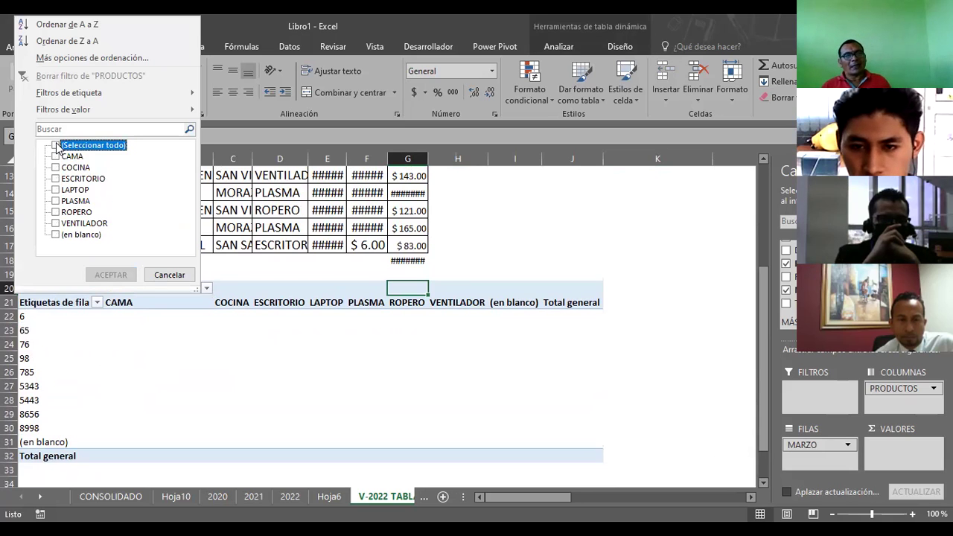
left_click(56, 178)
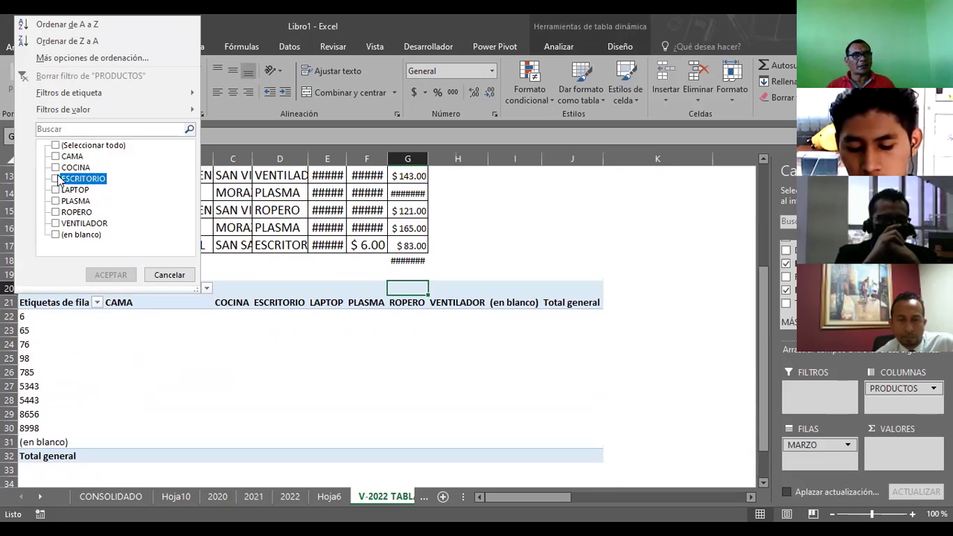
left_click(106, 272)
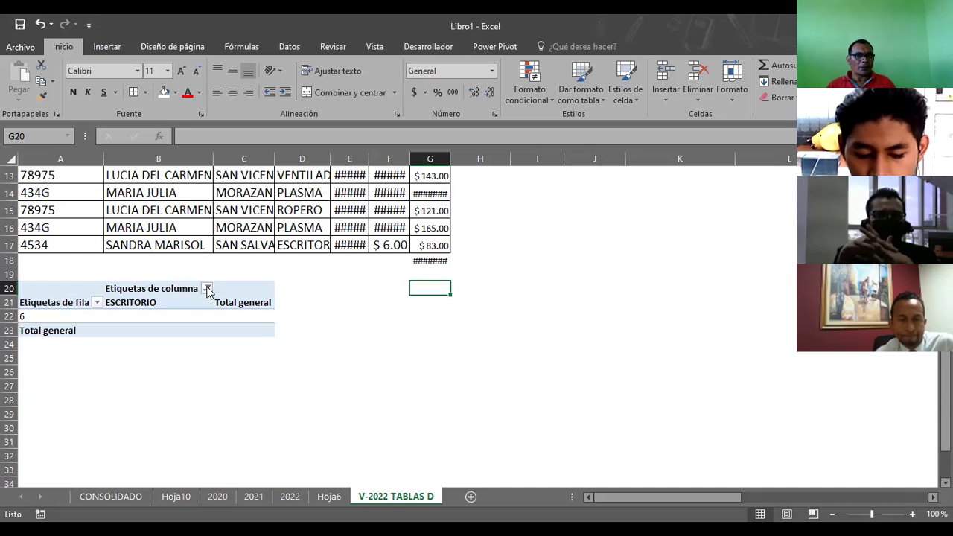
Step: Change the product filter to show only PLASMA and VENTILADOR
left_click(207, 289)
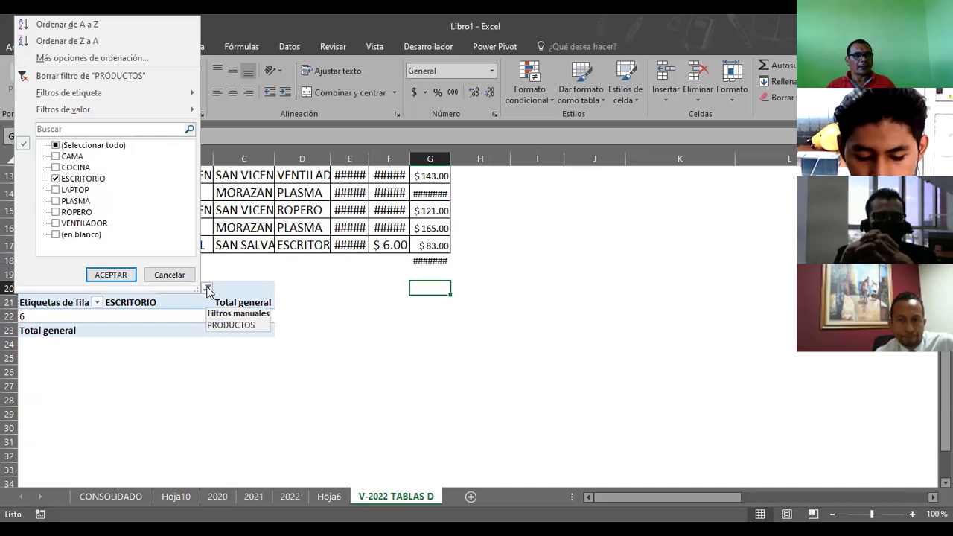
left_click(66, 224)
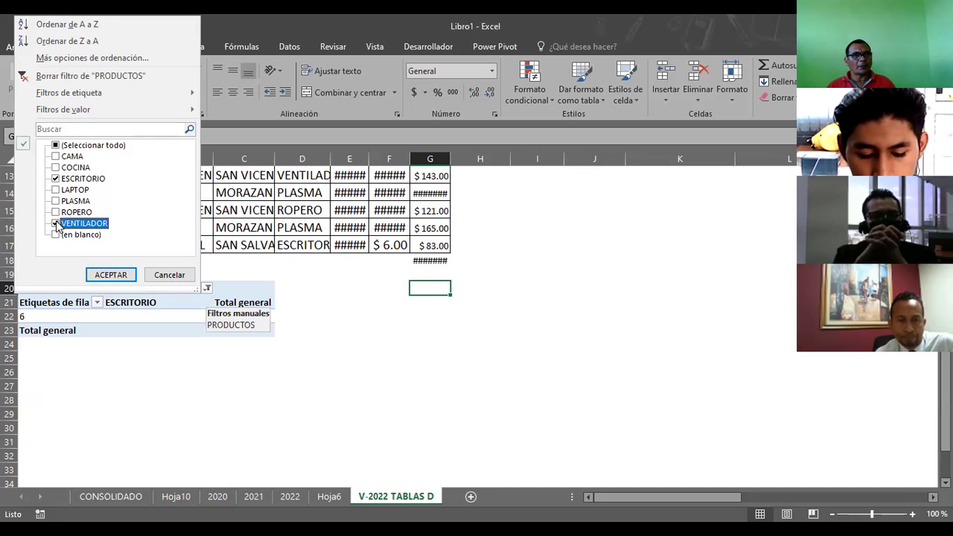
left_click(56, 178)
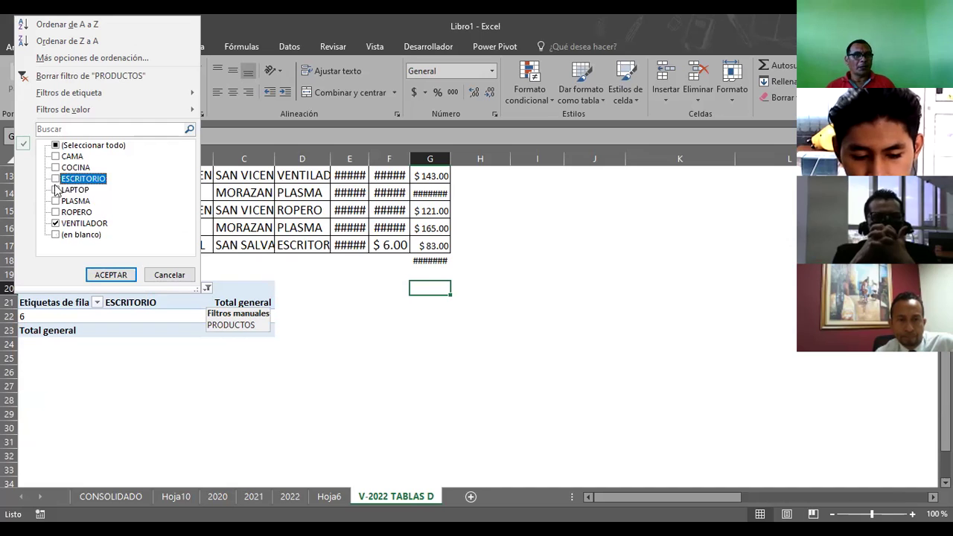
left_click(56, 201)
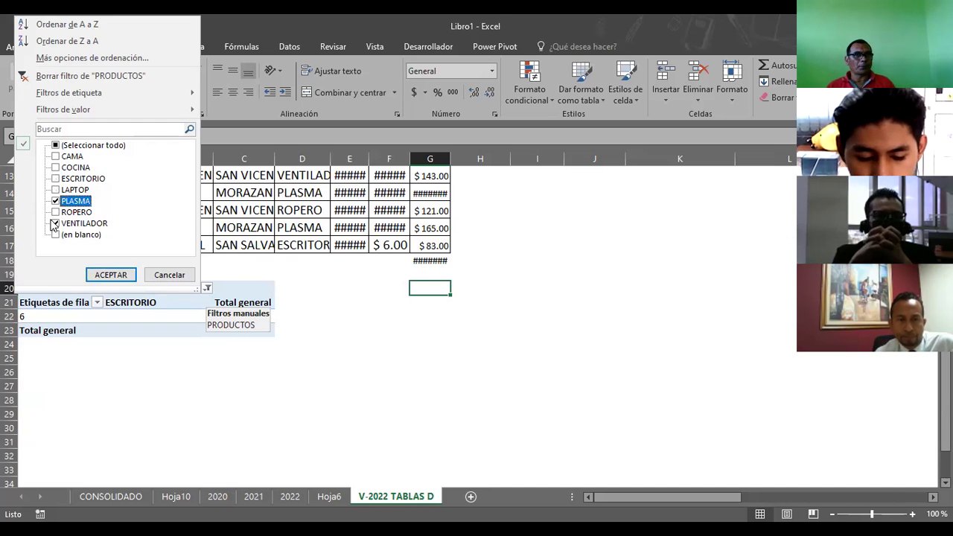
left_click(102, 273)
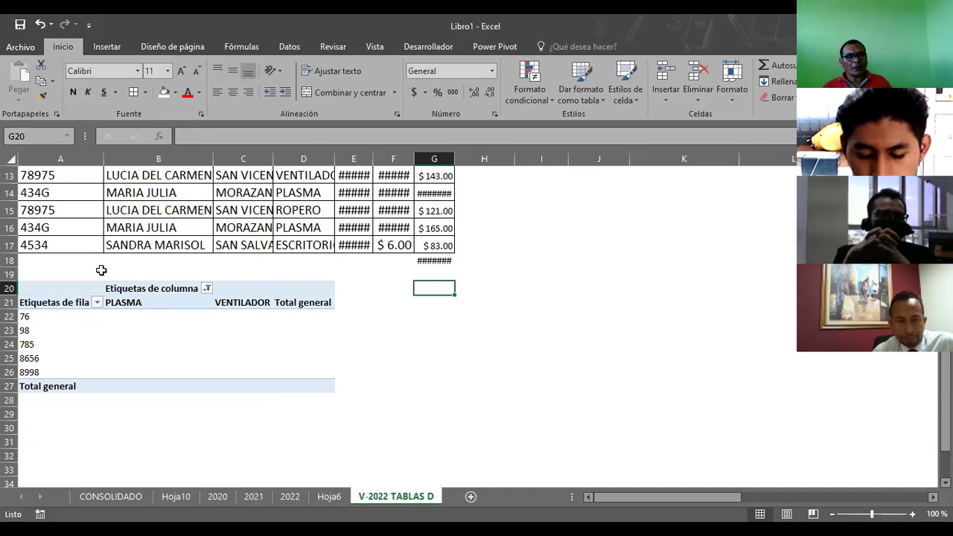
left_click(127, 306)
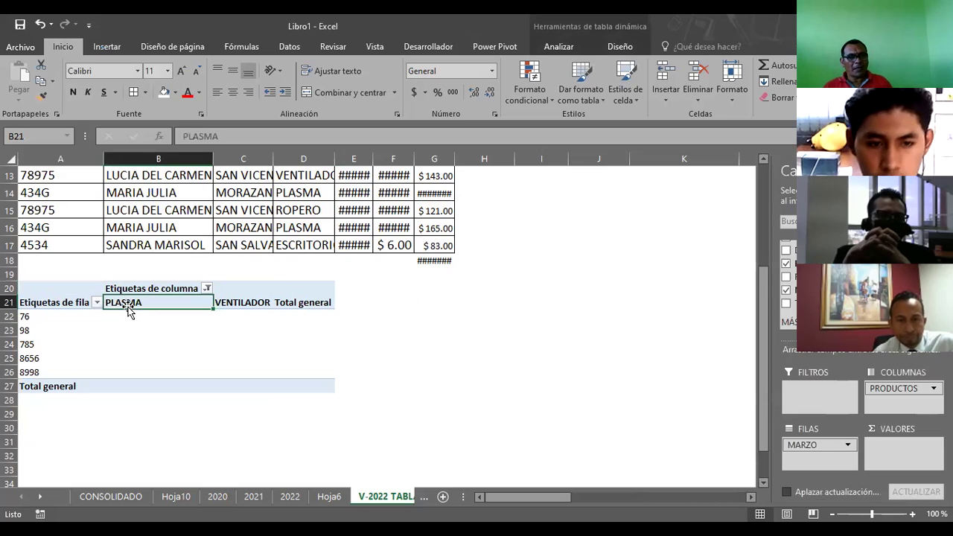
Step: Add TOT VENTAS to the pivot's Filtros area as a report filter
left_click(263, 293)
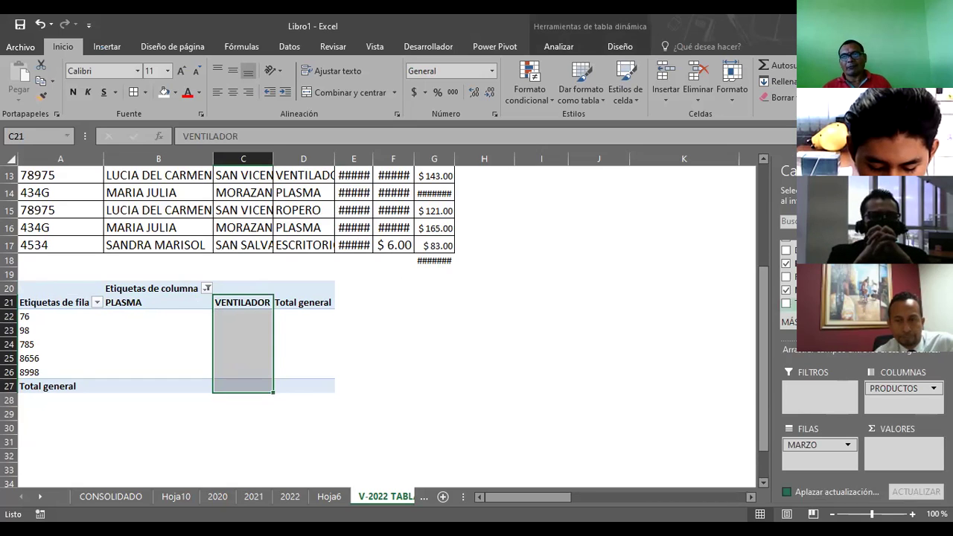
left_click_drag(801, 303, 821, 389)
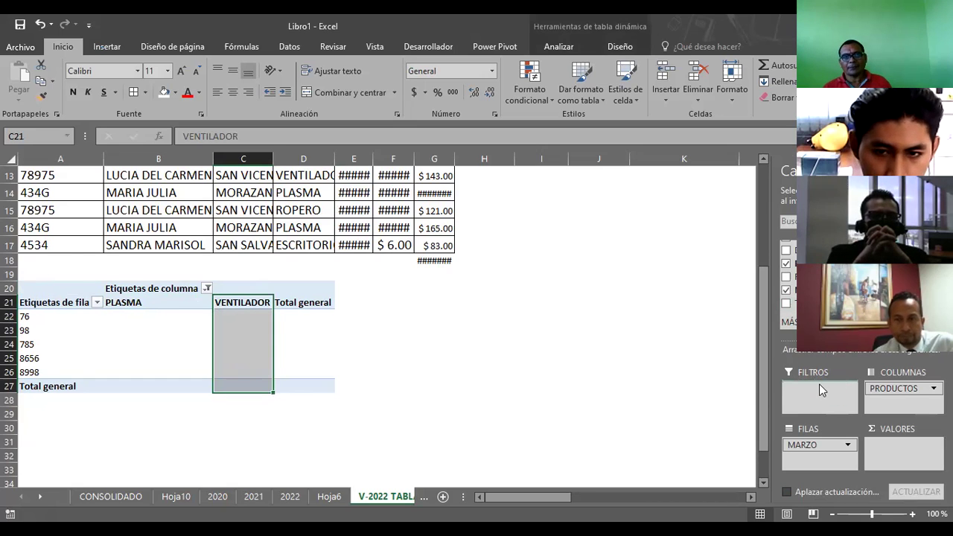
left_click(365, 359)
Step: Browse the TOT VENTAS filter values, such as $ 45,611.00, and cancel, keeping (Todas)
left_click(207, 262)
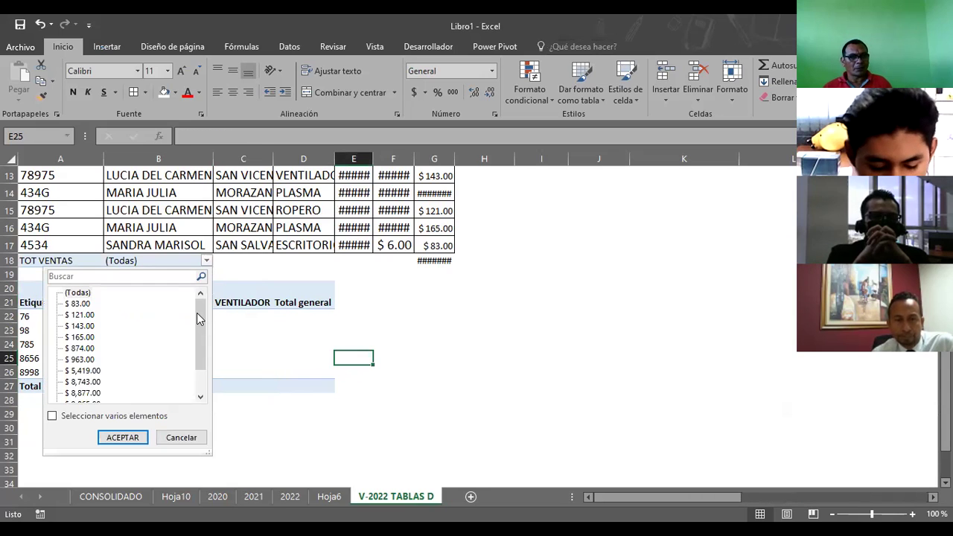
left_click_drag(198, 314, 201, 357)
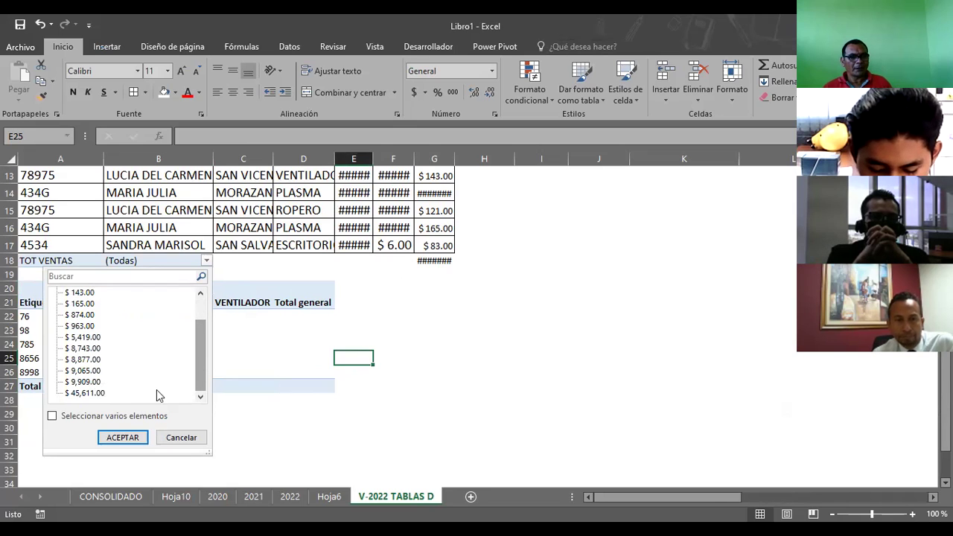
left_click(82, 394)
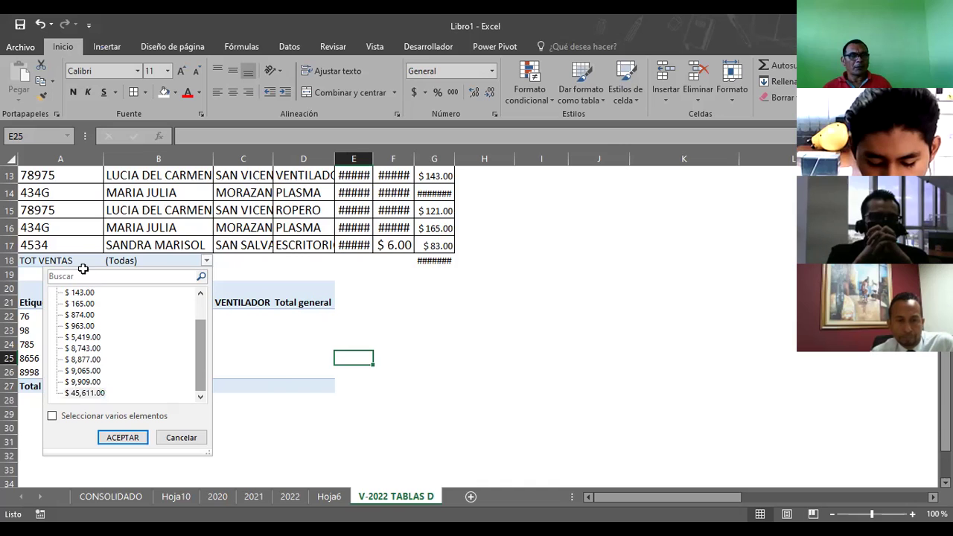
key("Escape")
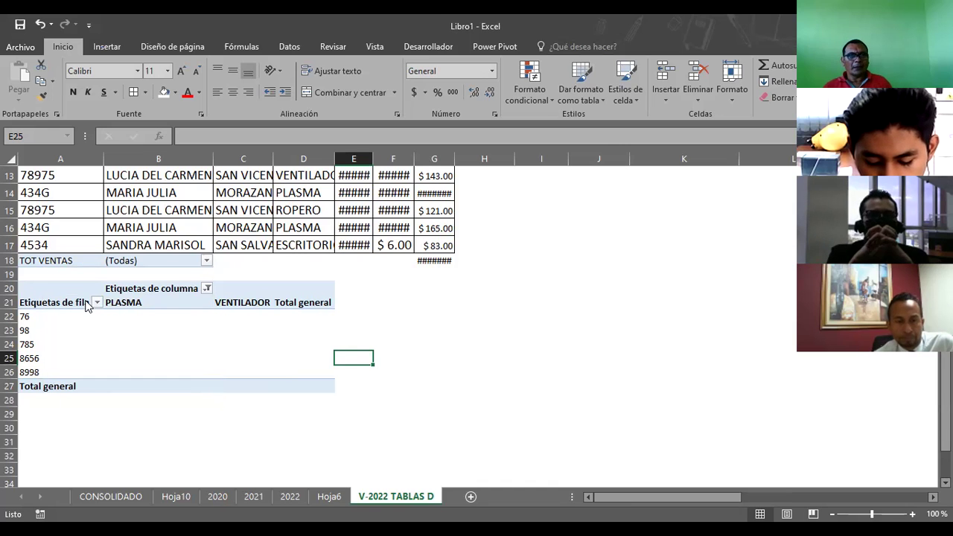
left_click(182, 346)
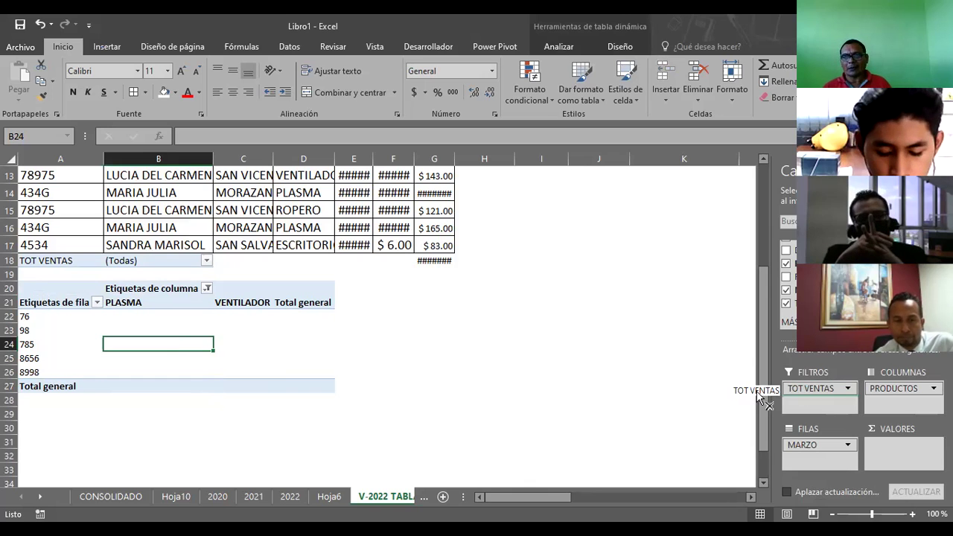
Step: Replace the TOT VENTAS filter with PRODUCTOS and sum TOT VENTAS per MARZO row
left_click_drag(831, 387, 745, 395)
left_click_drag(898, 388, 829, 396)
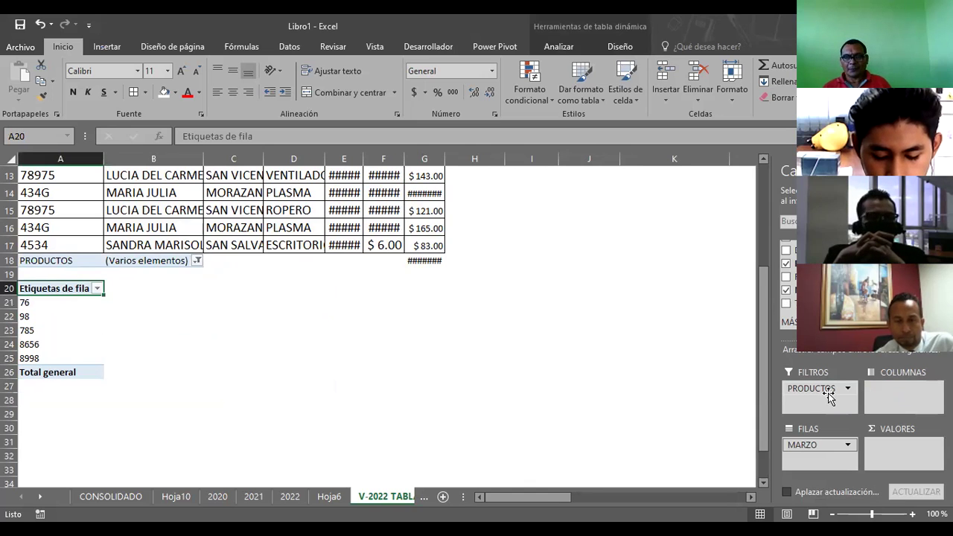
left_click(97, 289)
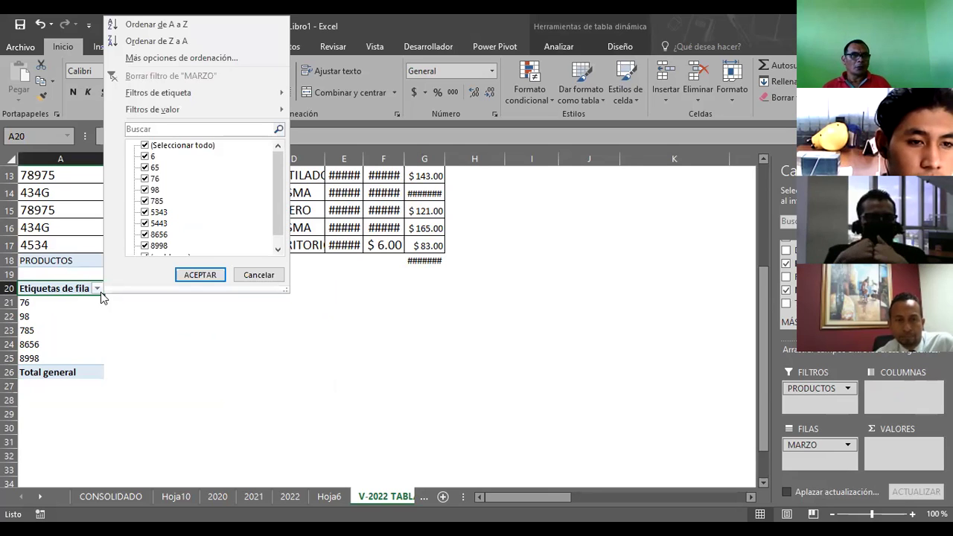
left_click(97, 289)
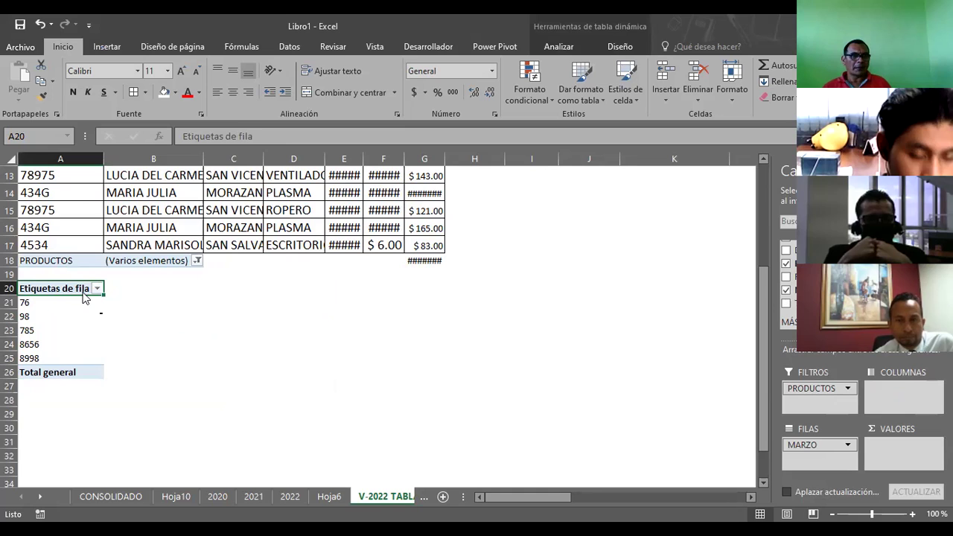
left_click(815, 390)
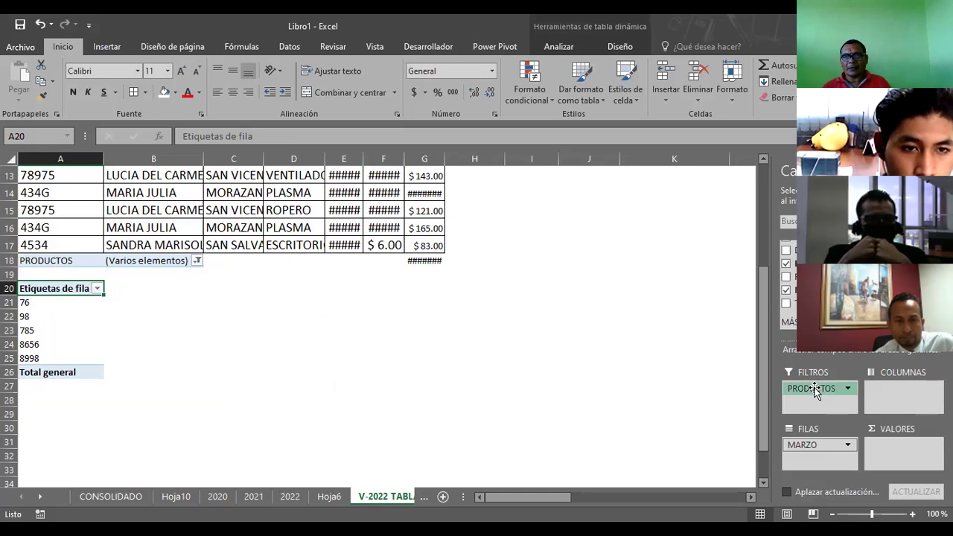
left_click(817, 391)
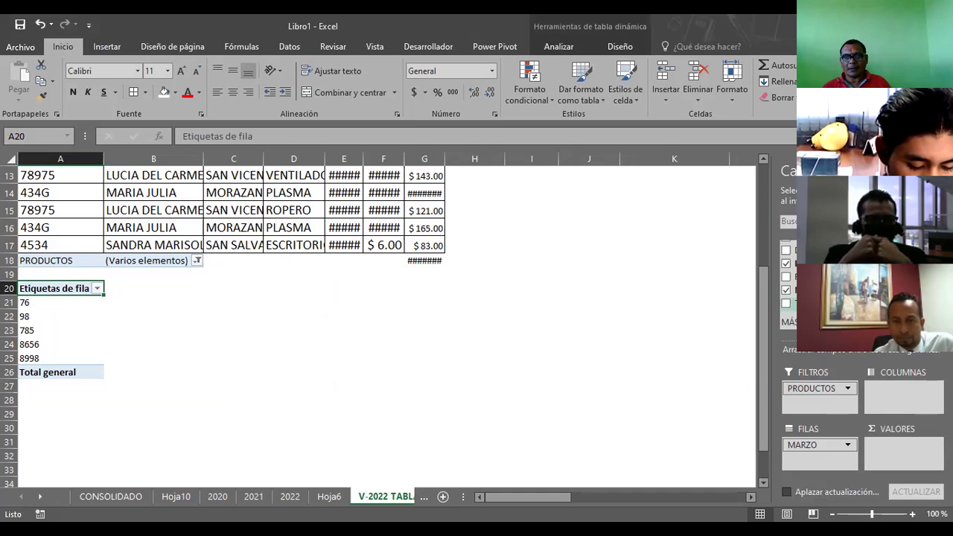
left_click_drag(804, 303, 898, 443)
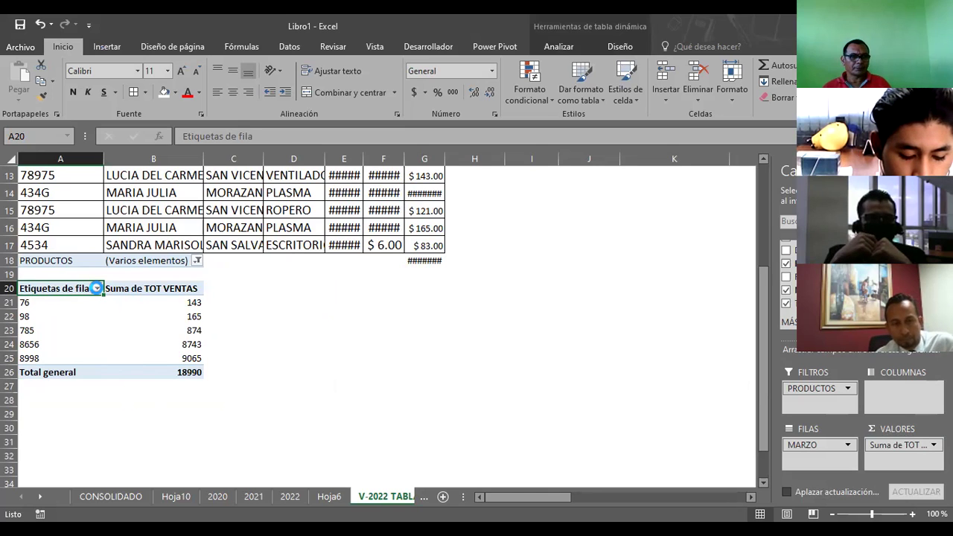
Step: Look through the row label filter list and close it unchanged
key("alt+Down")
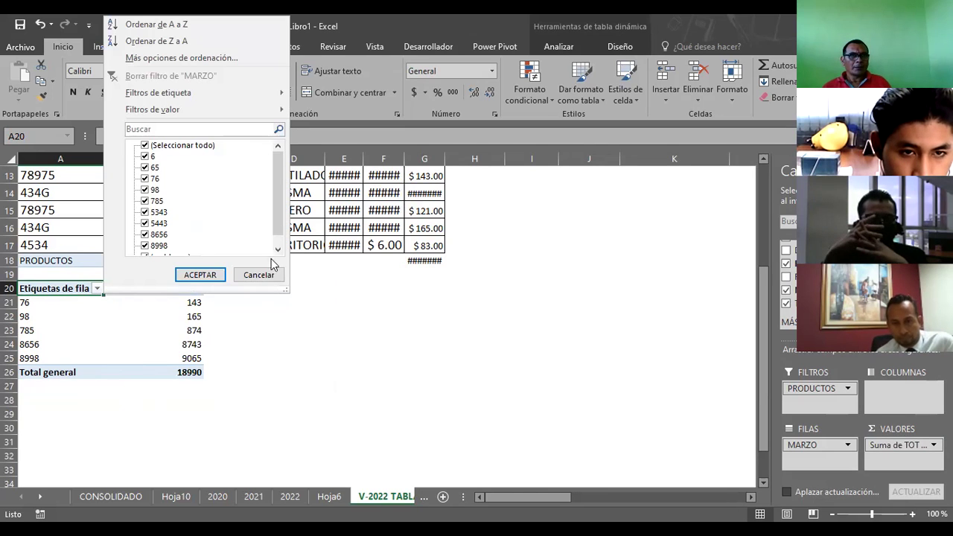
scroll(281, 228, "down", 2)
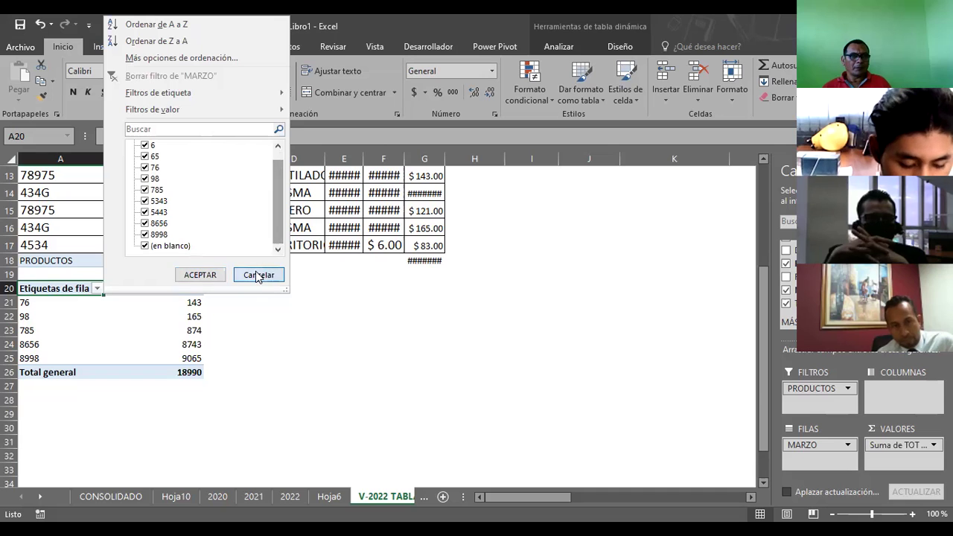
left_click(83, 295)
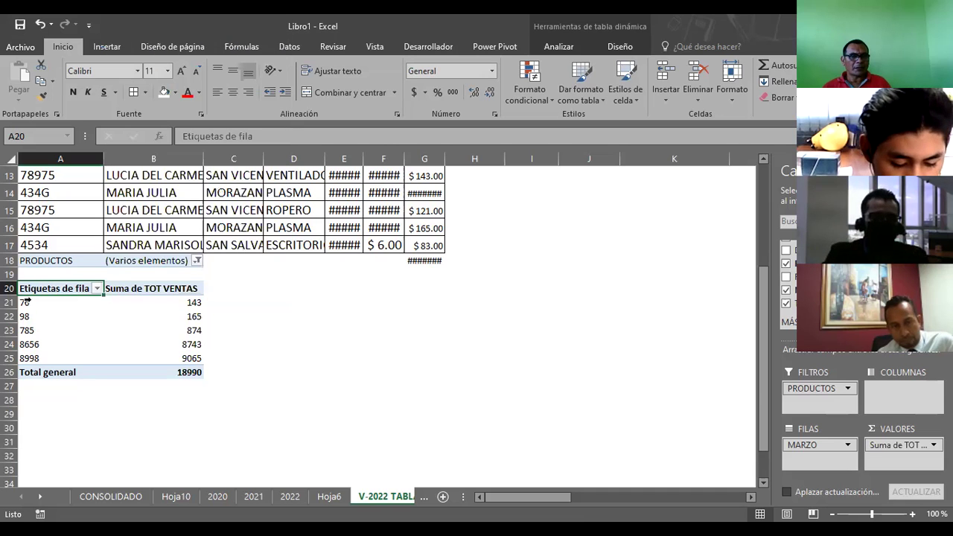
Step: Filter PRODUCTOS to COCINA only, clearing PLASMA and VENTILADOR
left_click(197, 260)
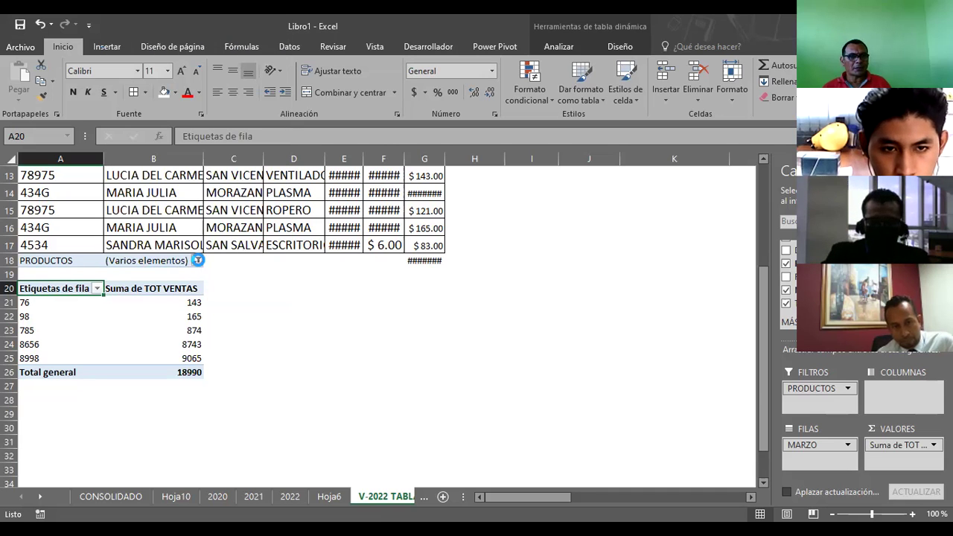
left_click(58, 349)
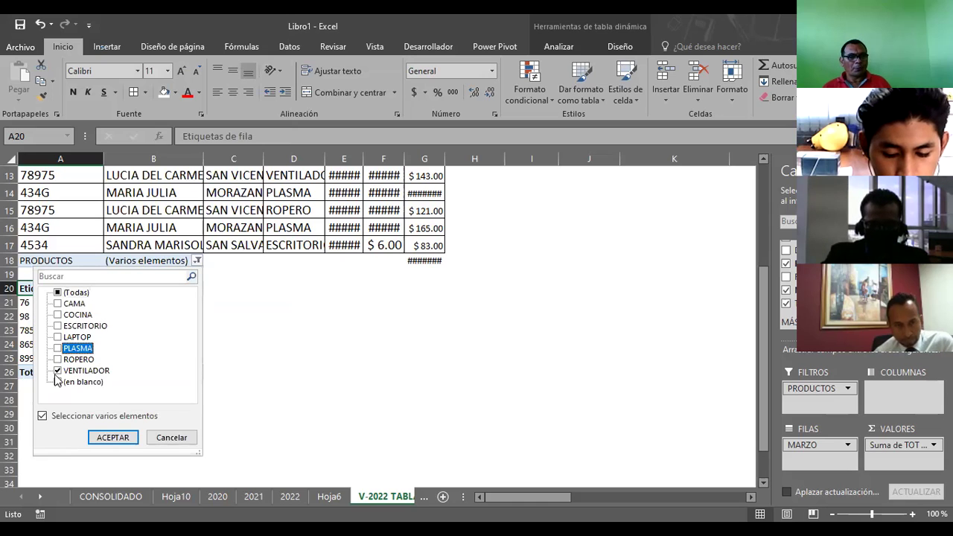
left_click(58, 371)
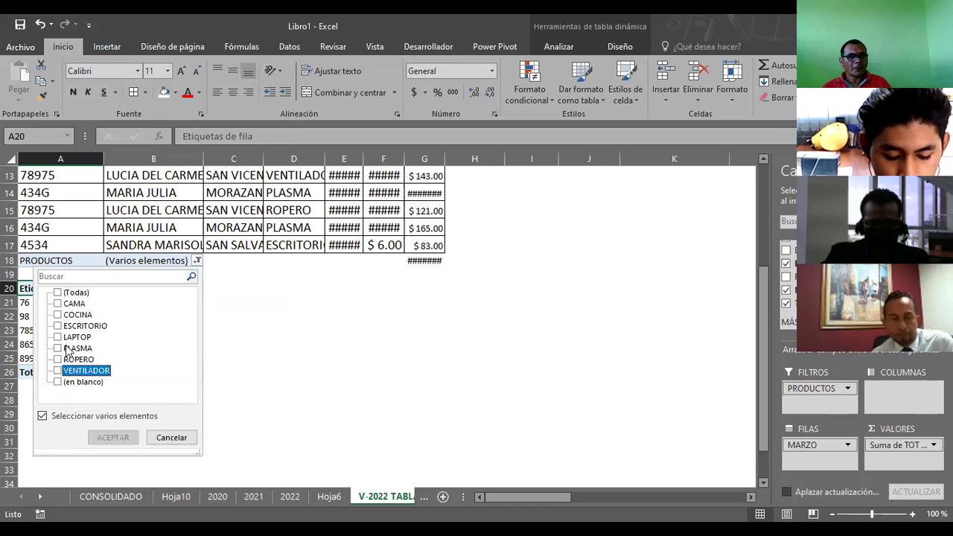
left_click(58, 315)
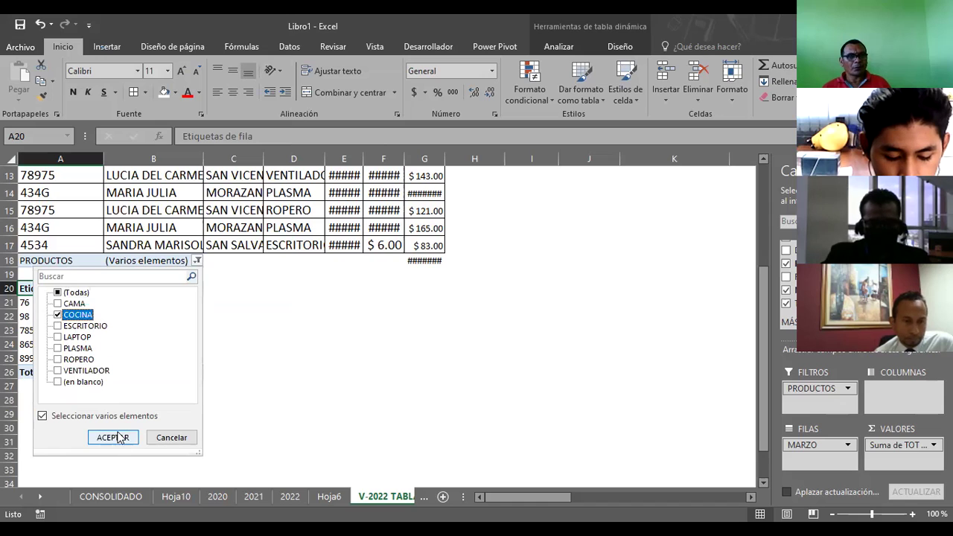
left_click(117, 438)
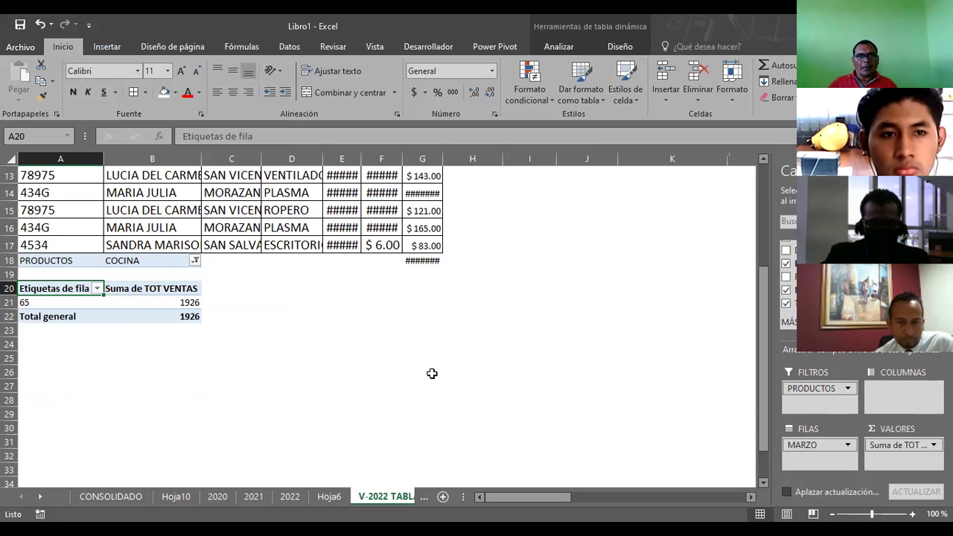
scroll(438, 365, "up", 2)
Step: Autofit columns C, D and E and widen column F to show names and amounts
scroll(438, 365, "up", 2)
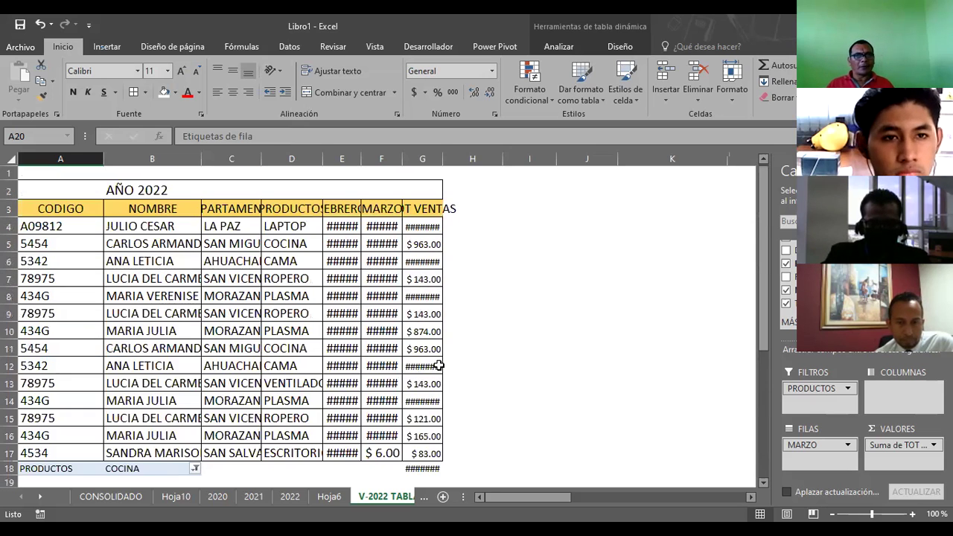
double_click(261, 159)
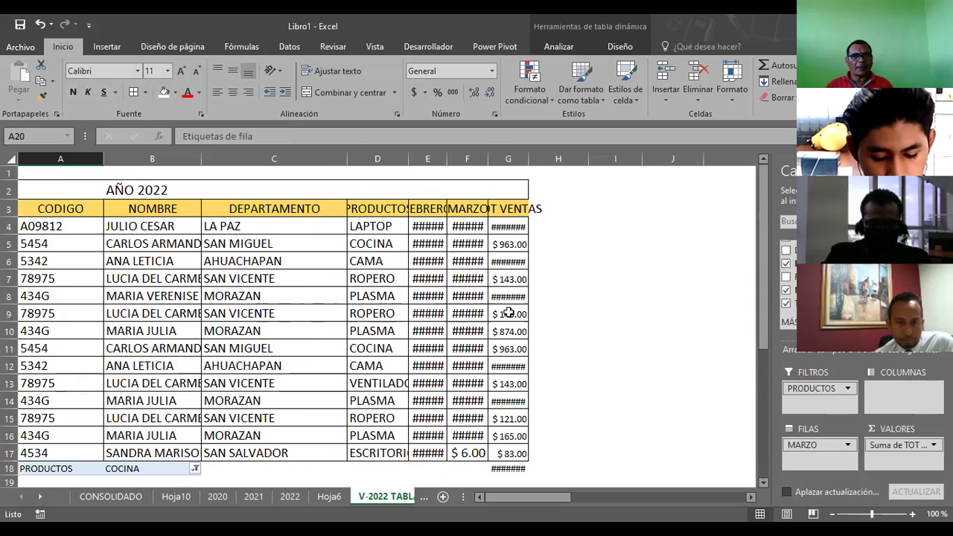
double_click(408, 160)
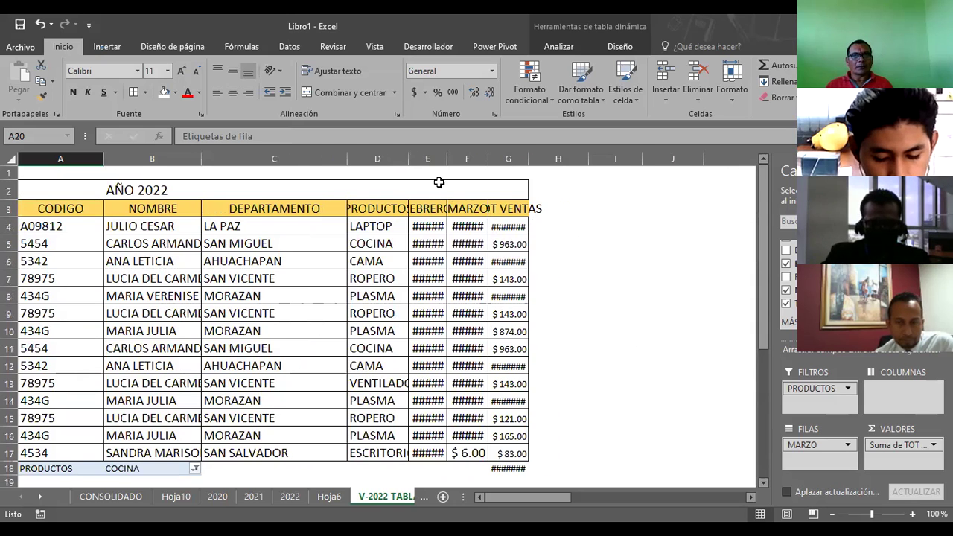
scroll(410, 278, "down", 1)
scroll(415, 281, "up", 1)
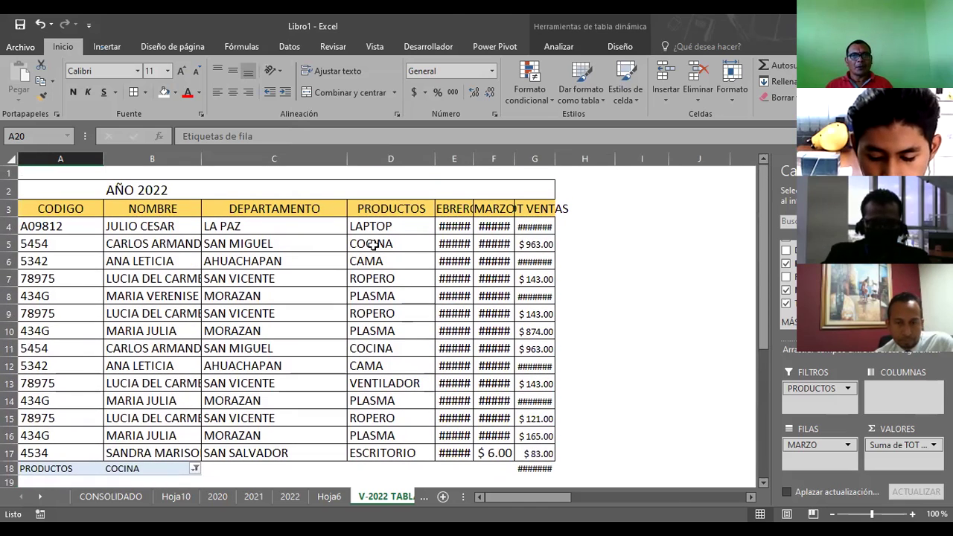
left_click(373, 244)
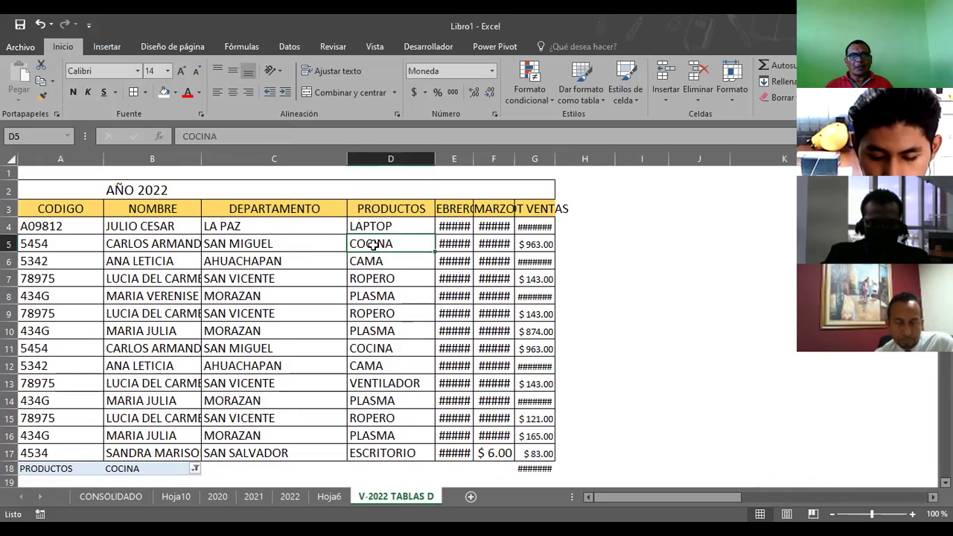
double_click(473, 159)
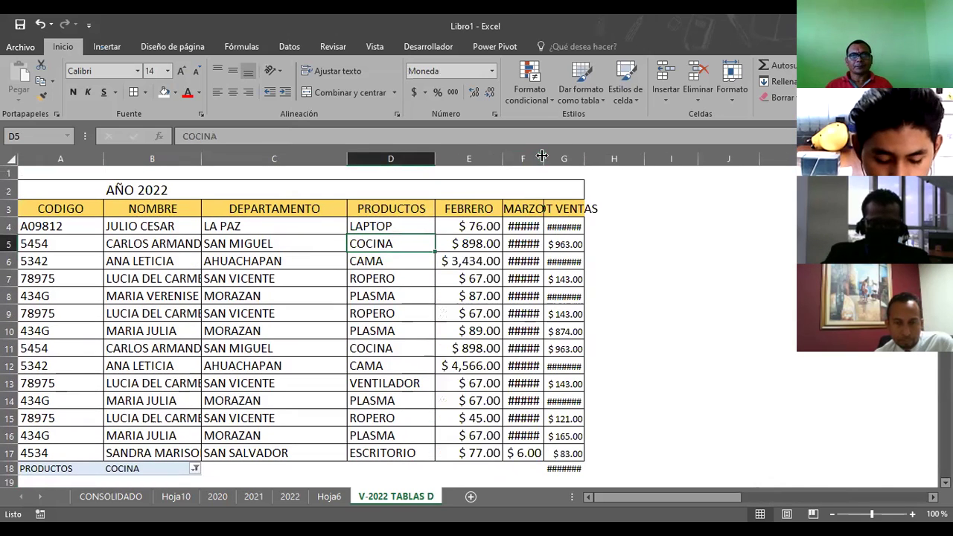
left_click_drag(600, 186, 600, 186)
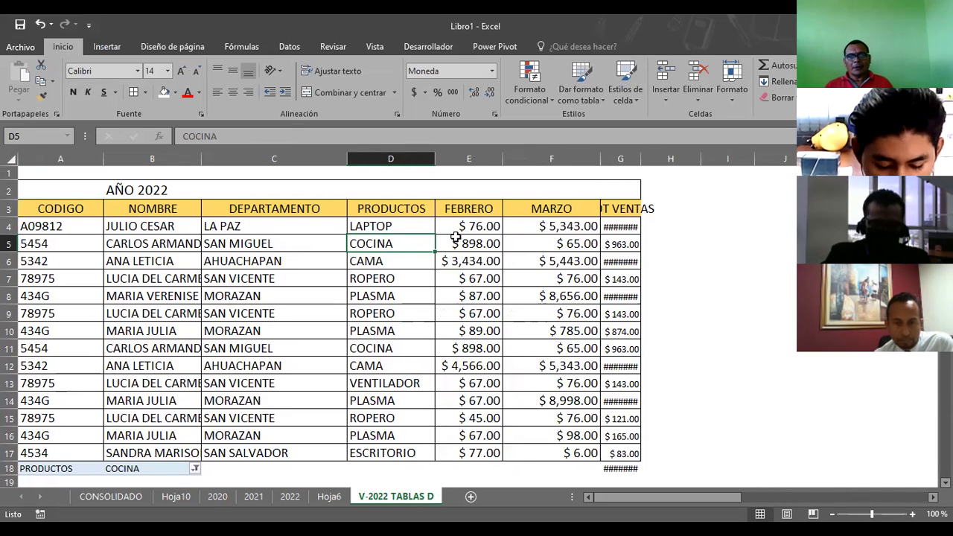
Step: Check the G5 total and the E5 (898) and F5 (65) values against the pivot
left_click(623, 244)
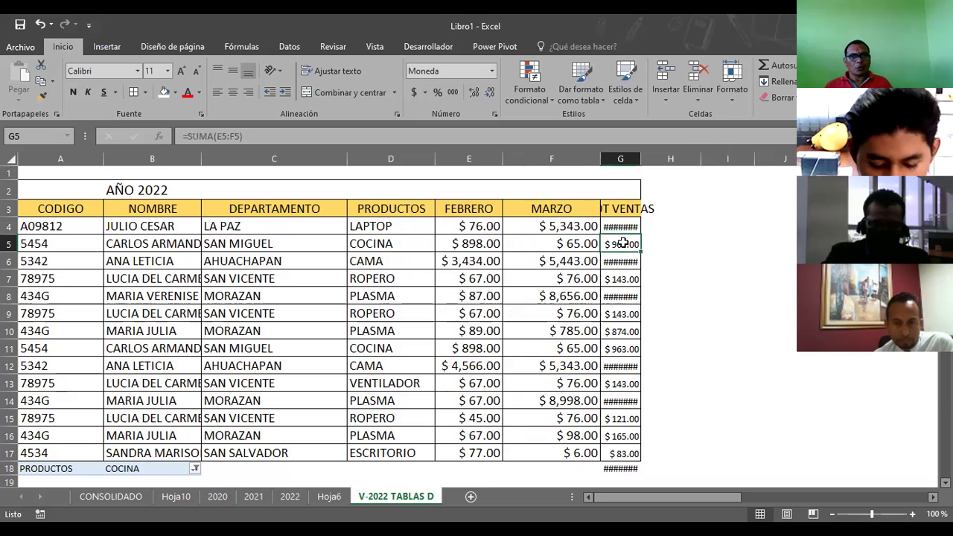
left_click(461, 246)
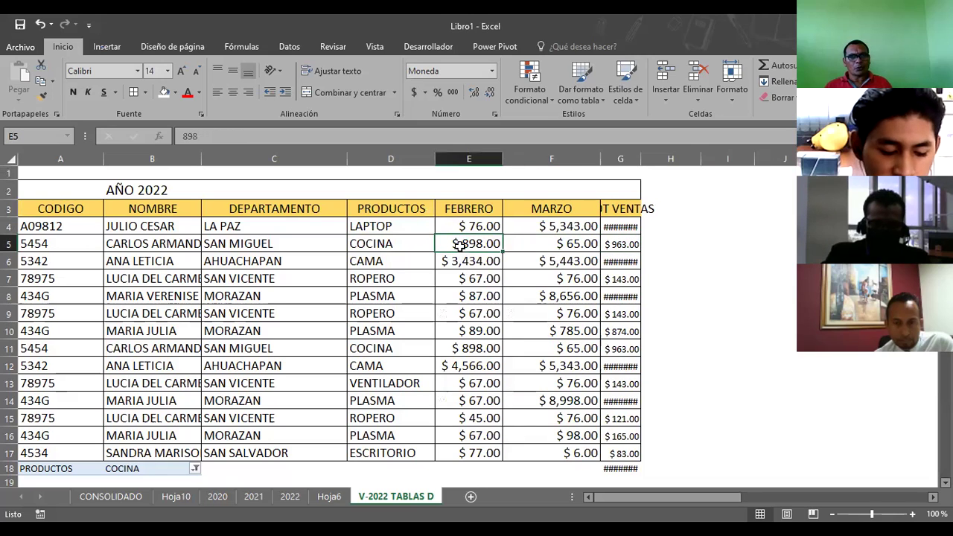
left_click(570, 250)
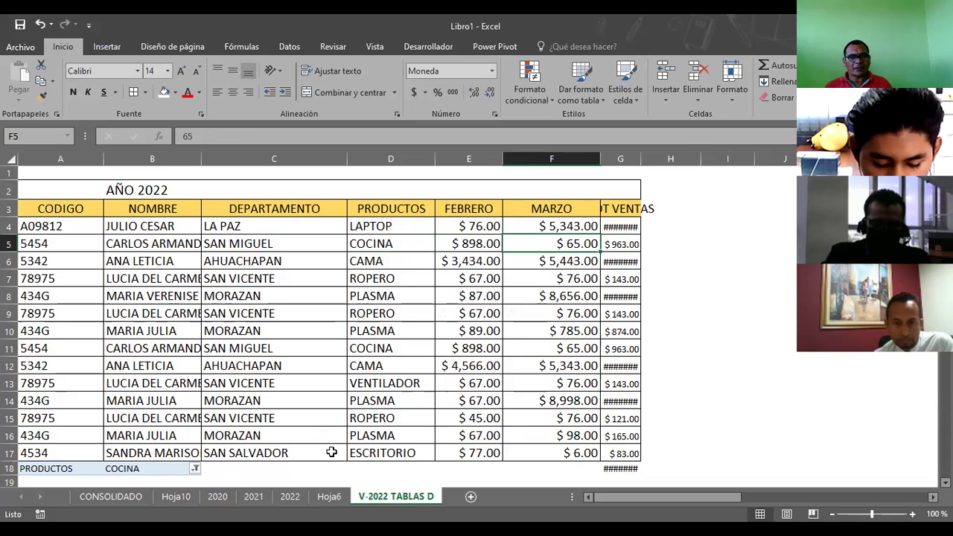
scroll(898, 374, "down", 6)
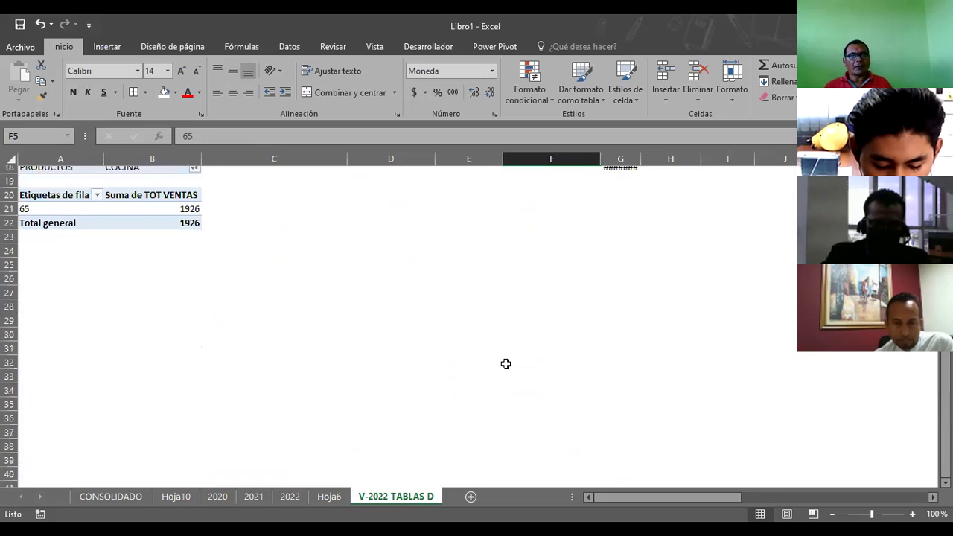
scroll(506, 363, "up", 1)
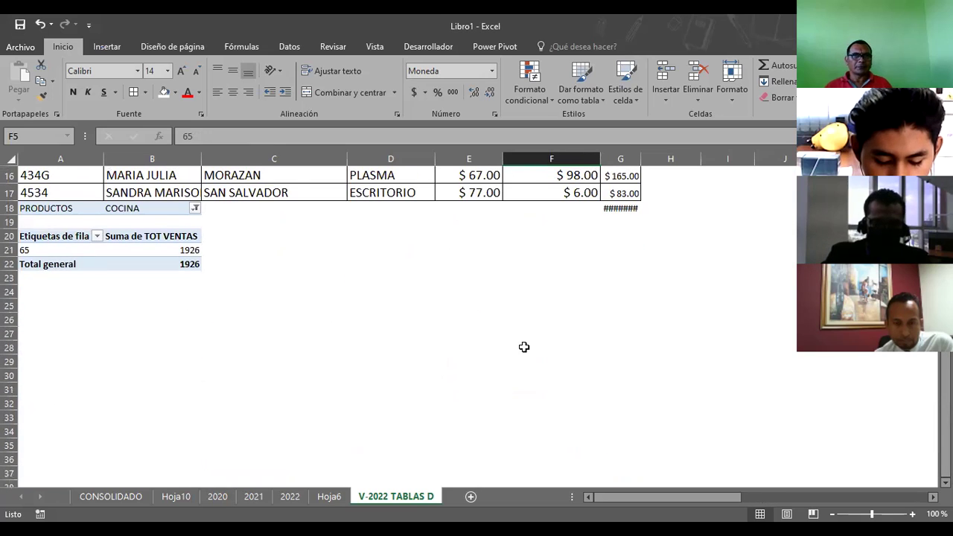
scroll(524, 347, "up", 5)
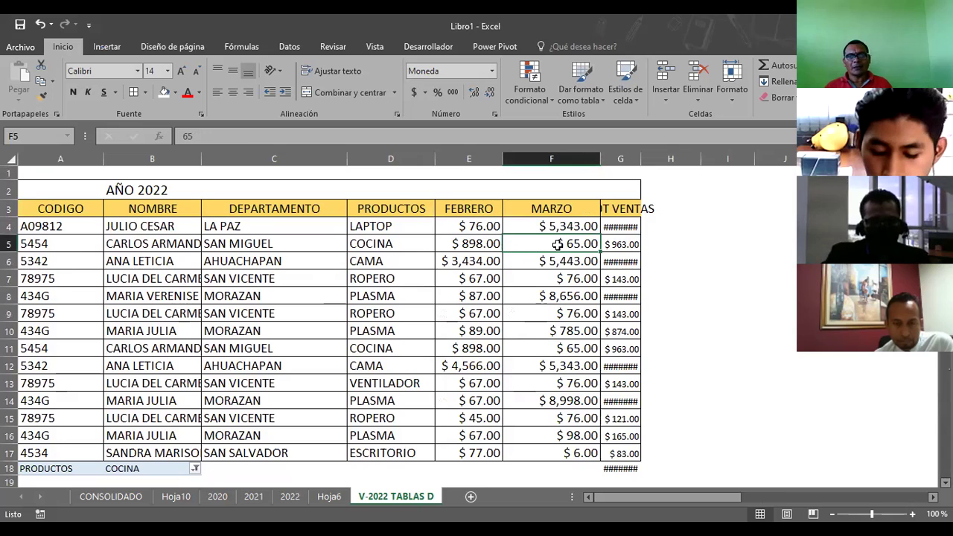
left_click(456, 244)
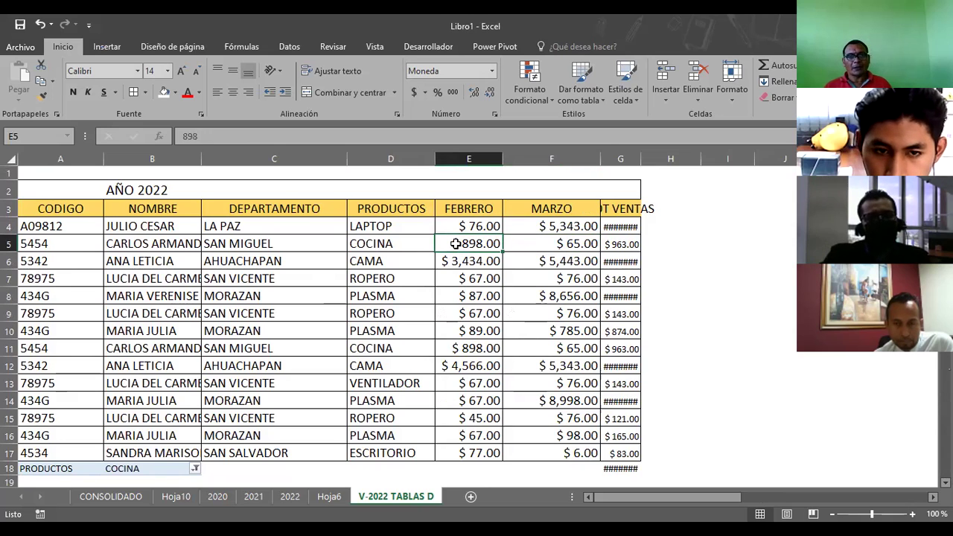
left_click(551, 247)
scroll(606, 289, "down", 6)
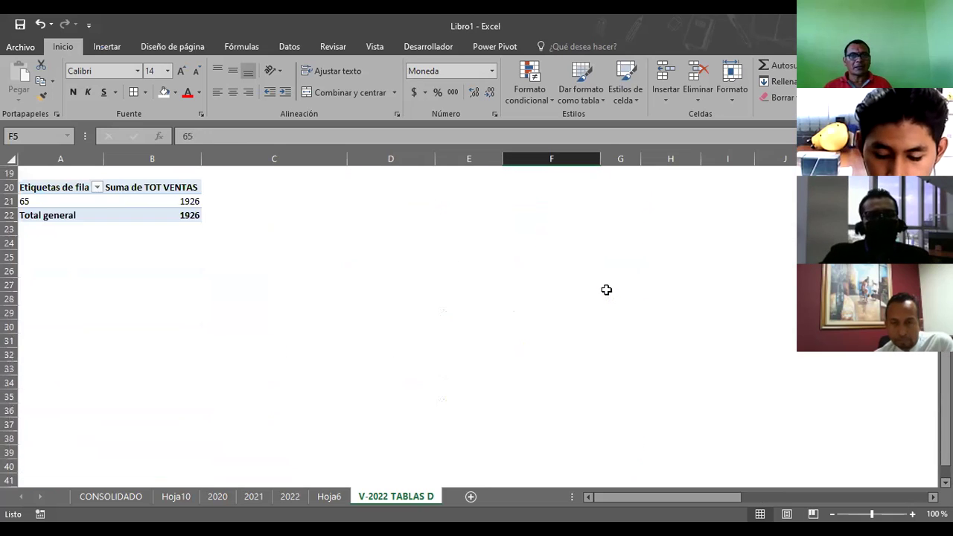
scroll(606, 290, "up", 3)
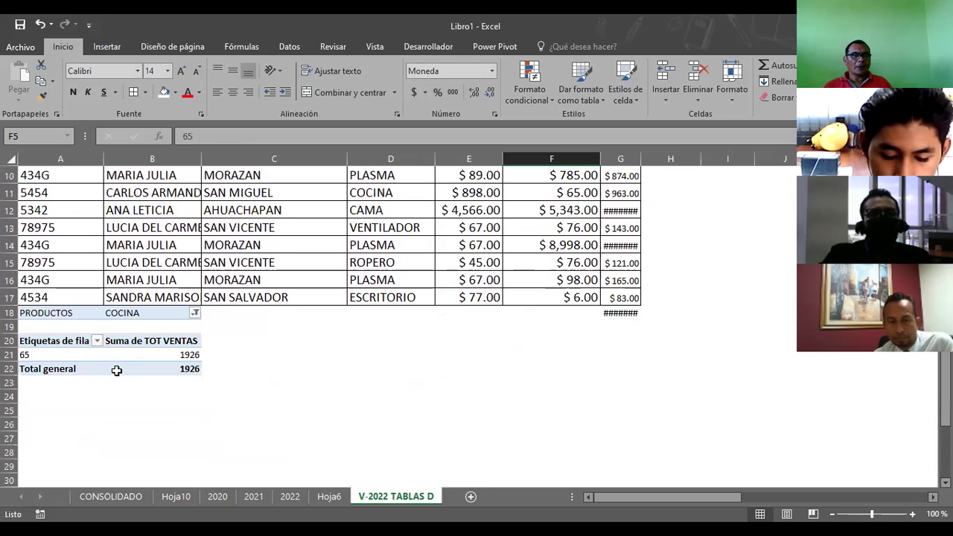
mouse_move(112, 368)
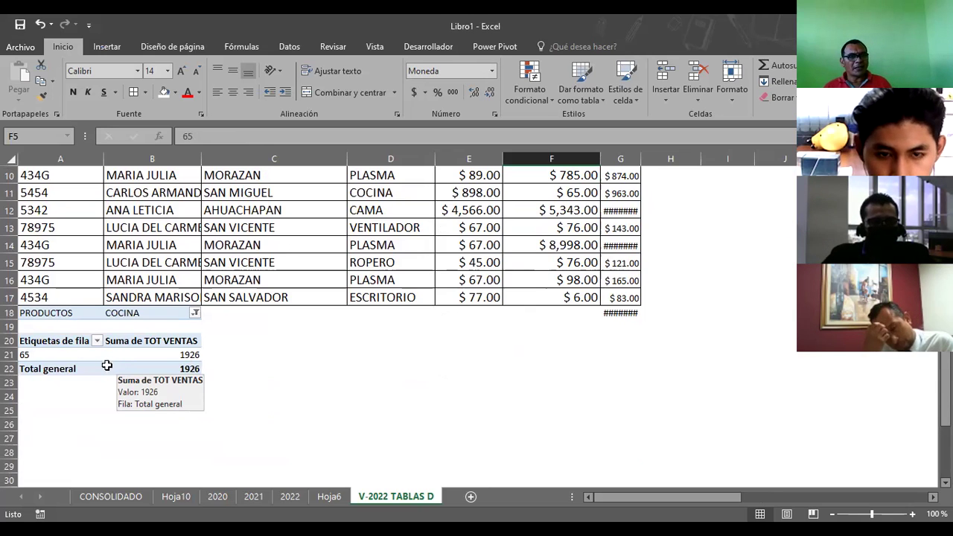
Step: Change the PRODUCTOS filter from COCINA to LAPTOP
left_click(97, 340)
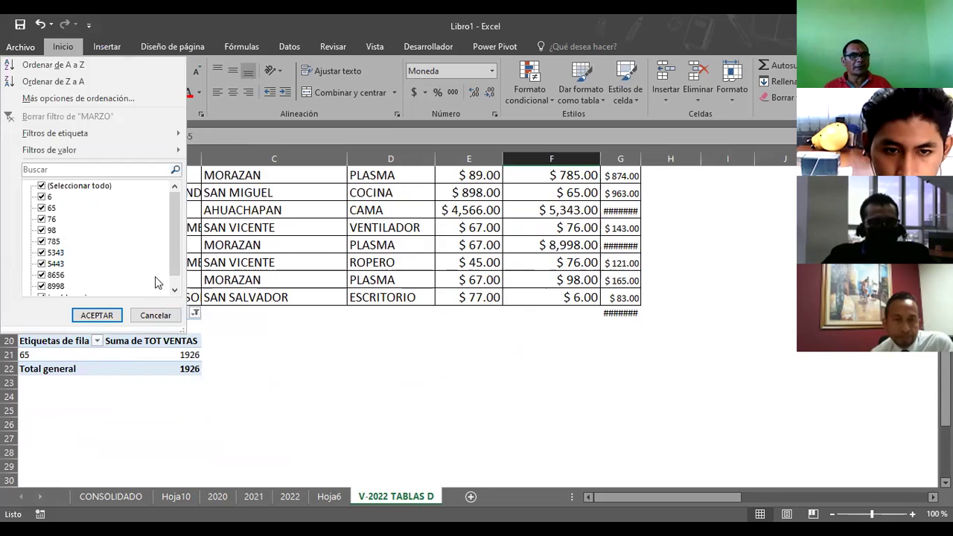
left_click(155, 316)
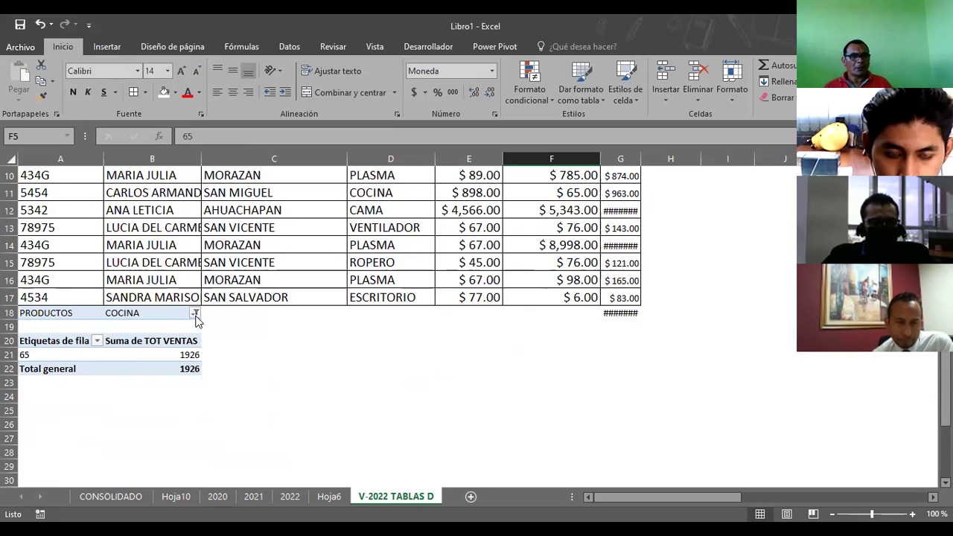
left_click(194, 313)
left_click(56, 389)
left_click(56, 367)
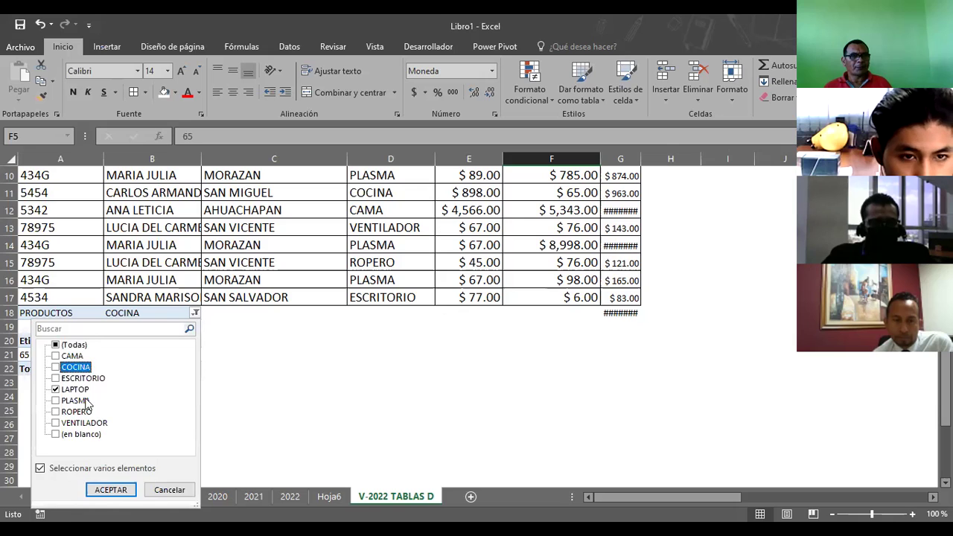
left_click(108, 490)
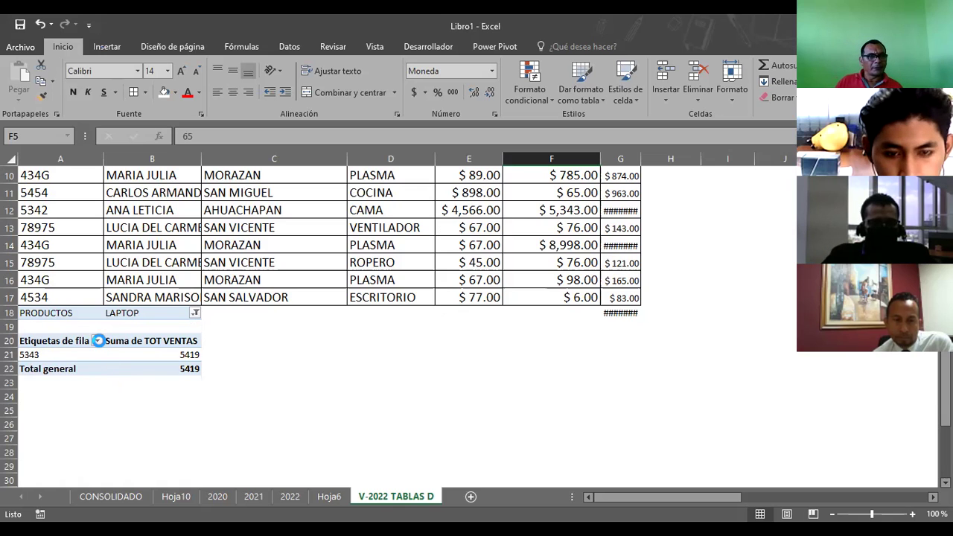
Step: Review the row labels filter without changes and select the pivot table
left_click(97, 341)
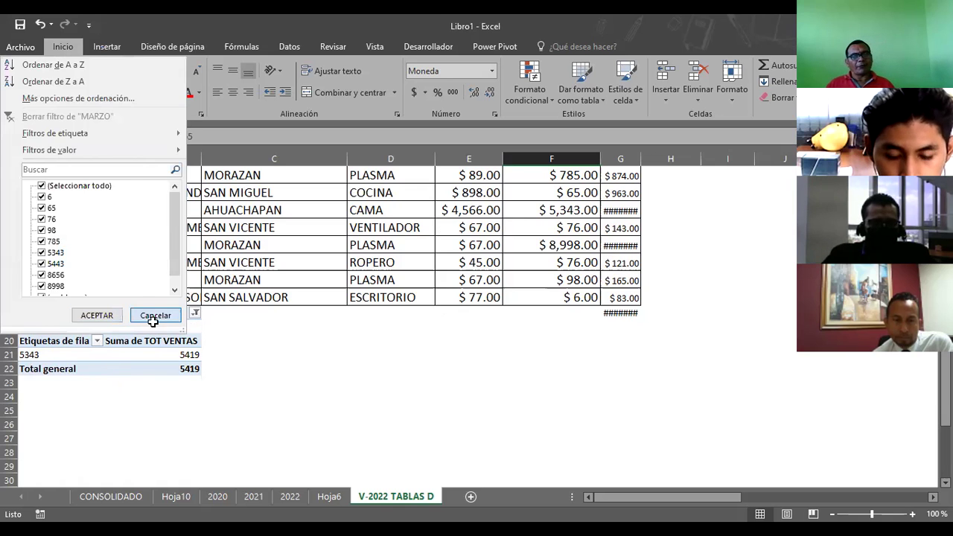
left_click(155, 316)
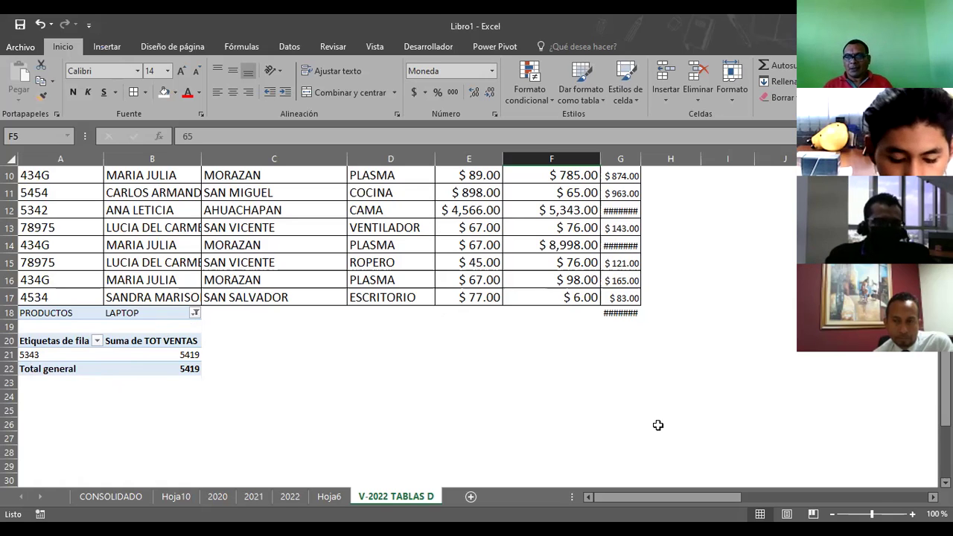
left_click(97, 370)
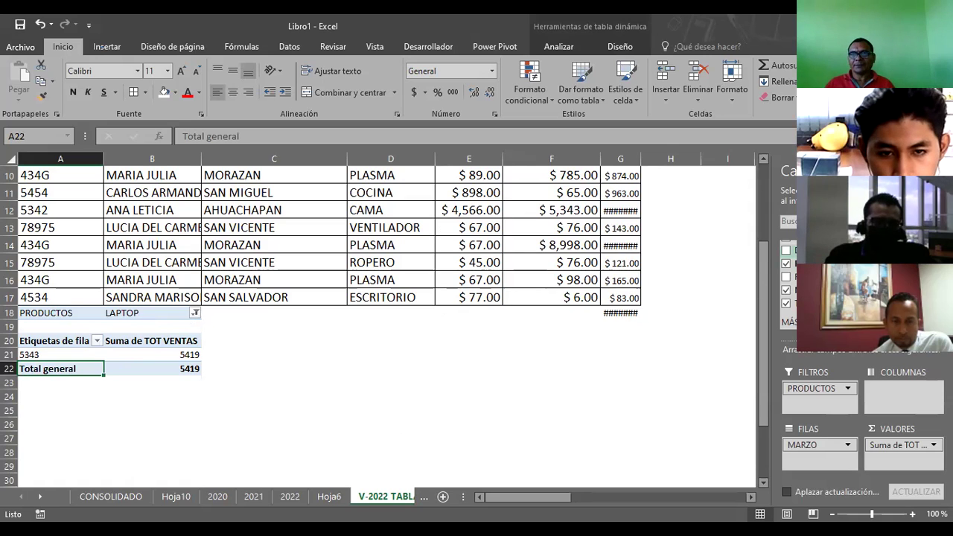
Step: Remove PRODUCTOS, MARZO and Suma de TOT VENTAS from the pivot's field areas
left_click_drag(828, 393, 708, 387)
left_click_drag(803, 445, 689, 393)
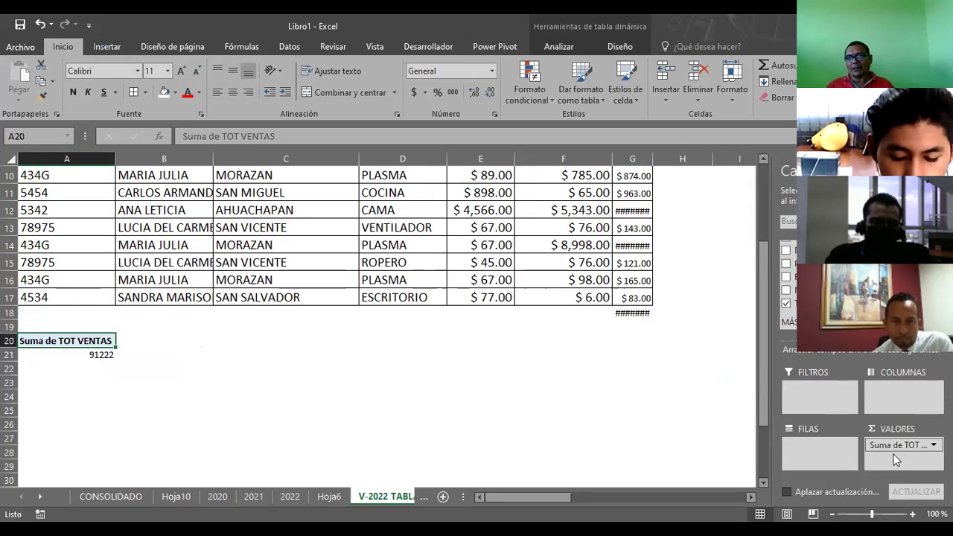
left_click_drag(894, 446, 722, 398)
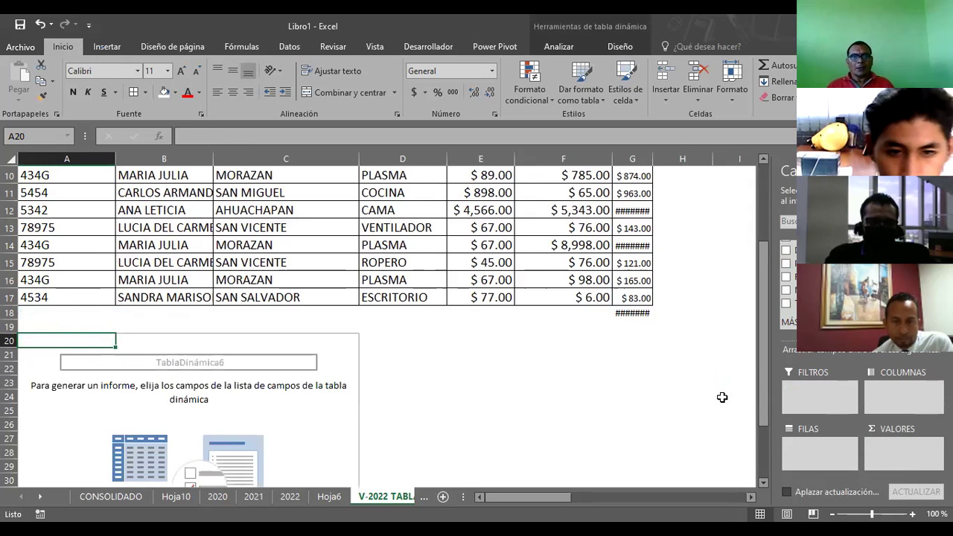
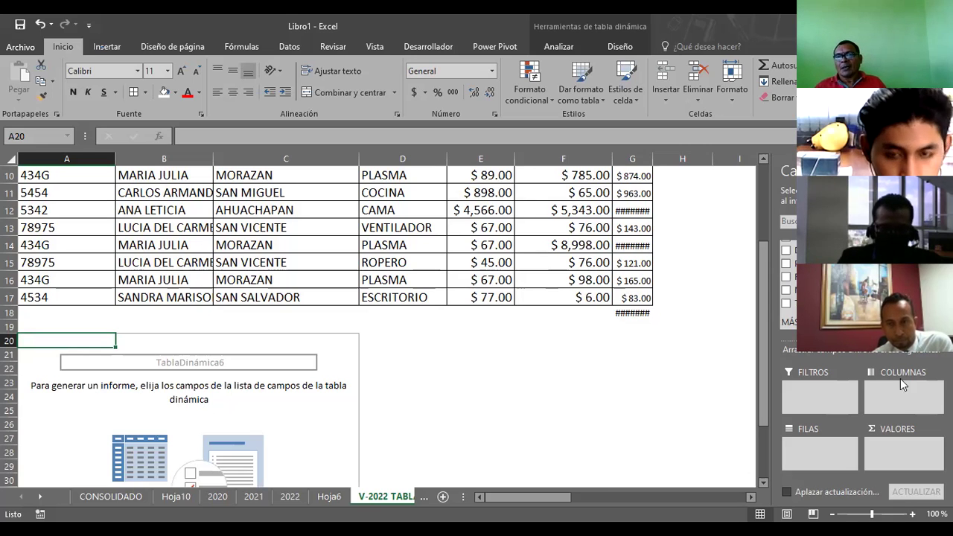
Step: Add DEPARTAMENTO as the pivot table's report filter, leaving it at (Todas)
scroll(722, 398, "up", 1)
scroll(721, 398, "up", 2)
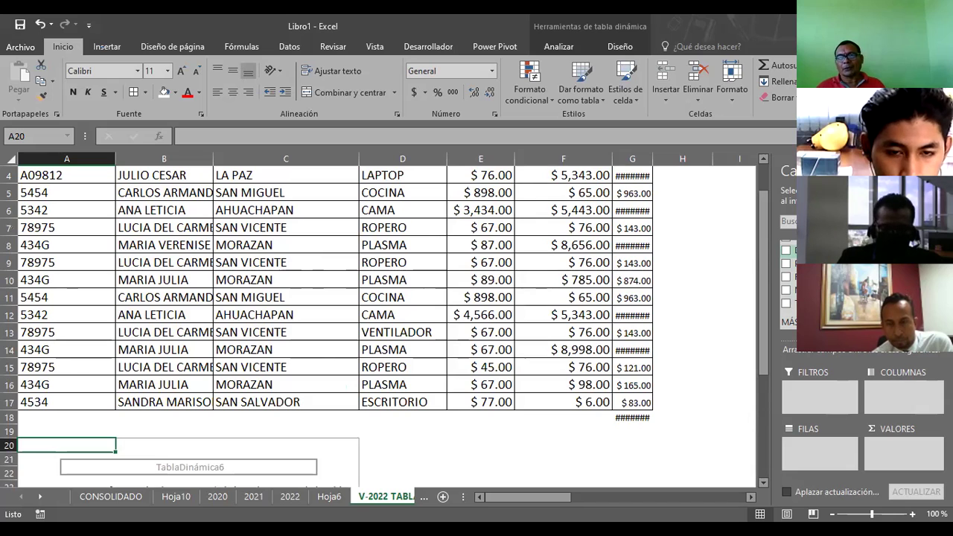
left_click_drag(788, 251, 819, 388)
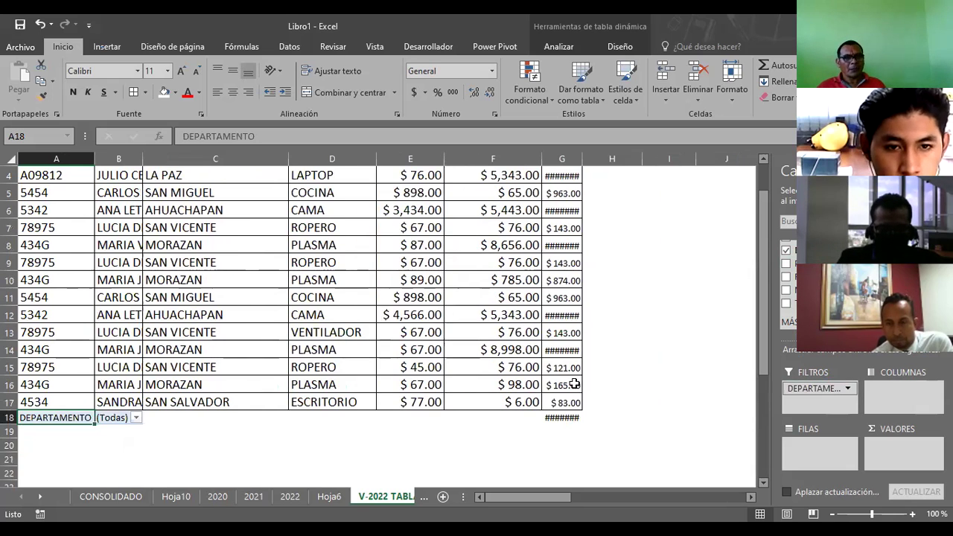
left_click(137, 419)
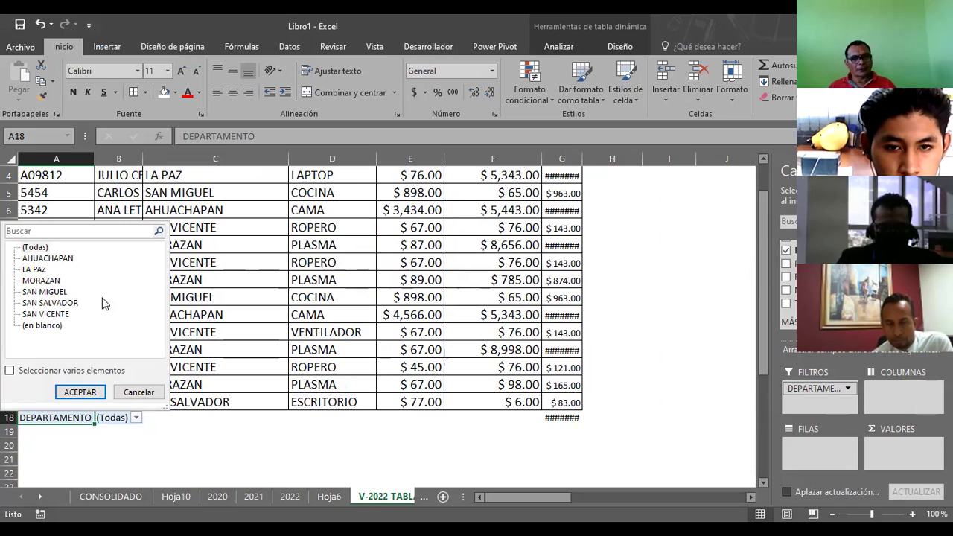
key("Escape")
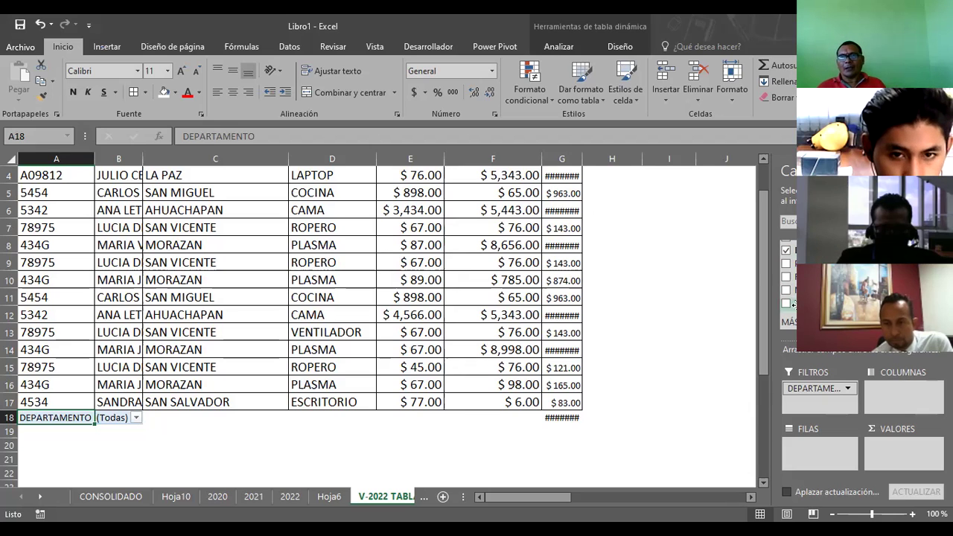
Step: Add TOT VENTAS to Valores as Suma de TOT VENTAS, totaling 91222
left_click_drag(805, 303, 818, 409)
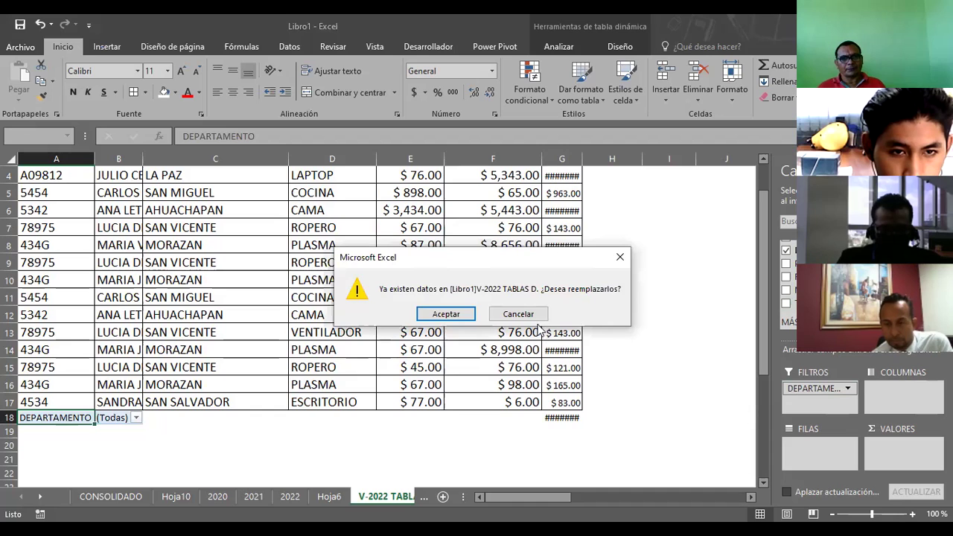
left_click(522, 315)
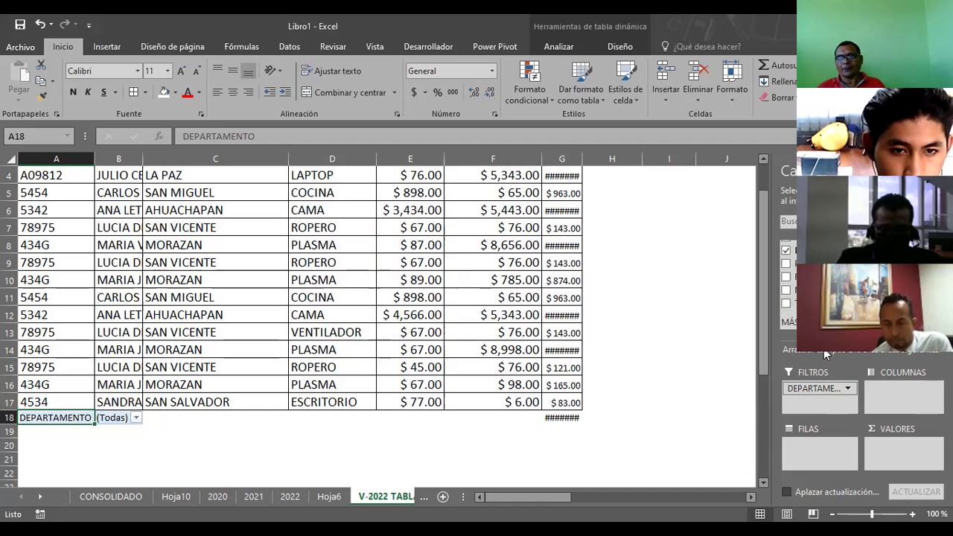
left_click_drag(804, 303, 899, 443)
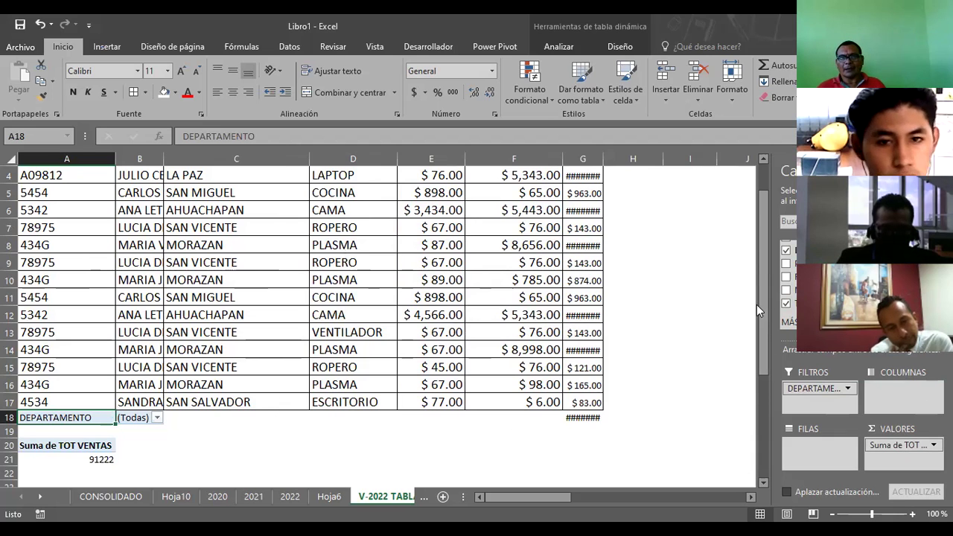
Step: Filter the pivot table's DEPARTAMENTO field to SAN MIGUEL
left_click_drag(765, 284, 755, 363)
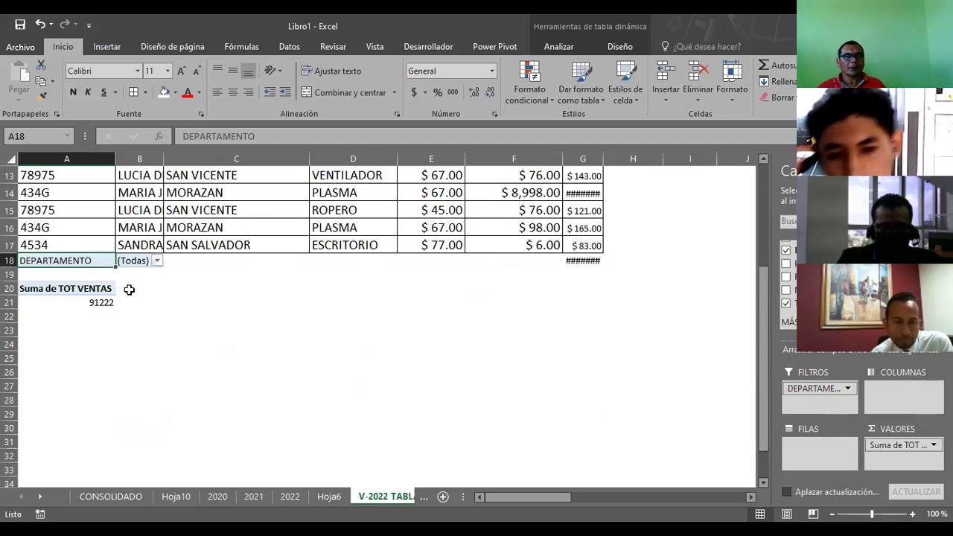
left_click(157, 261)
left_click(60, 337)
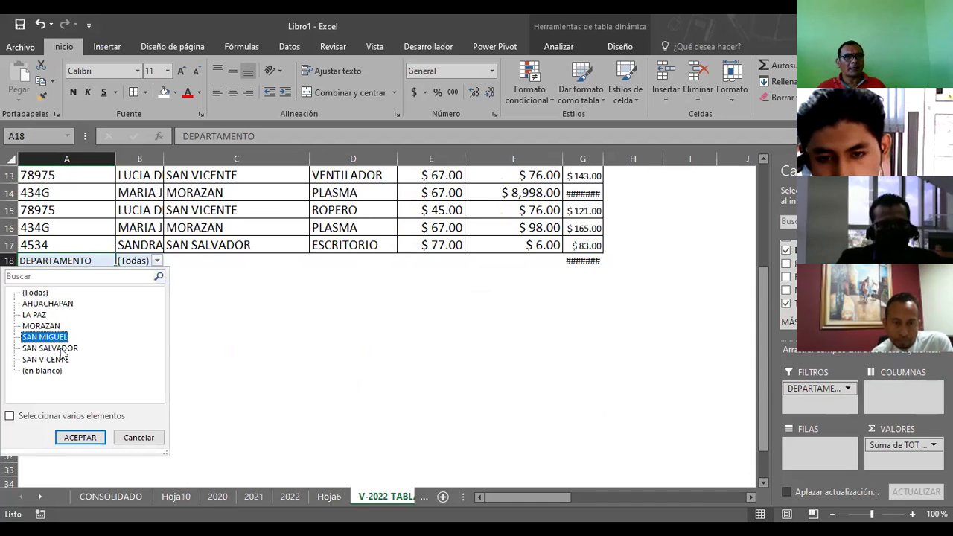
left_click(71, 440)
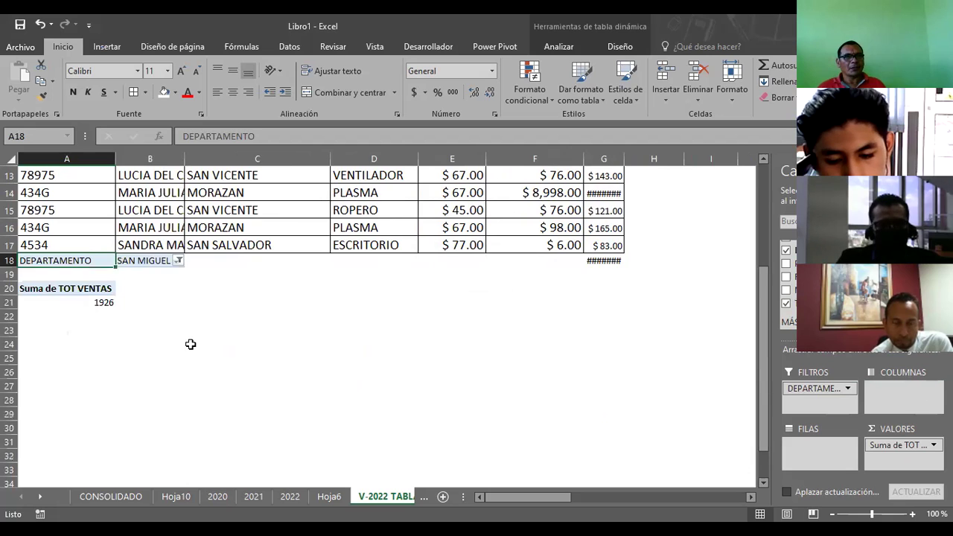
left_click(189, 343)
left_click(90, 303)
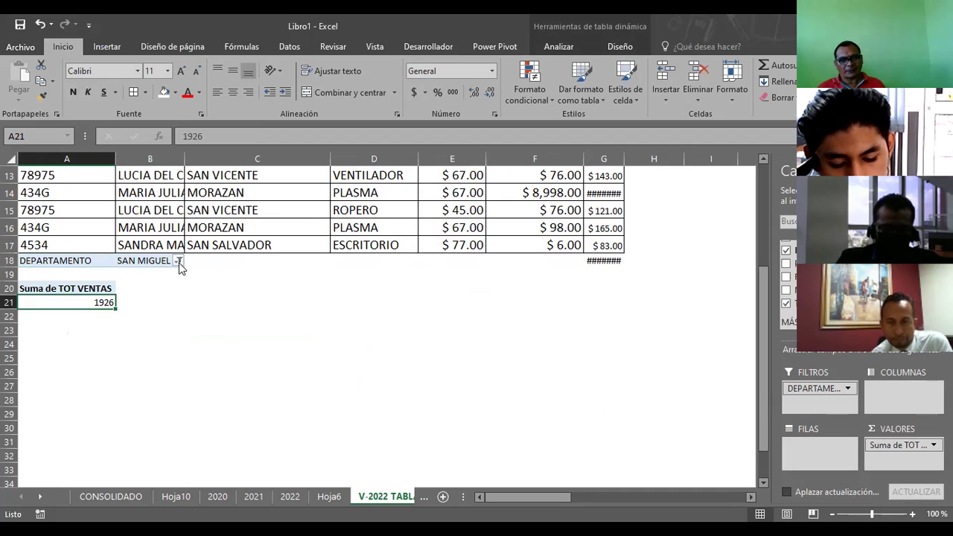
Step: Switch the department filter to SAN VICENTE, checking its rows in the source data
left_click(179, 261)
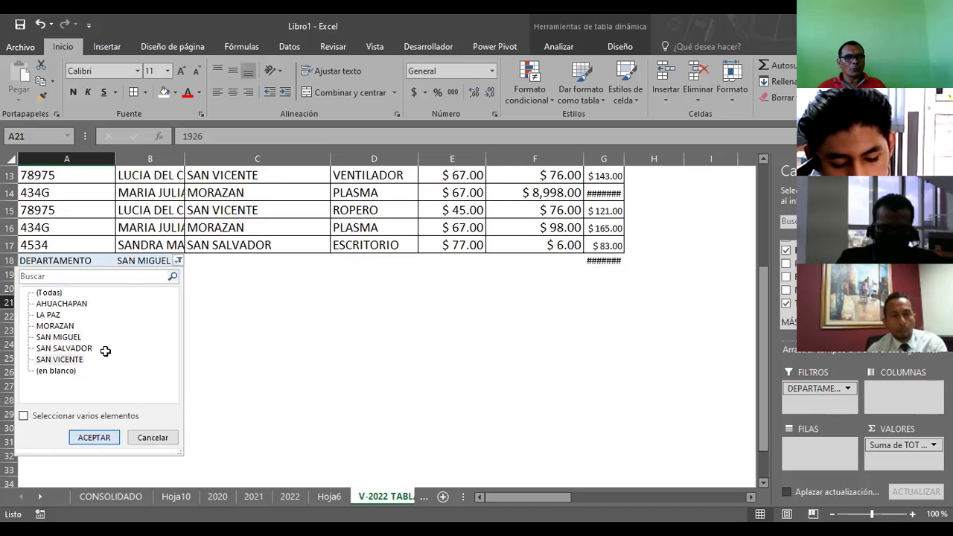
double_click(104, 358)
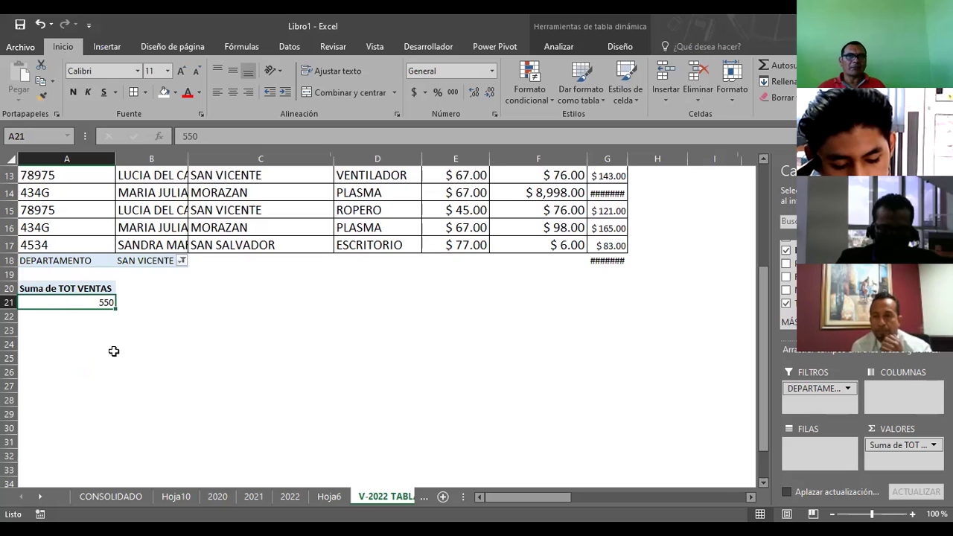
scroll(113, 350, "up", 2)
scroll(113, 351, "up", 1)
scroll(113, 351, "up", 1)
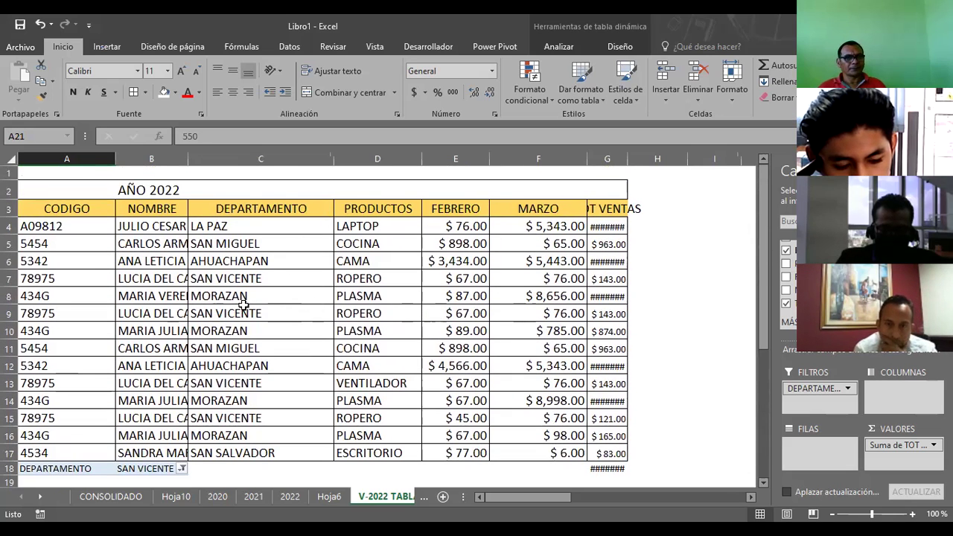
left_click(255, 279)
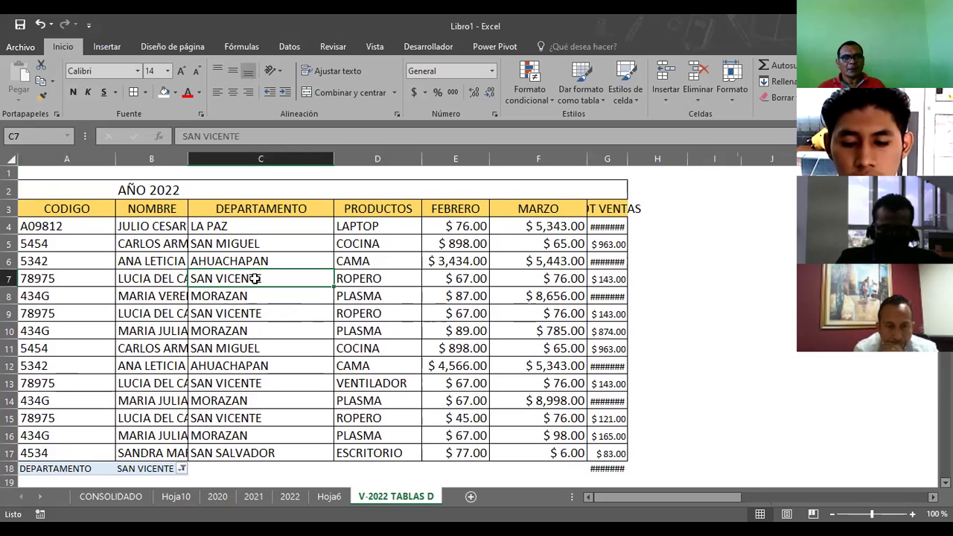
scroll(256, 278, "down", 2)
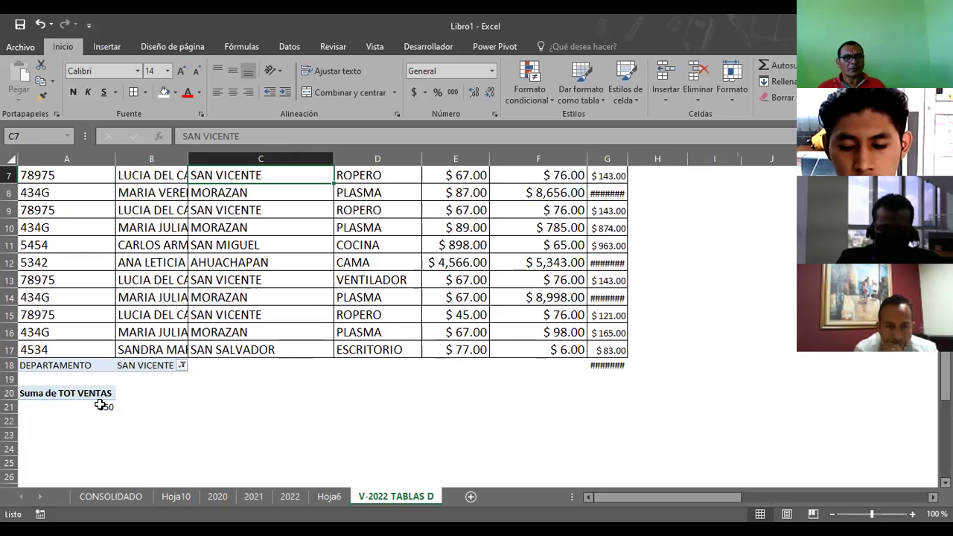
scroll(101, 406, "up", 2)
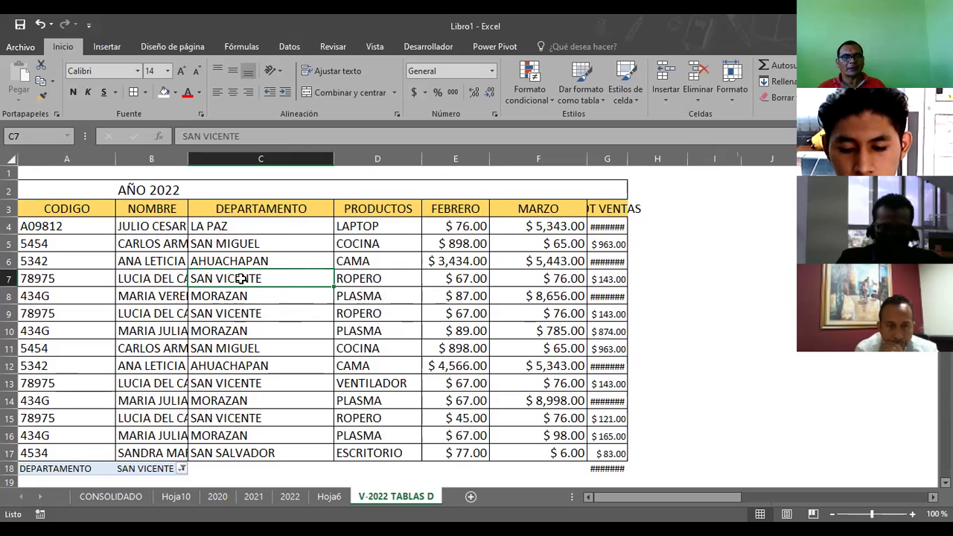
scroll(242, 279, "down", 4)
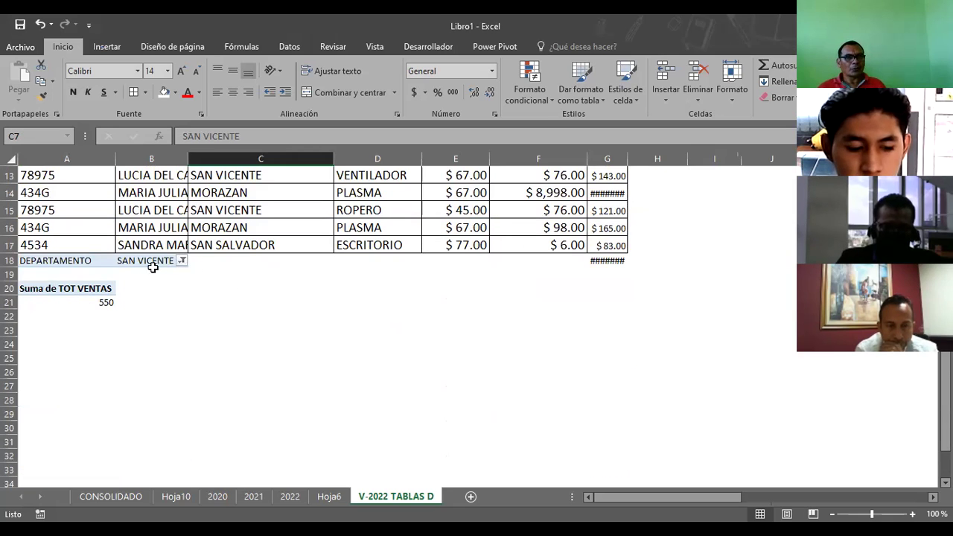
left_click(82, 301)
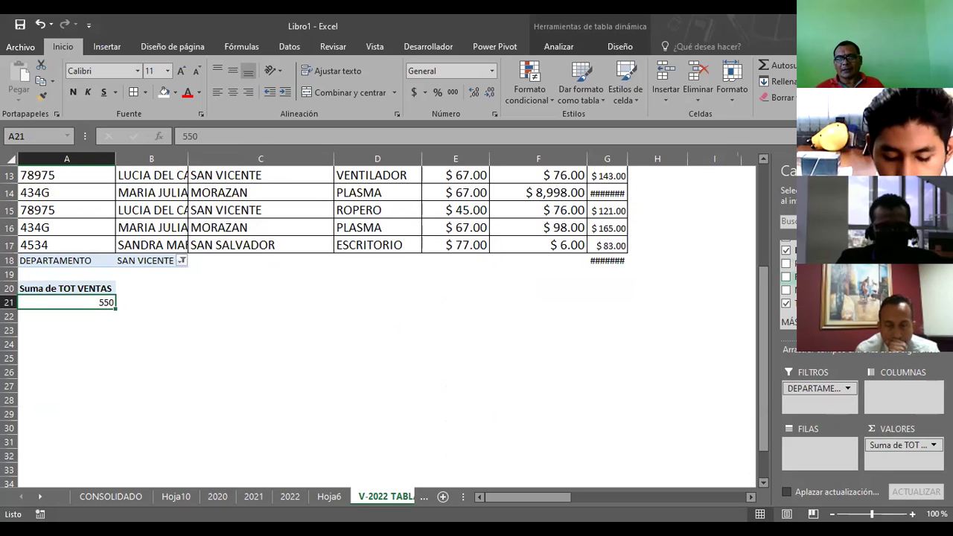
Step: Put PRODUCTOS in the pivot columns and filter it to ROPERO only, totalling 407
left_click_drag(791, 265, 907, 395)
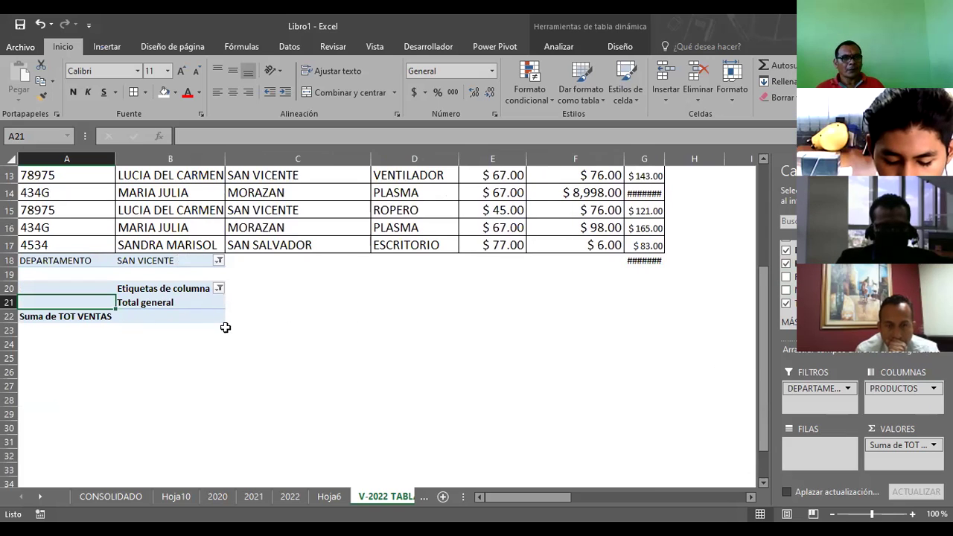
left_click(219, 288)
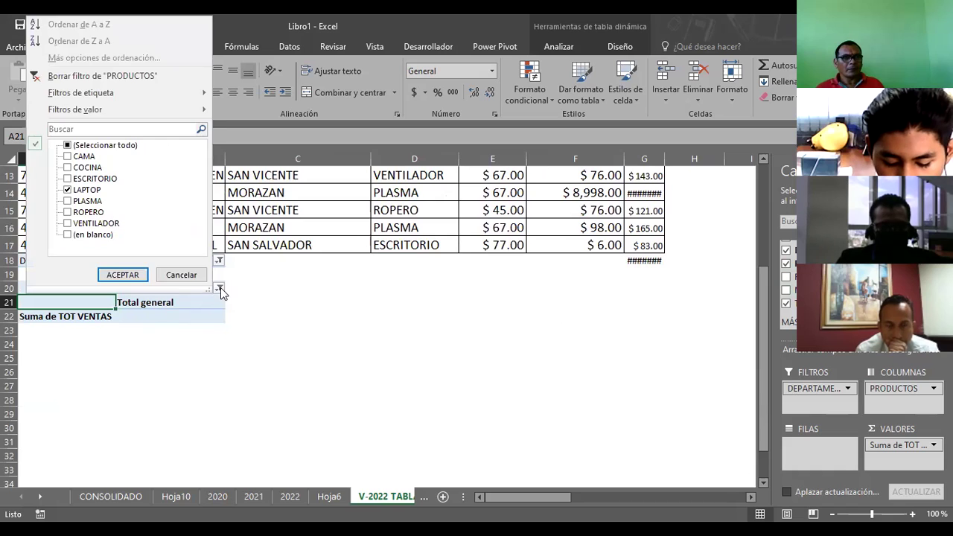
left_click(68, 190)
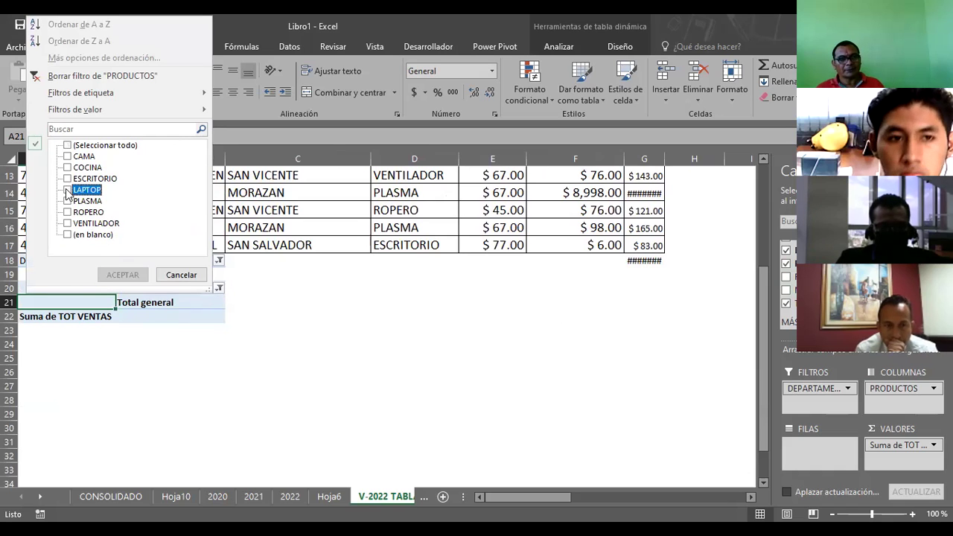
left_click(68, 212)
left_click(122, 274)
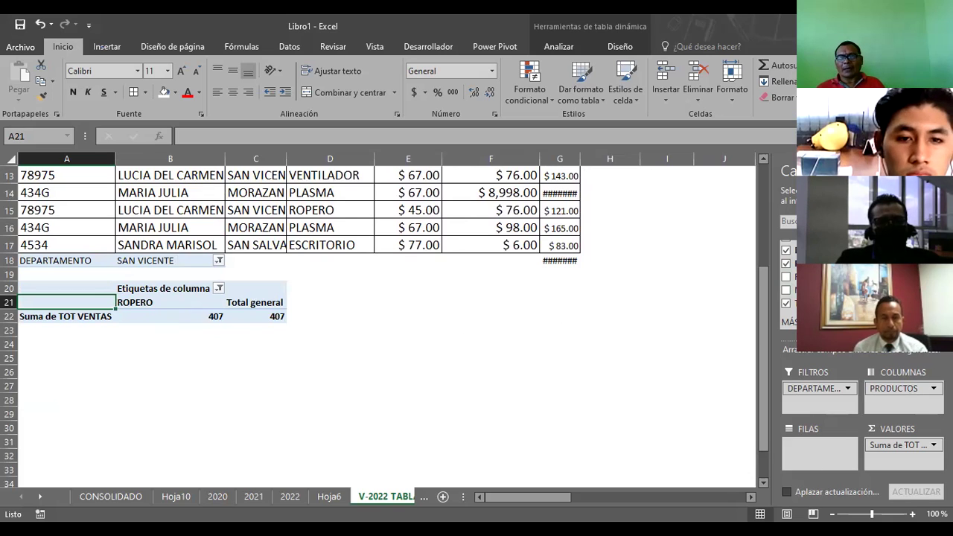
Step: Change the TOT VENTAS value field to summarize by Máx., giving 143 for ROPERO
left_click(909, 446)
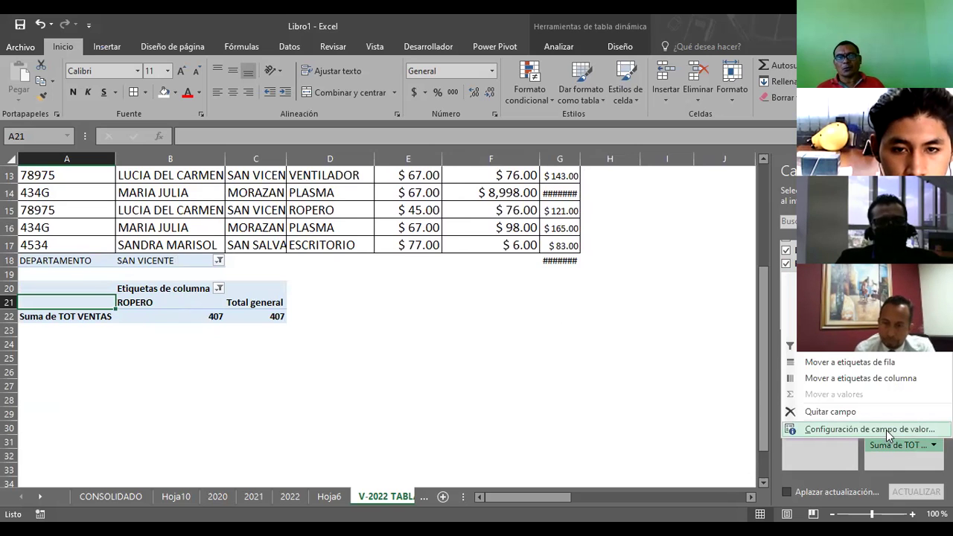
left_click(886, 431)
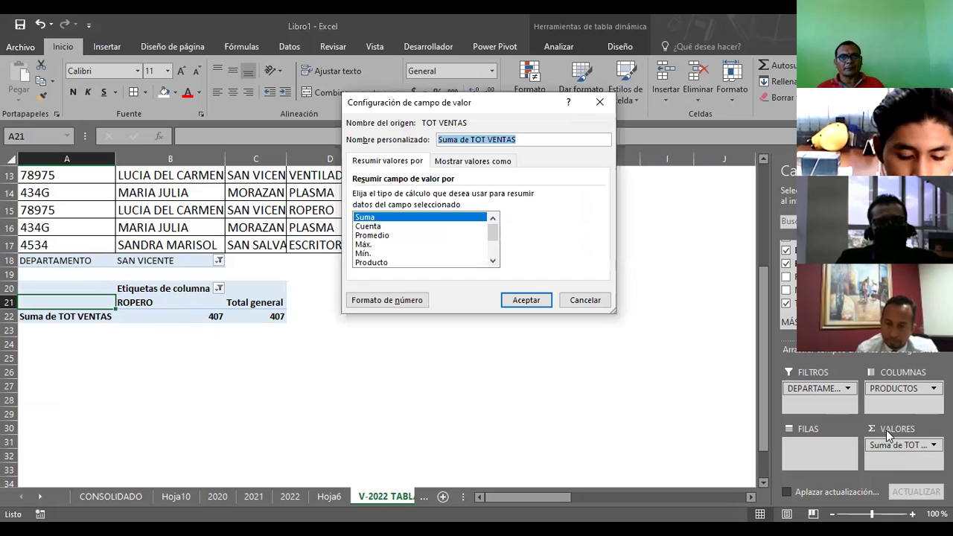
left_click(364, 245)
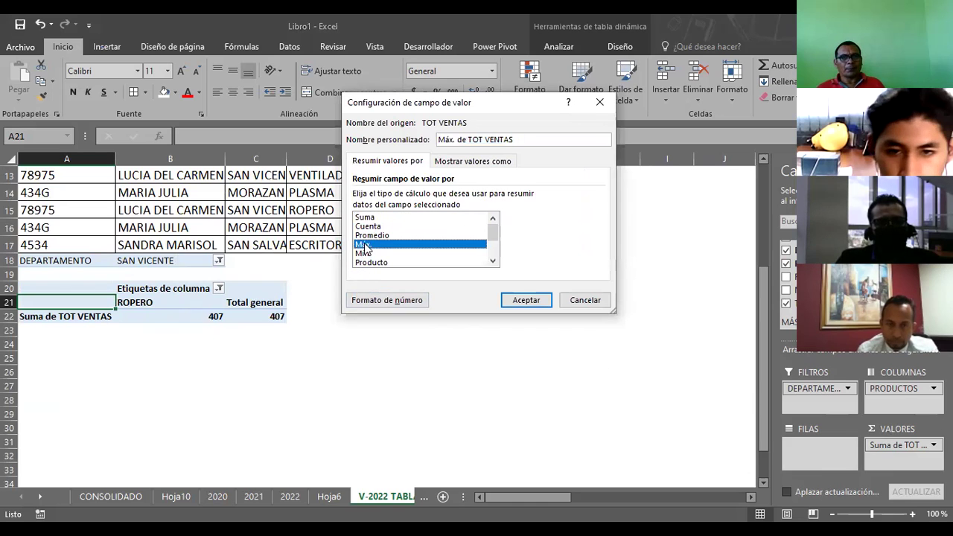
left_click(543, 300)
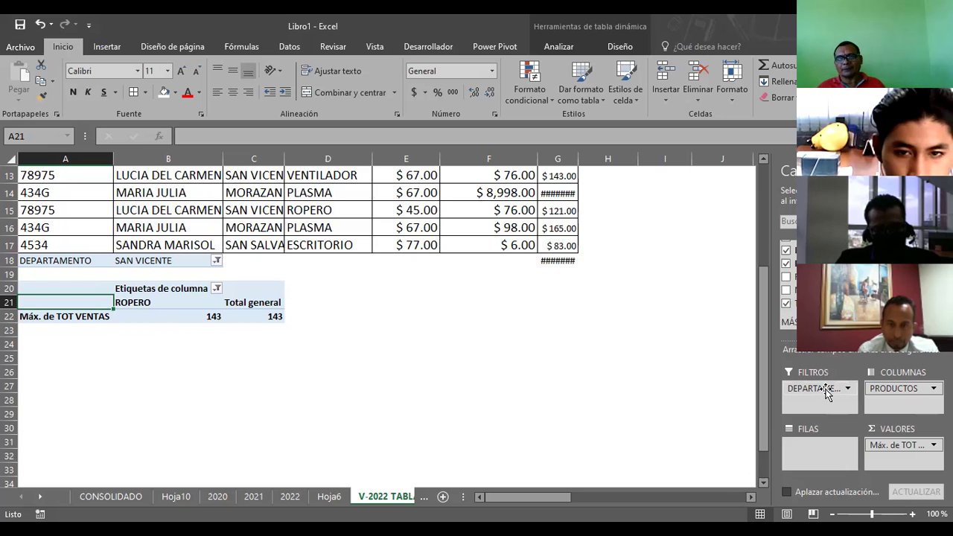
Step: Drop the DEPARTAMENTO filter and list every PRODUCTOS item as pivot rows
left_click_drag(827, 393, 728, 405)
left_click_drag(912, 392, 815, 450)
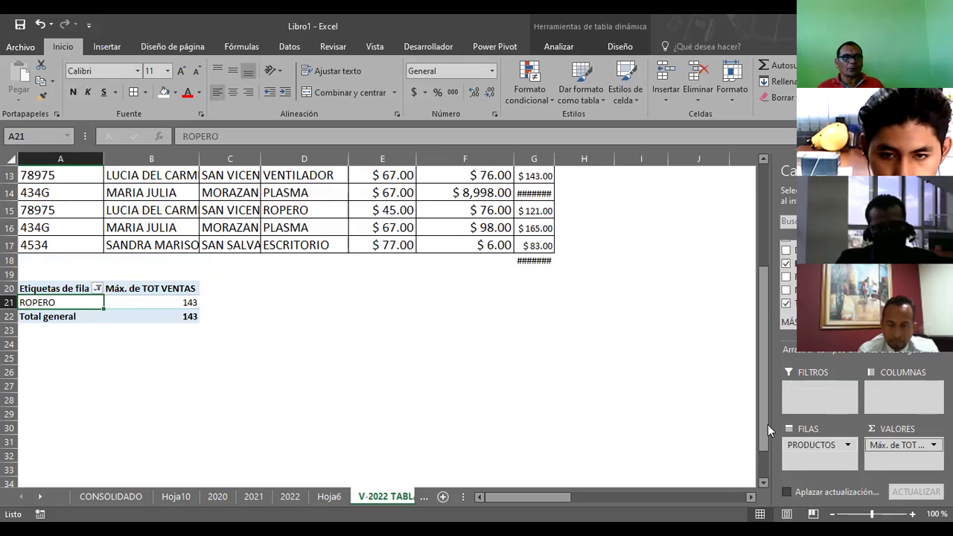
left_click(96, 289)
left_click(145, 145)
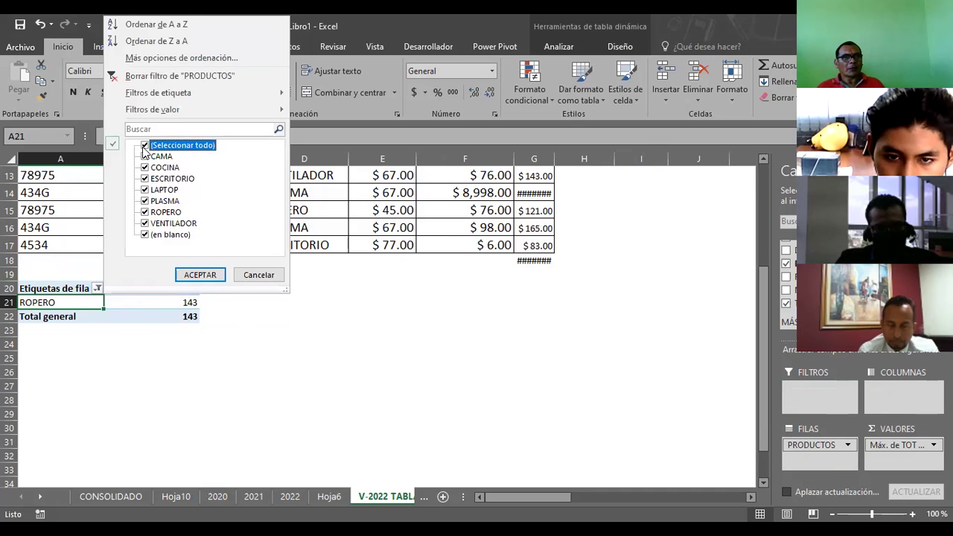
left_click(200, 275)
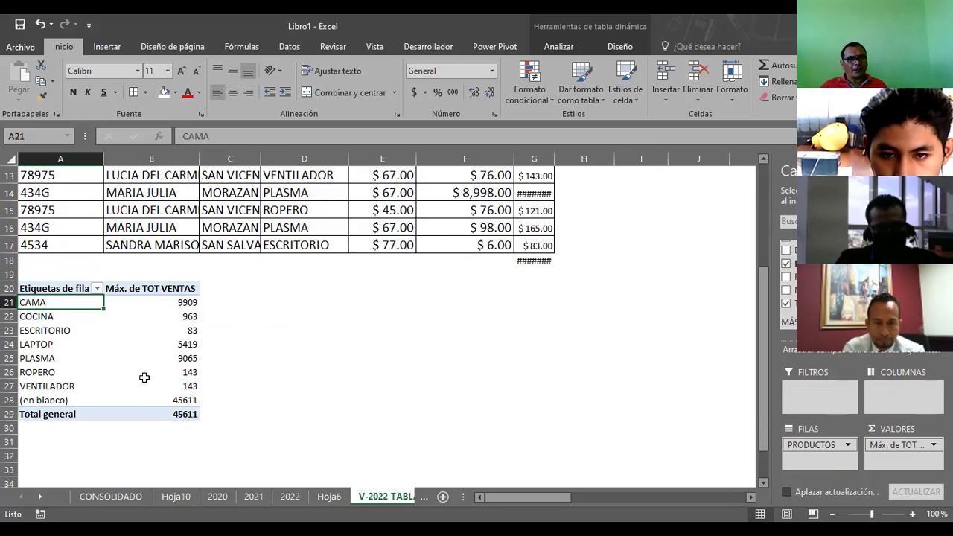
Step: Check the ROPERO value 143 and total 45611, then clear all products in the row filter
left_click(144, 374)
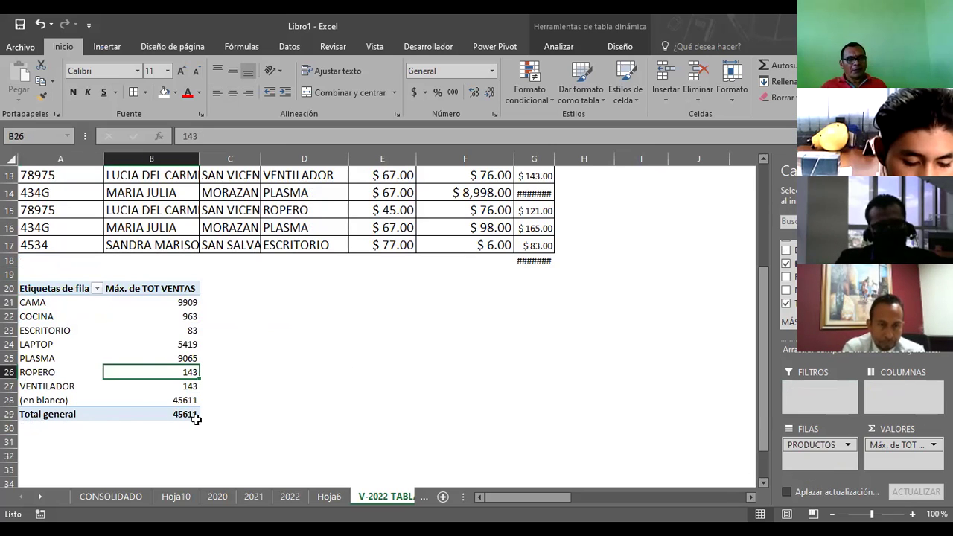
left_click(138, 417)
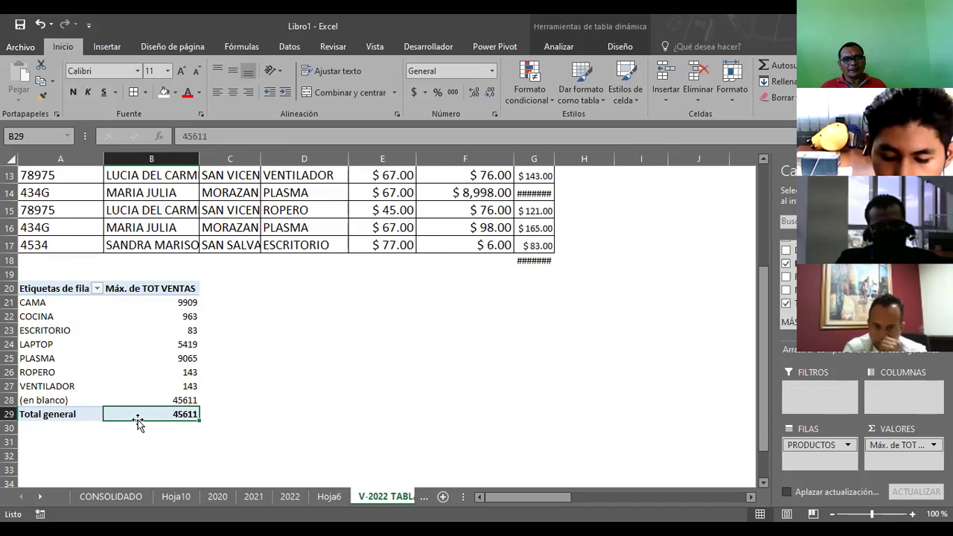
left_click(97, 290)
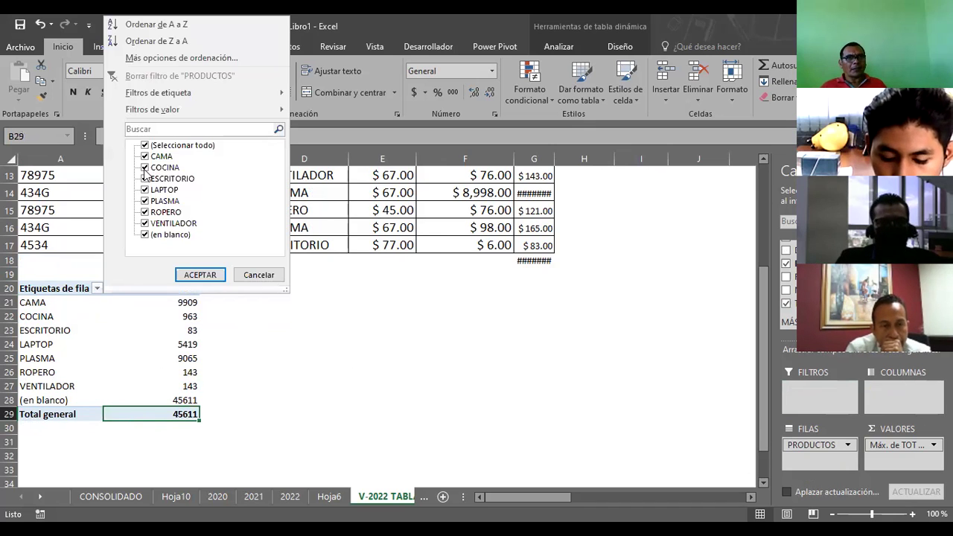
left_click(145, 146)
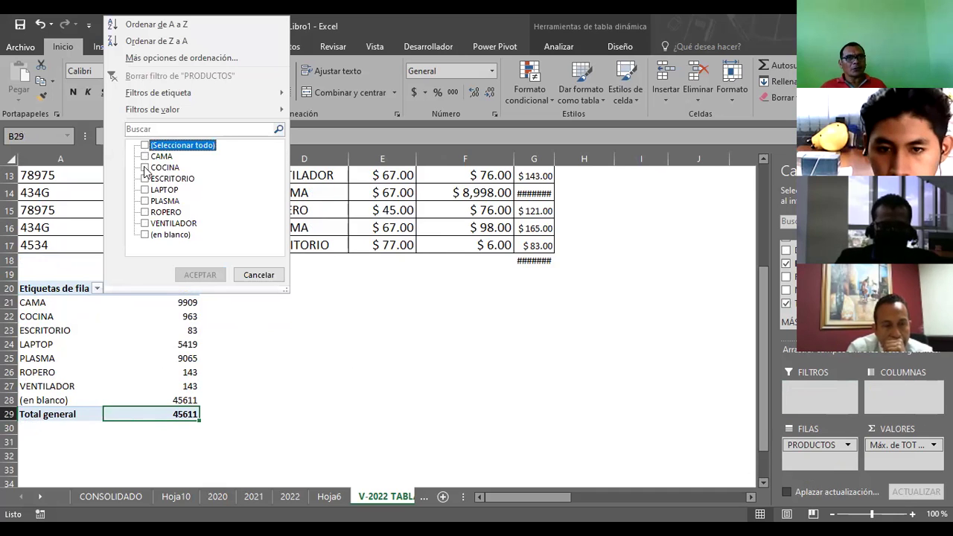
Step: Filter the row labels to COCINA only, giving Máx. de TOT VENTAS of 963
left_click(145, 167)
left_click(191, 276)
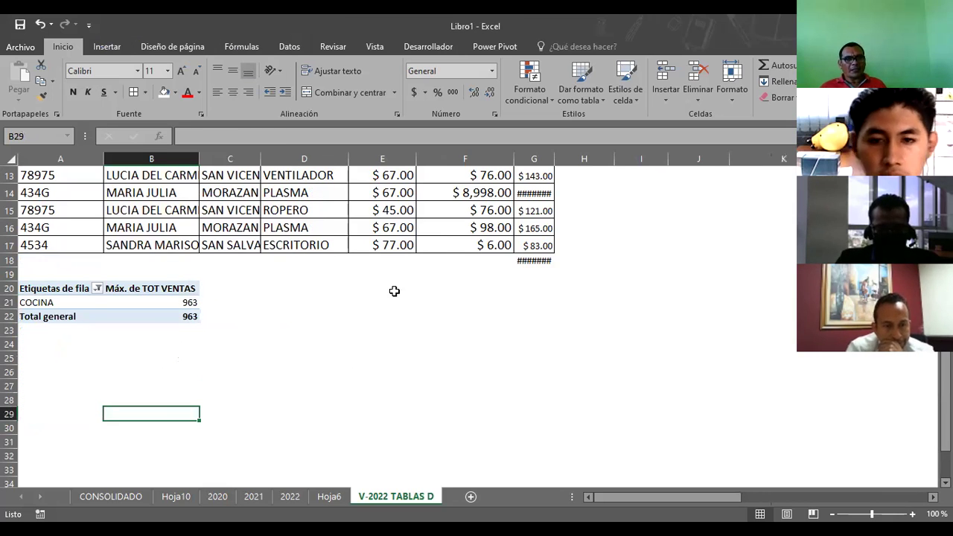
scroll(404, 301, "up", 1)
scroll(404, 301, "up", 4)
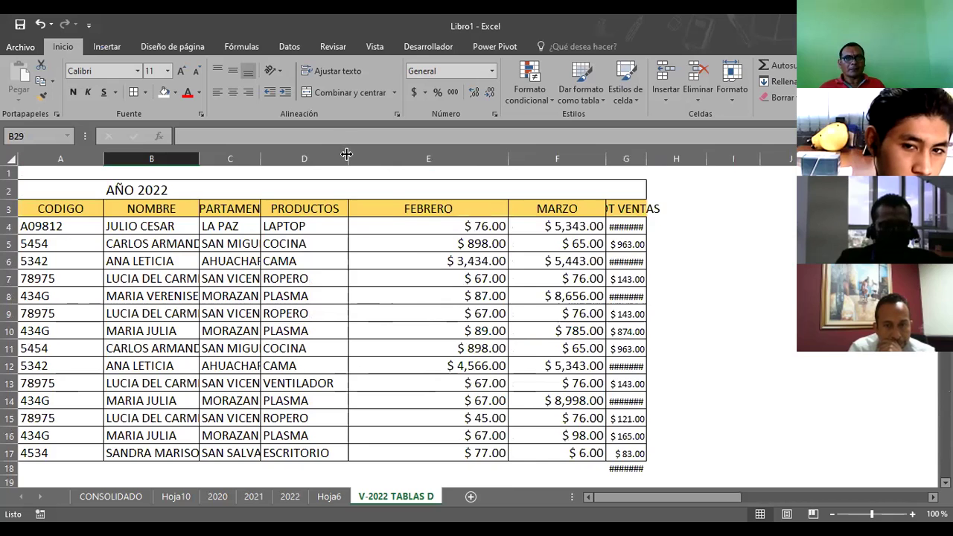
Step: Widen the PRODUCTOS column D and inspect COCINA's FEBRERO 898 and MARZO 65 values
left_click_drag(346, 155, 394, 200)
left_click(323, 248)
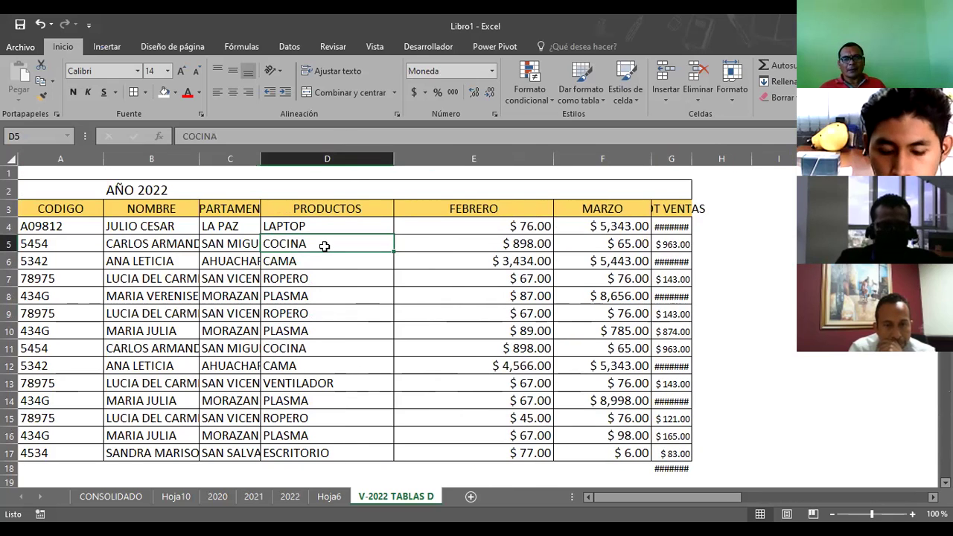
left_click(523, 249)
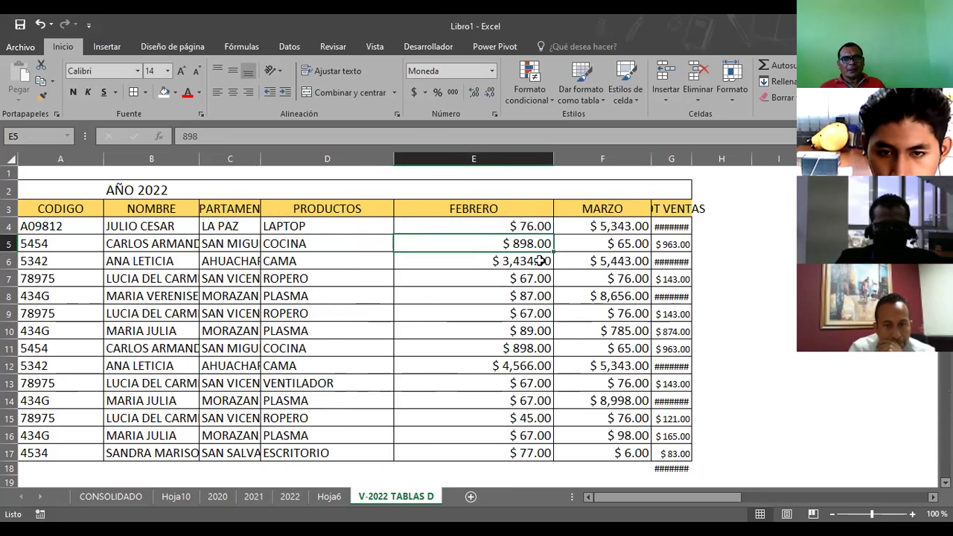
left_click(611, 250)
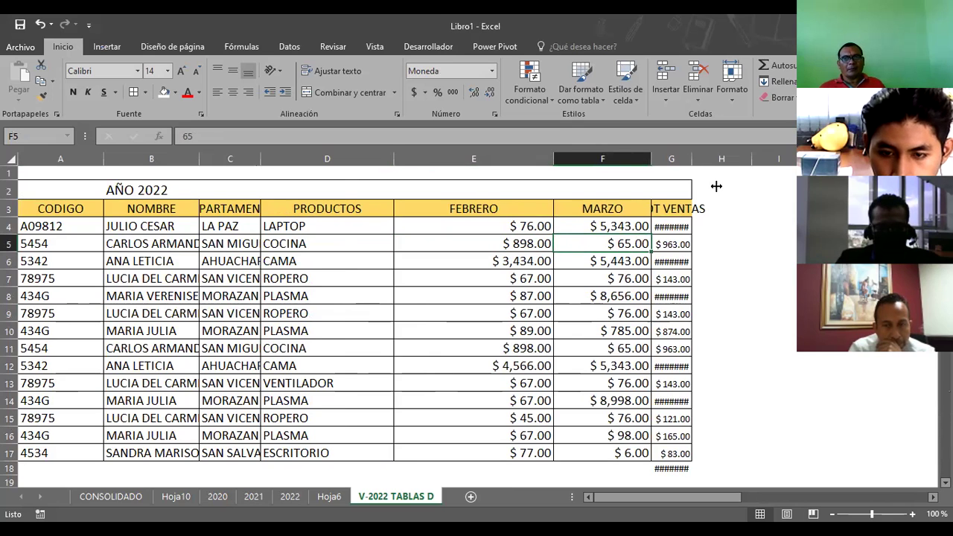
Step: Autofit column G so TOT VENTAS amounts like $45,611.00 display instead of ####
double_click(692, 159)
scroll(387, 324, "down", 1)
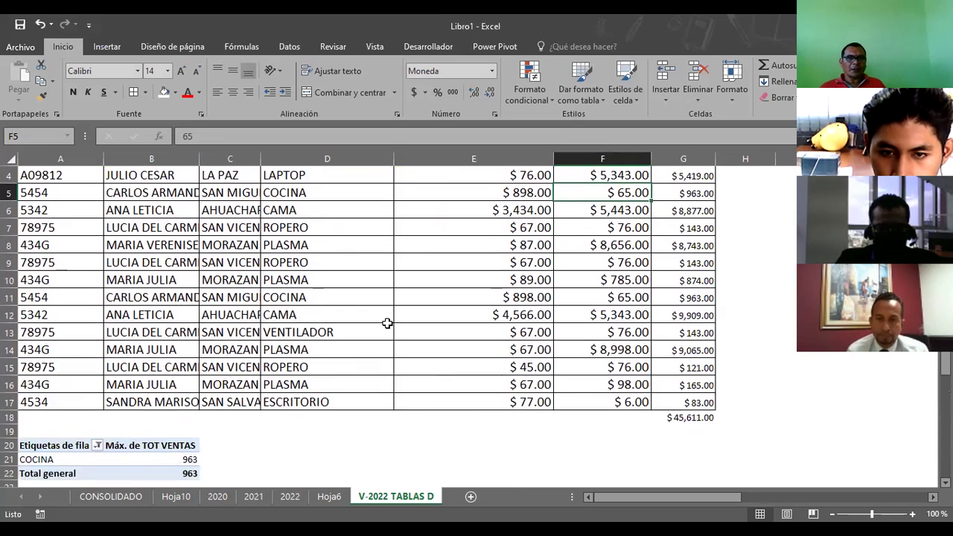
scroll(387, 323, "down", 2)
scroll(388, 324, "down", 3)
left_click(125, 212)
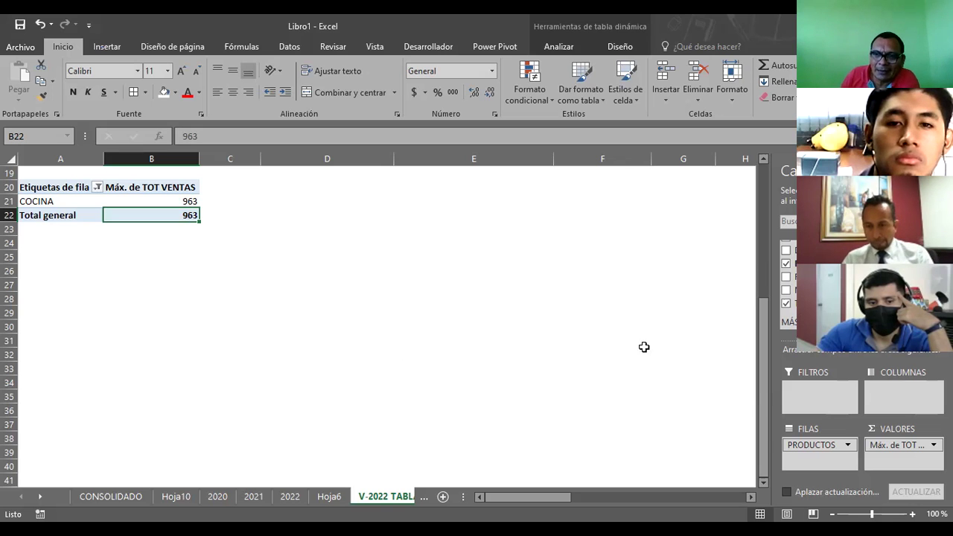
Step: Remove PRODUCTOS from Filas and Máx. de TOT VENTAS from Valores, leaving TablaDinámica6 empty
left_click_drag(812, 444, 670, 388)
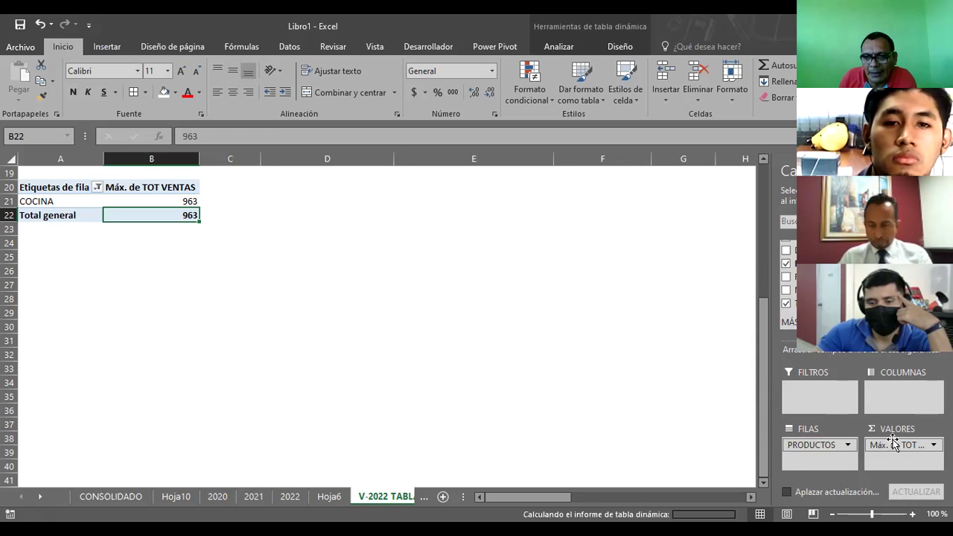
left_click_drag(896, 444, 613, 359)
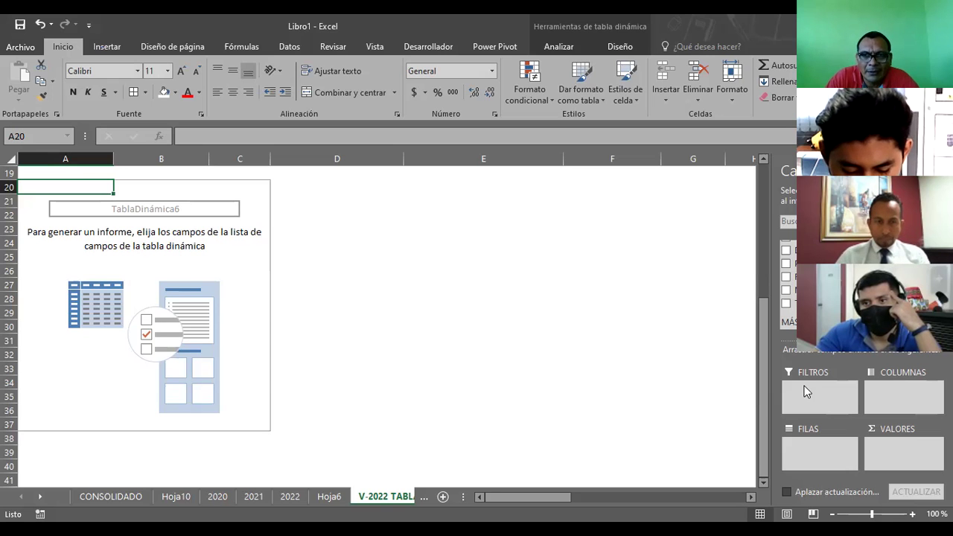
Step: Add NOMBRE to Valores as Cuenta de NOMBRE, counting 14 names
scroll(373, 327, "up", 2)
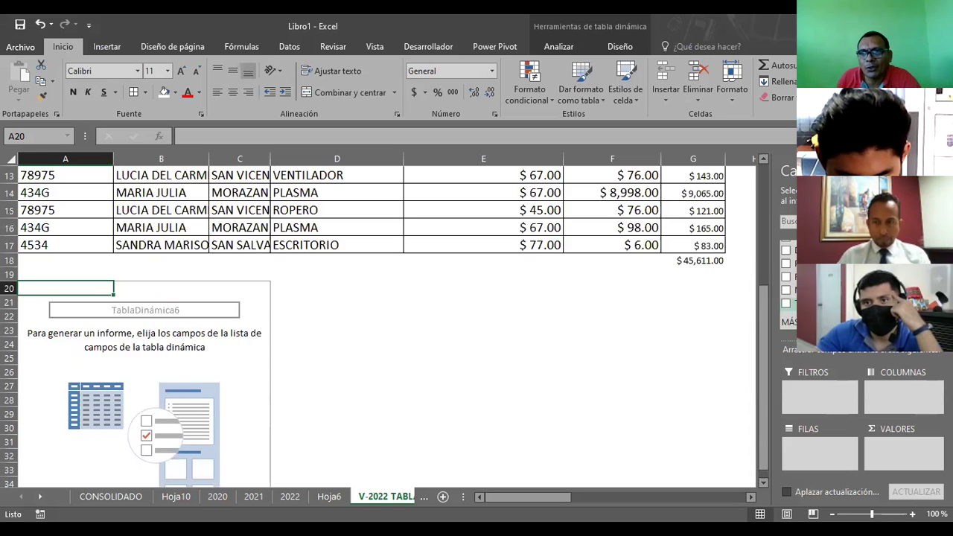
left_click_drag(801, 258, 897, 448)
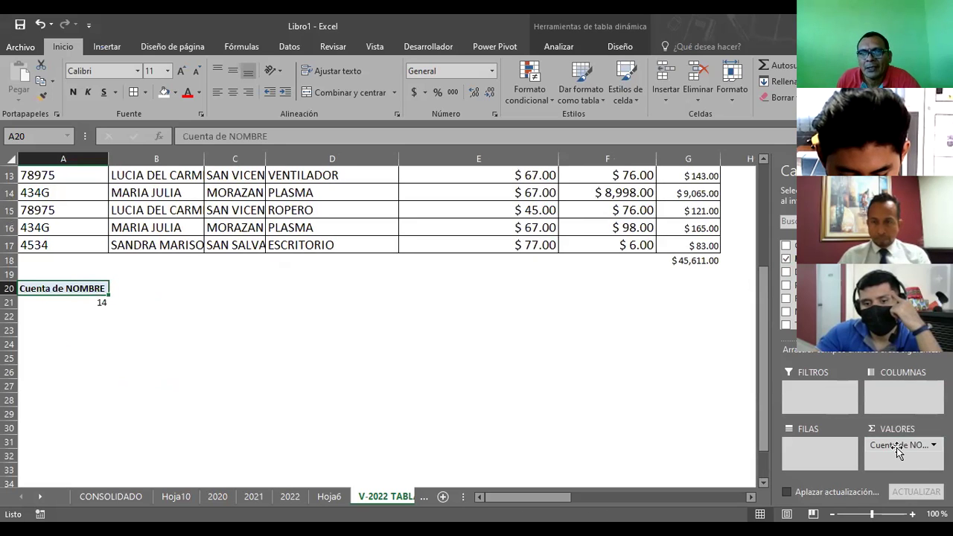
left_click(133, 298)
left_click(90, 298)
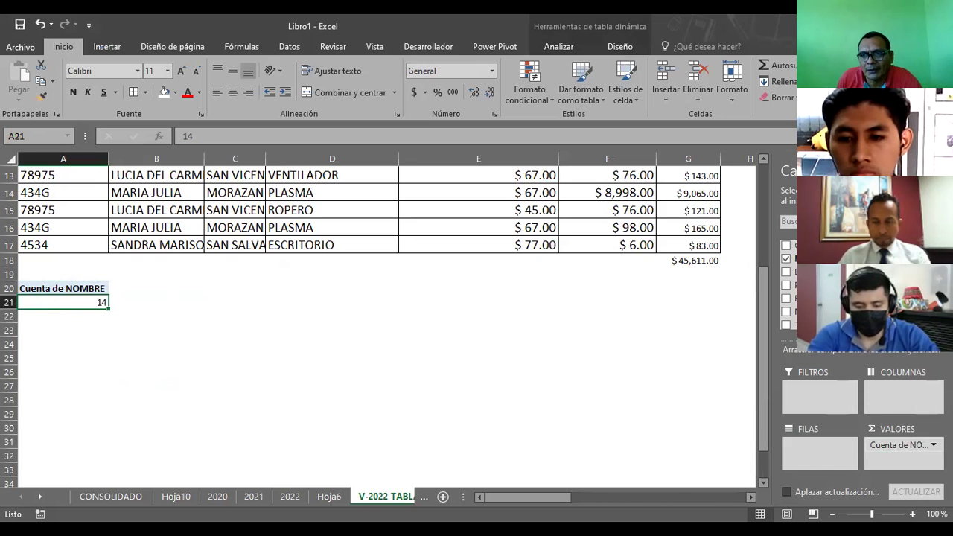
left_click(931, 446)
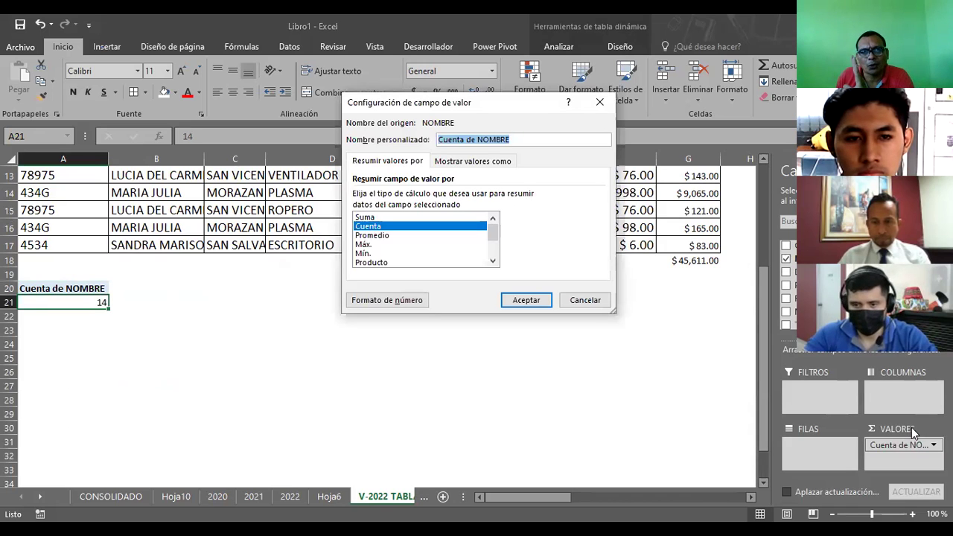
Step: Switch NOMBRE to Promedio, which shows #¡DIV/0!, then remove the NOMBRE value field
left_click(374, 236)
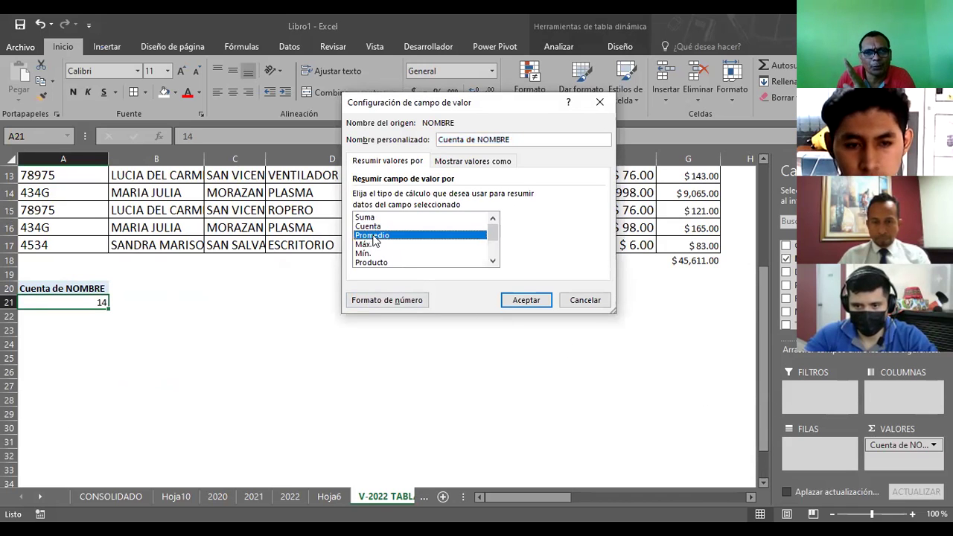
left_click(517, 299)
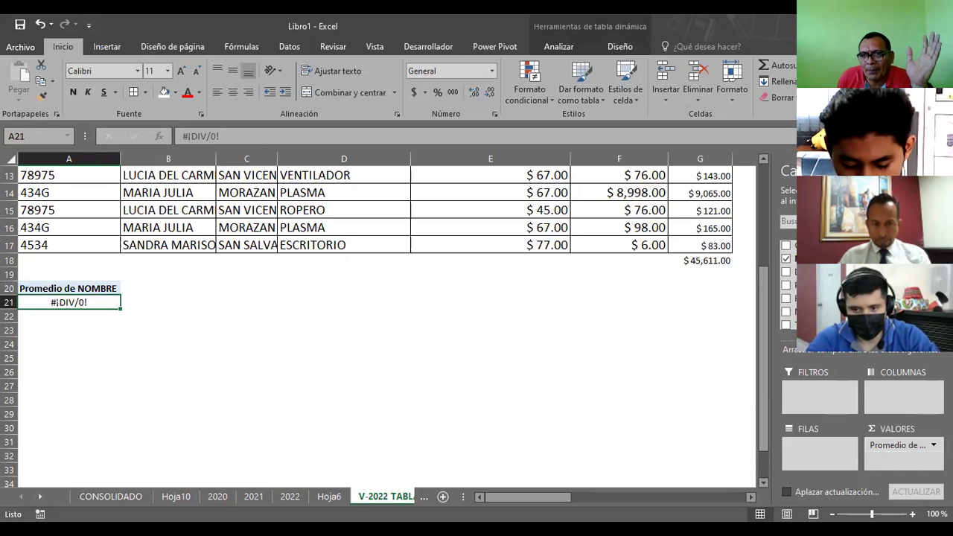
left_click(901, 446)
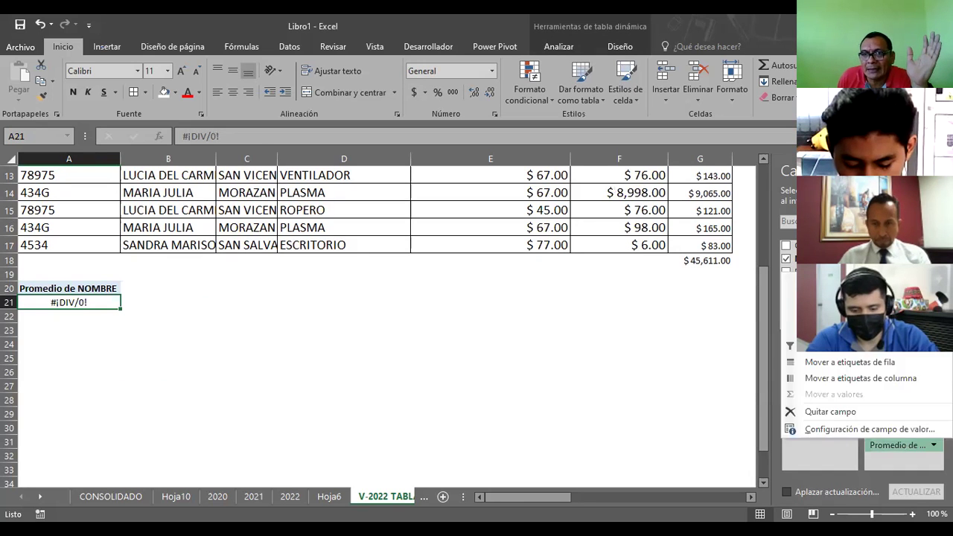
left_click(853, 414)
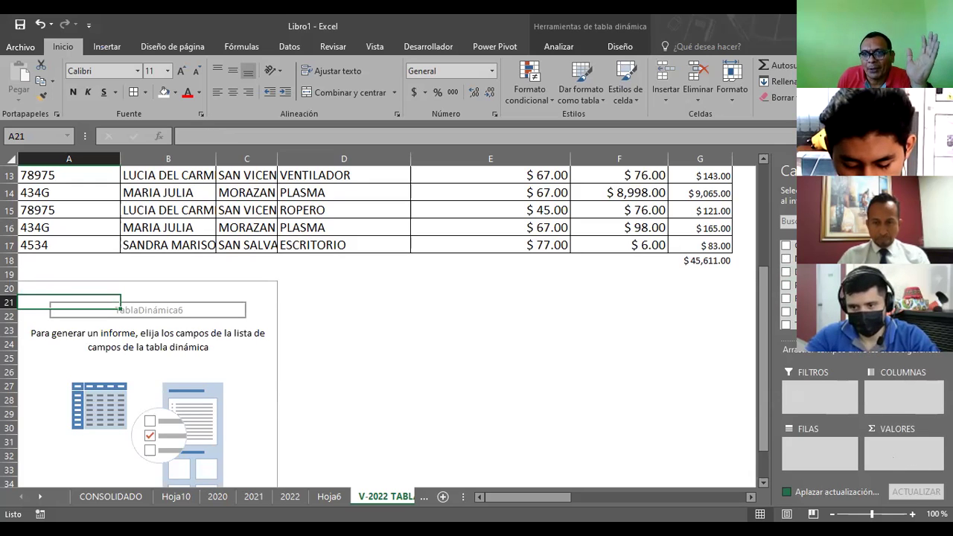
Step: Add TOT VENTAS to the pivot's Valores area, giving a sum of 91222
scroll(790, 283, "down", 2)
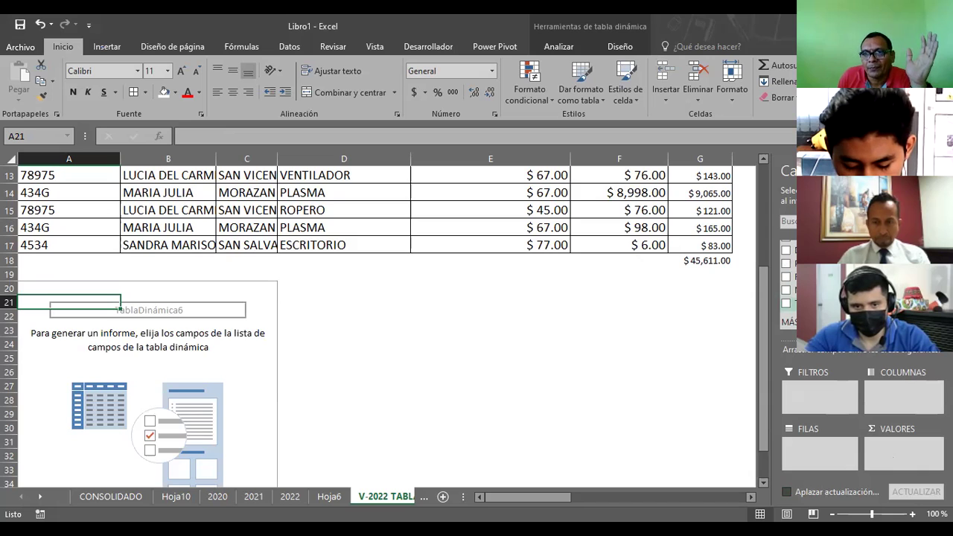
left_click_drag(793, 303, 896, 450)
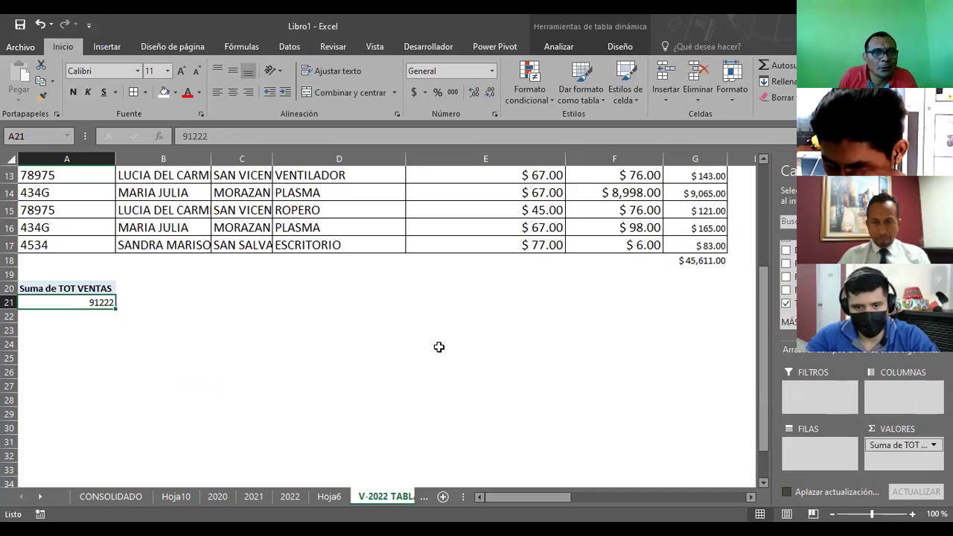
left_click(687, 227)
scroll(687, 227, "up", 3)
scroll(633, 283, "up", 1)
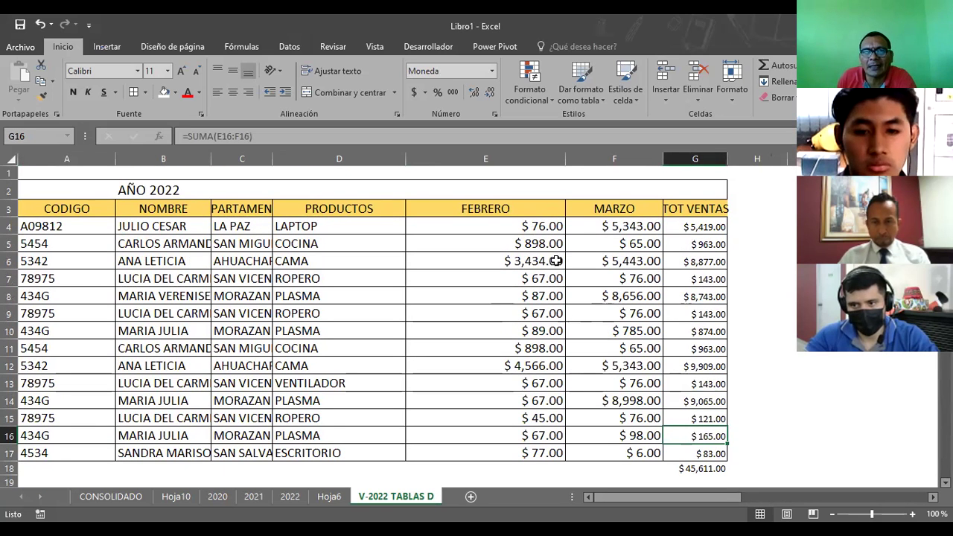
Step: AutoSum FEBRERO in E18 ($10,505.00) and MARZO in F18 ($35,106.00) below the source table
scroll(587, 311, "down", 2)
left_click(546, 370)
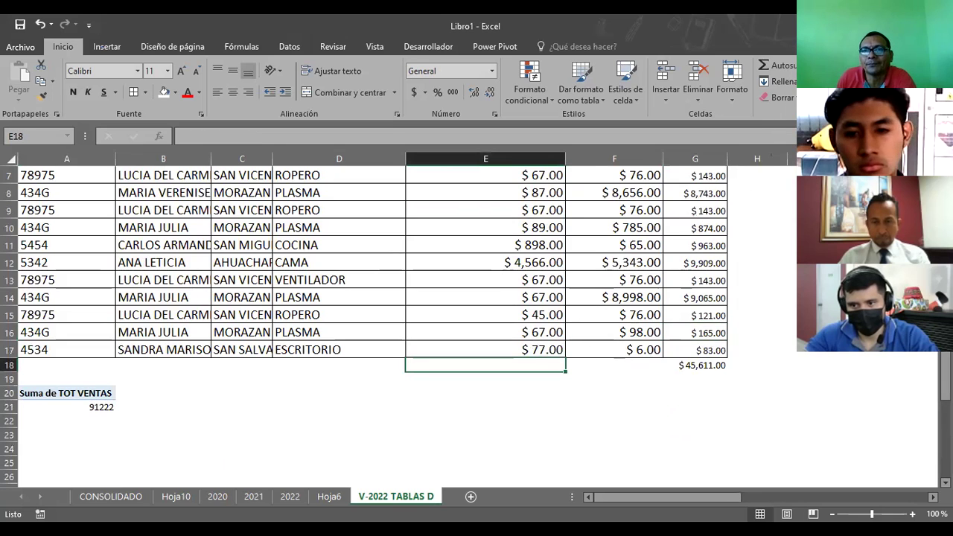
left_click(775, 65)
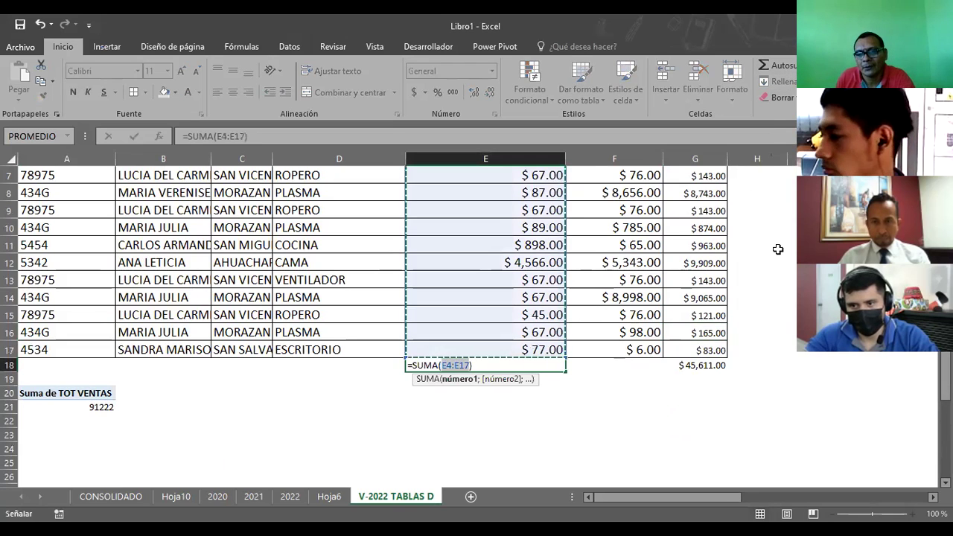
key("Return")
left_click(612, 366)
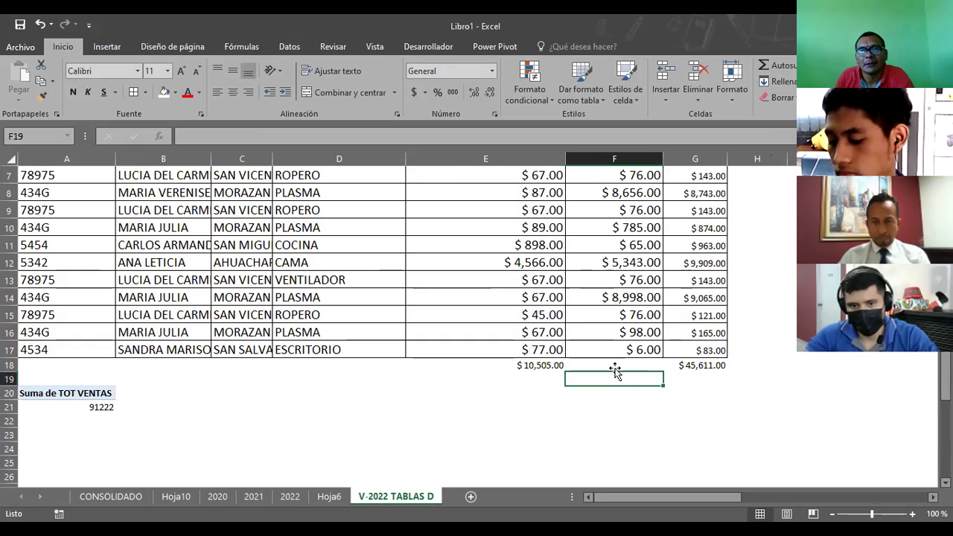
left_click(781, 66)
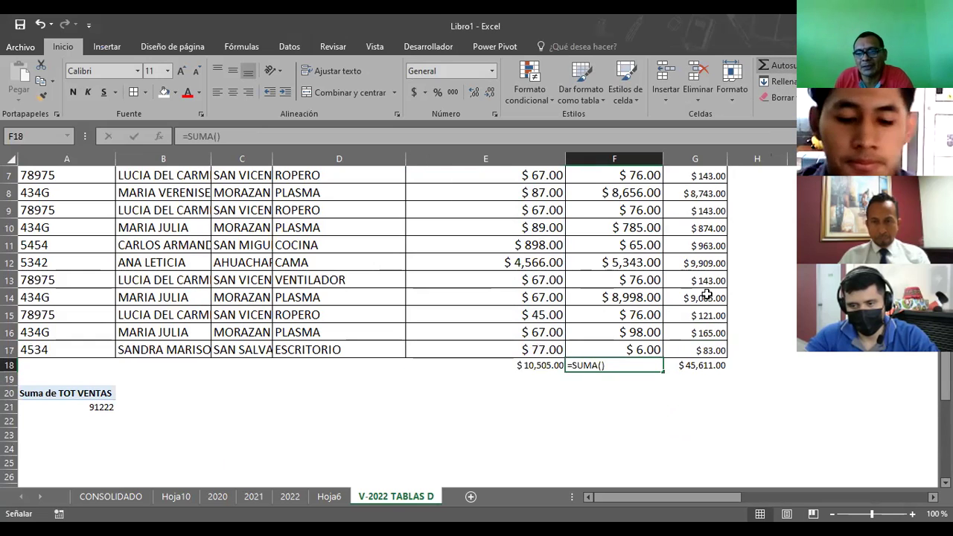
left_click(778, 65)
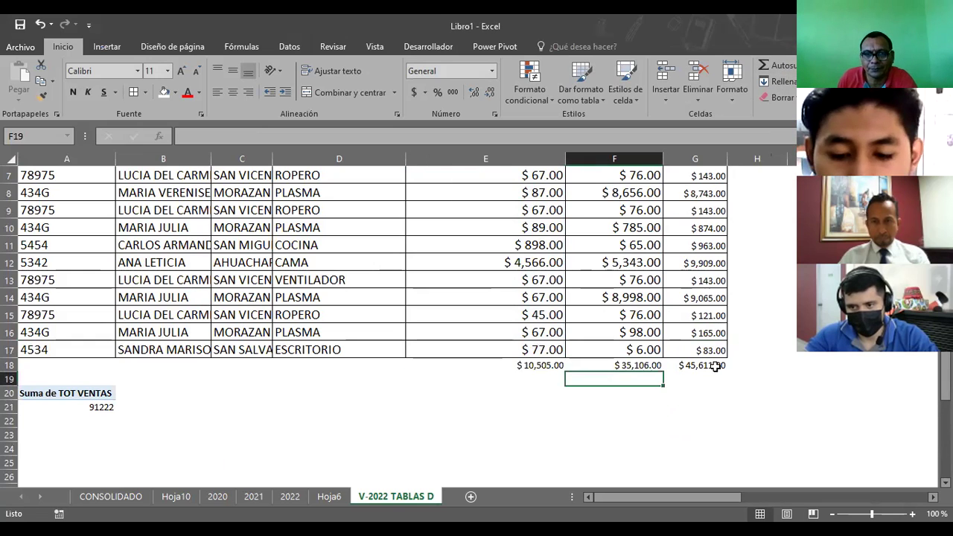
left_click(689, 365)
left_click(27, 408)
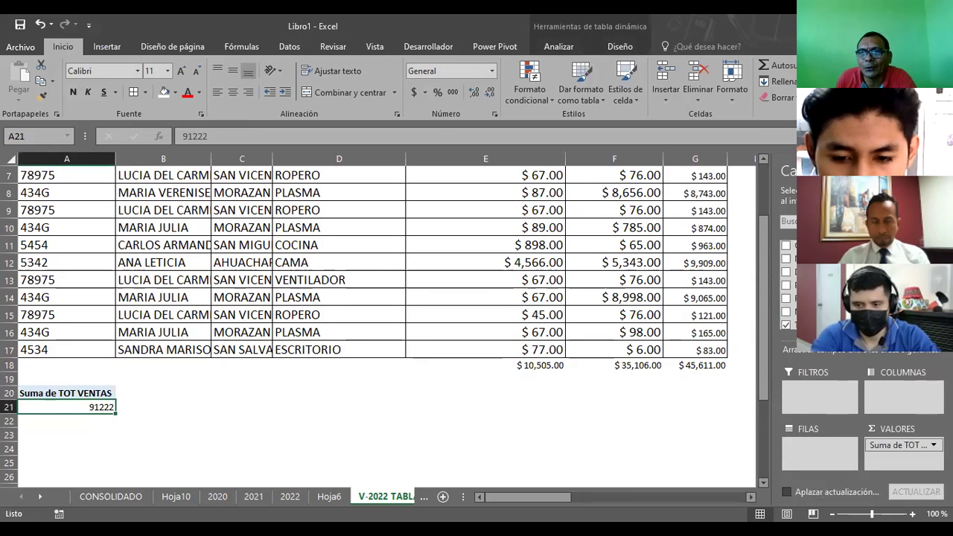
Step: Summarise the TOT VENTAS value field by Promedio, giving an average of 6081.47
scroll(649, 250, "up", 2)
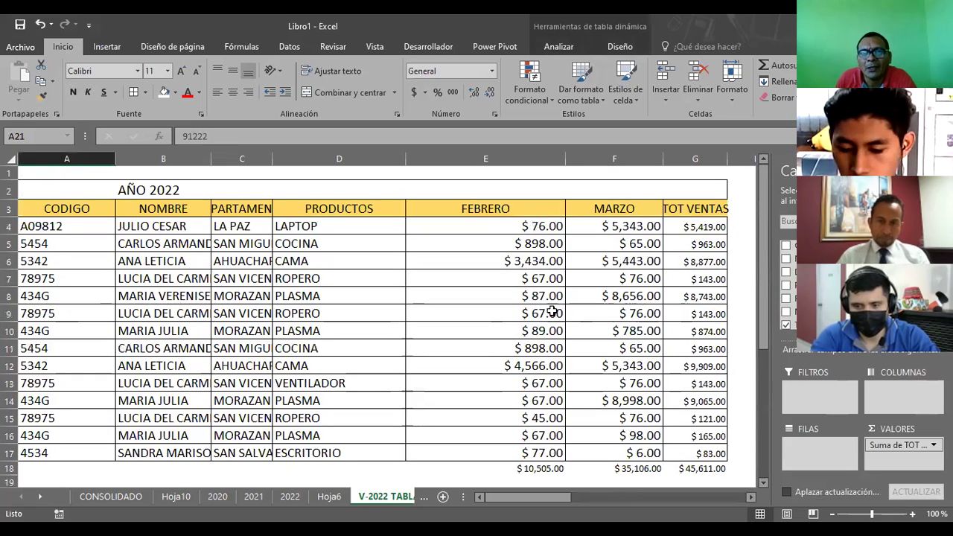
scroll(522, 266, "down", 3)
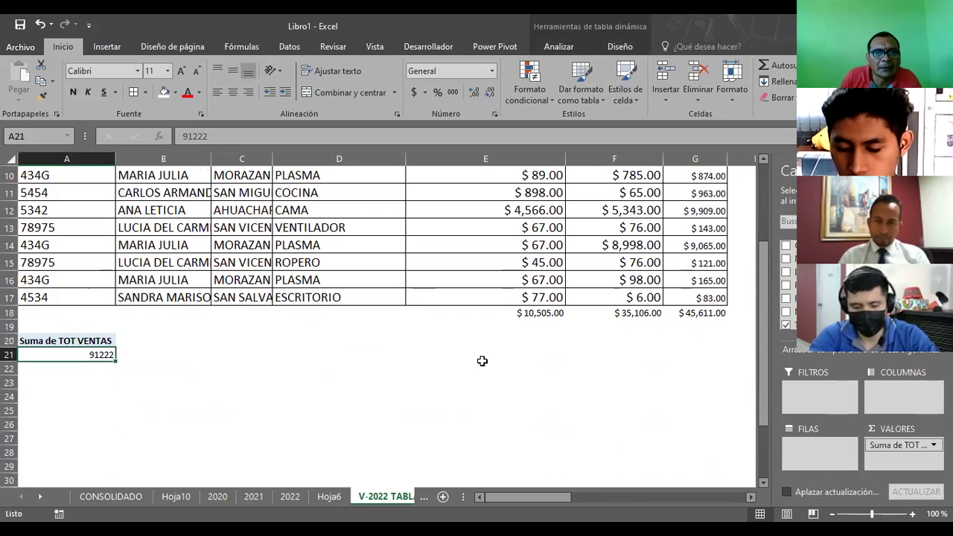
left_click(897, 446)
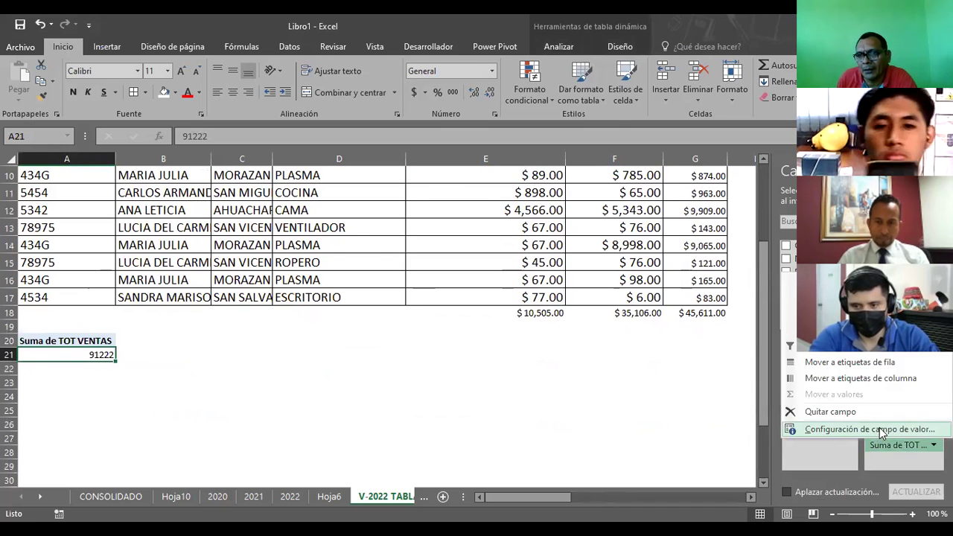
left_click(881, 430)
left_click(392, 236)
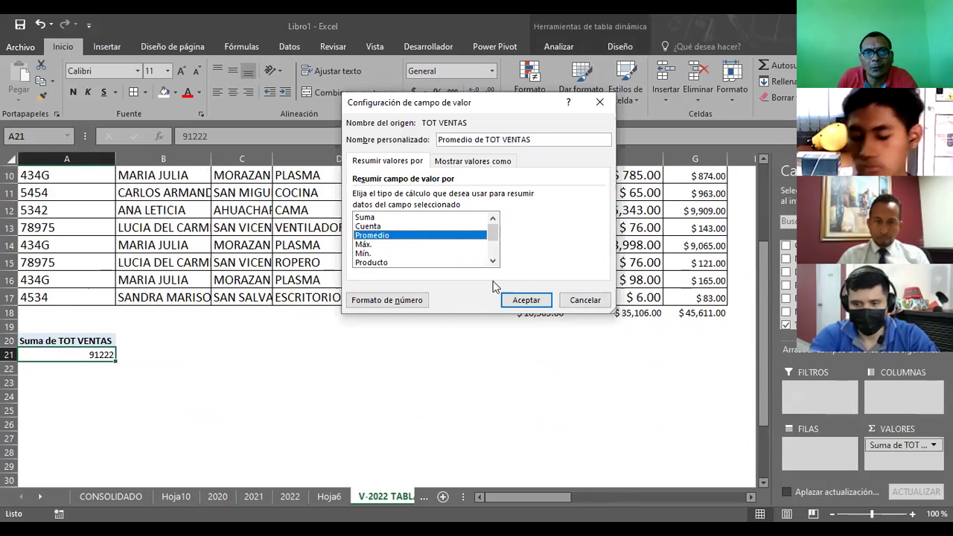
left_click(519, 299)
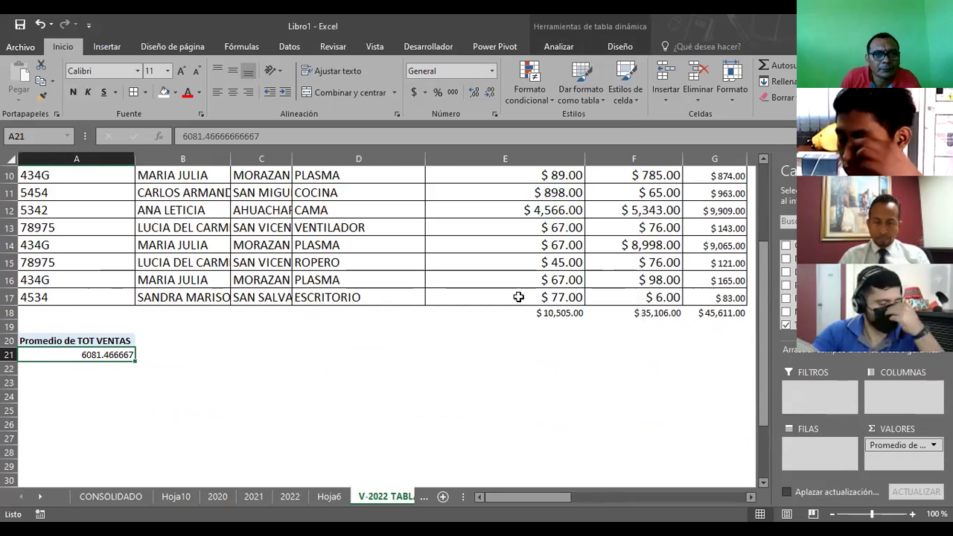
Step: Change the TOT VENTAS summary to Cuenta, showing a count of 15
left_click(885, 445)
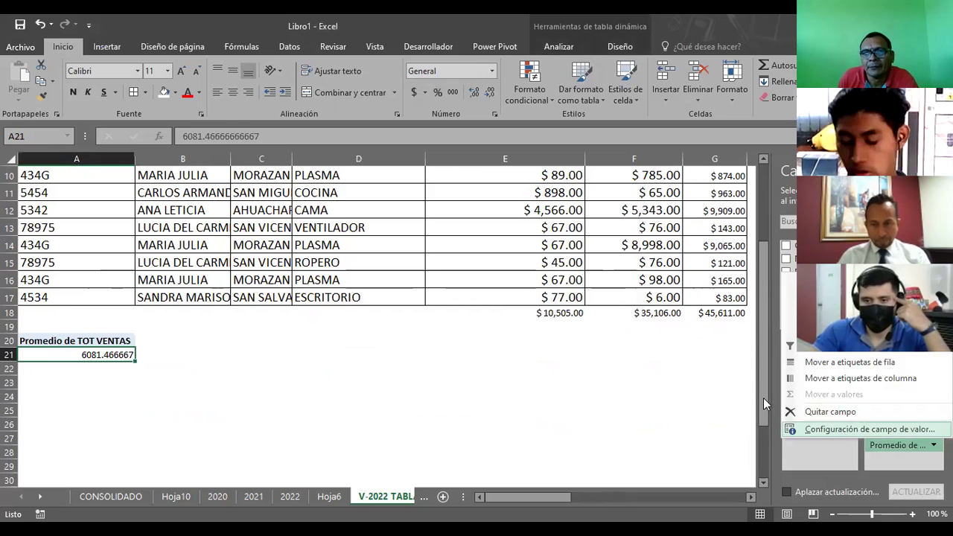
left_click(869, 429)
left_click(372, 226)
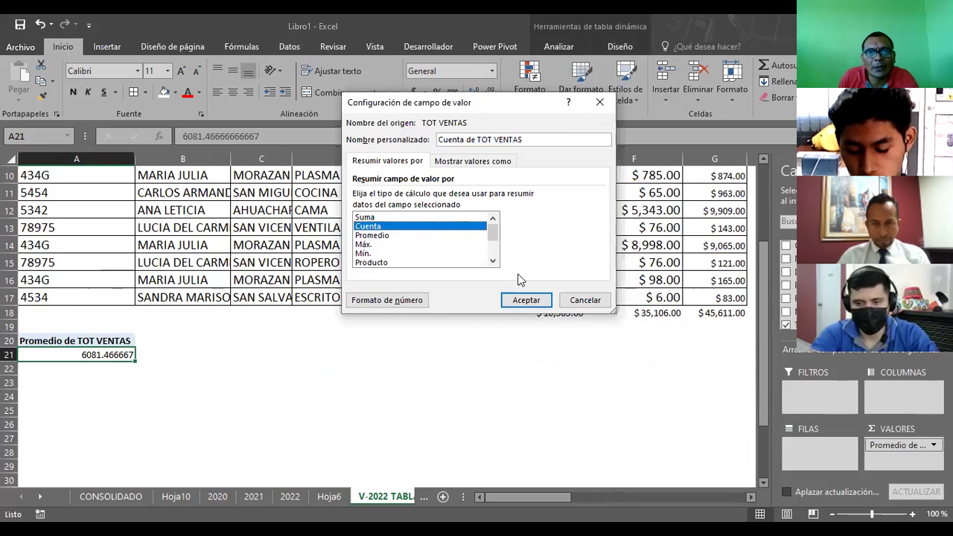
left_click(526, 300)
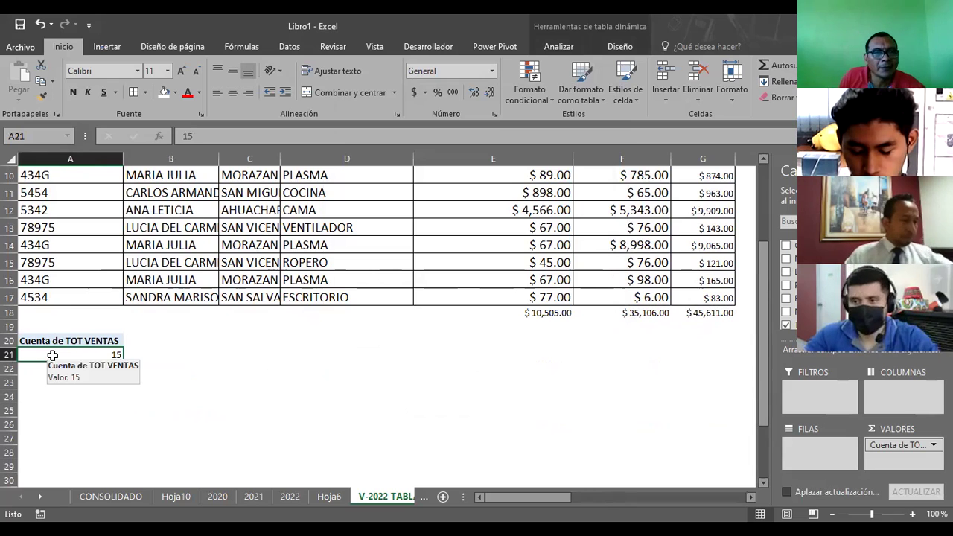
Step: Remove Cuenta de TOT VENTAS from the pivot table's values
key("Delete")
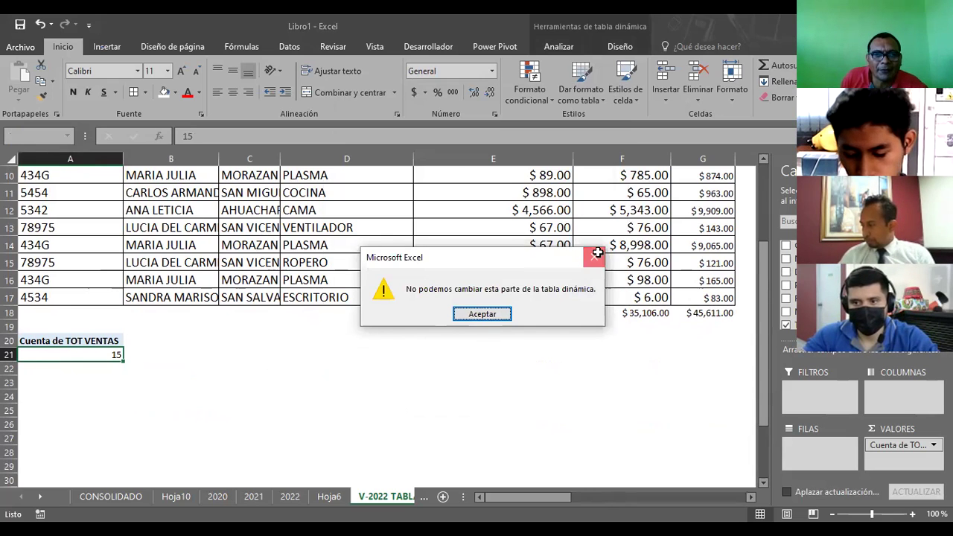
key("Escape")
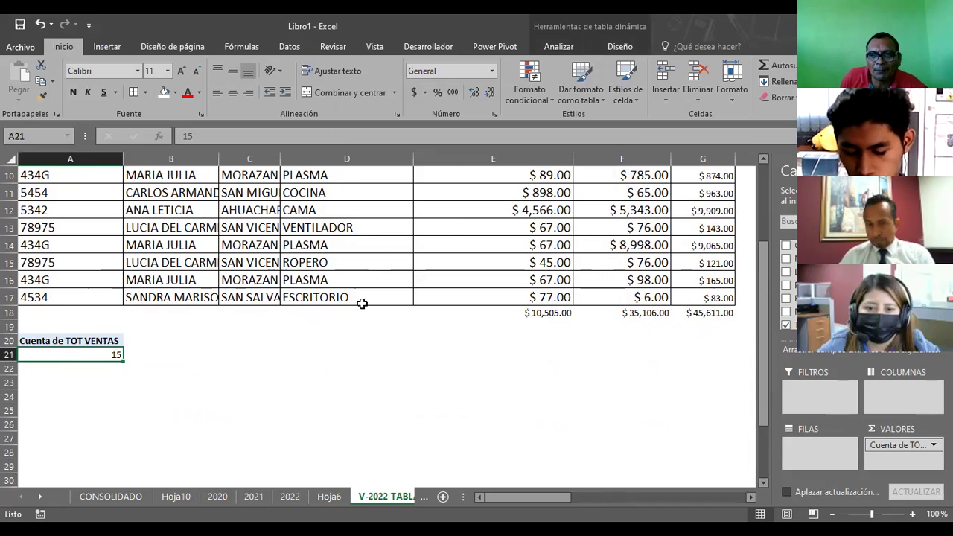
left_click_drag(903, 445, 687, 390)
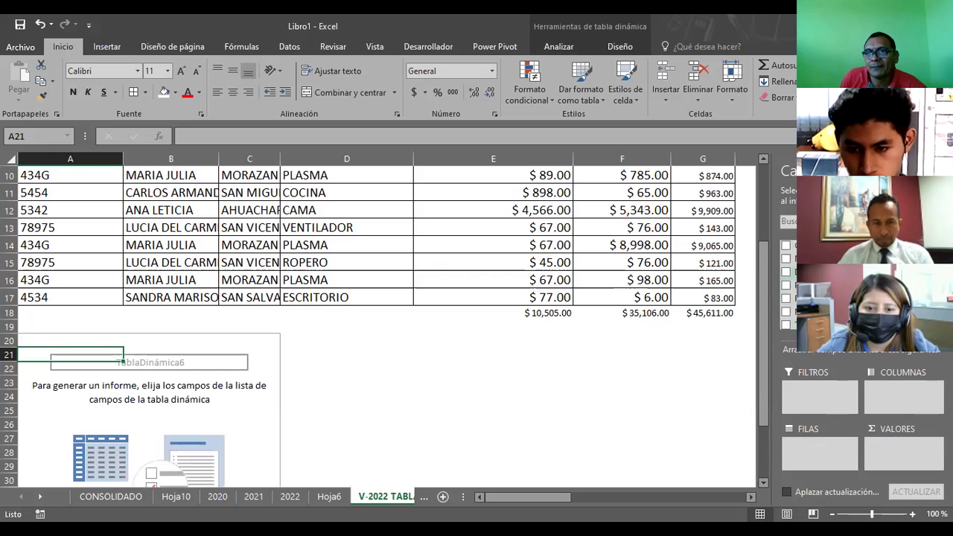
Step: Add FEBRERO to the values, showing Cuenta de FEBRERO of 14
scroll(373, 320, "up", 1)
scroll(372, 320, "up", 1)
scroll(372, 321, "down", 2)
scroll(790, 283, "down", 2)
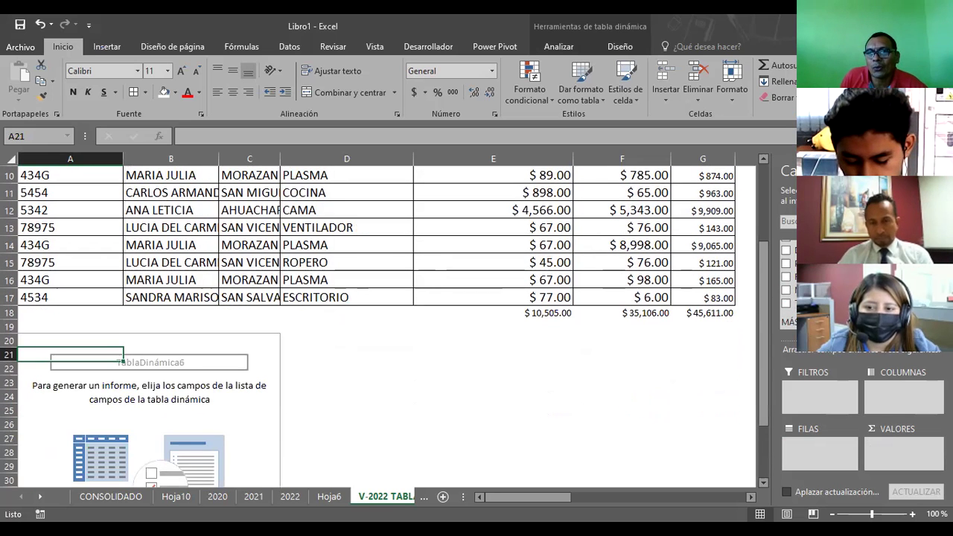
left_click_drag(789, 280, 894, 441)
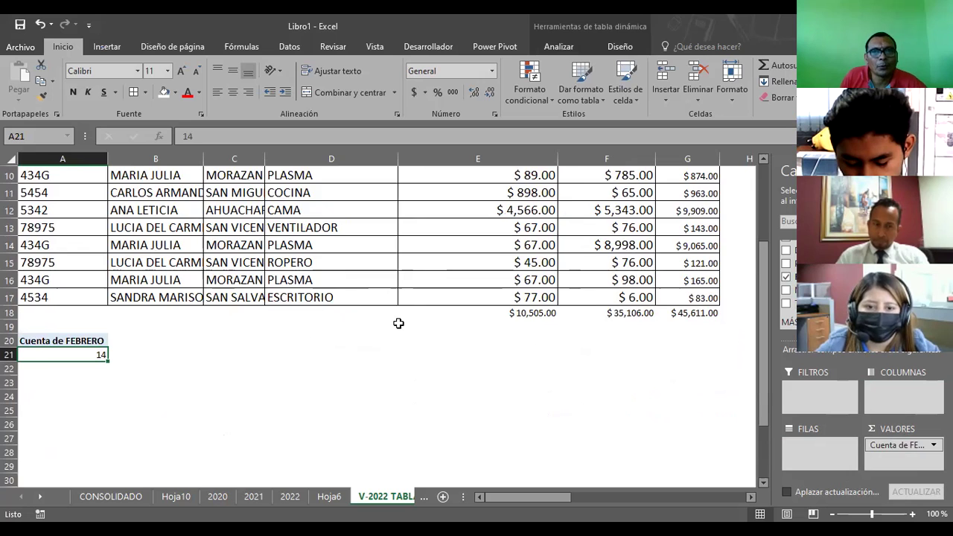
Step: Set the FEBRERO value field to summarise by Máx., showing 4566
scroll(399, 323, "up", 3)
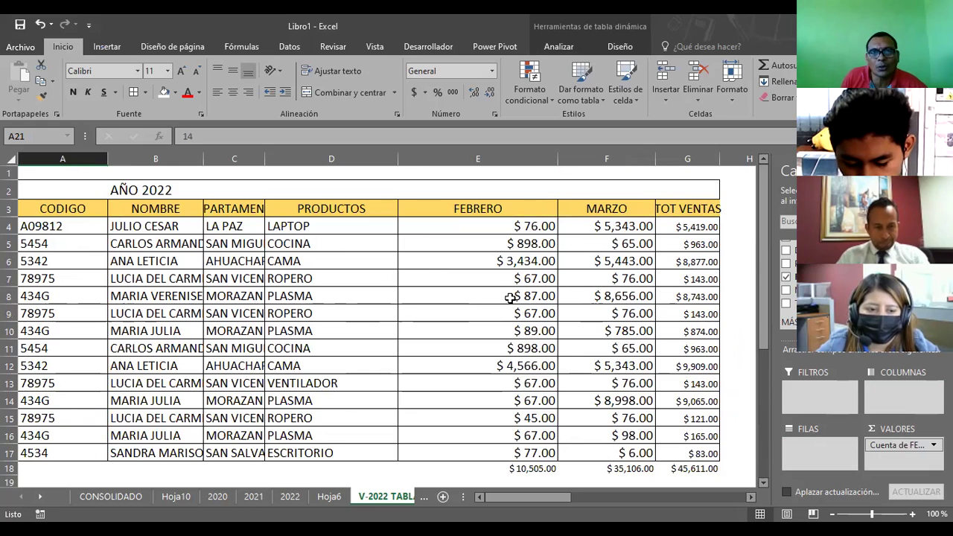
left_click(933, 445)
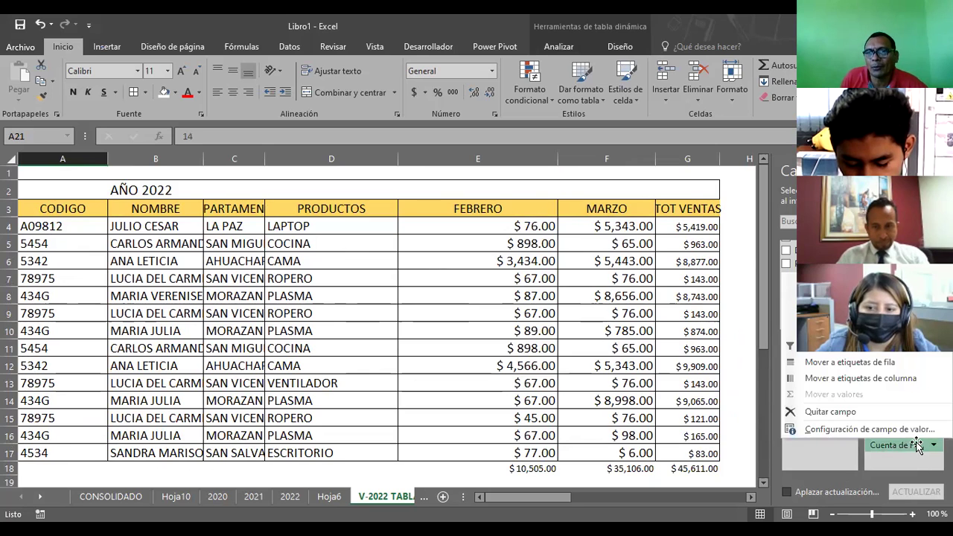
left_click(849, 438)
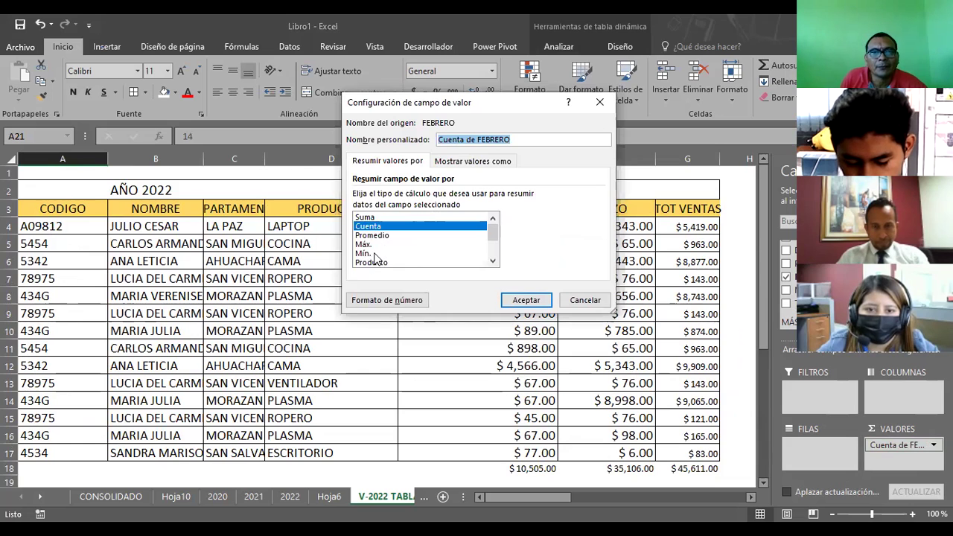
left_click(373, 245)
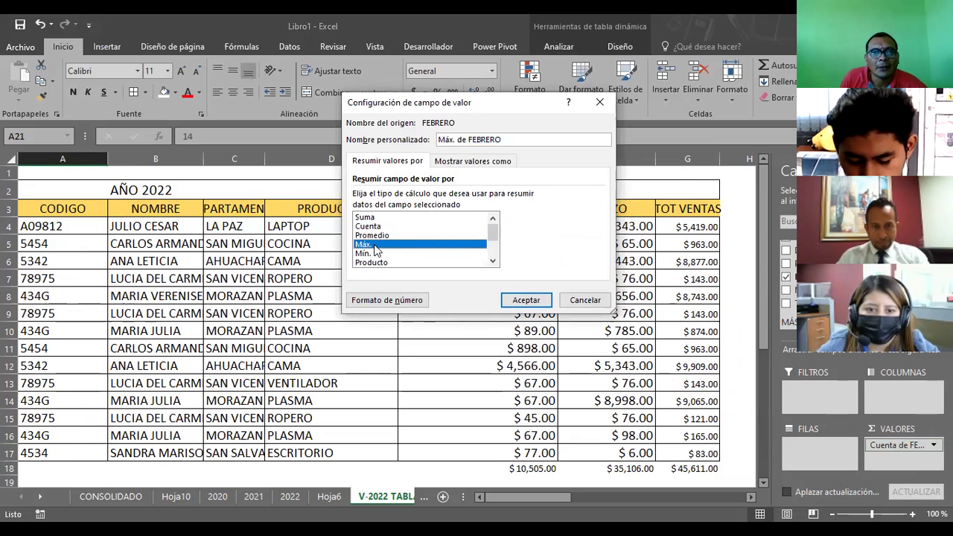
left_click(522, 301)
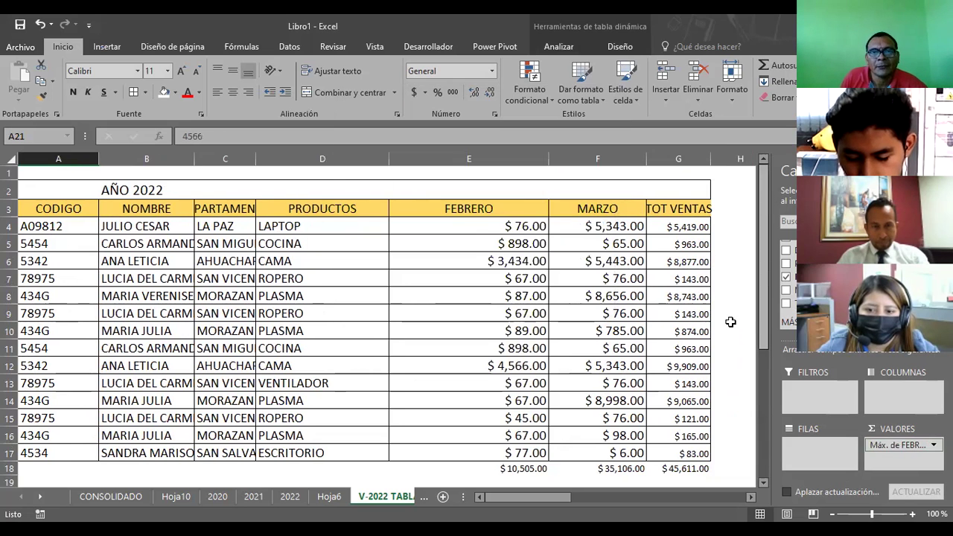
scroll(732, 322, "down", 3)
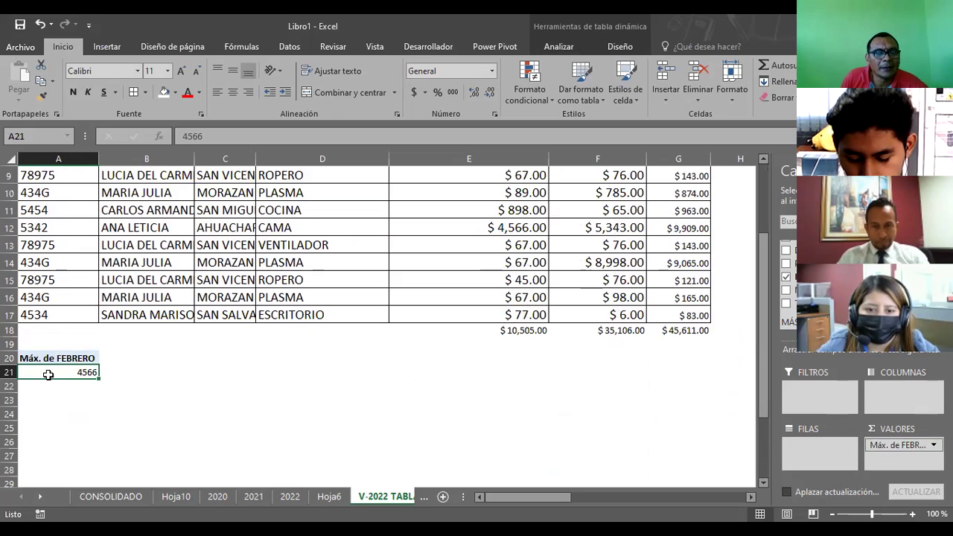
Step: Place PRODUCTOS in the Filas area and tick (Seleccionar todo) in its row filter
mouse_move(47, 373)
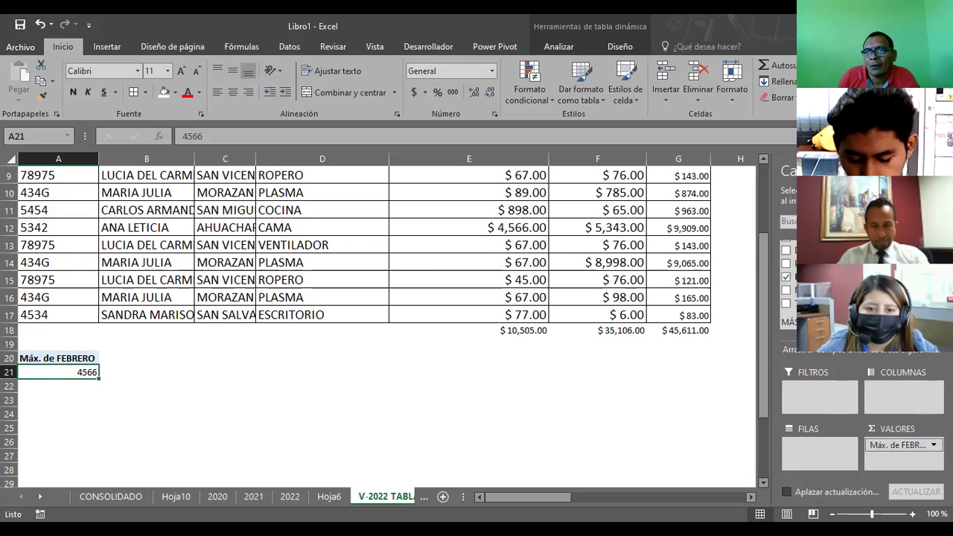
left_click_drag(812, 298, 817, 454)
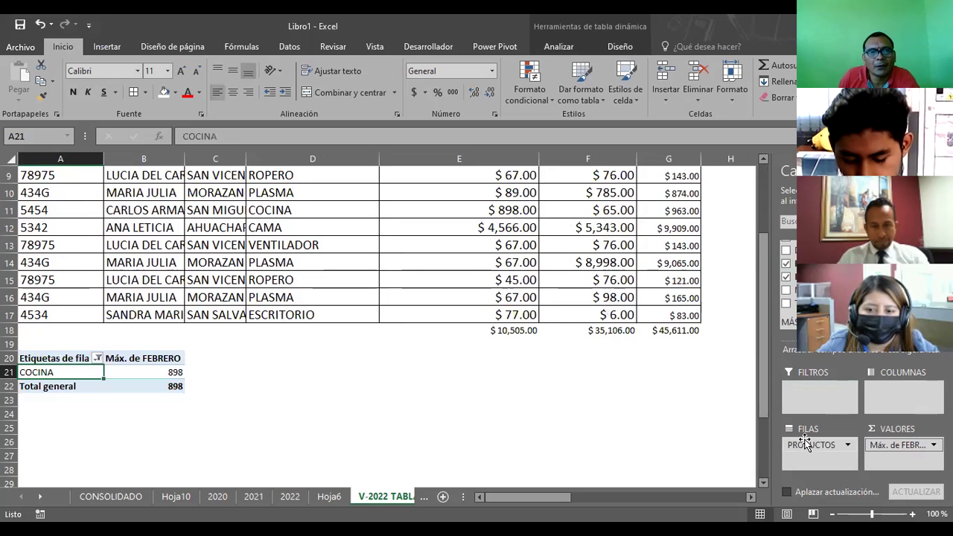
left_click(97, 358)
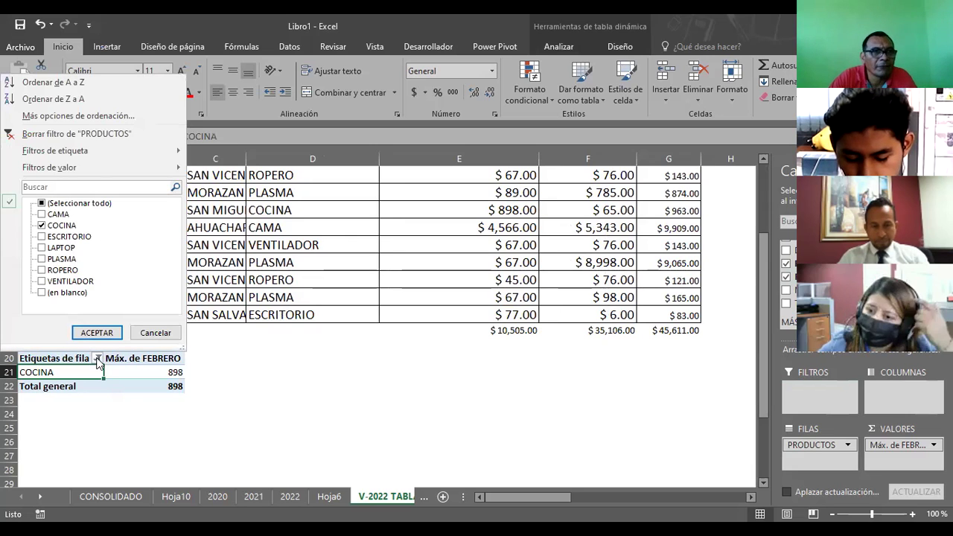
left_click(42, 204)
left_click(105, 336)
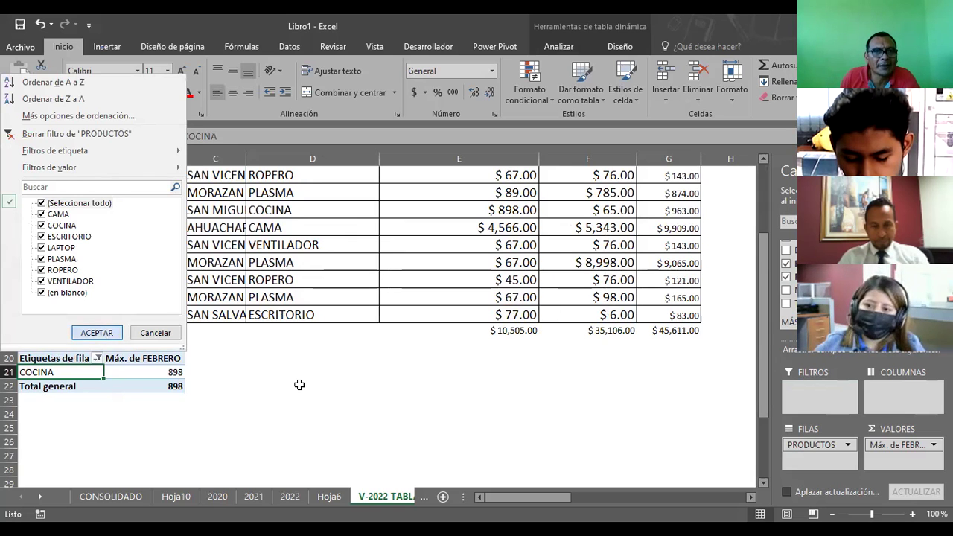
left_click(299, 385)
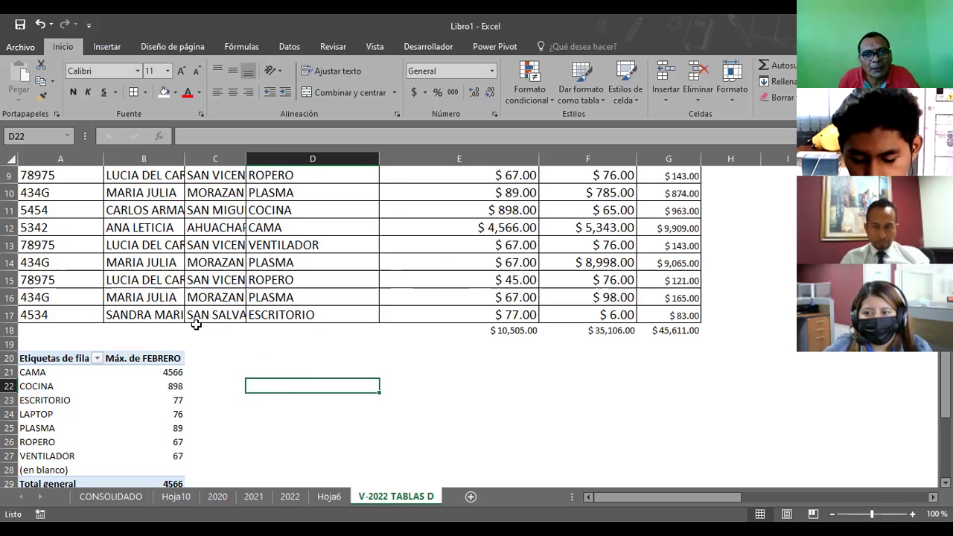
Step: Reselect the pivot to review every product, CAMA 4566 to VENTILADOR 67
left_click(128, 385)
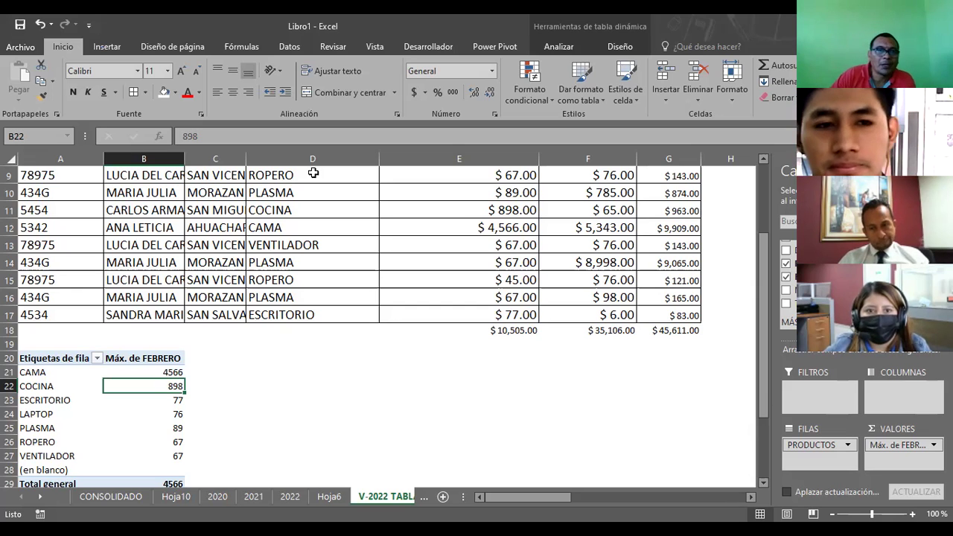
scroll(235, 298, "up", 3)
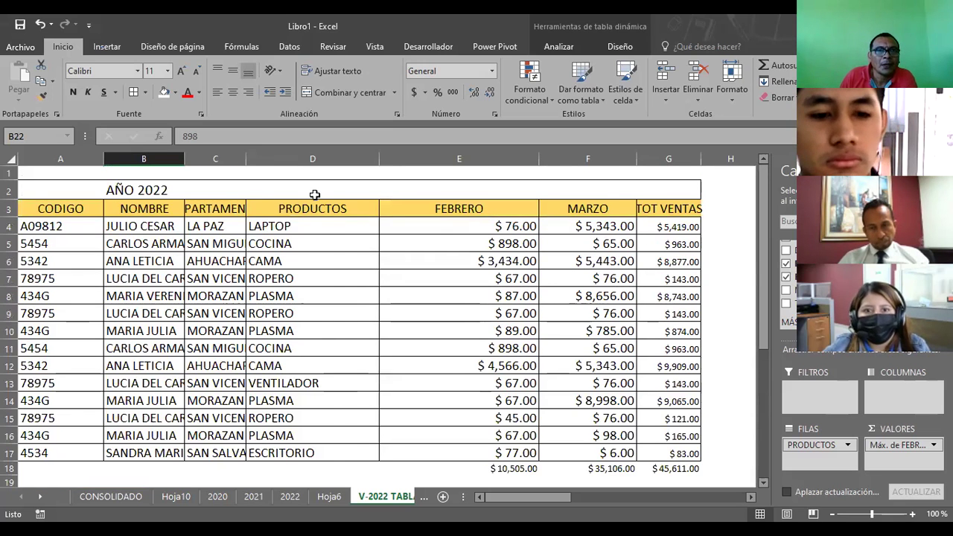
Step: Widen column C so the DEPARTAMENTO header and department names fit
left_click_drag(245, 163, 313, 193)
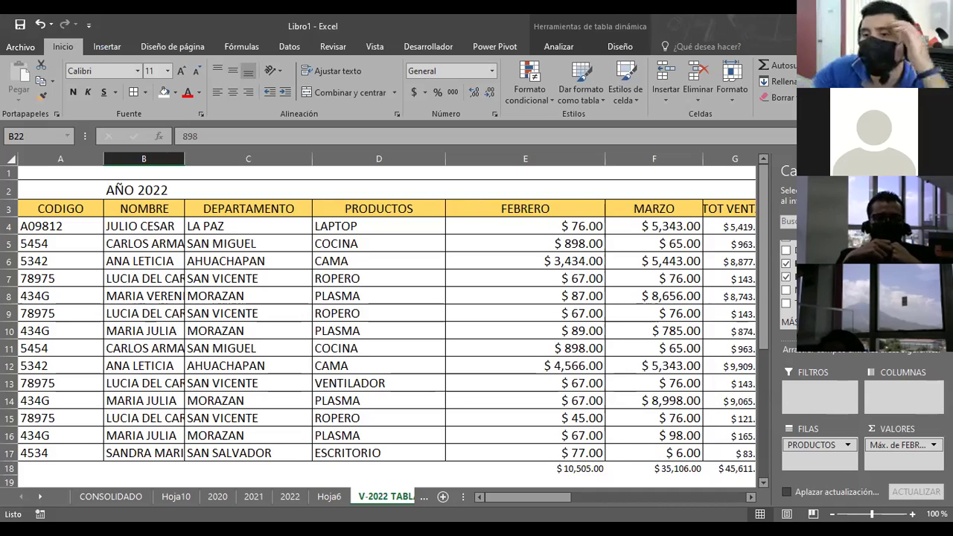
left_click(915, 445)
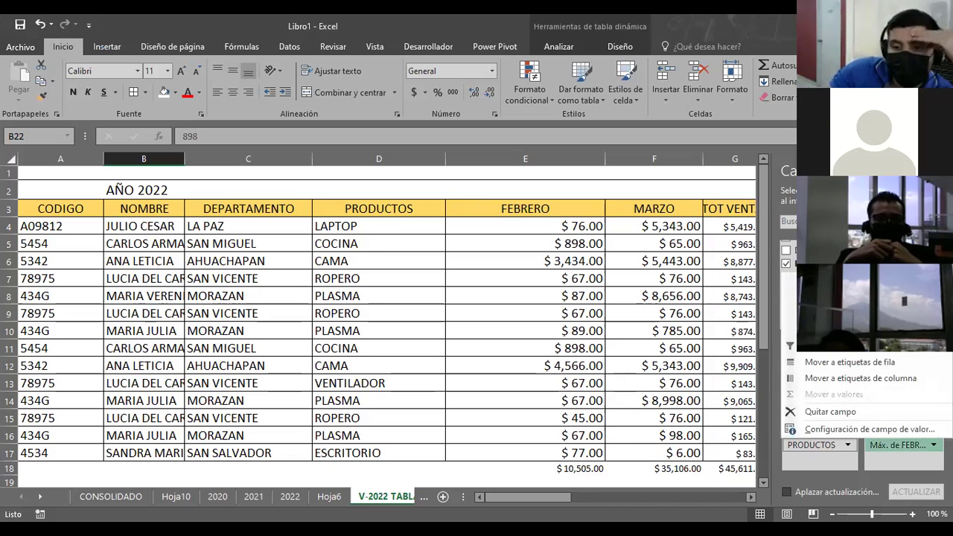
left_click(922, 430)
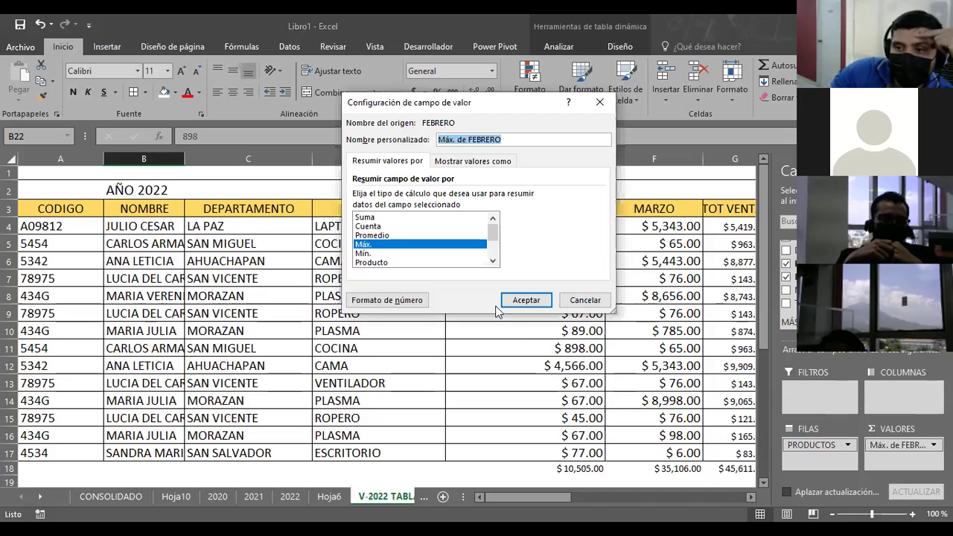
left_click(493, 261)
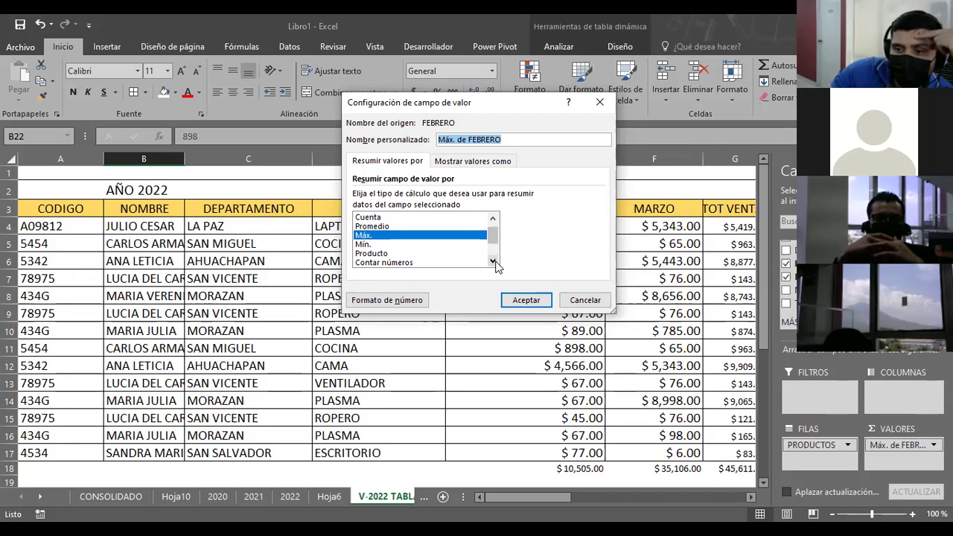
left_click(493, 261)
left_click(493, 262)
left_click(493, 262)
left_click(493, 262)
left_click_drag(493, 248, 495, 217)
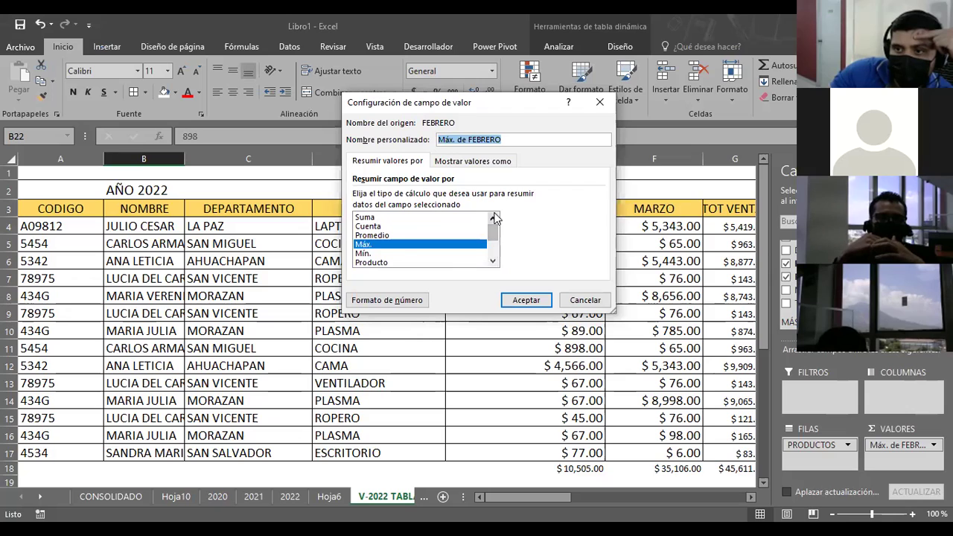
left_click(593, 301)
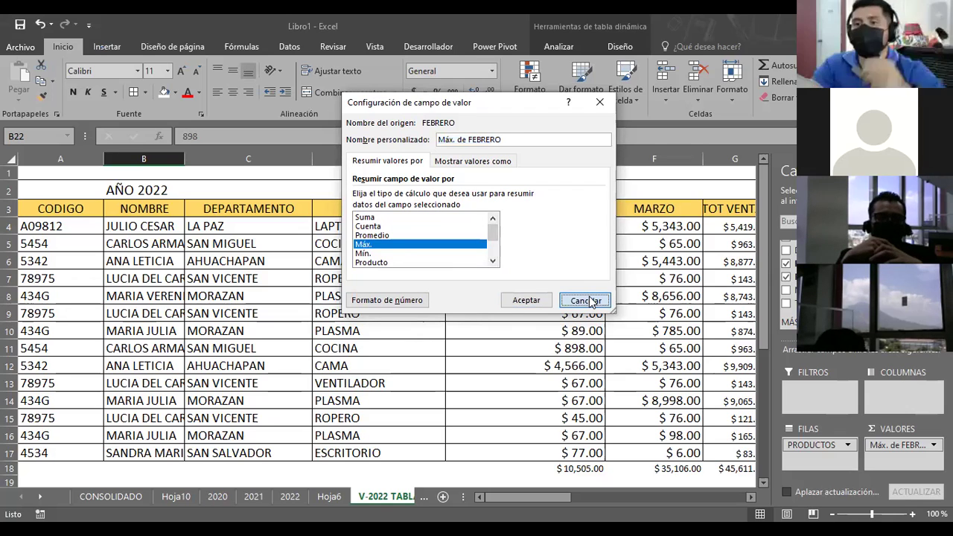
left_click(591, 301)
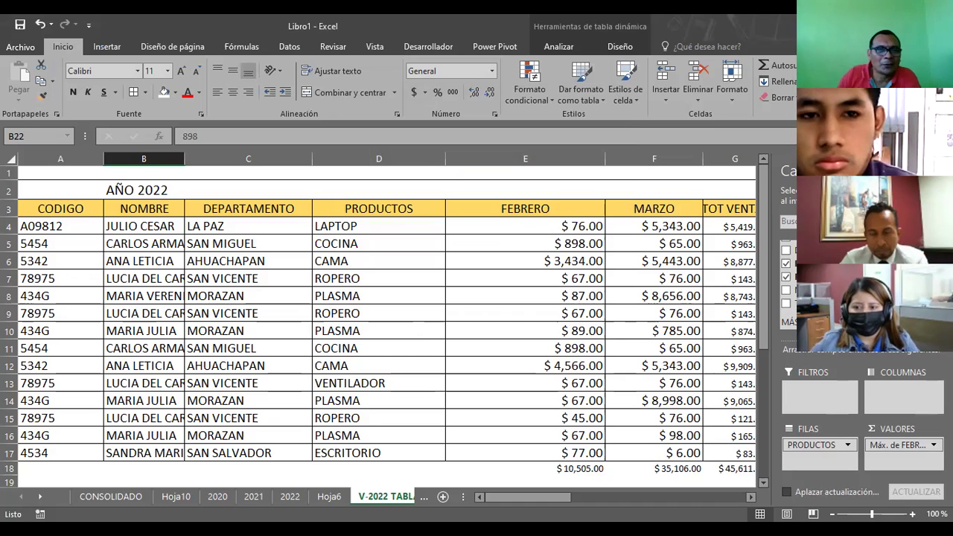
Step: Merge and centre the AÑO 2022 title across cells A2:G2
left_click(63, 196)
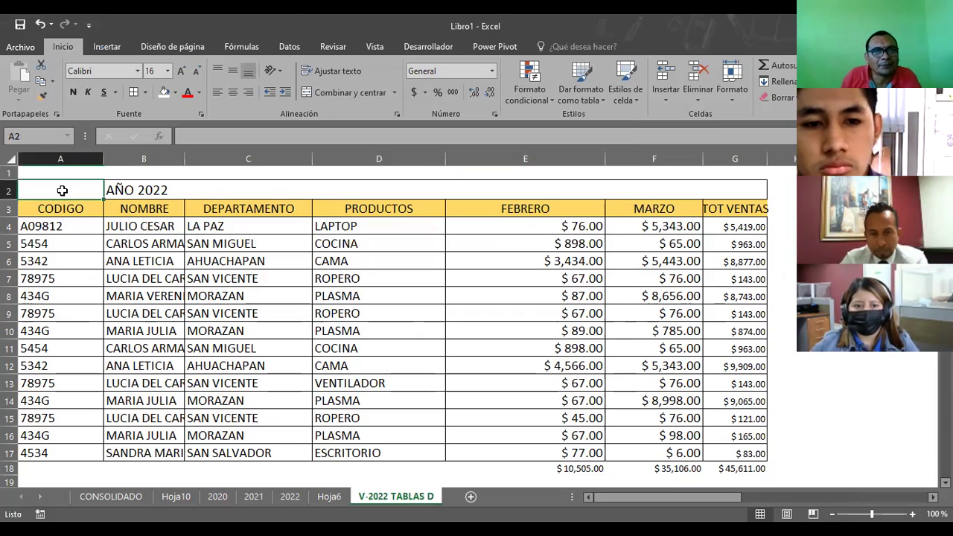
left_click_drag(63, 197, 722, 189)
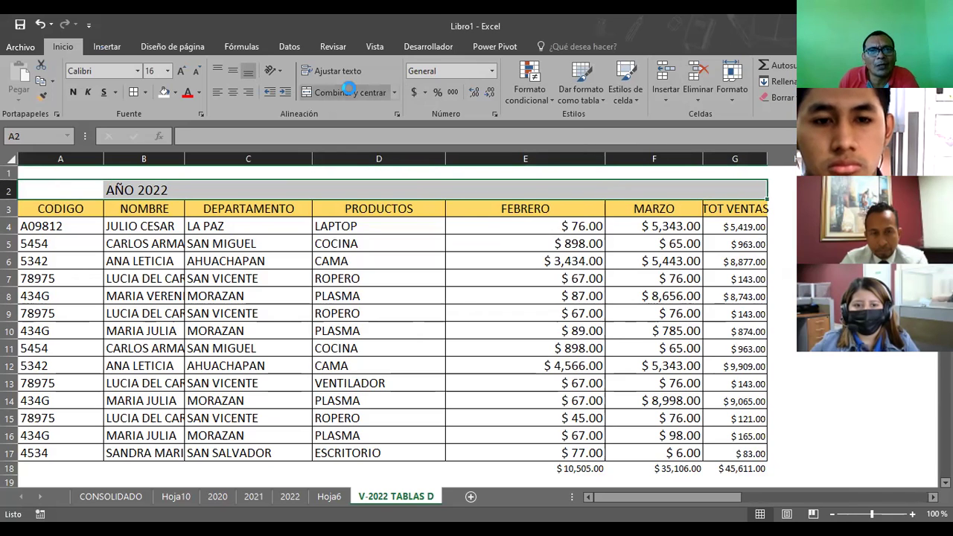
left_click(349, 93)
left_click(358, 238)
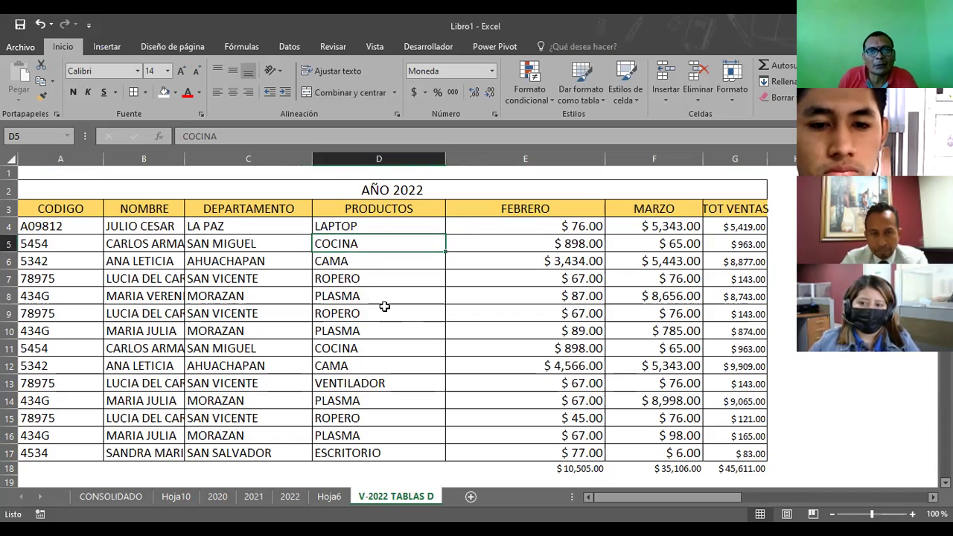
Step: Enter 'DFNSDGBHGNMDBGFMK,GDFGDFG' into empty cell E23 below the data
scroll(461, 329, "down", 4)
left_click(491, 325)
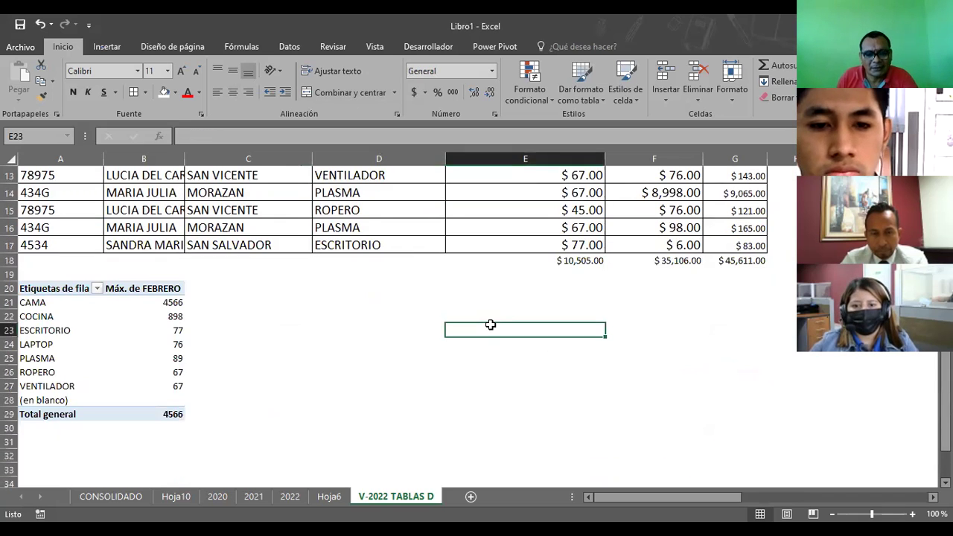
type("DFNSDGBHGNMDBGFMK,GDFGDFG")
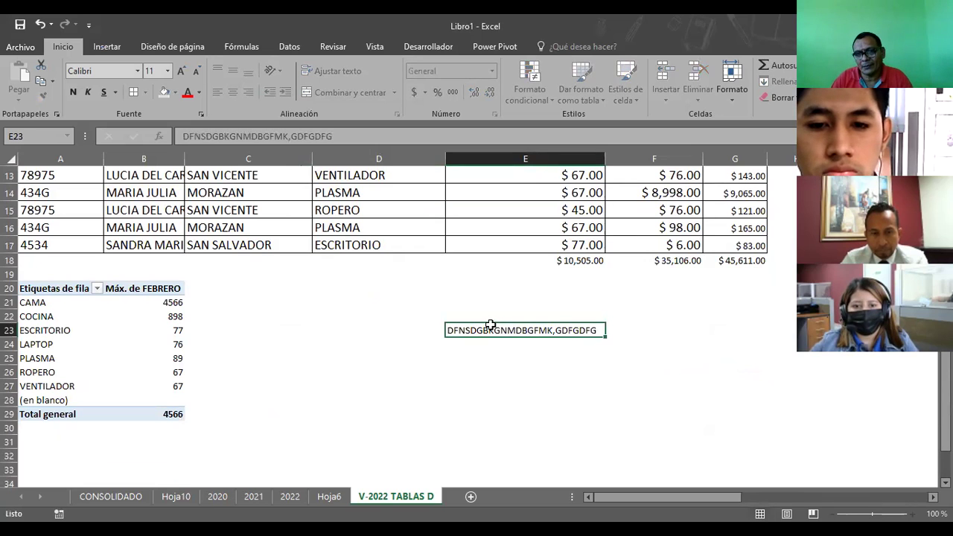
key("Return")
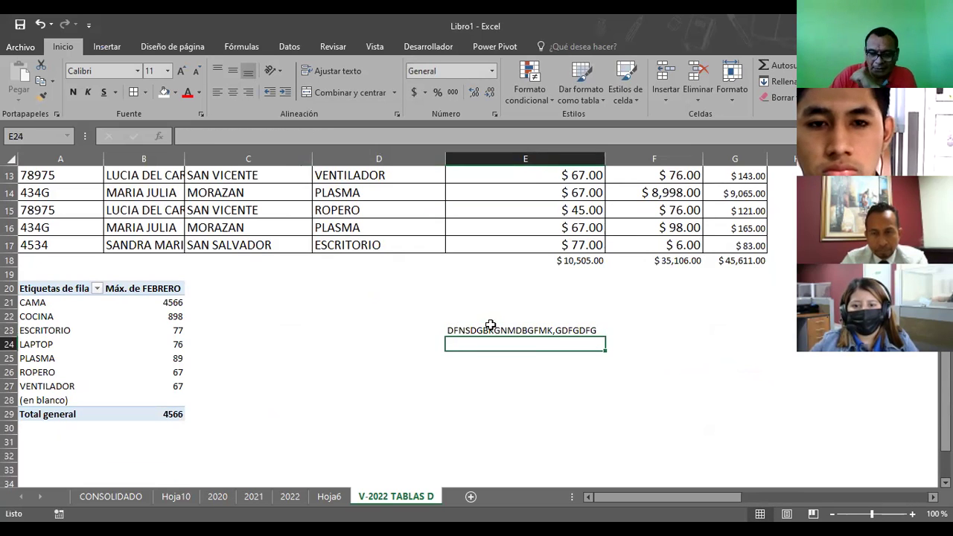
Step: Overwrite E23 with the longer string 'ERWRWREWREWREWRWRWRWRWERWRWERWERWERWEREWREWSRWE'
left_click(551, 330)
type("ERWRWREWREWREWRWRWRWRWERWRWERWERWERWEREWREWSRWE")
key("Return")
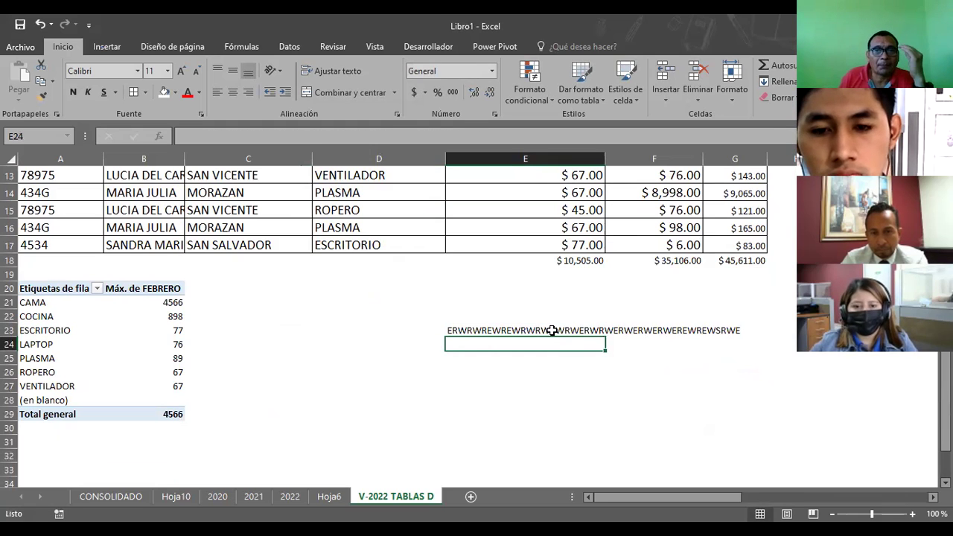
left_click(552, 330)
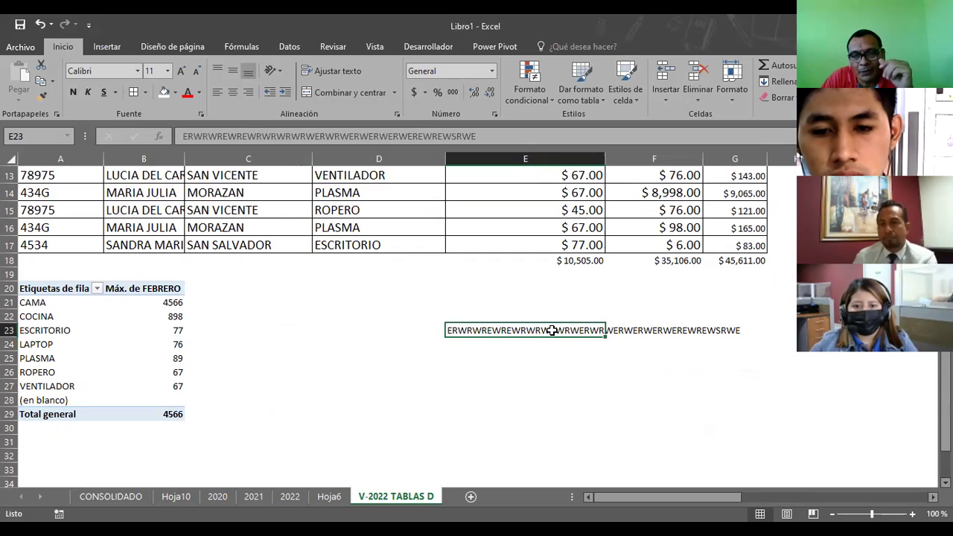